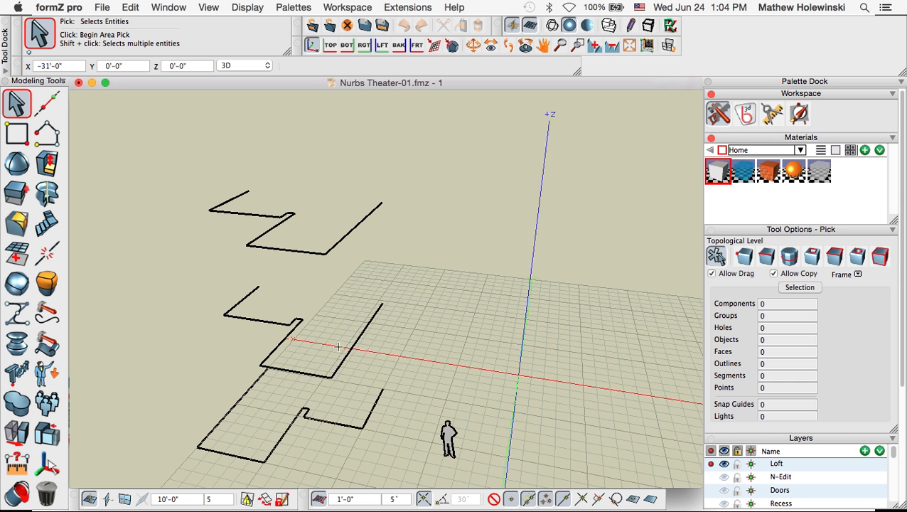
# Tear off the N-Surfaces and Modify NURBS Surfaces tool palettes and place them side by side above the model
pyautogui.click(15, 355)
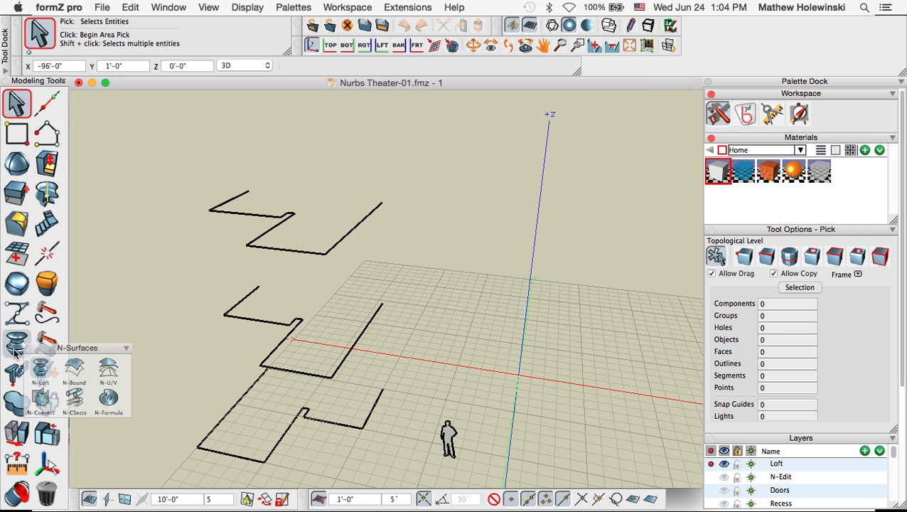
pyautogui.moveTo(39, 352); pyautogui.dragTo(93, 98)
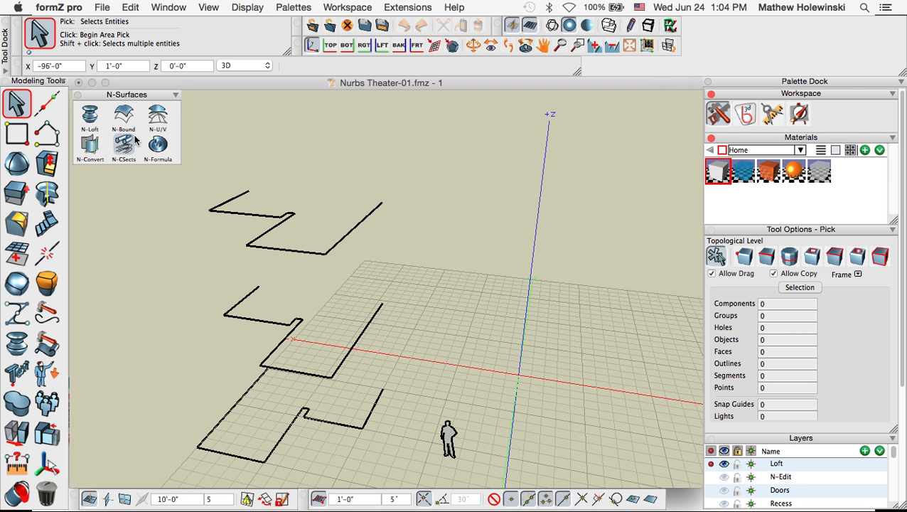
pyautogui.moveTo(46, 343); pyautogui.dragTo(209, 99)
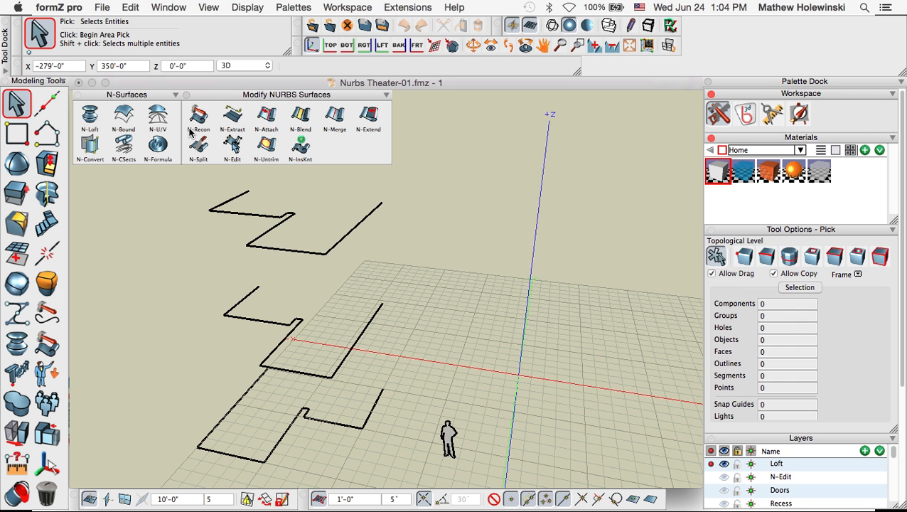
# Try a loose N-Loft between the bottom and middle curves only, inspect the surface, and undo it
pyautogui.click(90, 118)
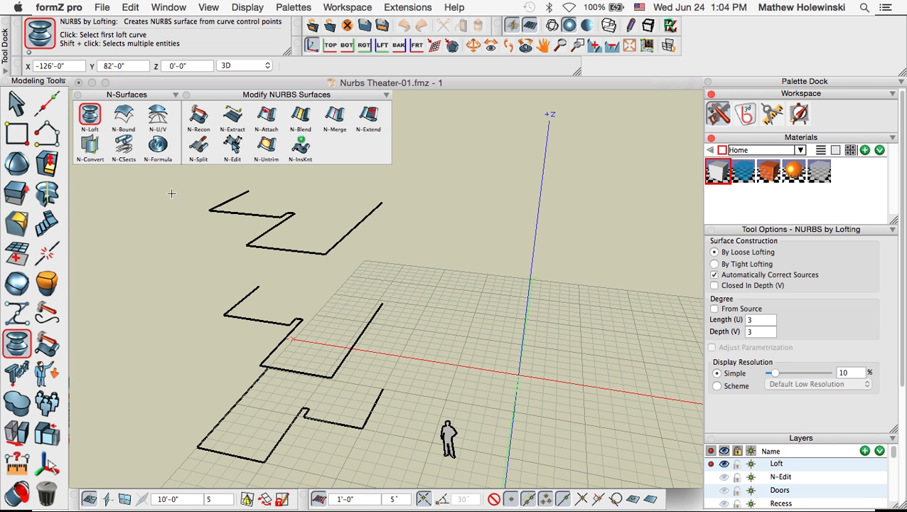
pyautogui.click(328, 420)
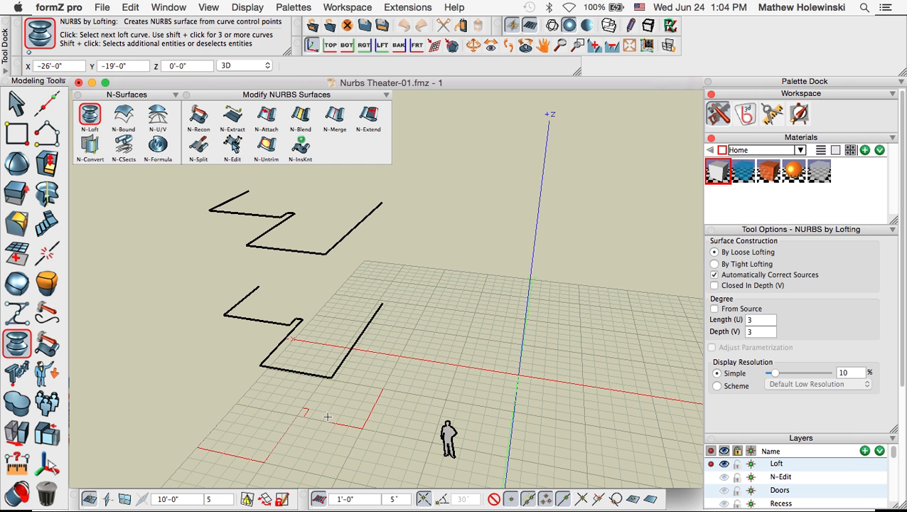
pyautogui.click(331, 376)
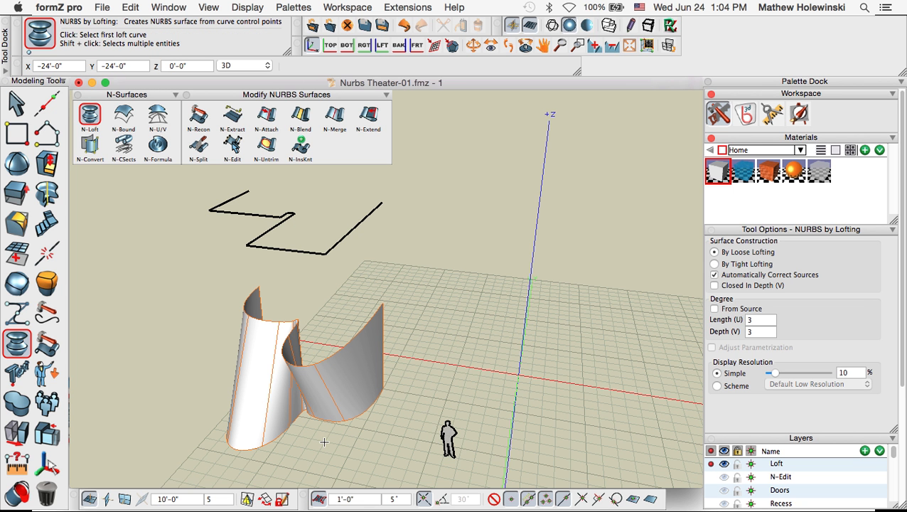
pyautogui.moveTo(318, 443)
pyautogui.mouseDown(button='middle')
pyautogui.moveTo(462, 427)
pyautogui.moveTo(462, 415)
pyautogui.moveTo(361, 418)
pyautogui.moveTo(324, 434)
pyautogui.mouseUp(button='middle')
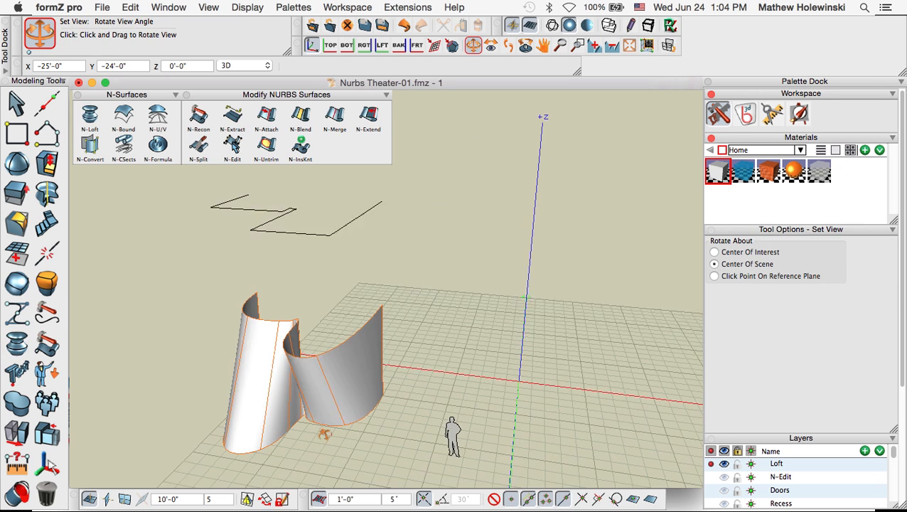
pyautogui.moveTo(425, 284); pyautogui.dragTo(425, 309, button='middle')
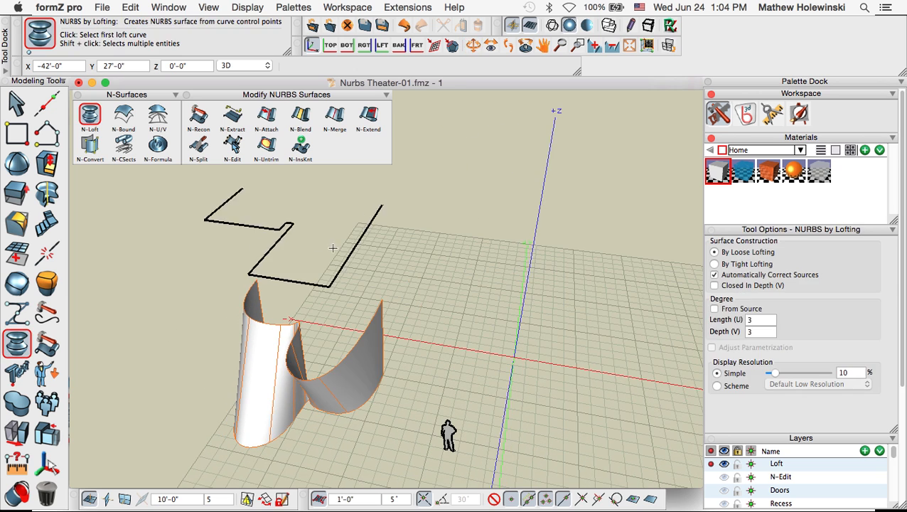
pyautogui.scroll(-1, 312, 246)
pyautogui.scroll(1, 312, 248)
pyautogui.moveTo(312, 249); pyautogui.dragTo(366, 308, button='middle')
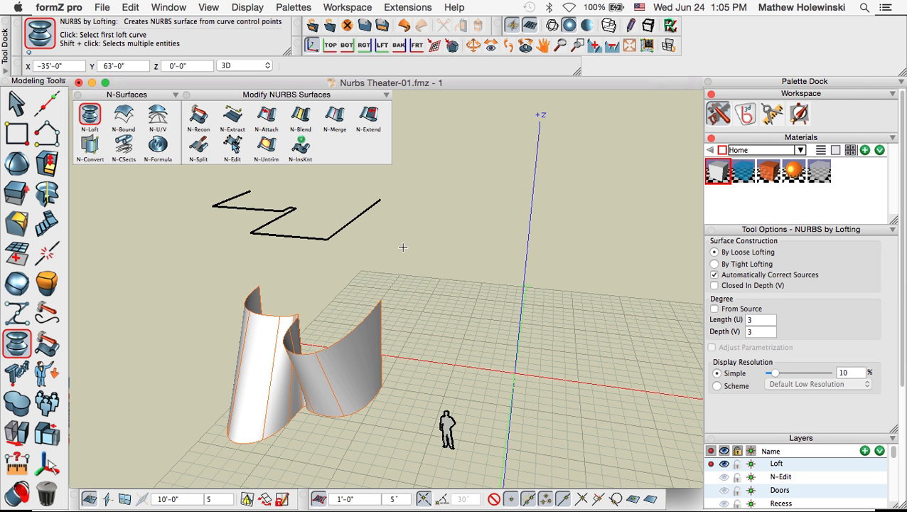
pyautogui.press('super+z')
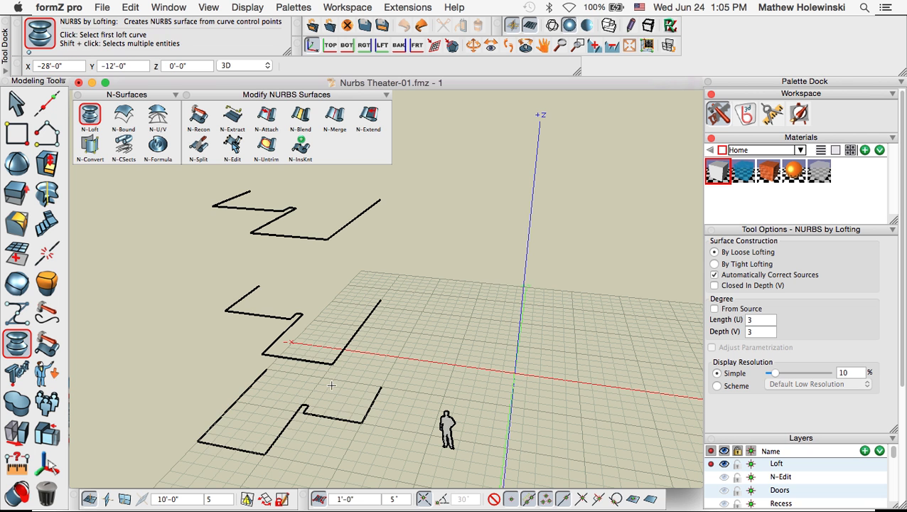
# Create a loose N-Loft surface through all three curves, selecting them in order from bottom to top
pyautogui.click(338, 417)
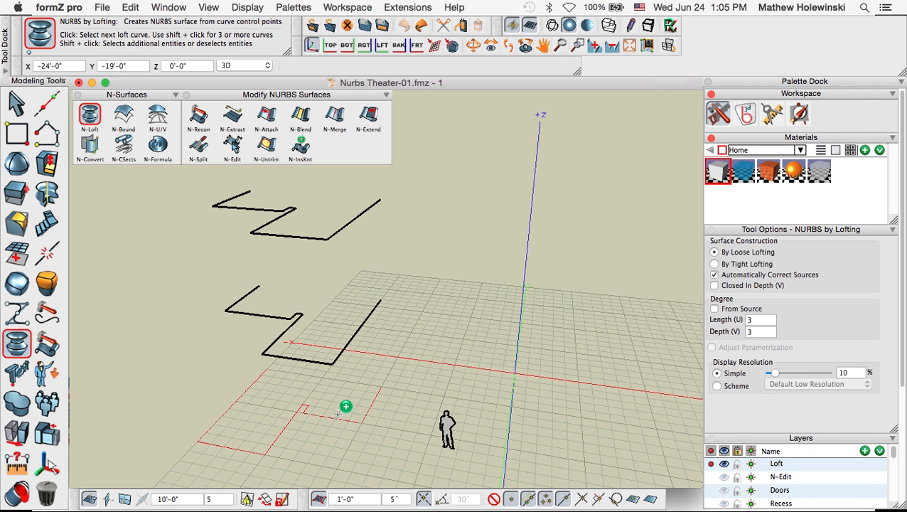
pyautogui.click(345, 349)
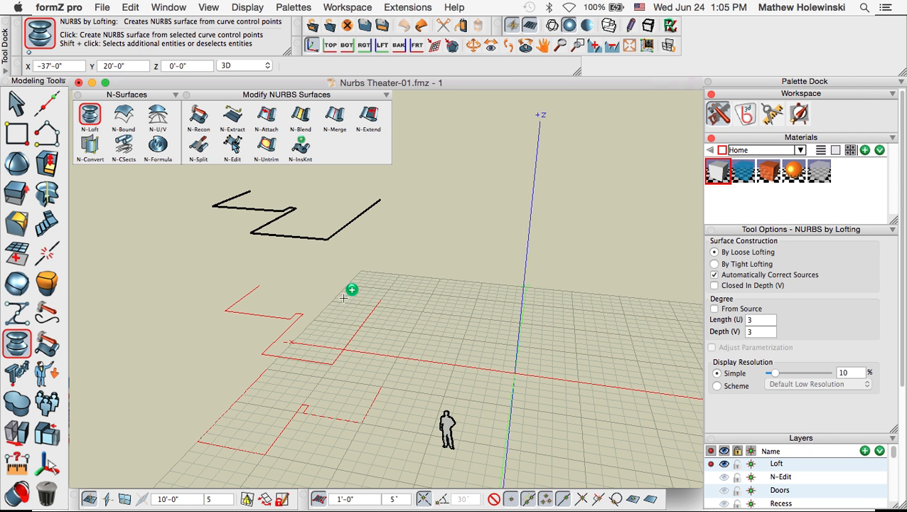
pyautogui.click(336, 234)
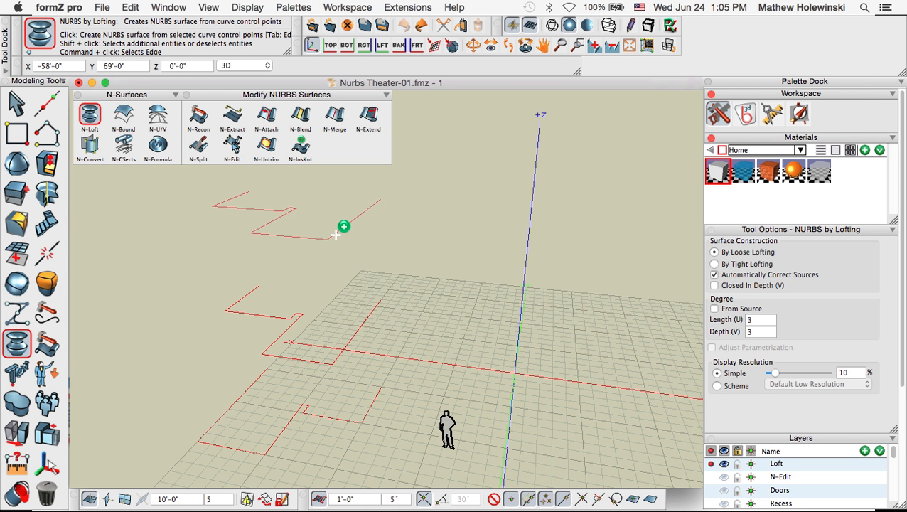
pyautogui.click(444, 280)
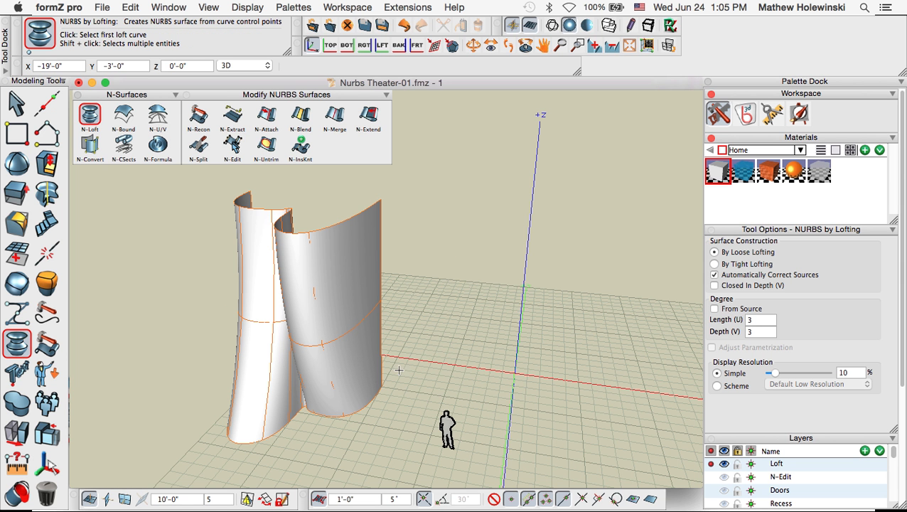
pyautogui.moveTo(186, 389); pyautogui.dragTo(206, 398, button='middle')
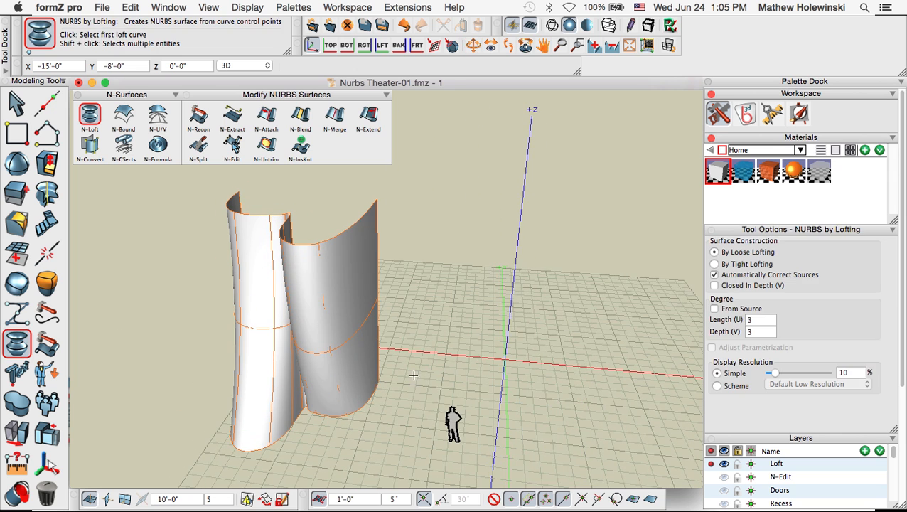
# Try tight lofting on the new surface, and return it to loose lofting
pyautogui.click(737, 266)
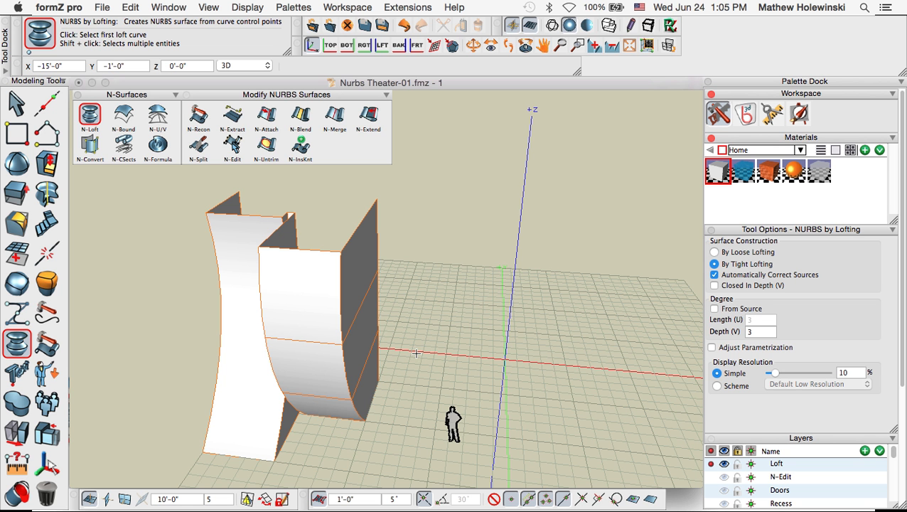
pyautogui.click(716, 253)
pyautogui.moveTo(327, 432); pyautogui.dragTo(383, 375, button='middle')
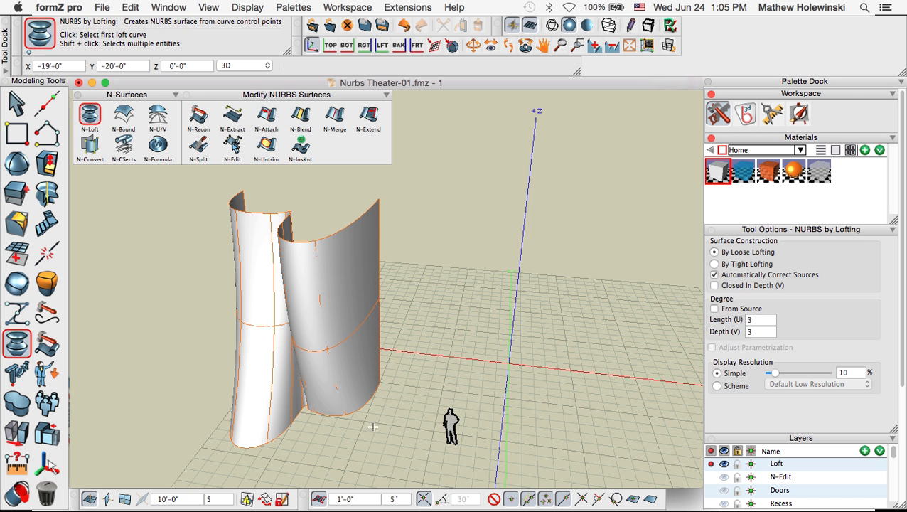
pyautogui.moveTo(365, 433); pyautogui.dragTo(359, 432, button='middle')
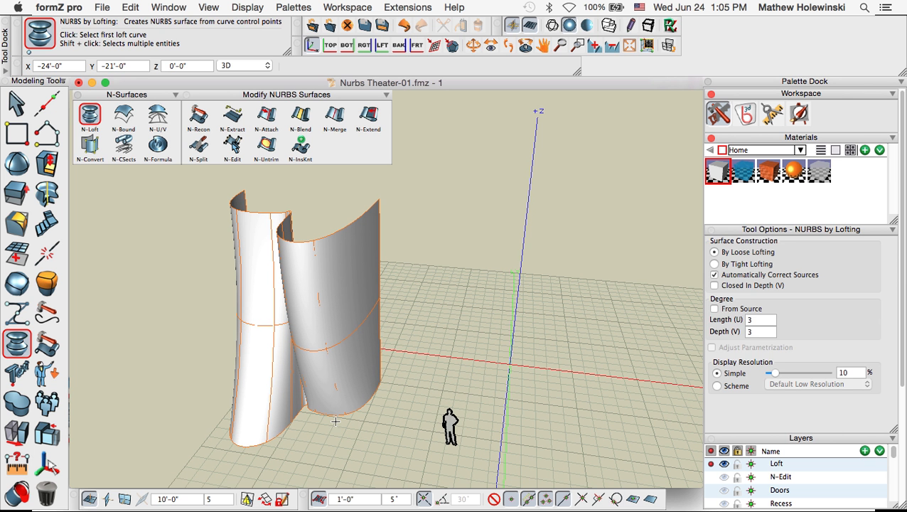
# Show the editing controls of the lofted surface
pyautogui.click(16, 104)
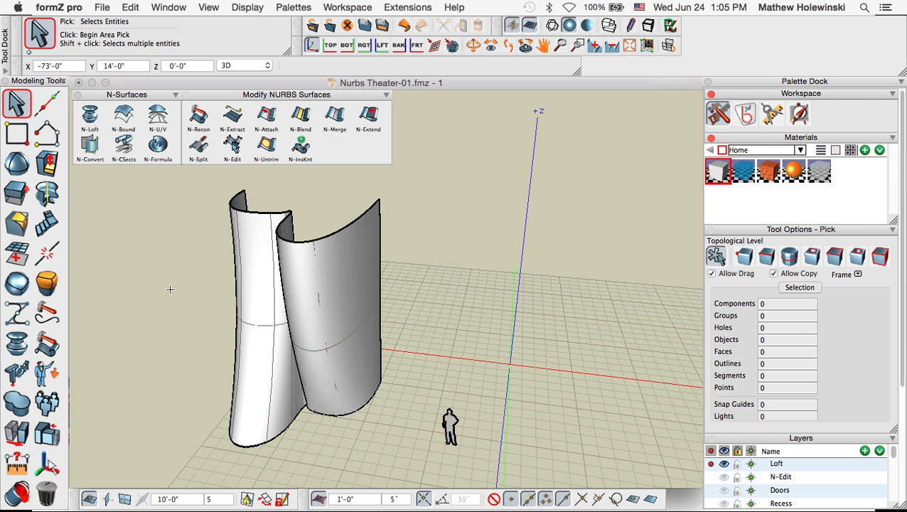
pyautogui.rightClick(254, 261)
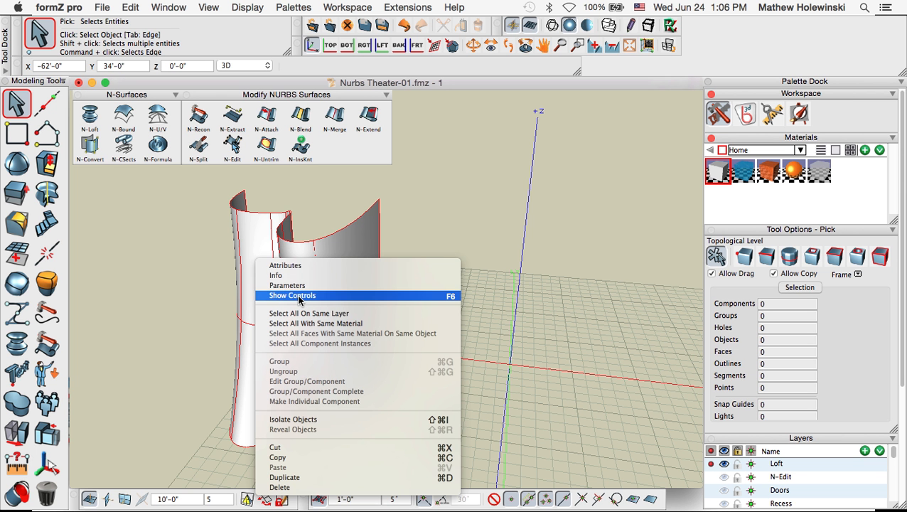
pyautogui.click(299, 296)
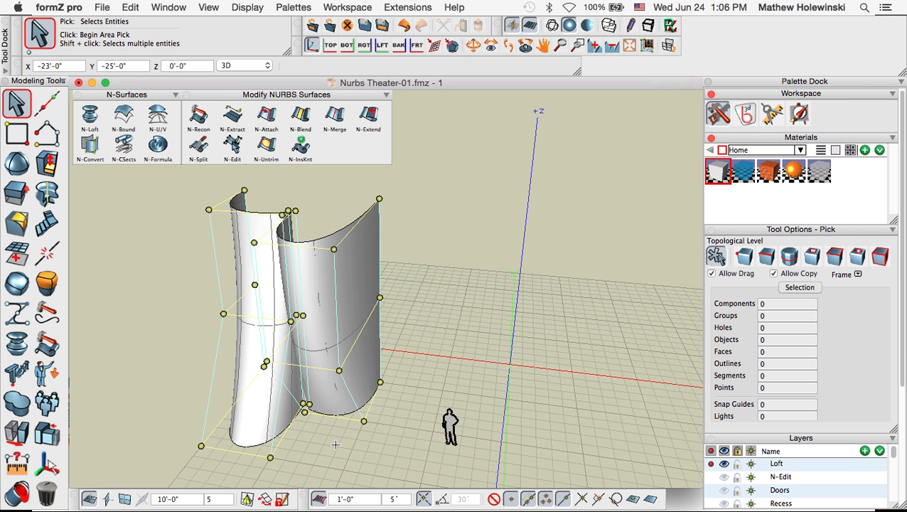
pyautogui.moveTo(317, 443)
pyautogui.mouseDown(button='middle')
pyautogui.moveTo(368, 441)
pyautogui.moveTo(310, 453)
pyautogui.mouseUp(button='middle')
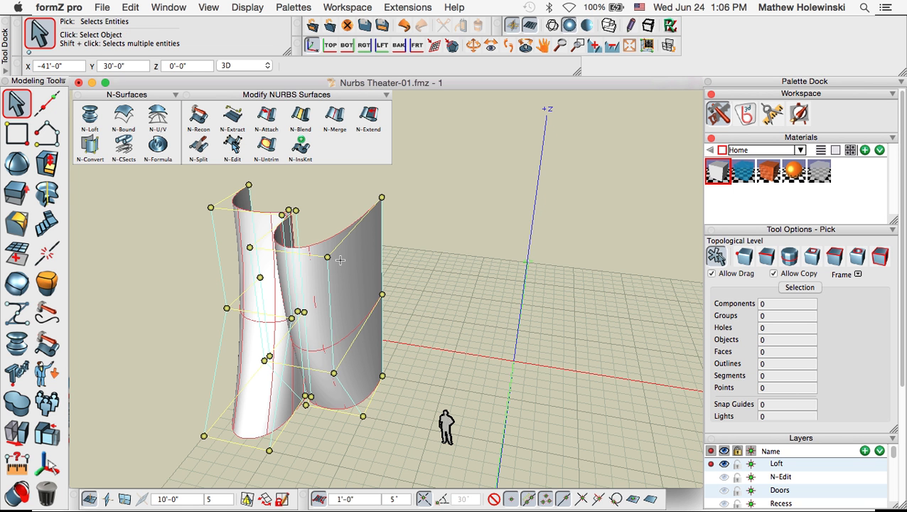
# Pull the right lobe's two top front control points inward, moving the outer one 10'-0" at 90°
pyautogui.moveTo(327, 260); pyautogui.dragTo(358, 223)
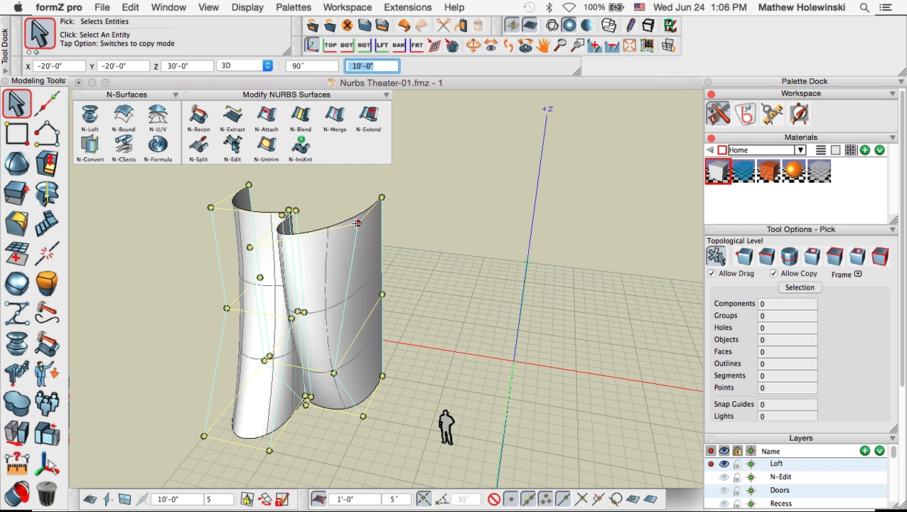
pyautogui.moveTo(249, 248); pyautogui.dragTo(289, 216)
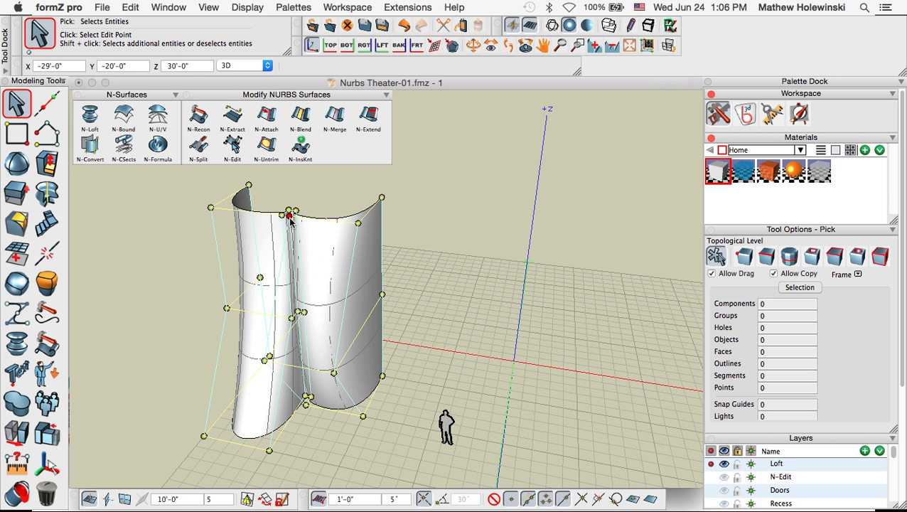
pyautogui.moveTo(398, 348)
pyautogui.mouseDown(button='middle')
pyautogui.moveTo(368, 342)
pyautogui.moveTo(391, 352)
pyautogui.mouseUp(button='middle')
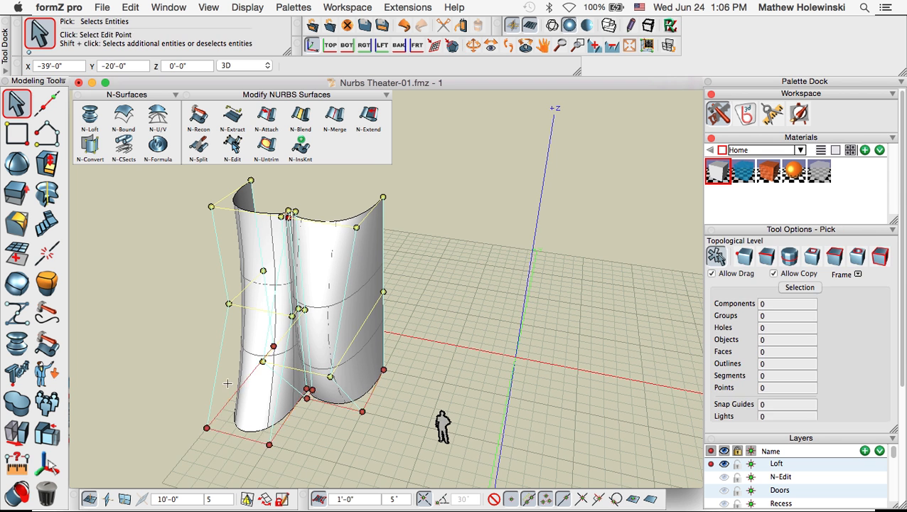
# Move the left lobe's two top front control points outward together by 10'-0" at -90°, parallel to the reference plane
pyautogui.click(20, 434)
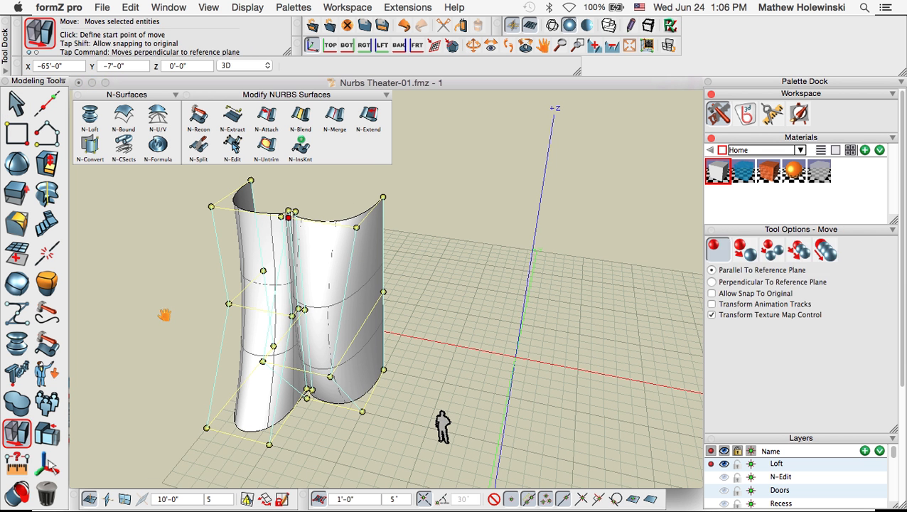
pyautogui.keyDown('shift'); pyautogui.moveTo(162, 314); pyautogui.dragTo(203, 336, button='middle'); pyautogui.keyUp('shift')
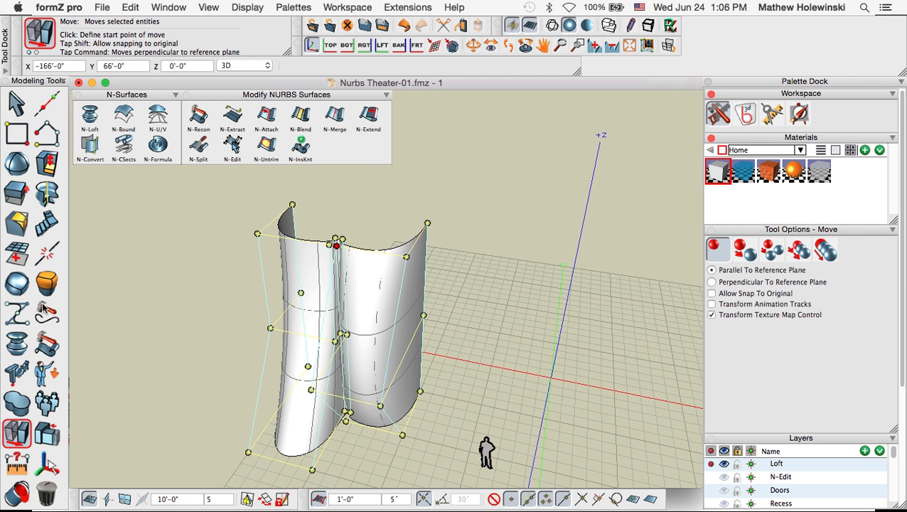
pyautogui.click(17, 434)
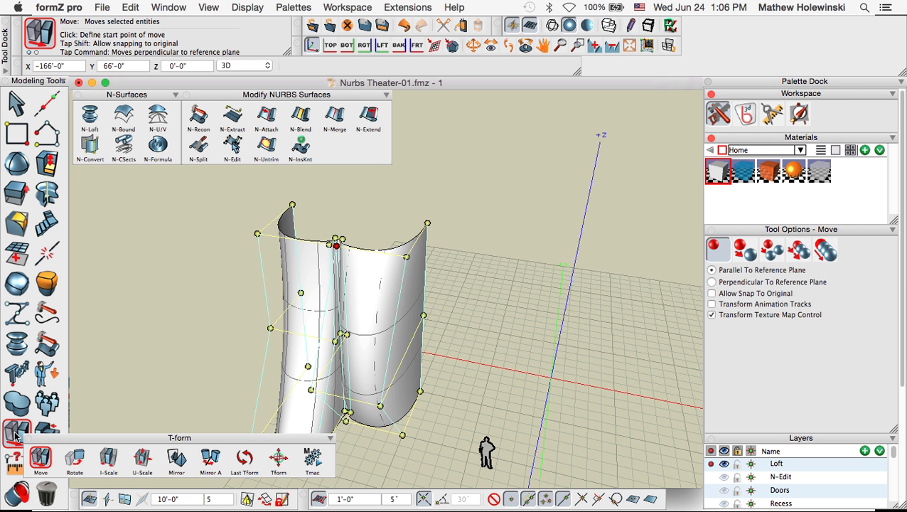
pyautogui.click(256, 232)
pyautogui.click(257, 232)
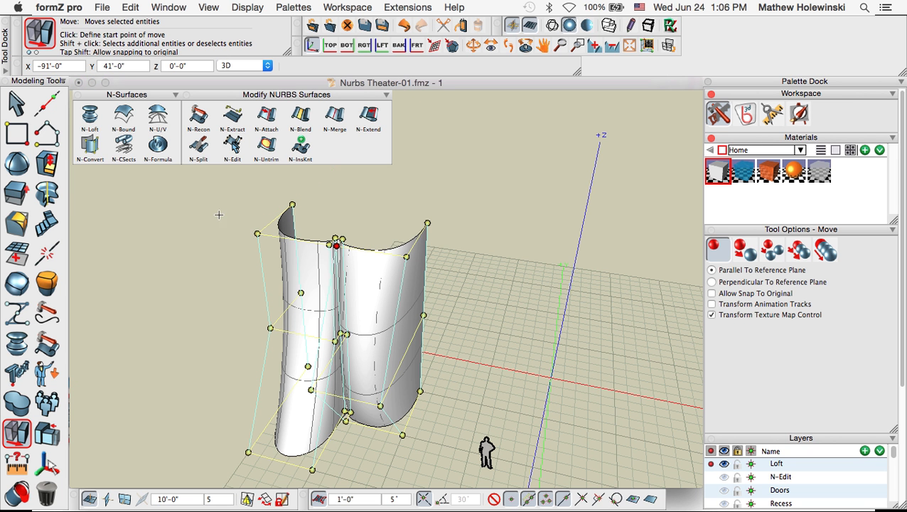
pyautogui.click(16, 103)
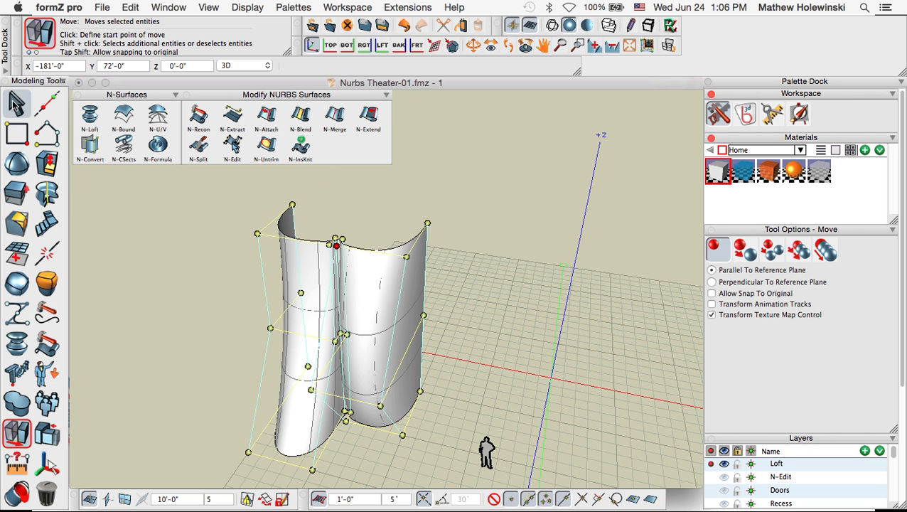
pyautogui.click(17, 434)
pyautogui.click(257, 234)
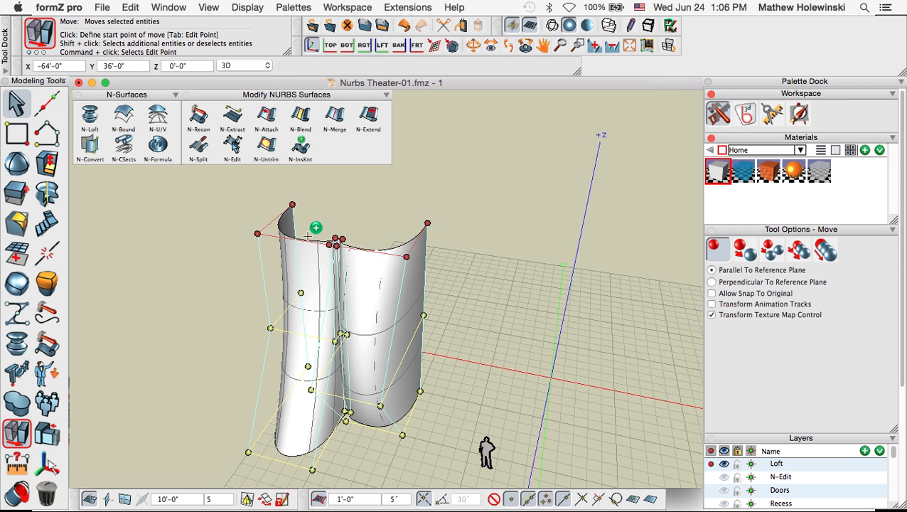
pyautogui.click(329, 244)
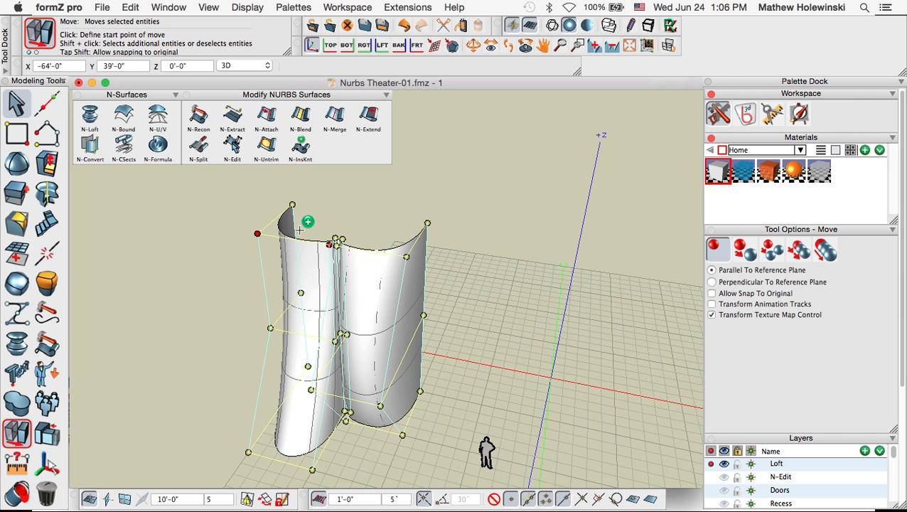
pyautogui.click(257, 234)
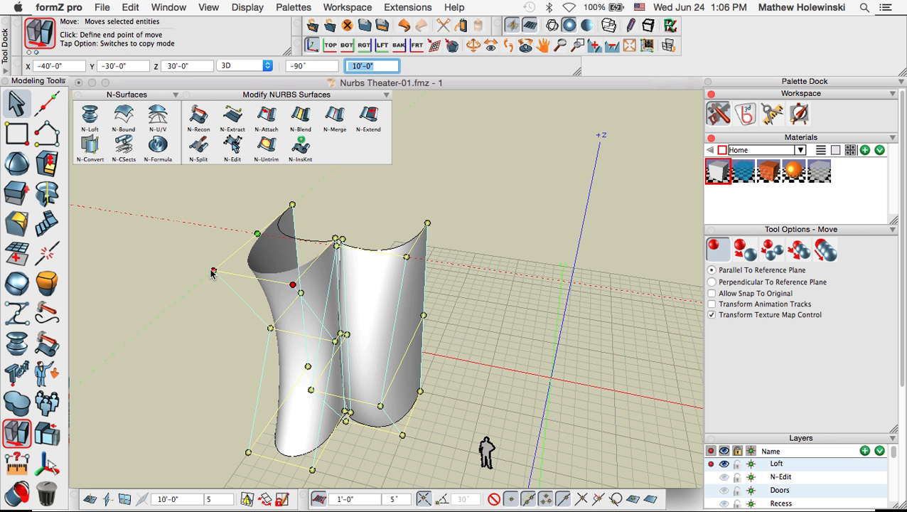
pyautogui.click(213, 271)
# Try moving the surface's entire top row of control points sideways about 19 ft, and undo that move
pyautogui.click(240, 276)
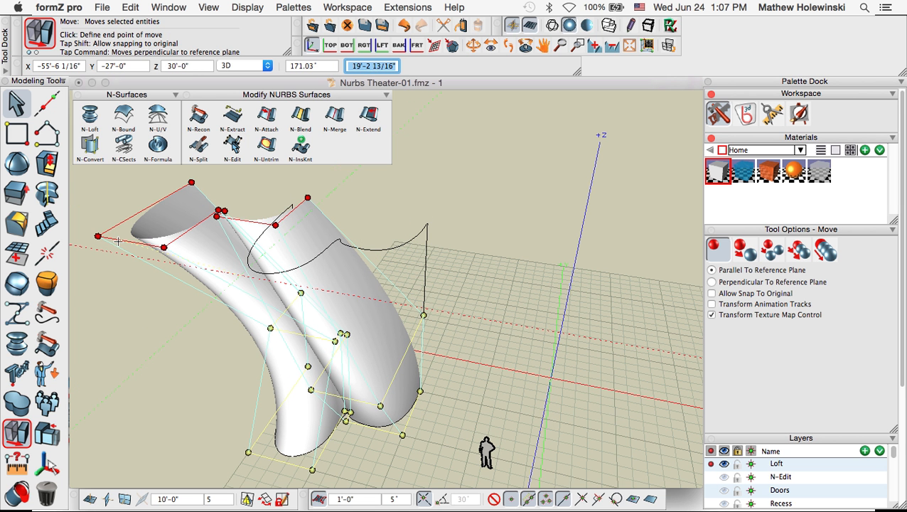
pyautogui.click(119, 246)
pyautogui.press('super+z')
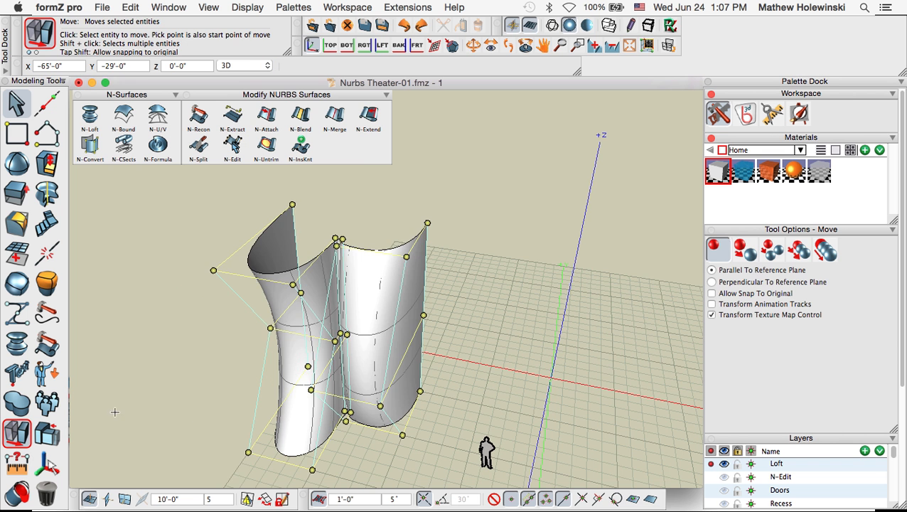
# Hide the editing controls of the lofted surface
pyautogui.moveTo(490, 379)
pyautogui.mouseDown(button='middle')
pyautogui.moveTo(495, 354)
pyautogui.moveTo(492, 367)
pyautogui.mouseUp(button='middle')
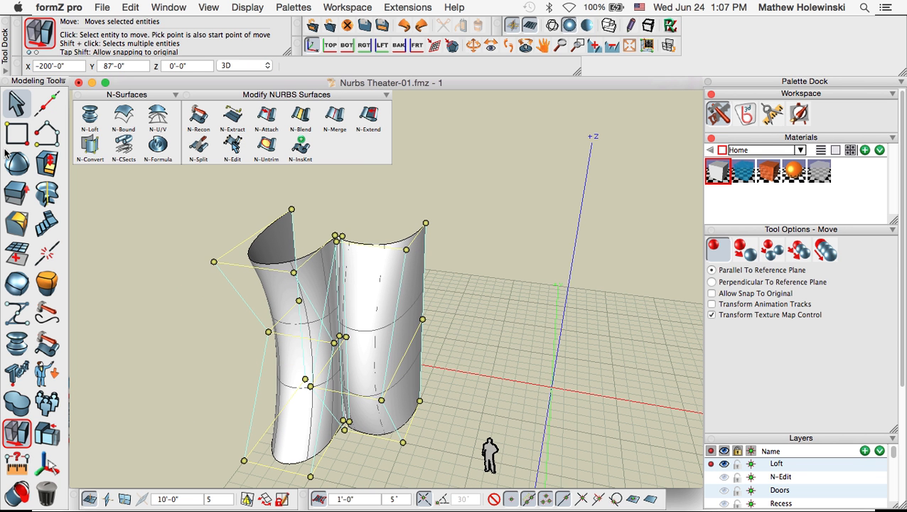
pyautogui.click(13, 99)
pyautogui.rightClick(370, 278)
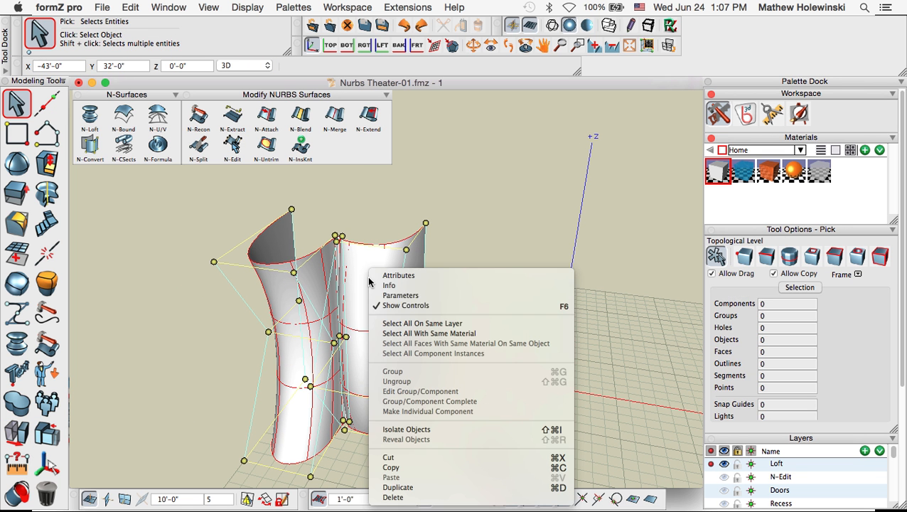
pyautogui.click(395, 307)
# Mirror a copy of the lofted wall to the opposite side, using the green Y axis as the drawn reflection line
pyautogui.moveTo(474, 331); pyautogui.dragTo(376, 294, button='middle')
pyautogui.scroll(-3, 327, 286)
pyautogui.moveTo(411, 325); pyautogui.dragTo(354, 307, button='middle')
pyautogui.moveTo(384, 327); pyautogui.dragTo(407, 323, button='middle')
pyautogui.click(20, 436)
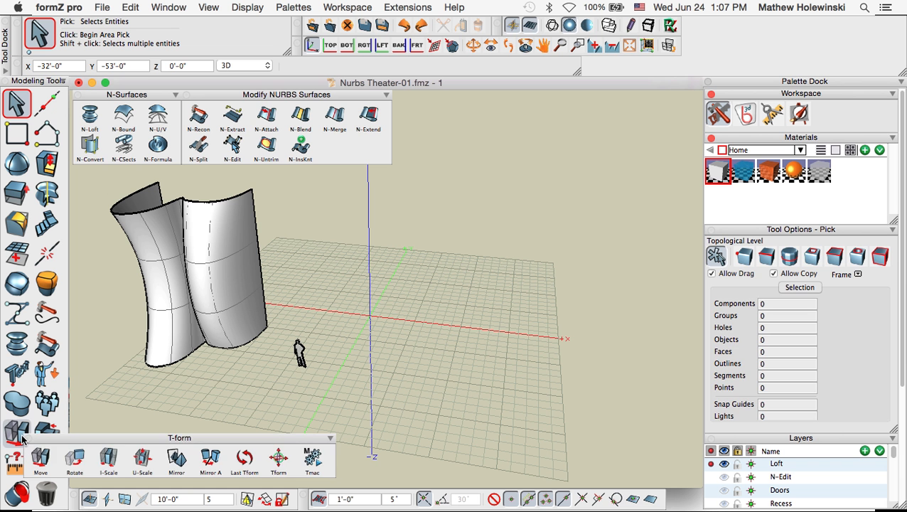
pyautogui.click(178, 461)
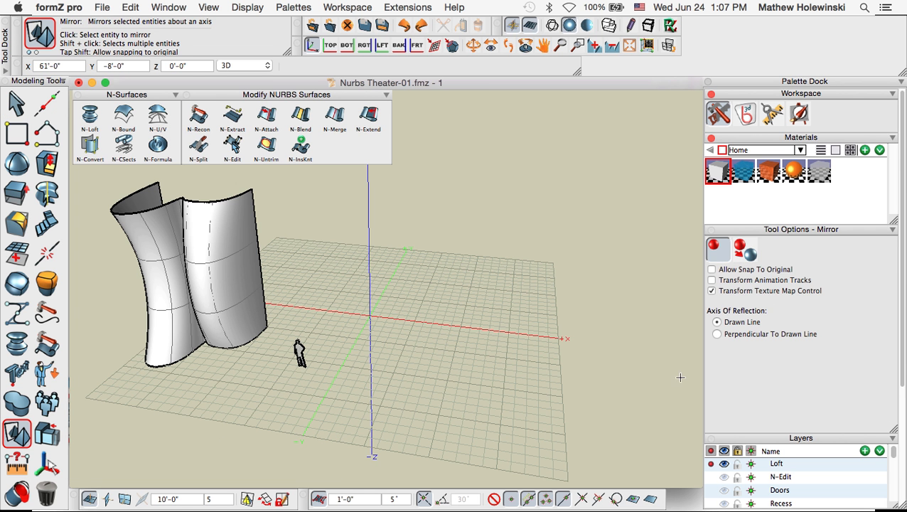
pyautogui.click(748, 255)
pyautogui.click(204, 288)
pyautogui.moveTo(448, 386); pyautogui.dragTo(435, 367, button='middle')
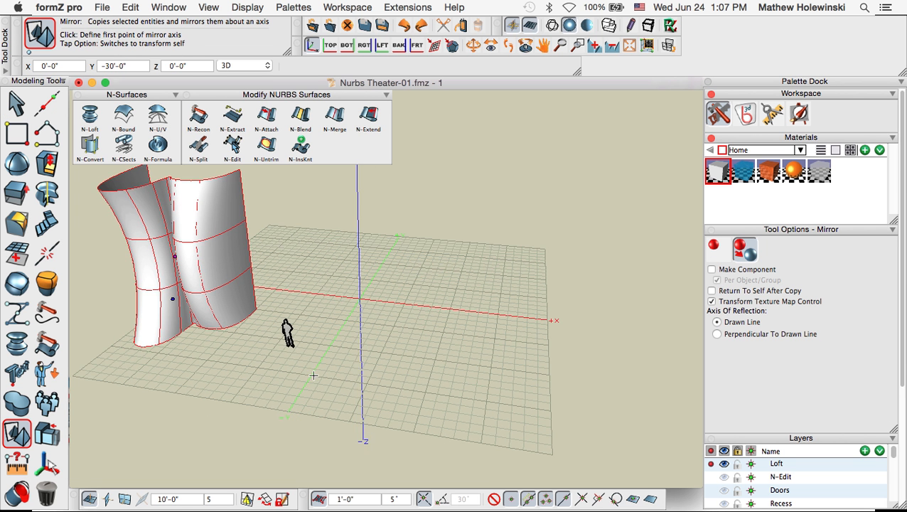
pyautogui.scroll(2, 314, 375)
pyautogui.scroll(1, 319, 366)
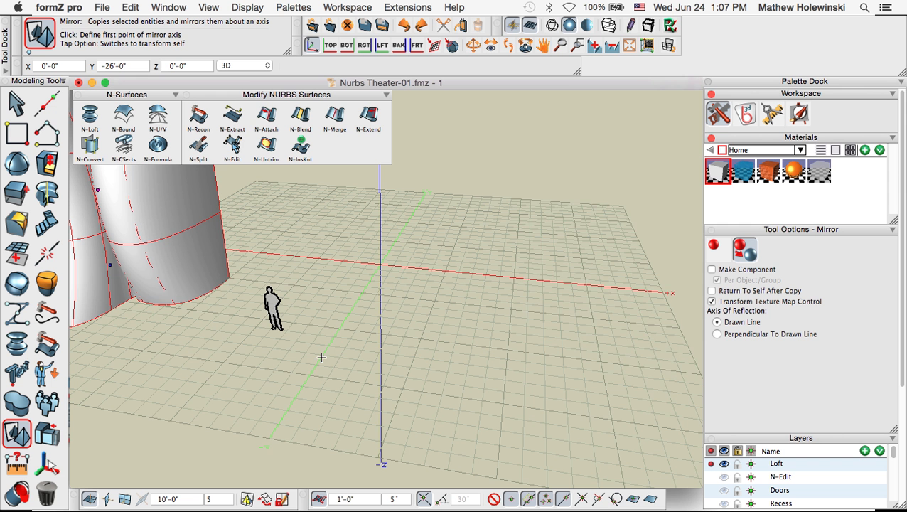
pyautogui.click(322, 358)
pyautogui.click(306, 379)
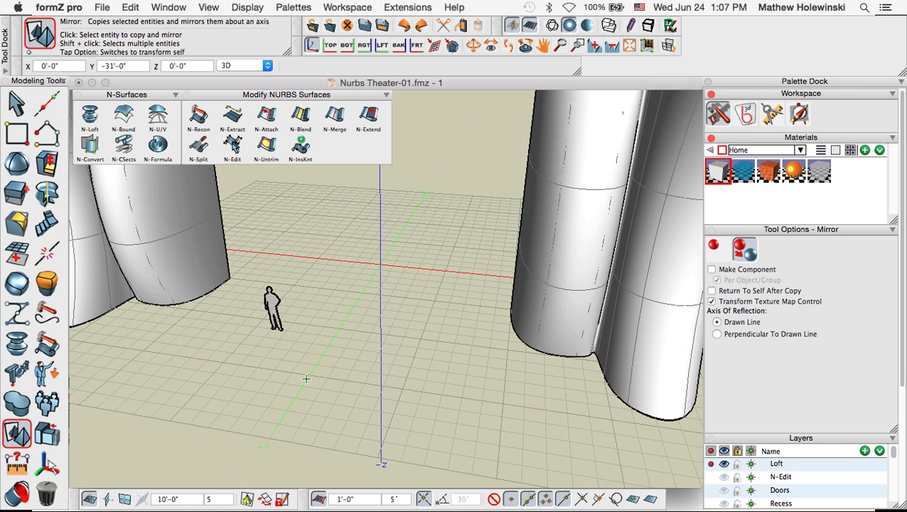
pyautogui.scroll(-3, 348, 377)
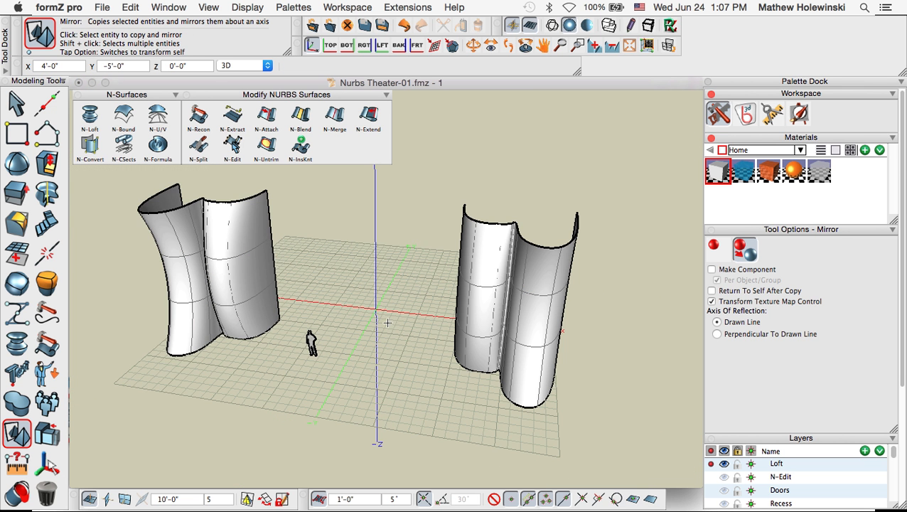
pyautogui.moveTo(388, 324); pyautogui.dragTo(391, 345, button='middle')
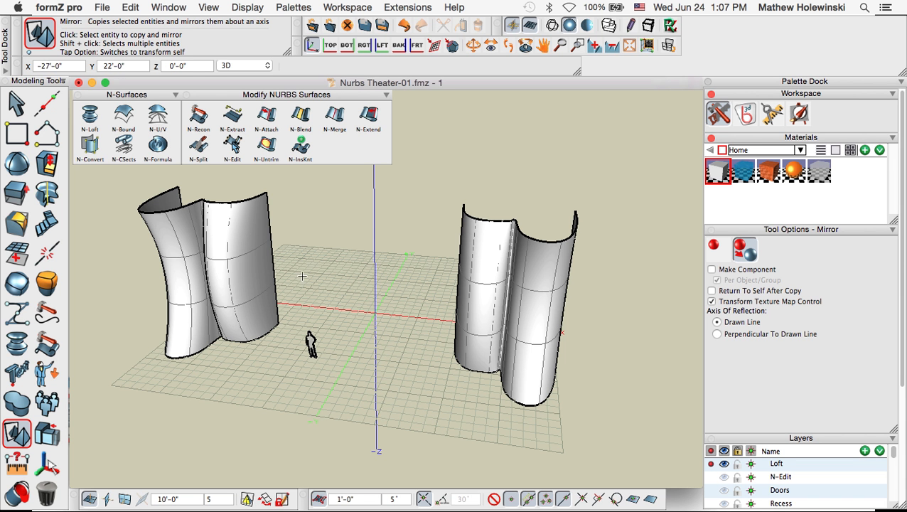
# Switch to the presentation to view the Nurbs by Boundary Curves slide, and return to formZ
pyautogui.press('super+Tab')
pyautogui.click(375, 279)
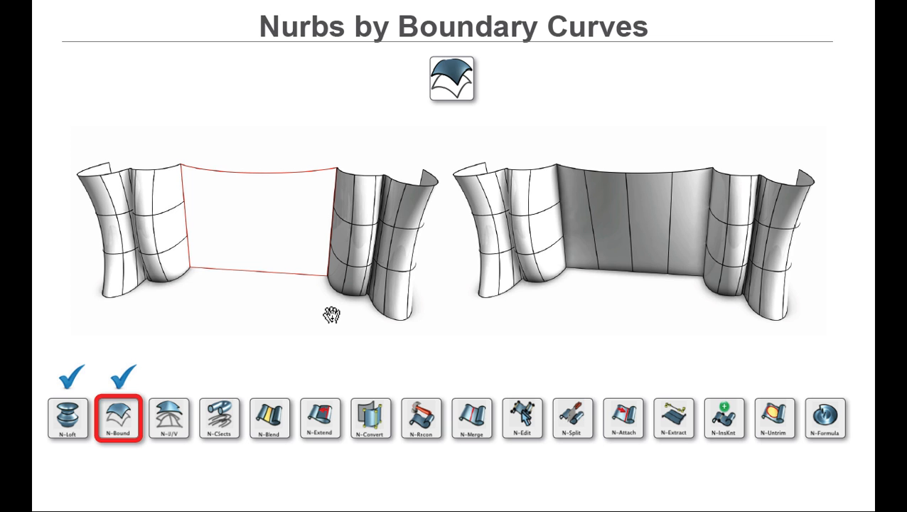
pyautogui.press('super+Tab')
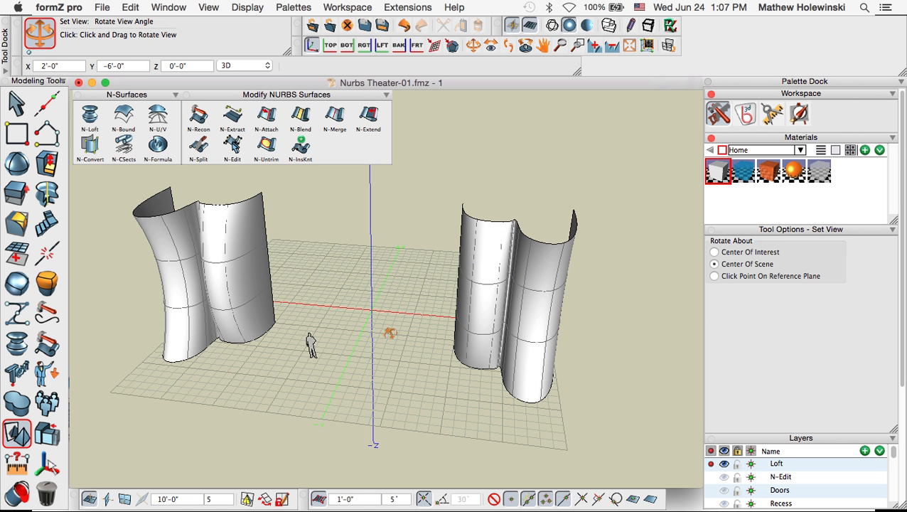
# Draw a vector line along the ground joining the facing bottom corners of the two walls
pyautogui.moveTo(391, 333); pyautogui.dragTo(380, 335, button='middle')
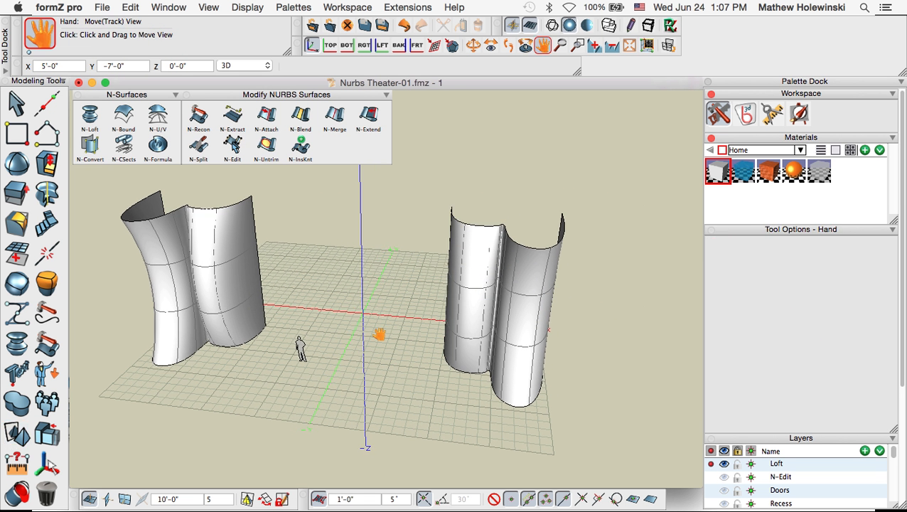
pyautogui.click(49, 135)
pyautogui.click(719, 250)
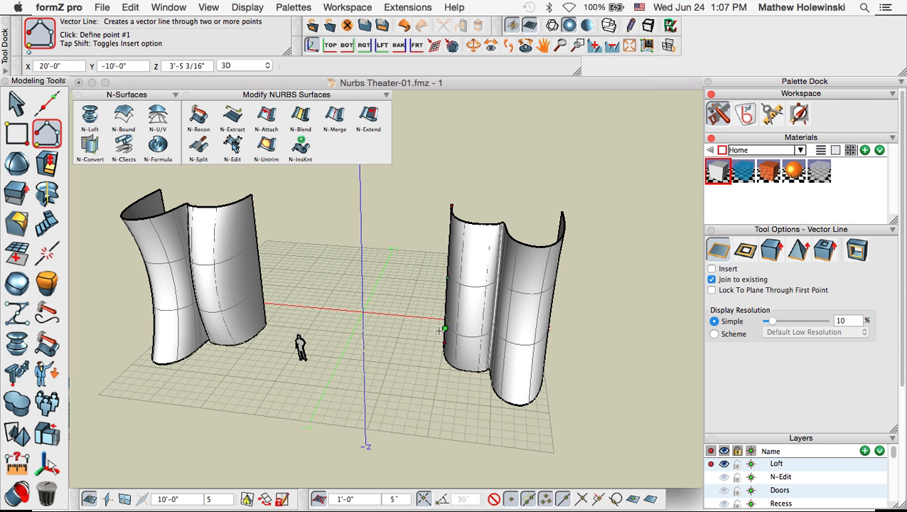
pyautogui.scroll(3, 342, 340)
pyautogui.click(224, 319)
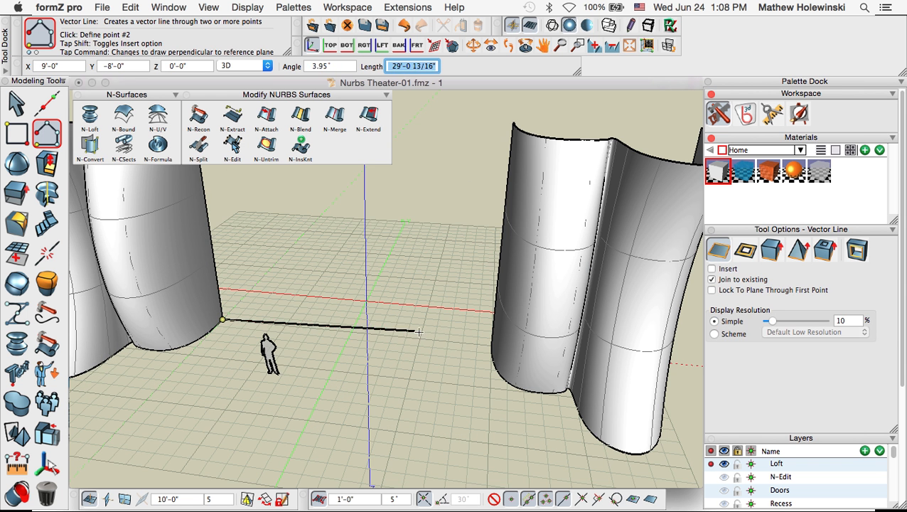
pyautogui.moveTo(453, 369); pyautogui.dragTo(507, 373, button='middle')
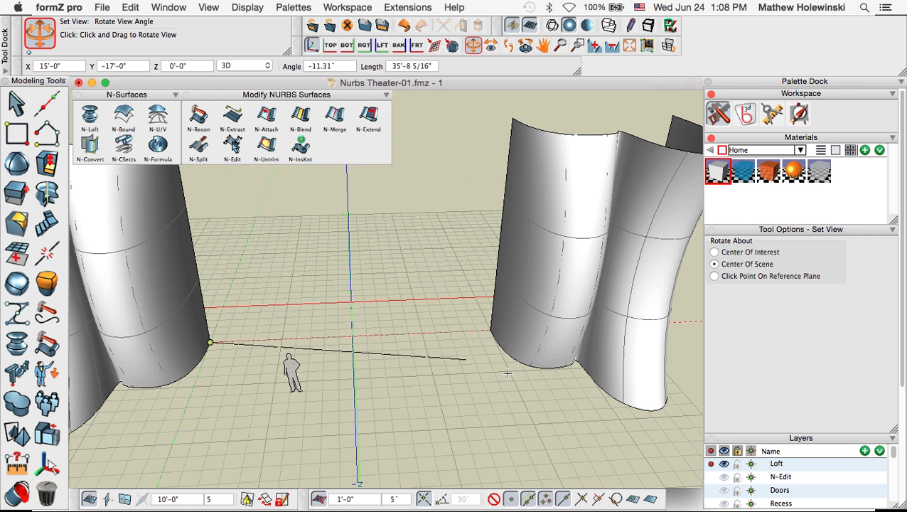
pyautogui.click(490, 331)
pyautogui.press('e')
# Draw a degree 3 spline through three points between the walls' facing top corners, sagging forward, locked to the plane through the first point
pyautogui.moveTo(525, 417); pyautogui.dragTo(418, 403, button='middle')
pyautogui.scroll(-2, 418, 404)
pyautogui.moveTo(369, 316); pyautogui.dragTo(364, 349, button='middle')
pyautogui.moveTo(341, 276); pyautogui.dragTo(334, 271, button='middle')
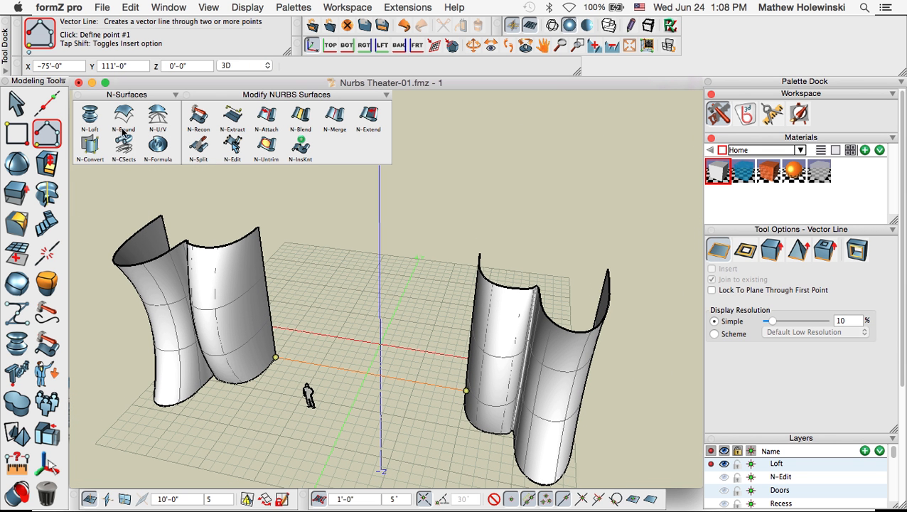
pyautogui.moveTo(57, 133); pyautogui.dragTo(101, 153)
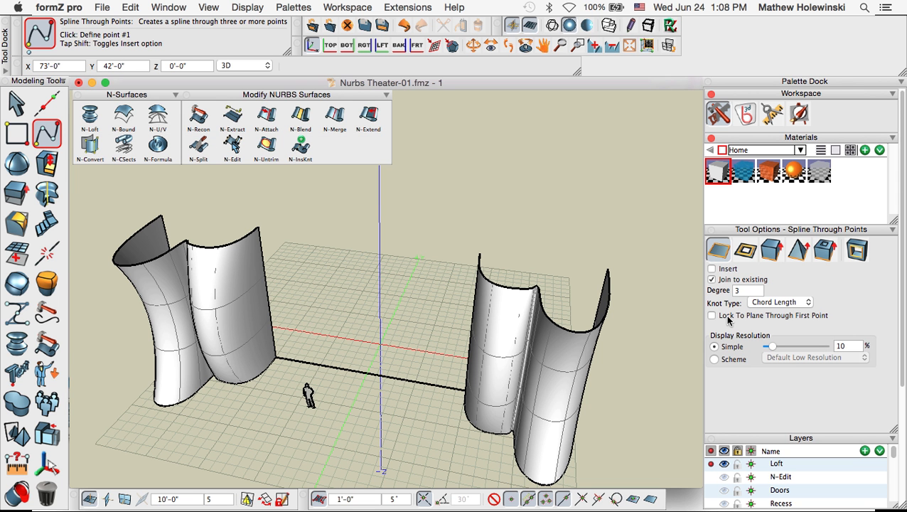
pyautogui.click(732, 316)
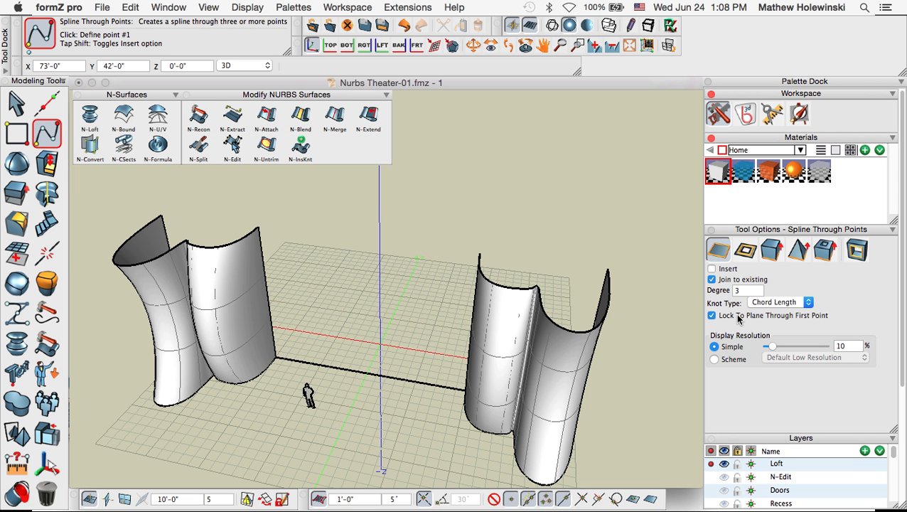
pyautogui.scroll(1, 305, 230)
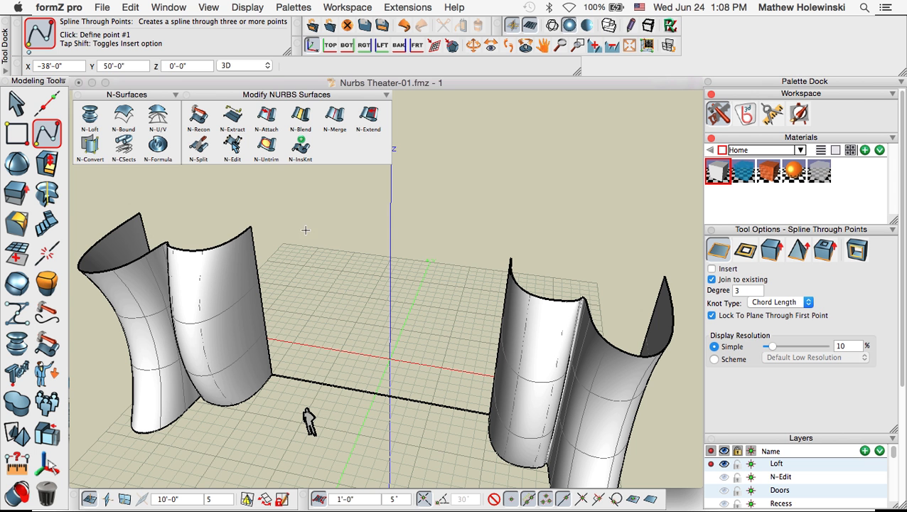
pyautogui.click(251, 226)
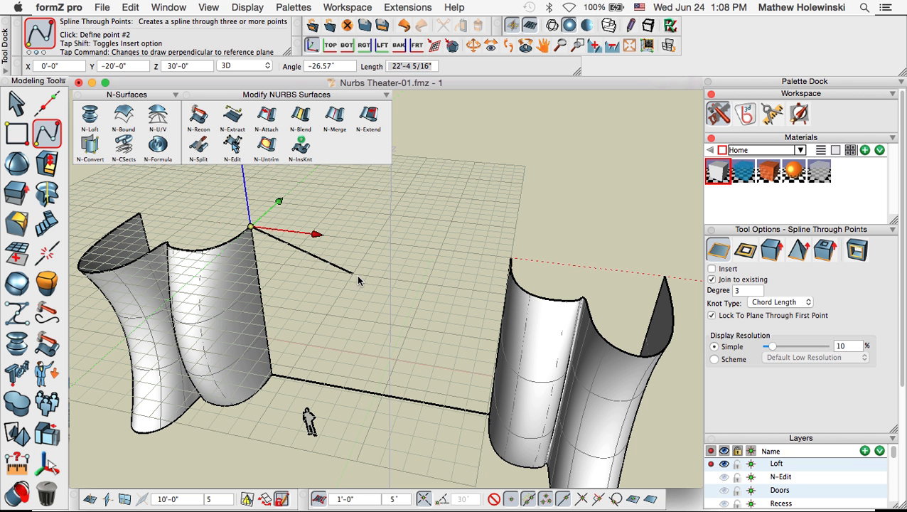
pyautogui.click(353, 274)
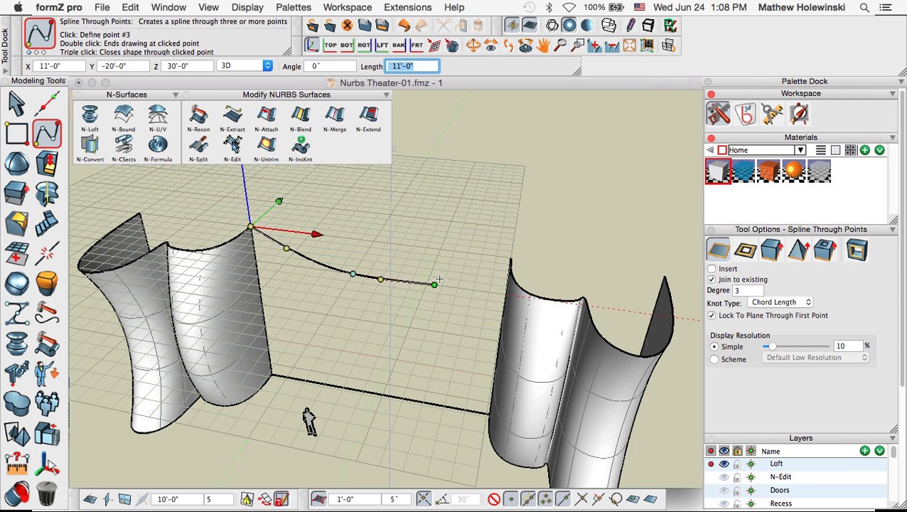
pyautogui.doubleClick(512, 258)
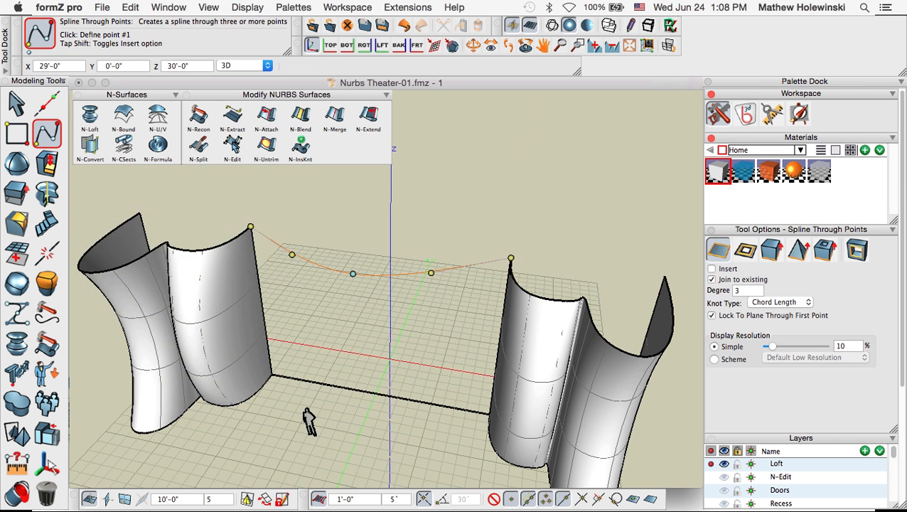
# Spread the top spline's two inner control points outward, moving the right one about 4 ft at 0° and the left one at 180°
pyautogui.moveTo(468, 317); pyautogui.dragTo(428, 332, button='middle')
pyautogui.scroll(4, 426, 315)
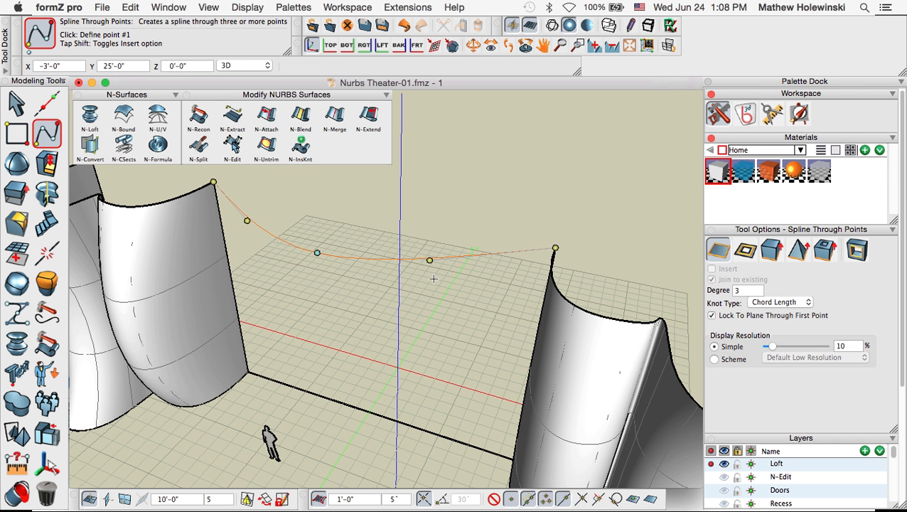
pyautogui.click(430, 260)
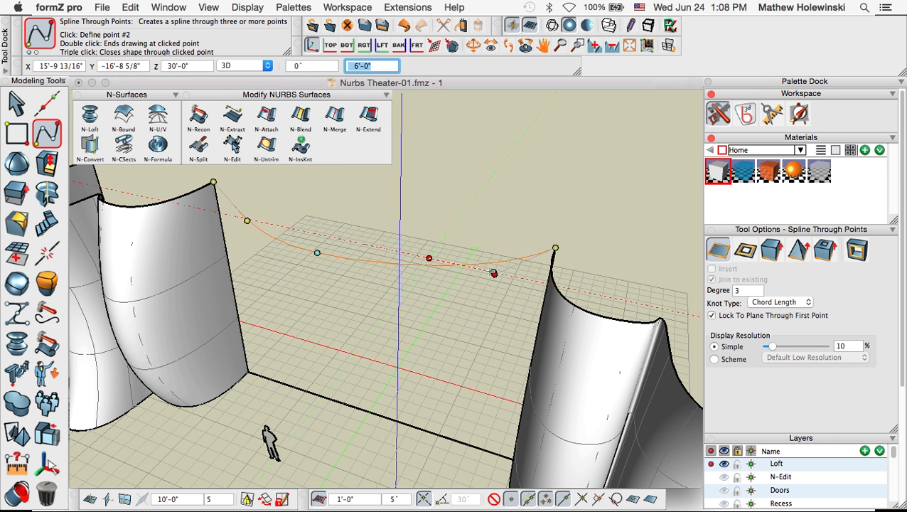
pyautogui.press('Escape')
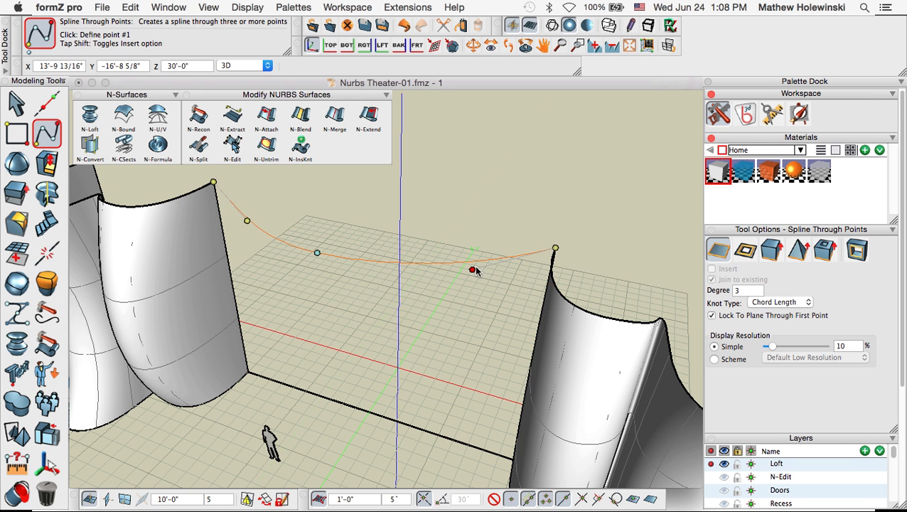
pyautogui.click(247, 219)
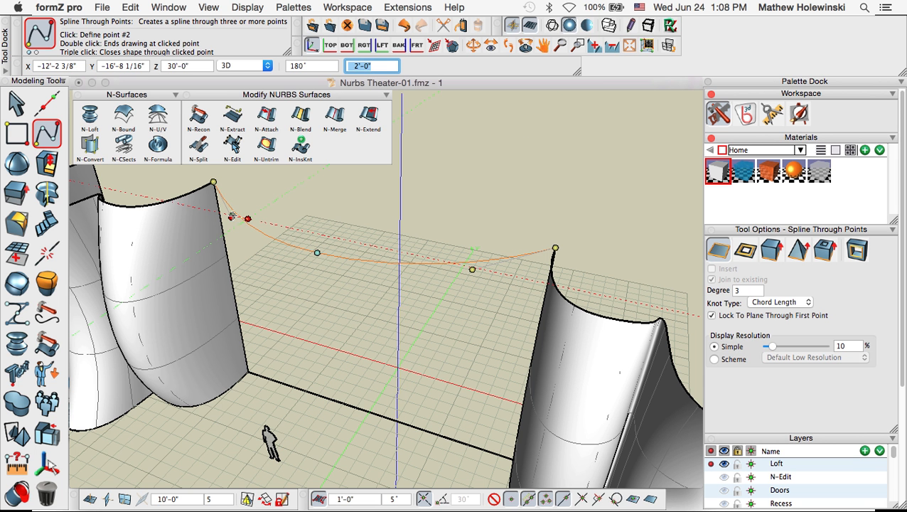
pyautogui.moveTo(220, 212); pyautogui.dragTo(227, 216, button='middle')
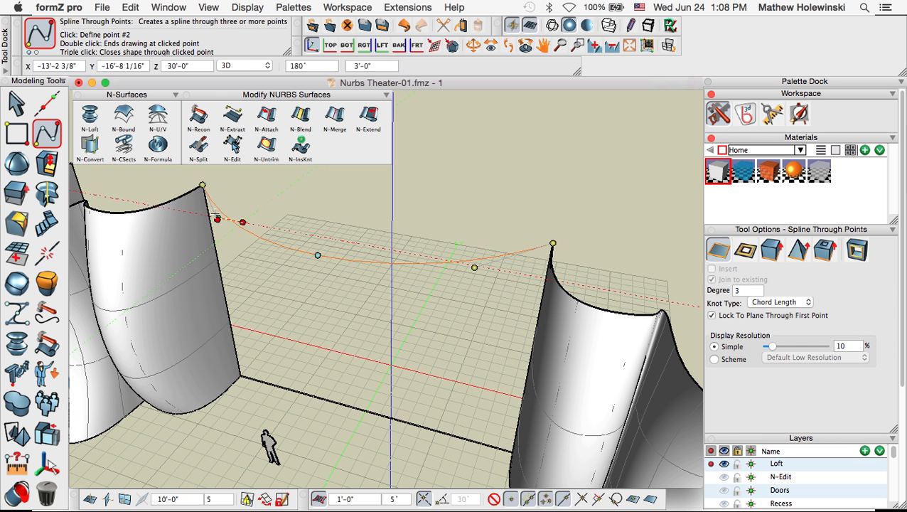
pyautogui.click(213, 213)
pyautogui.moveTo(332, 313); pyautogui.dragTo(392, 170, button='middle')
pyautogui.moveTo(436, 264); pyautogui.dragTo(390, 387, button='middle')
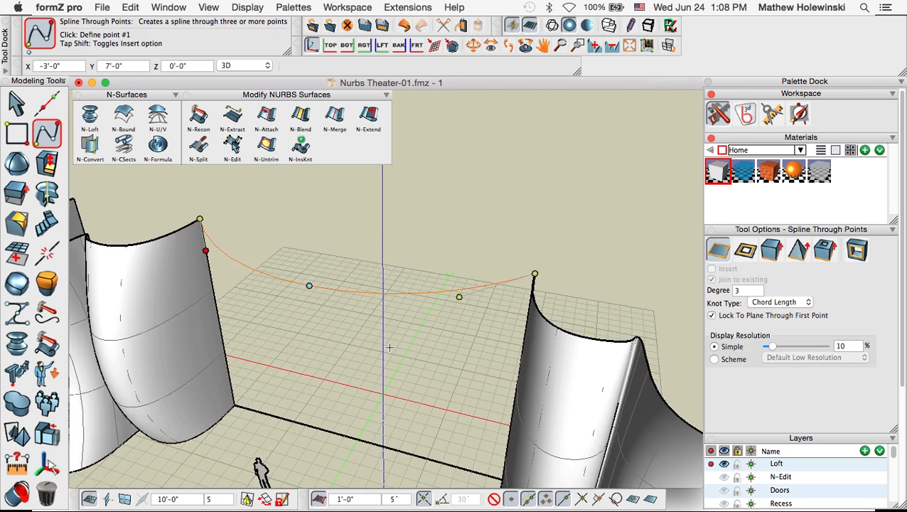
pyautogui.scroll(-3, 391, 363)
pyautogui.moveTo(403, 330); pyautogui.dragTo(403, 320, button='middle')
pyautogui.click(19, 111)
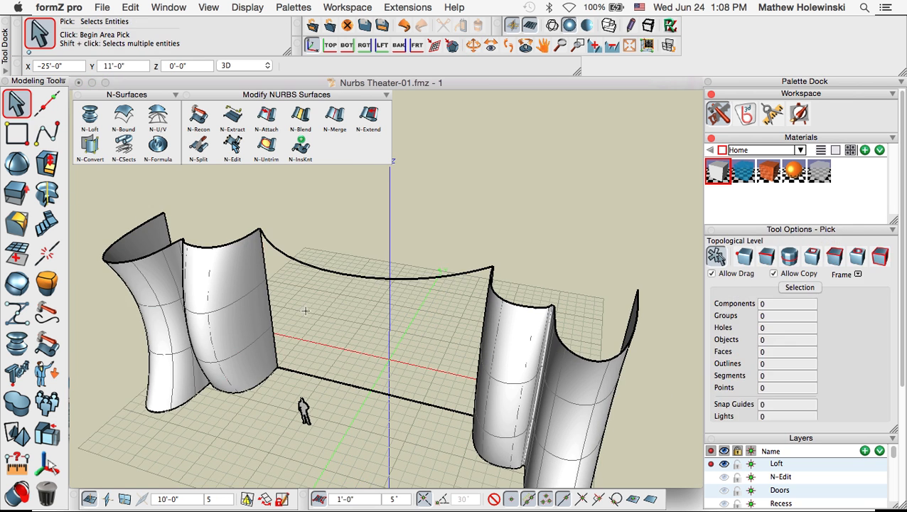
# Create a NURBS by Boundary Curve surface from the ground line, one wall's inner edge, the top spline and the other wall's inner edge
pyautogui.moveTo(335, 333); pyautogui.dragTo(330, 295, button='middle')
pyautogui.moveTo(375, 334); pyautogui.dragTo(348, 323, button='middle')
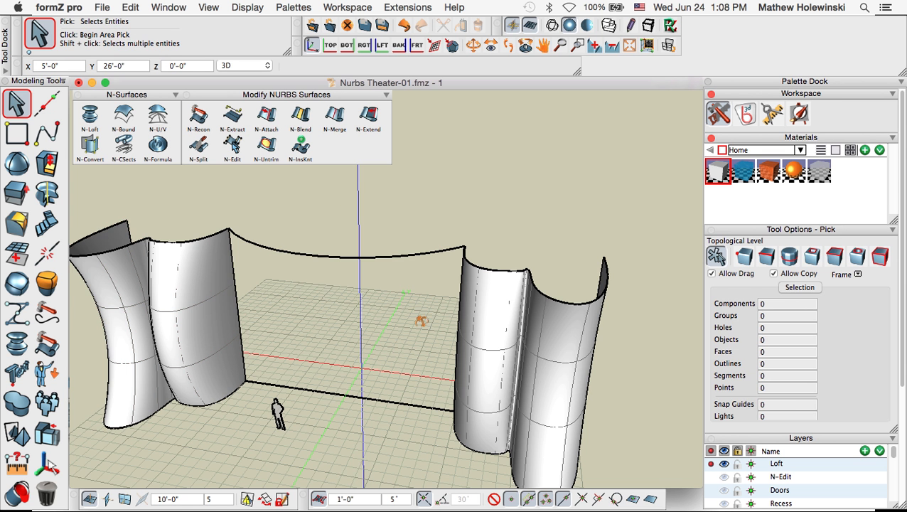
pyautogui.moveTo(421, 320); pyautogui.dragTo(358, 354, button='middle')
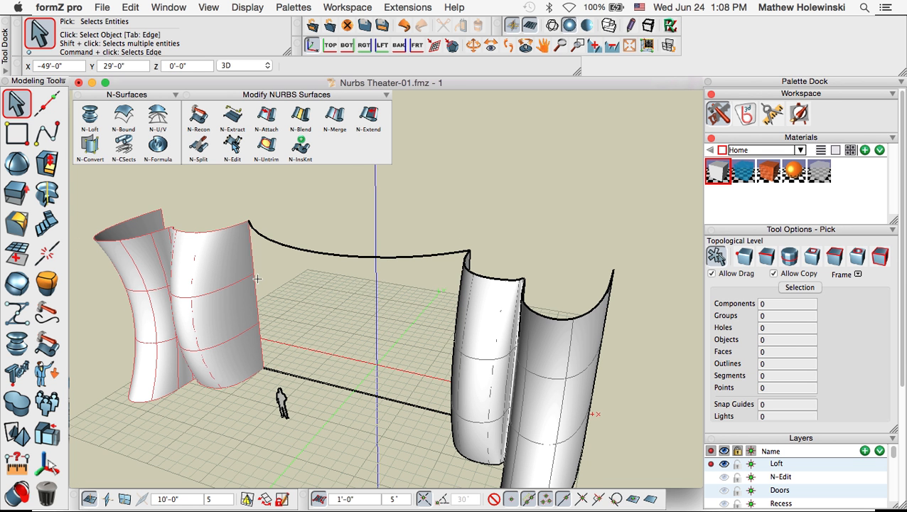
pyautogui.click(123, 116)
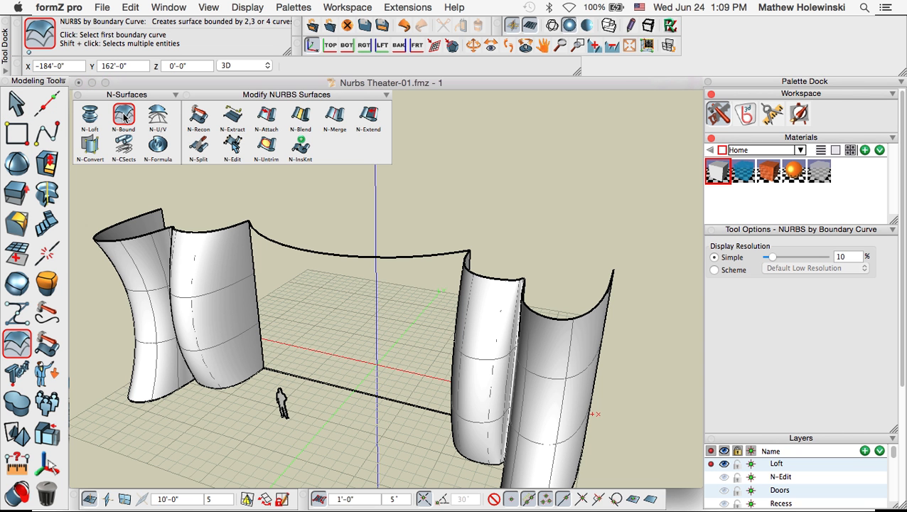
pyautogui.click(327, 383)
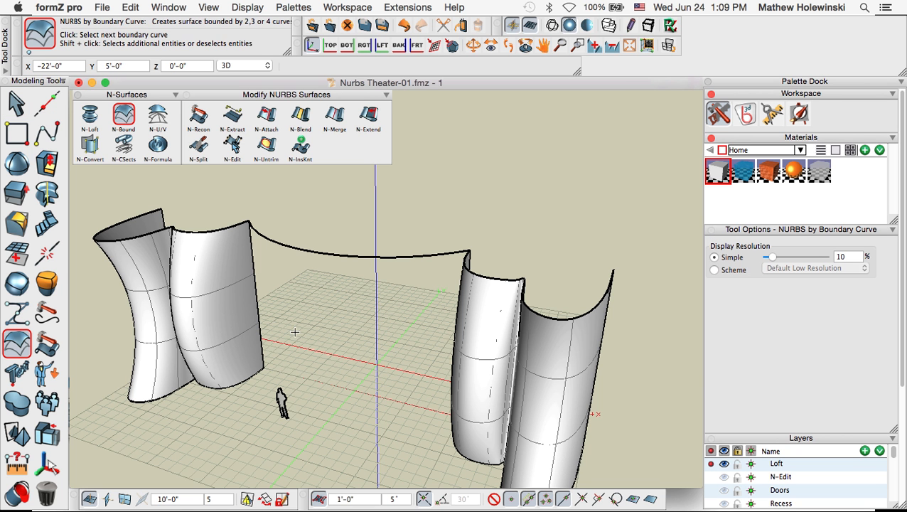
pyautogui.click(257, 294)
pyautogui.click(319, 254)
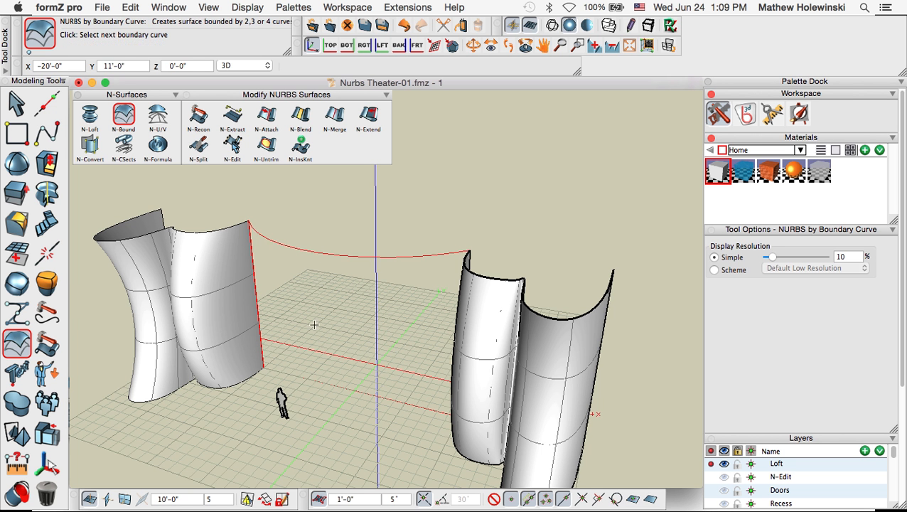
pyautogui.moveTo(313, 325); pyautogui.dragTo(417, 325, button='middle')
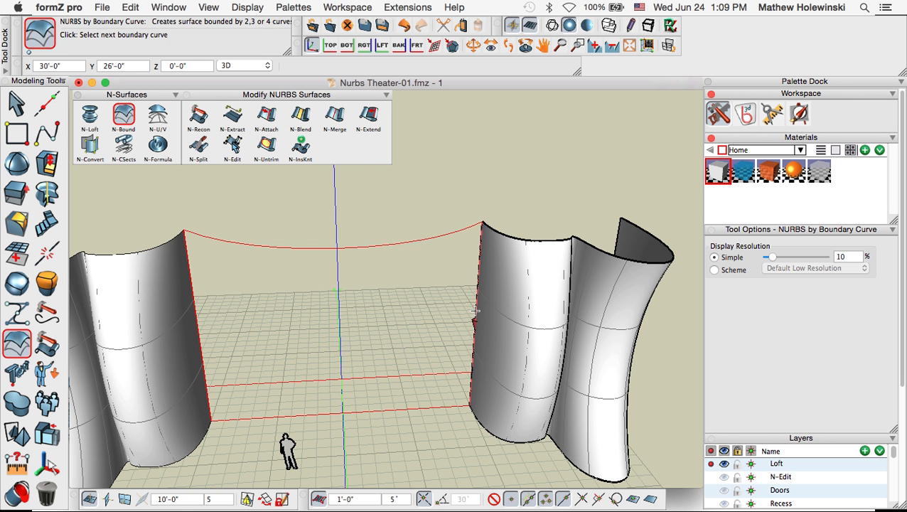
pyautogui.click(475, 311)
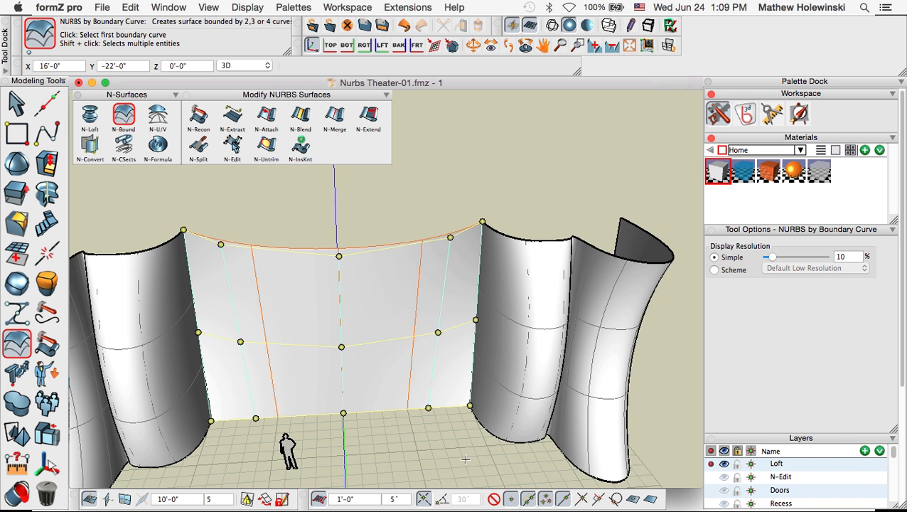
pyautogui.moveTo(466, 459); pyautogui.dragTo(381, 401, button='middle')
pyautogui.scroll(-2, 350, 421)
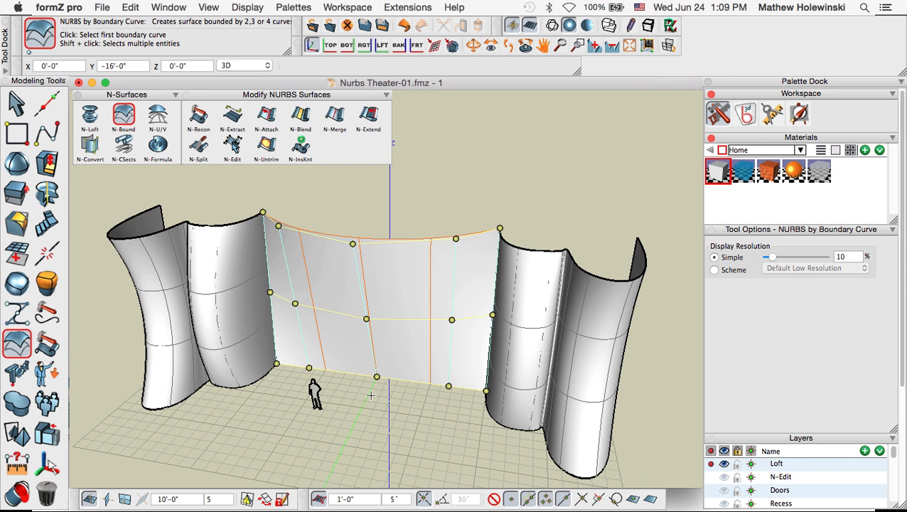
# Switch to the presentation, advance to the Nurbs by U/V Curves slide, and return to formZ
pyautogui.press('super+Tab')
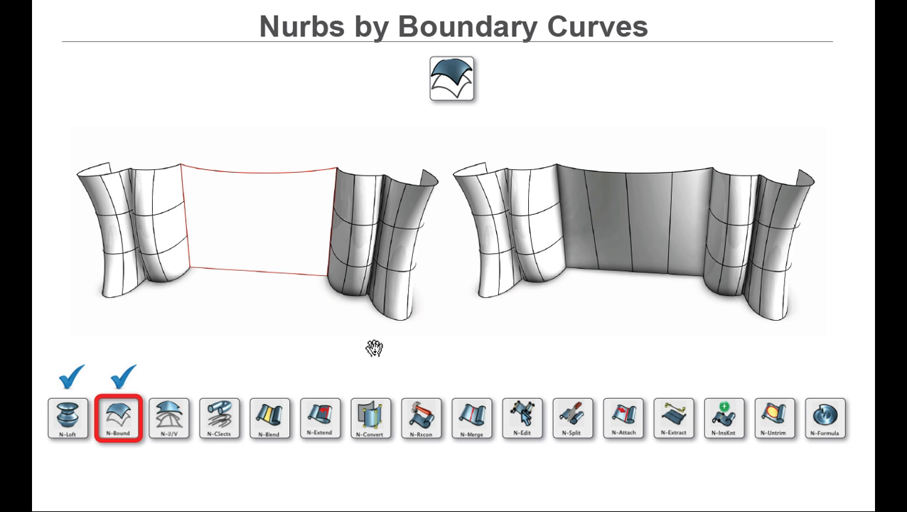
pyautogui.click(374, 348)
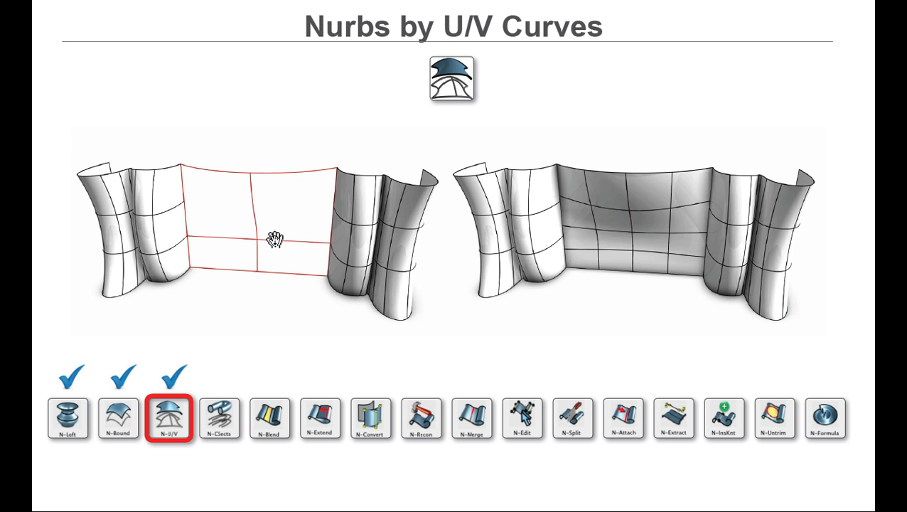
pyautogui.press('super+Tab')
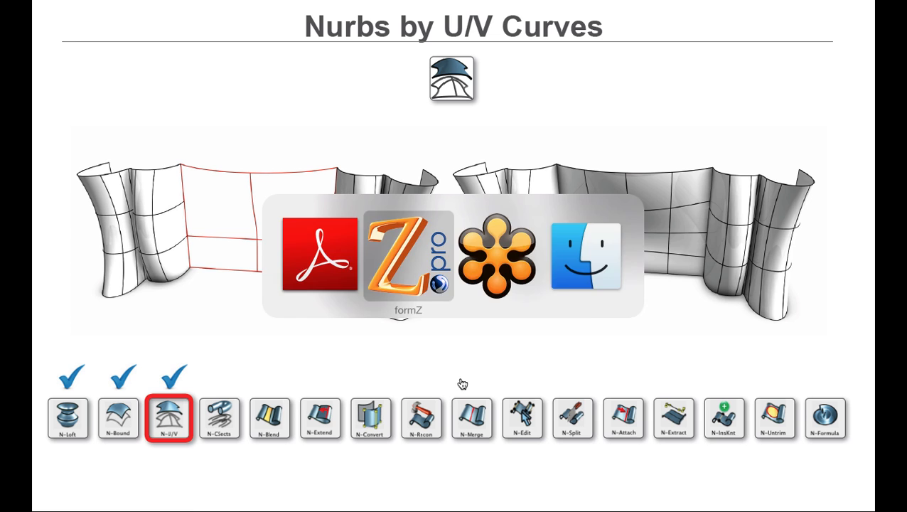
# Undo the boundary-curve surface between the walls and deselect its boundary curves
pyautogui.click(418, 387)
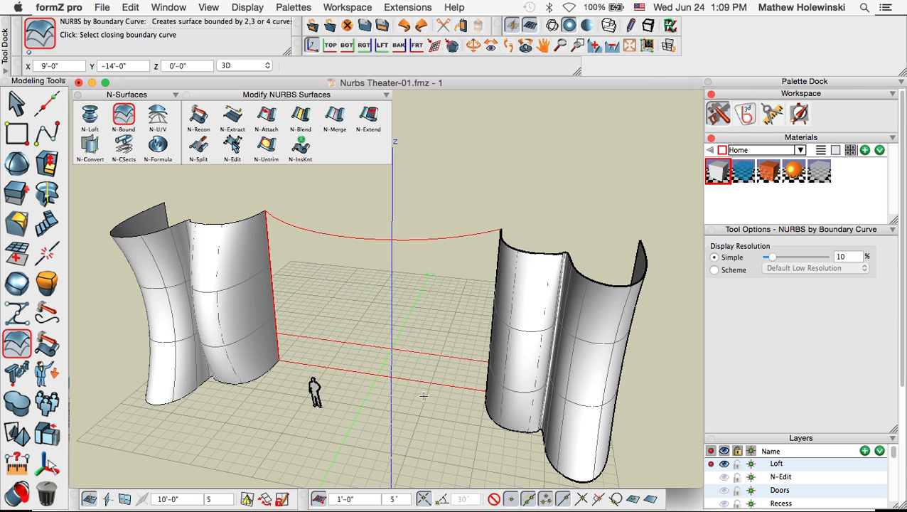
pyautogui.moveTo(424, 396); pyautogui.dragTo(399, 350, button='middle')
pyautogui.click(19, 104)
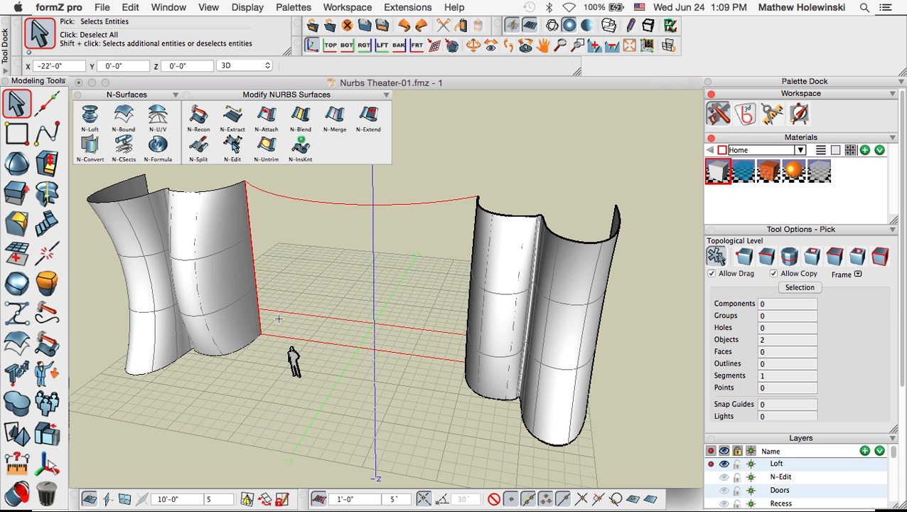
pyautogui.click(346, 383)
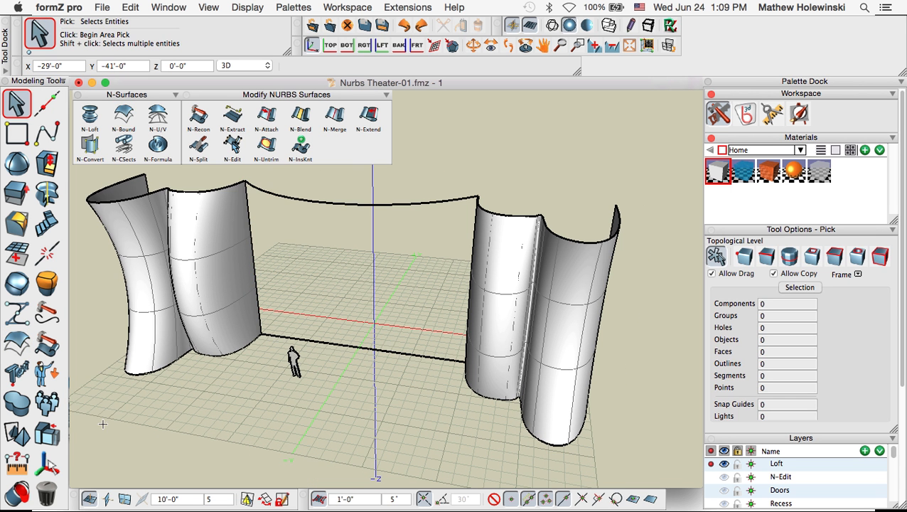
# Copy the ground line straight up between the walls, moving the single copy perpendicular to the reference plane
pyautogui.click(28, 439)
pyautogui.click(40, 459)
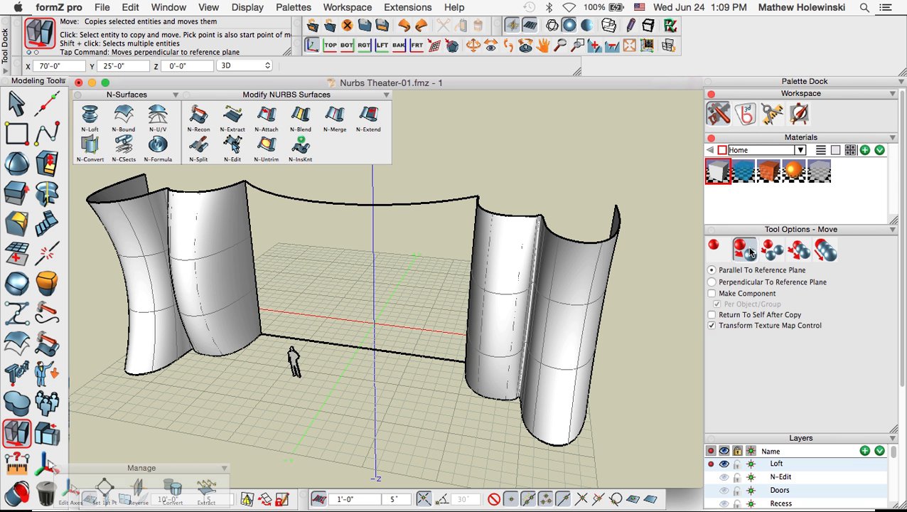
pyautogui.click(735, 283)
pyautogui.click(368, 348)
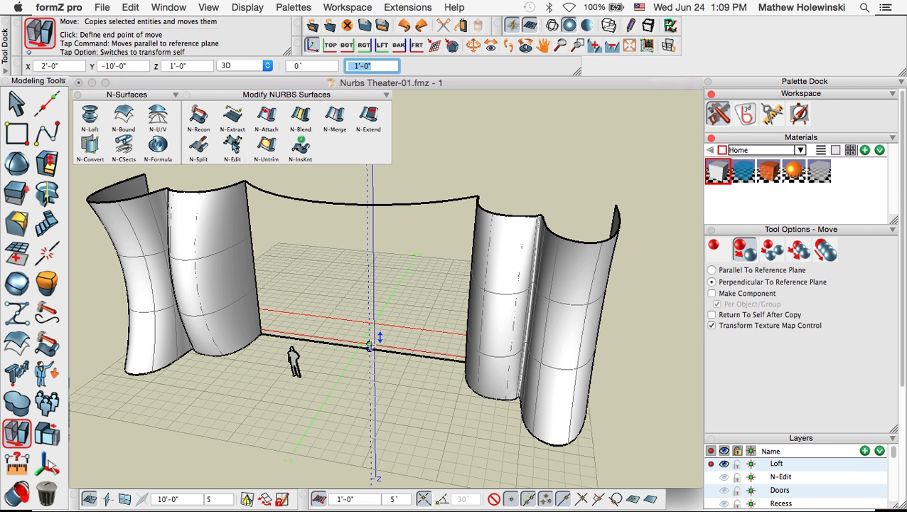
pyautogui.click(369, 300)
# Draw a degree 3 spline through points on the ground line, the copied line and the top spline, starting near the middle of the gap
pyautogui.moveTo(395, 358); pyautogui.dragTo(378, 395, button='middle')
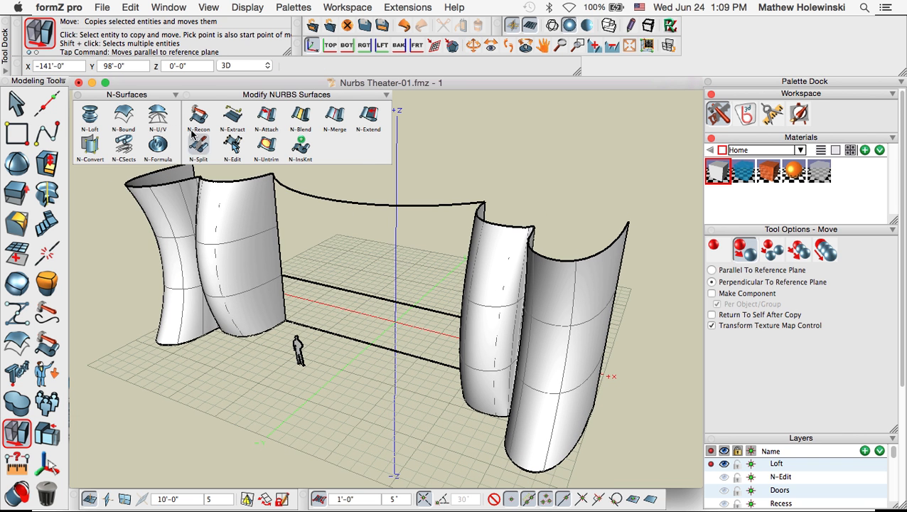
pyautogui.click(47, 133)
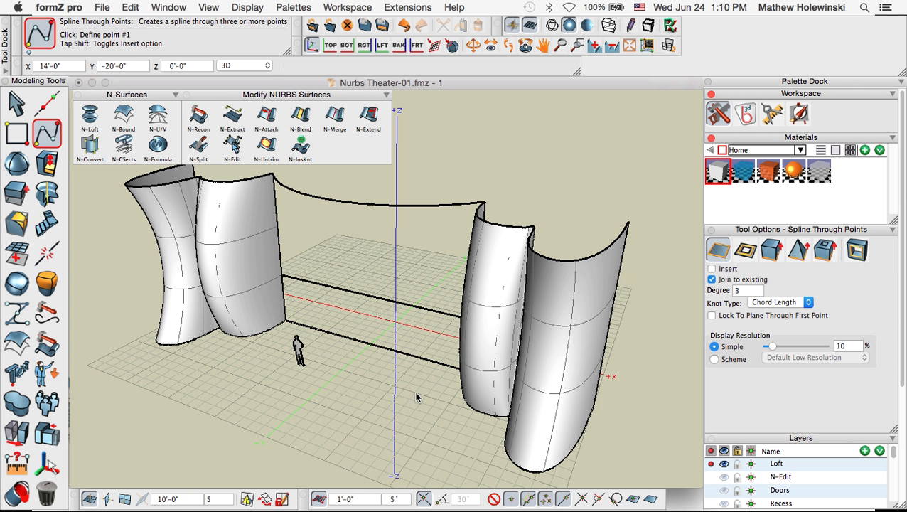
pyautogui.moveTo(370, 379); pyautogui.dragTo(353, 398)
pyautogui.scroll(3, 351, 393)
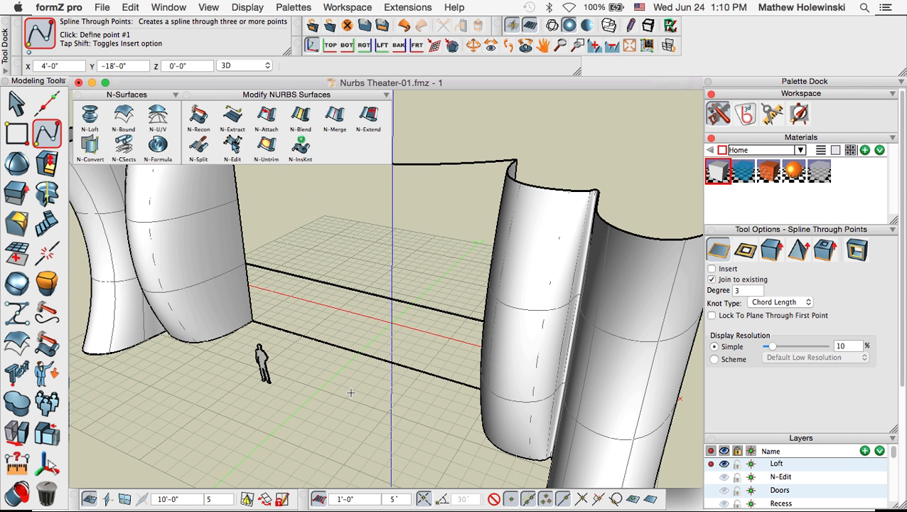
pyautogui.click(361, 351)
pyautogui.click(361, 292)
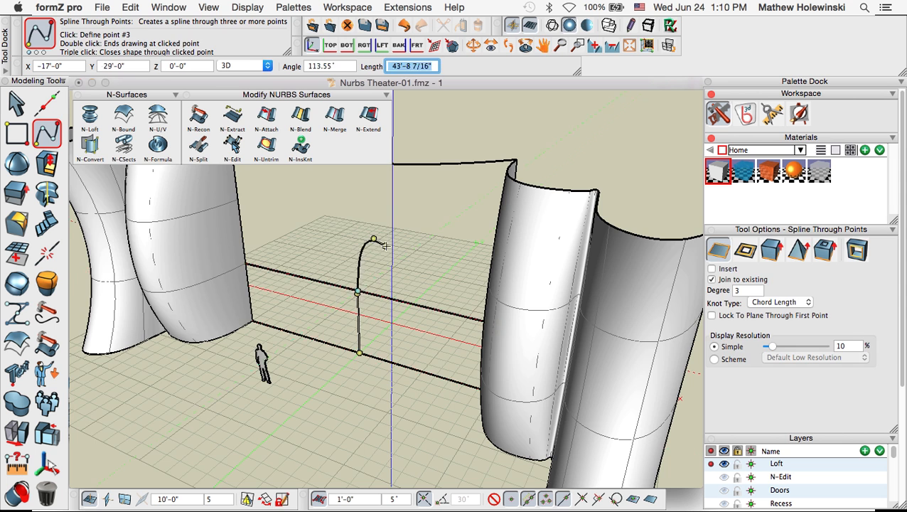
pyautogui.moveTo(389, 246); pyautogui.dragTo(396, 338, button='middle')
pyautogui.click(318, 283)
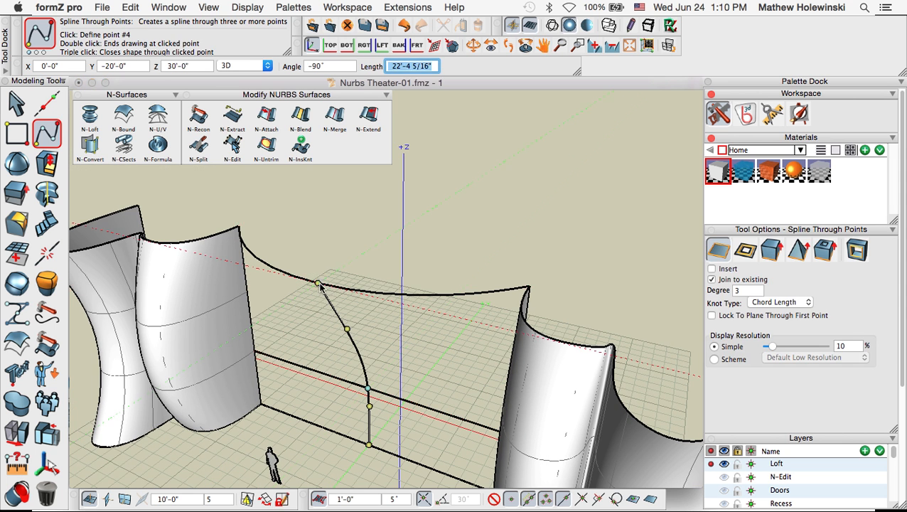
pyautogui.press('e')
# Move the vertical spline's upper inner control point about 4 ft along -90° and finish editing the spline
pyautogui.moveTo(377, 386); pyautogui.dragTo(359, 299, button='middle')
pyautogui.scroll(2, 377, 337)
pyautogui.click(341, 266)
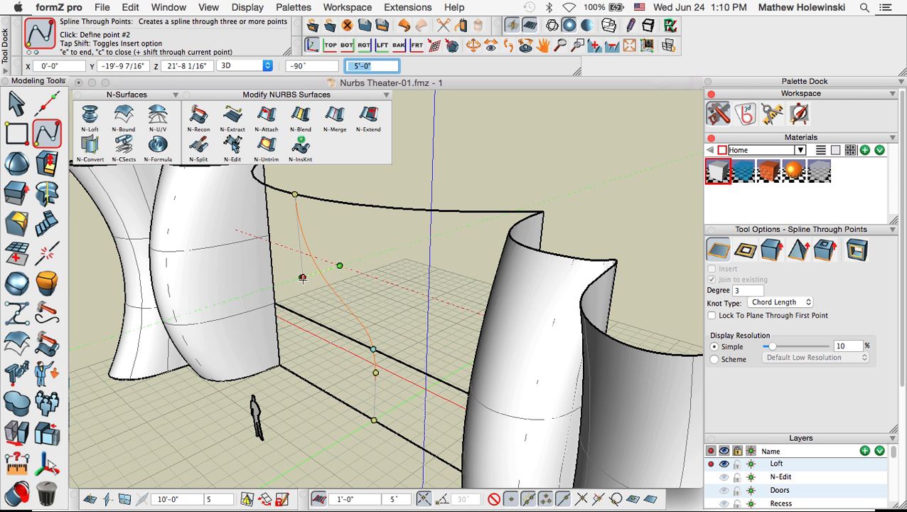
pyautogui.click(311, 276)
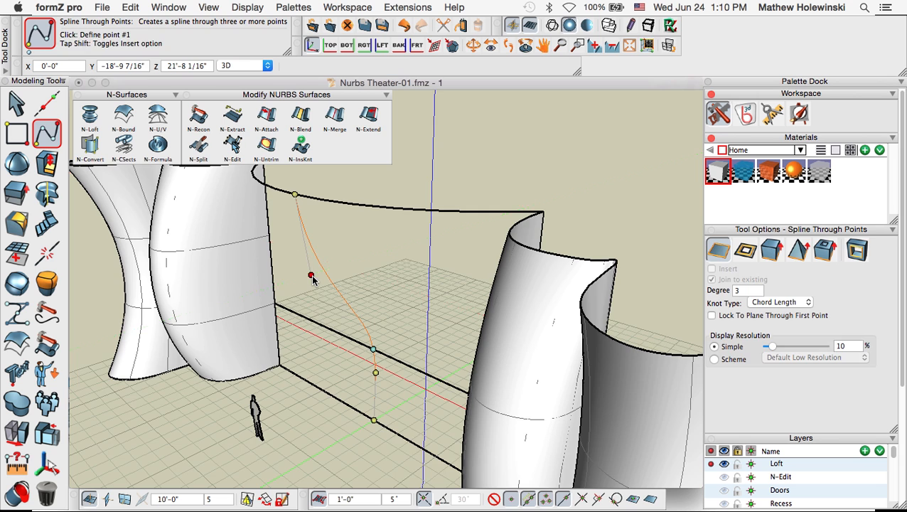
pyautogui.moveTo(350, 330); pyautogui.dragTo(370, 305, button='middle')
pyautogui.moveTo(307, 303); pyautogui.dragTo(383, 321, button='middle')
pyautogui.click(15, 103)
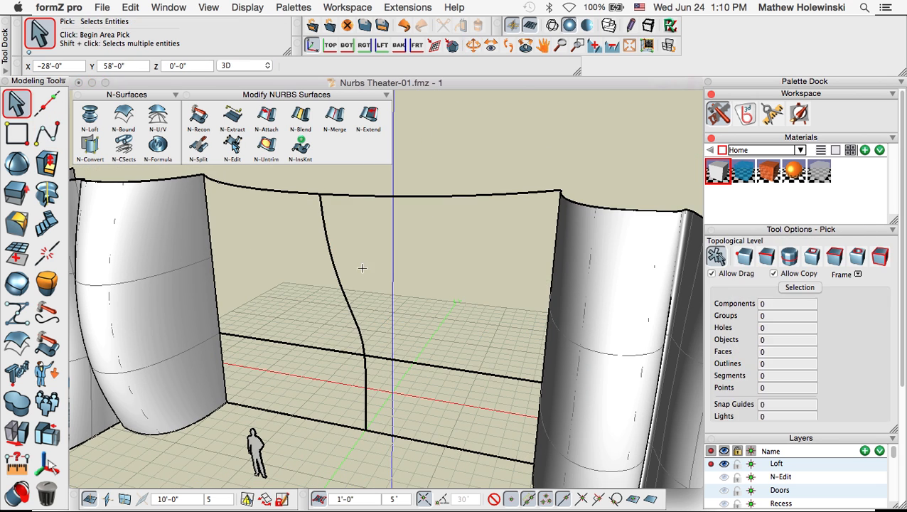
# Create a NURBS by U/V Curves surface from the two horizontal lines, the top spline, the middle vertical spline and both walls' inner edges
pyautogui.moveTo(374, 267); pyautogui.dragTo(483, 210, button='middle')
pyautogui.moveTo(419, 293); pyautogui.dragTo(363, 269, button='middle')
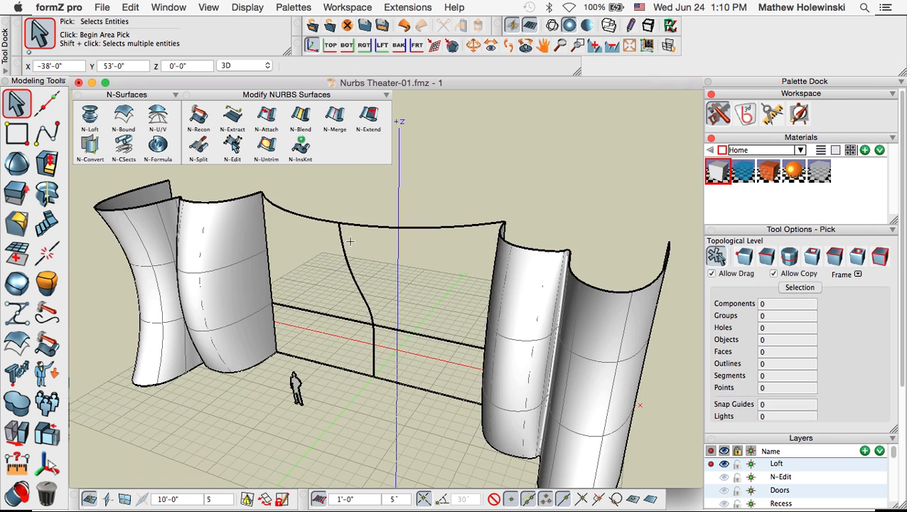
pyautogui.scroll(5, 372, 319)
pyautogui.scroll(-4, 384, 327)
pyautogui.moveTo(408, 349); pyautogui.dragTo(431, 343, button='middle')
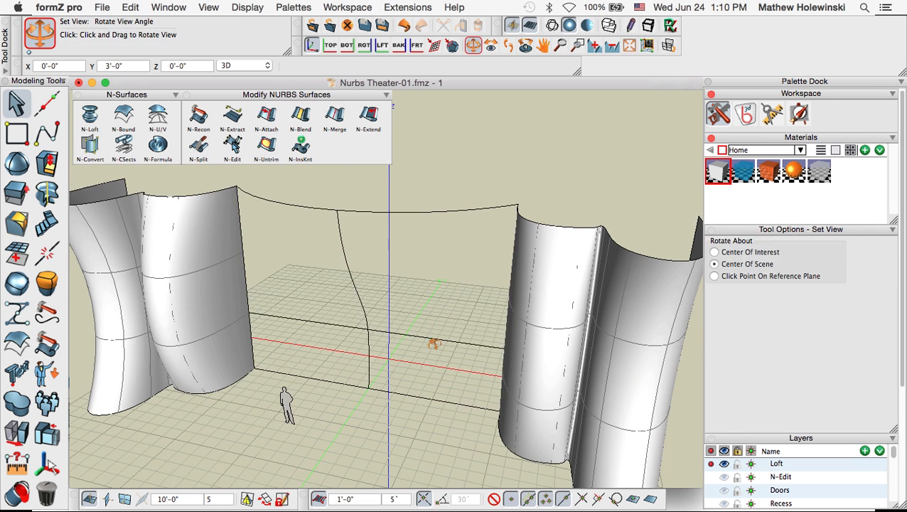
pyautogui.click(157, 118)
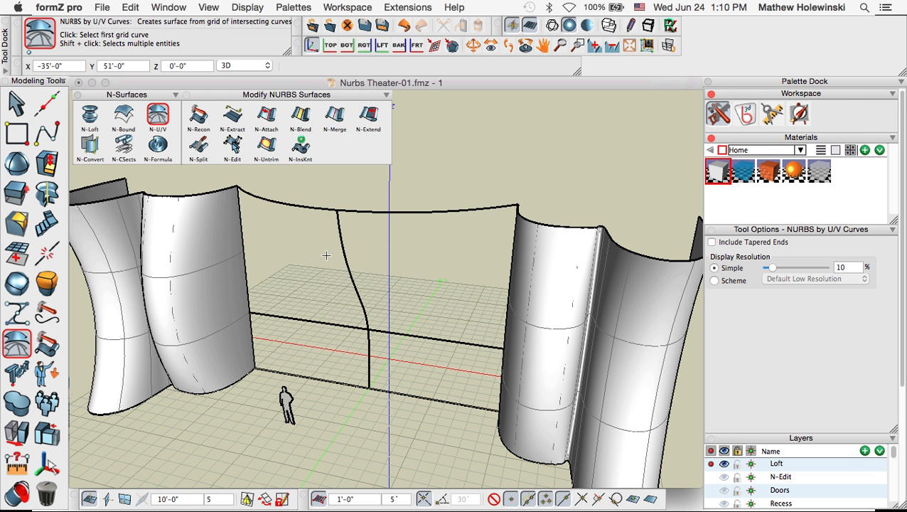
pyautogui.moveTo(334, 279); pyautogui.dragTo(340, 274, button='middle')
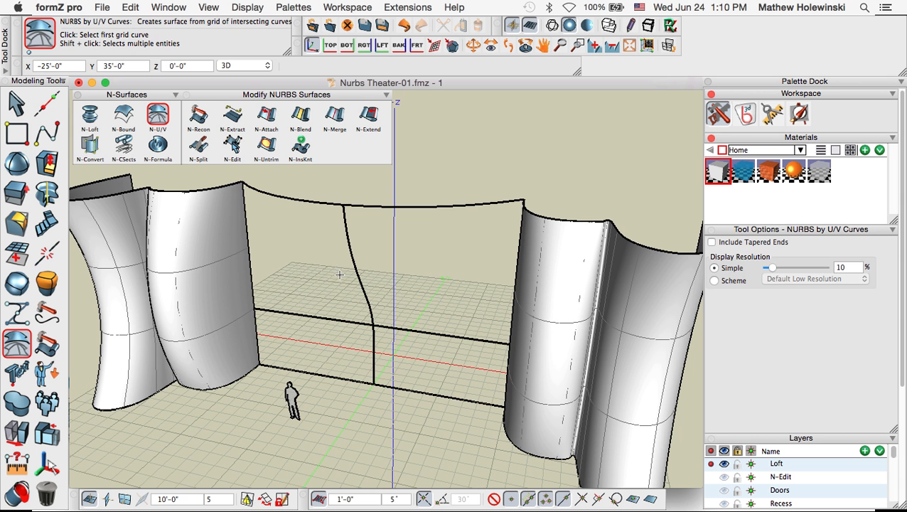
pyautogui.click(325, 371)
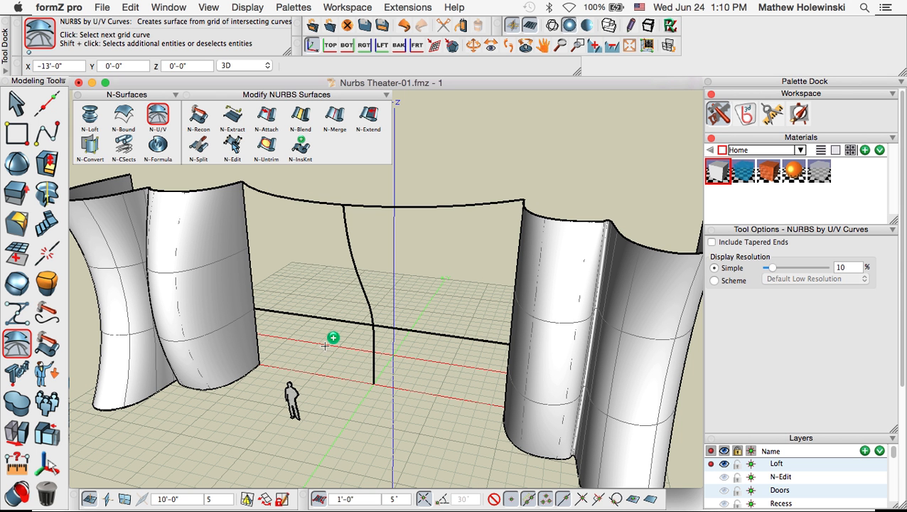
pyautogui.click(329, 317)
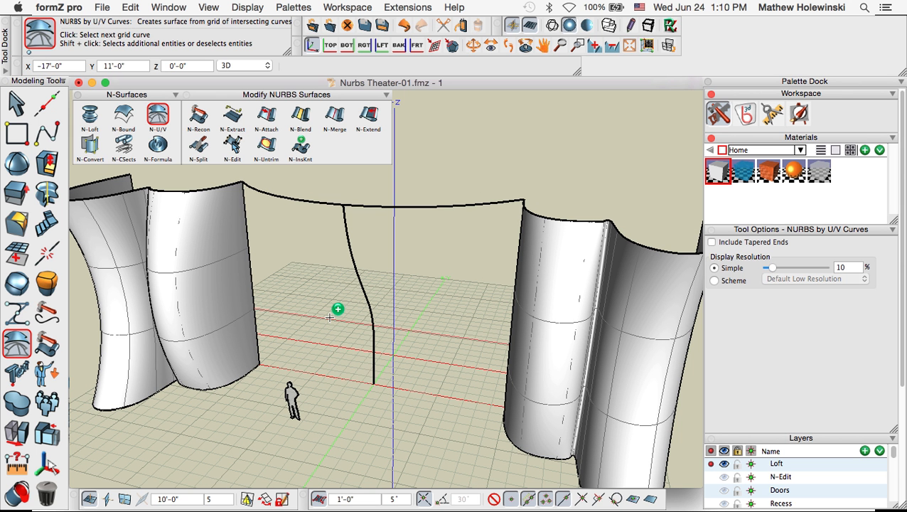
pyautogui.click(325, 201)
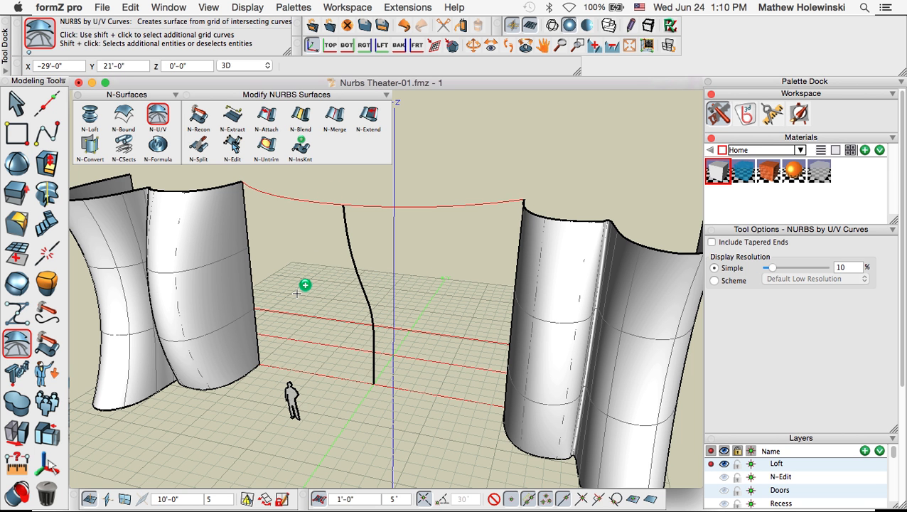
pyautogui.keyDown('shift'); pyautogui.click(251, 264); pyautogui.keyUp('shift')
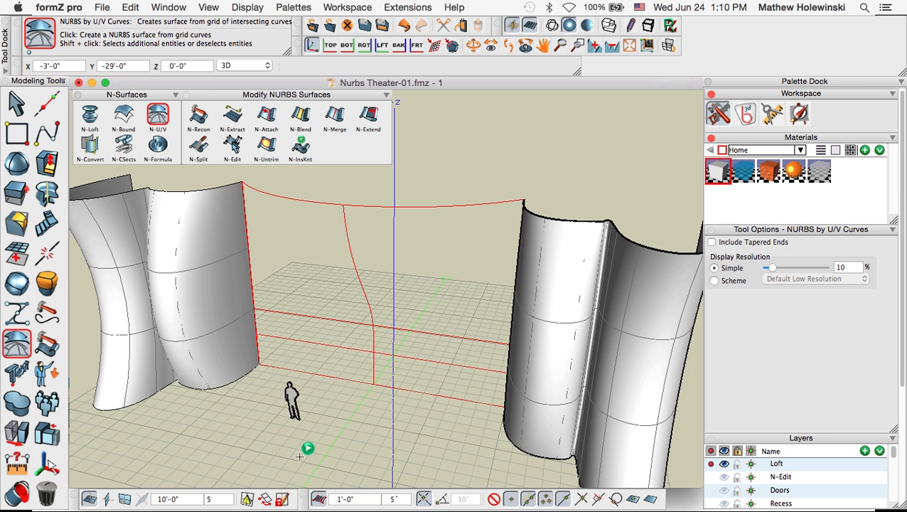
pyautogui.moveTo(304, 450); pyautogui.dragTo(473, 417, button='middle')
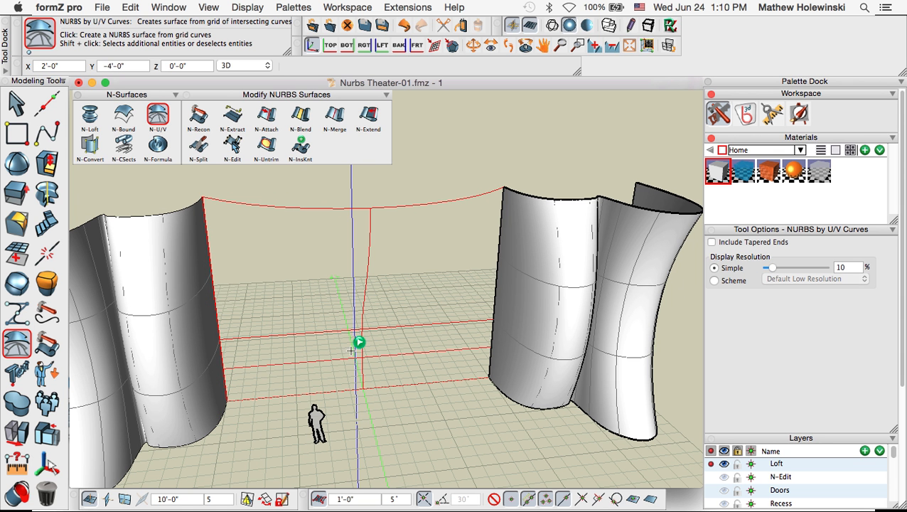
pyautogui.keyDown('shift'); pyautogui.click(498, 274); pyautogui.keyUp('shift')
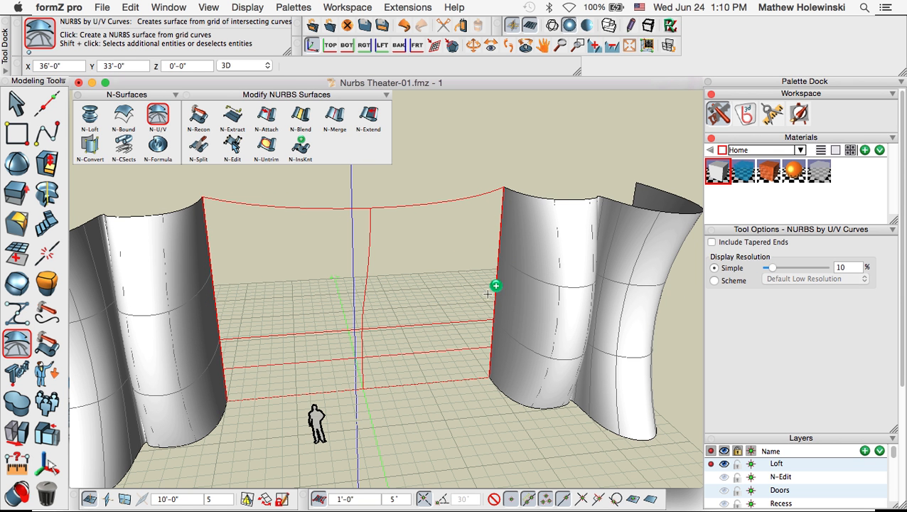
pyautogui.click(448, 415)
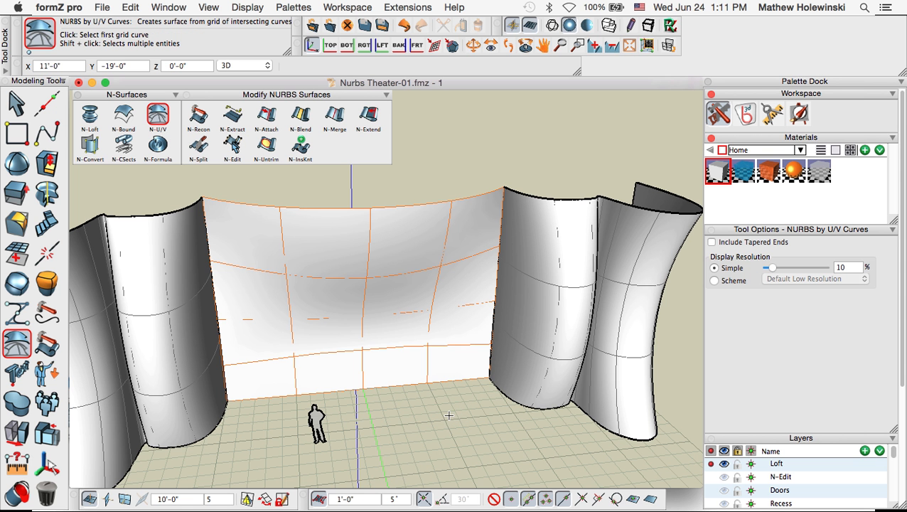
# Check the new U/V surface between the walls from a wider view and finish the NURBS by U/V Curves command
pyautogui.moveTo(403, 435); pyautogui.dragTo(408, 407, button='middle')
pyautogui.scroll(-2, 416, 425)
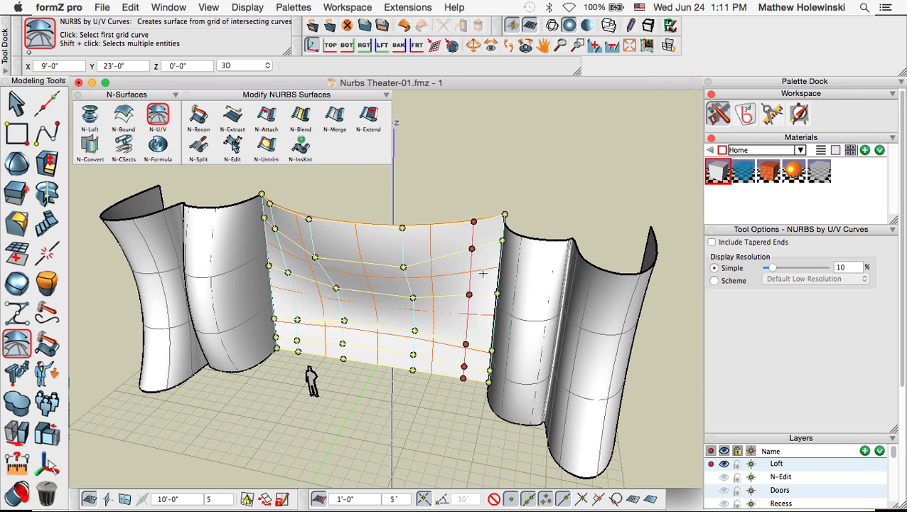
pyautogui.click(17, 103)
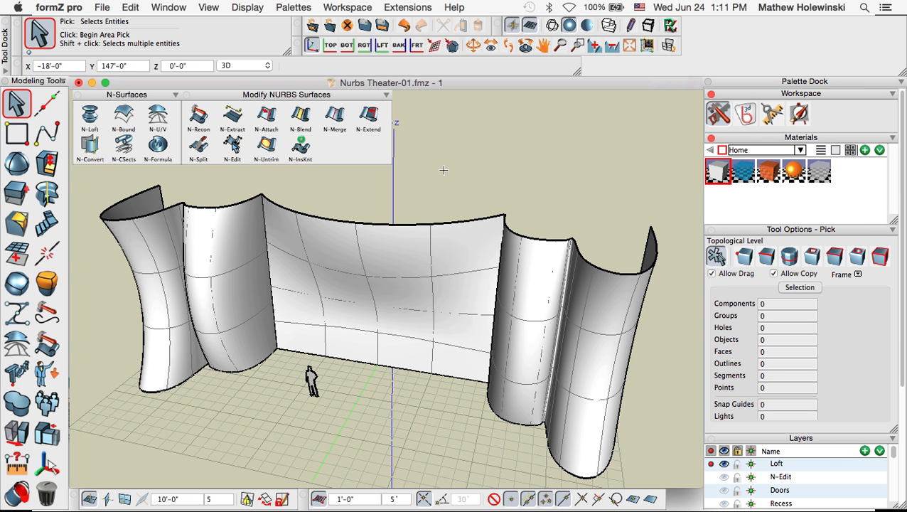
# Switch to Adobe Reader, advance the presentation to the Nurbs Edit slide, and return to formZ
pyautogui.press('super+Tab')
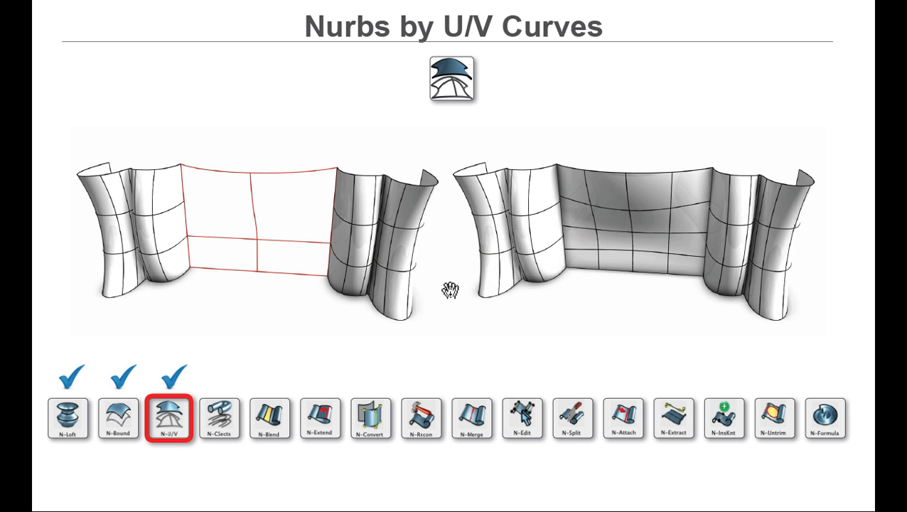
pyautogui.press('Right')
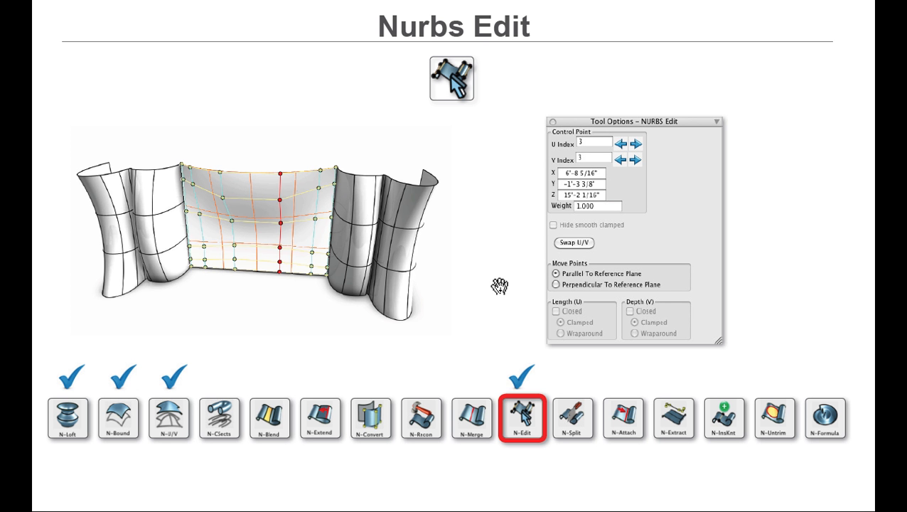
pyautogui.press('super+Tab')
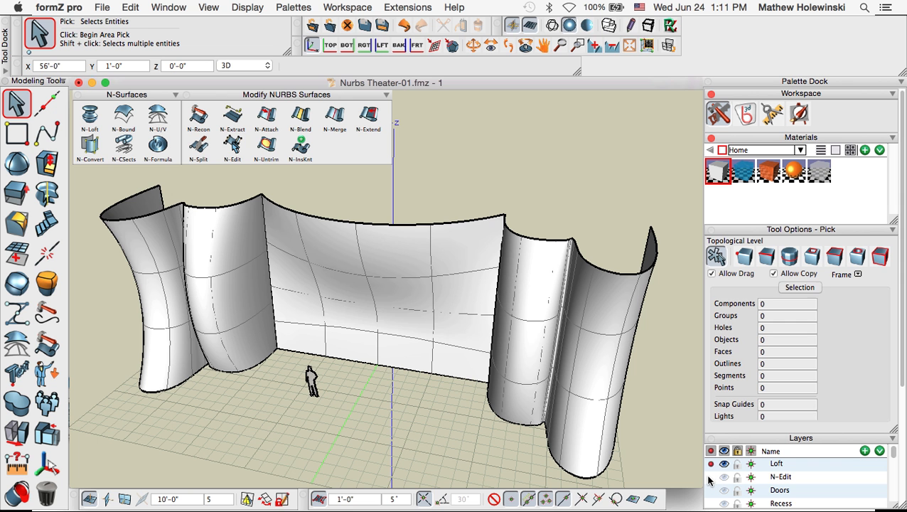
# Make the N-Edit layer active and examine the central surface's control points with NURBS Edit, selecting the middle one
pyautogui.click(710, 478)
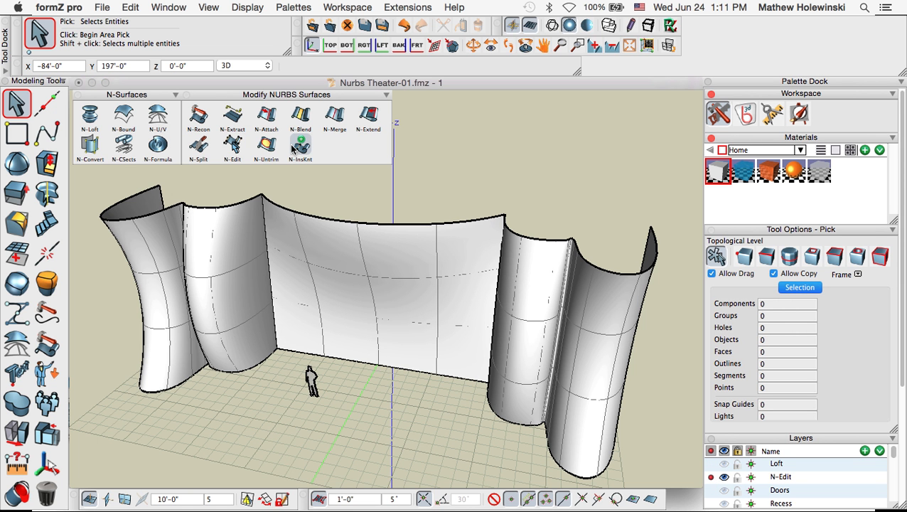
pyautogui.click(232, 145)
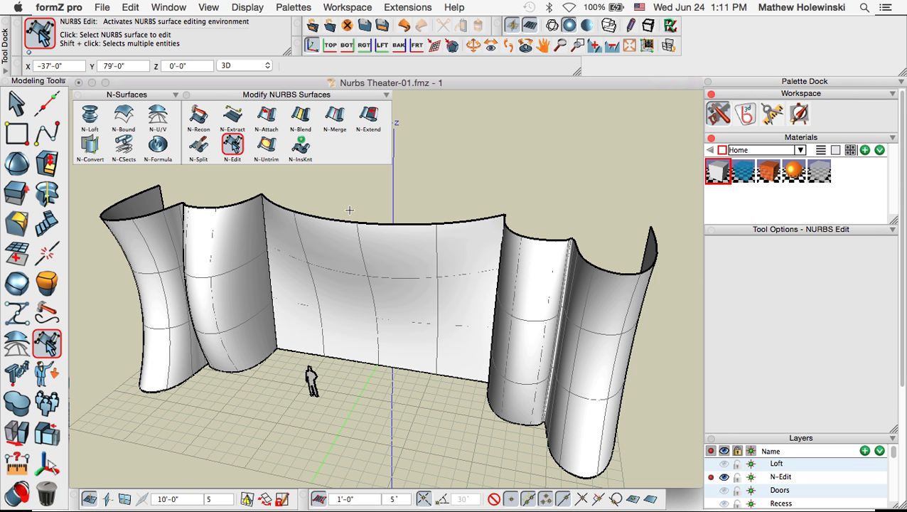
pyautogui.click(354, 237)
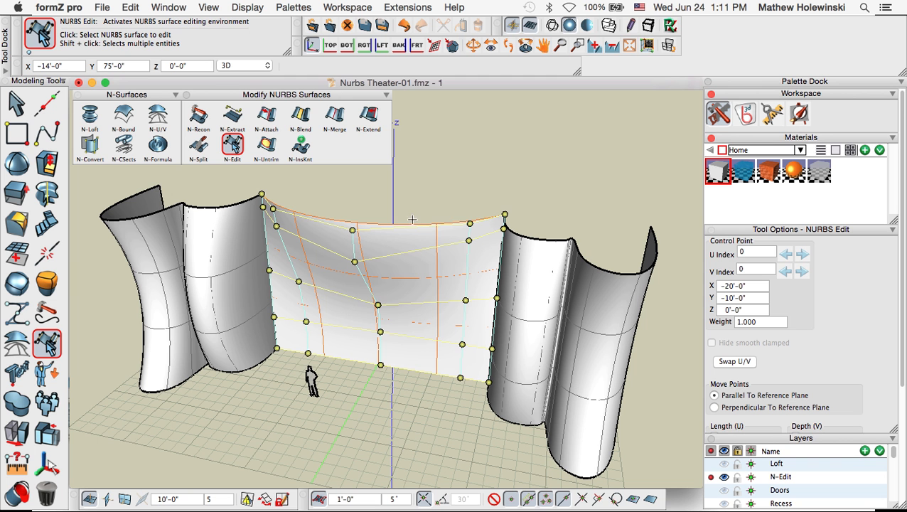
pyautogui.click(379, 304)
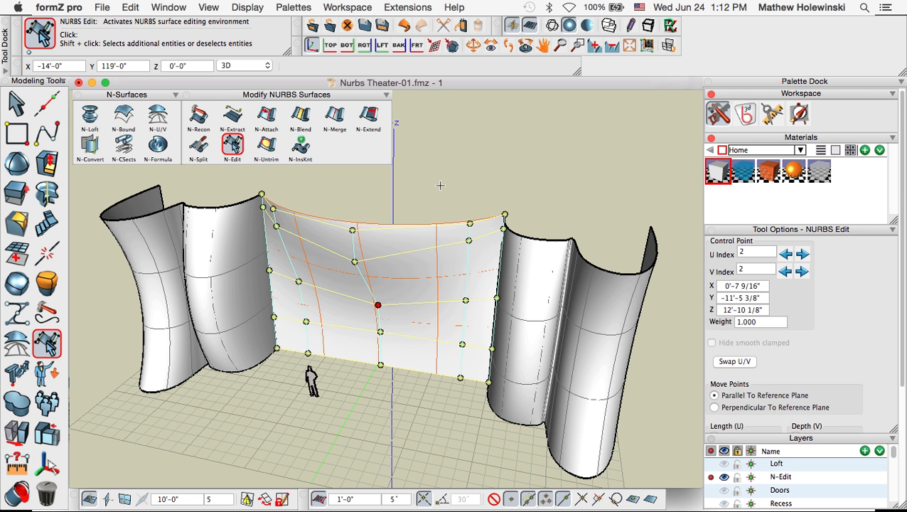
pyautogui.click(16, 104)
pyautogui.moveTo(414, 414); pyautogui.dragTo(398, 256, button='middle')
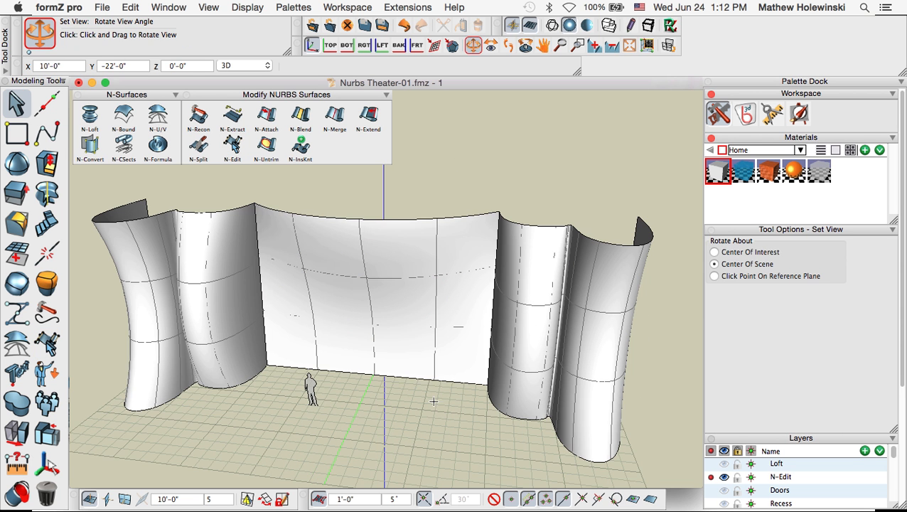
pyautogui.click(398, 249)
pyautogui.moveTo(439, 441); pyautogui.dragTo(412, 437, button='middle')
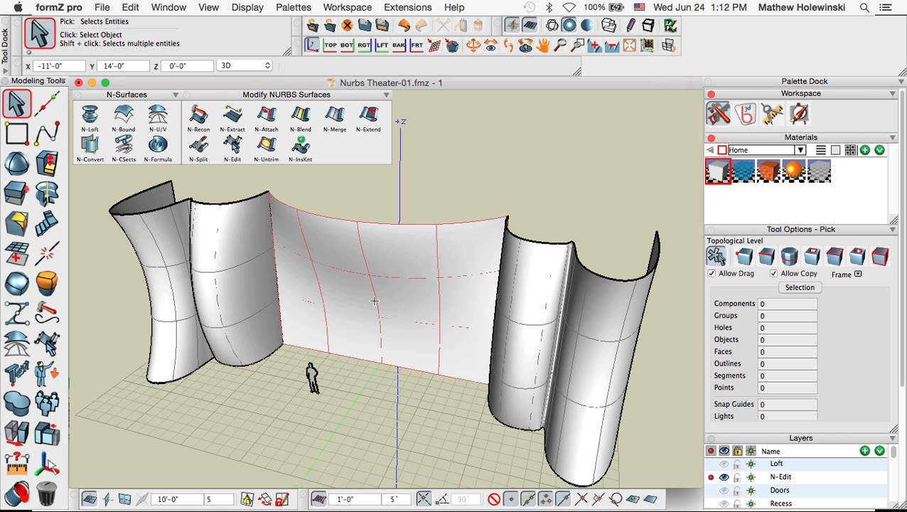
pyautogui.moveTo(359, 334); pyautogui.dragTo(457, 248, button='middle')
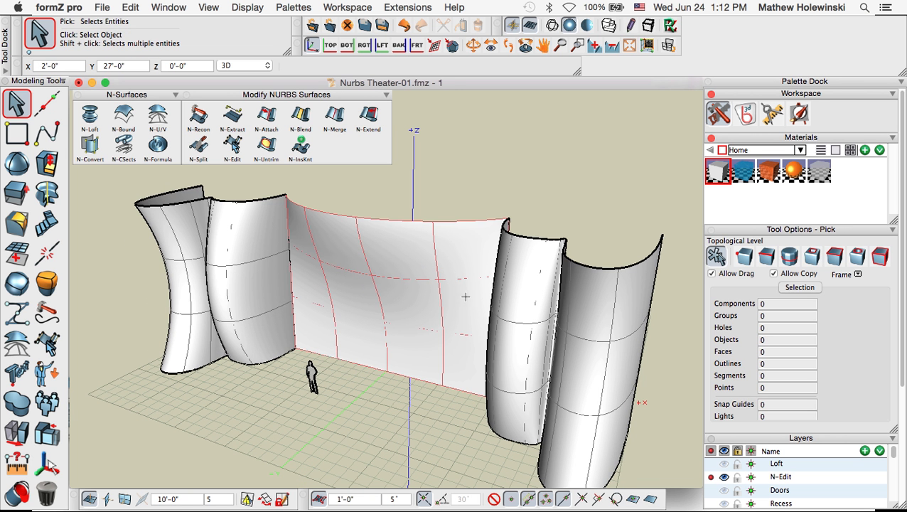
pyautogui.moveTo(466, 297); pyautogui.dragTo(345, 318, button='middle')
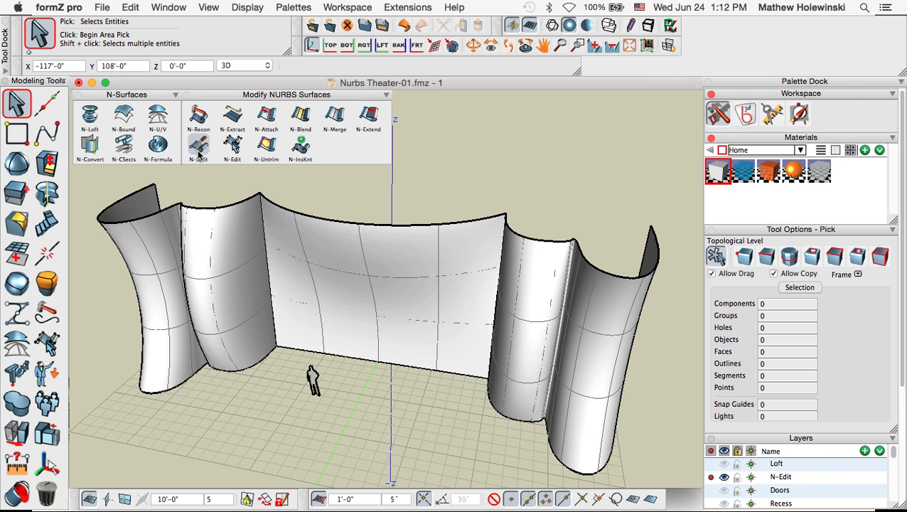
# Switch to Adobe Reader, advance the presentation to the Nurbs Split slide, and return to formZ
pyautogui.press('super+Tab')
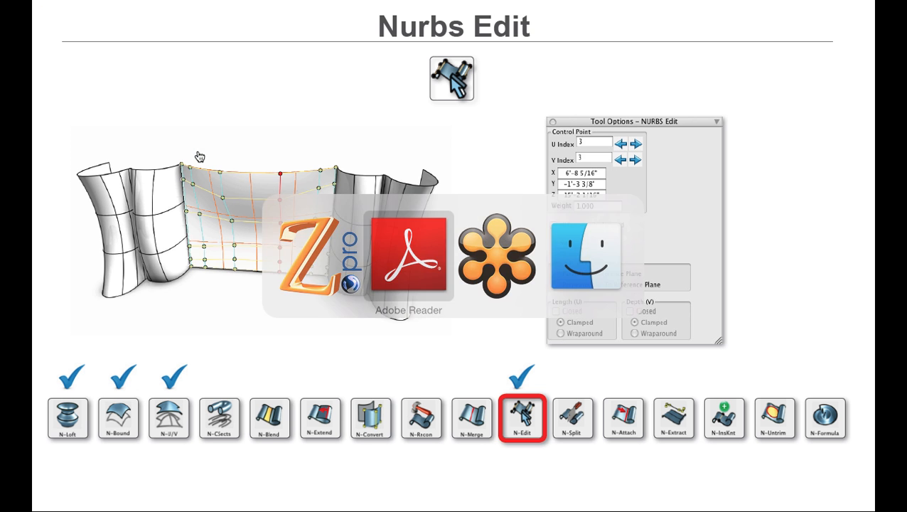
pyautogui.click(461, 337)
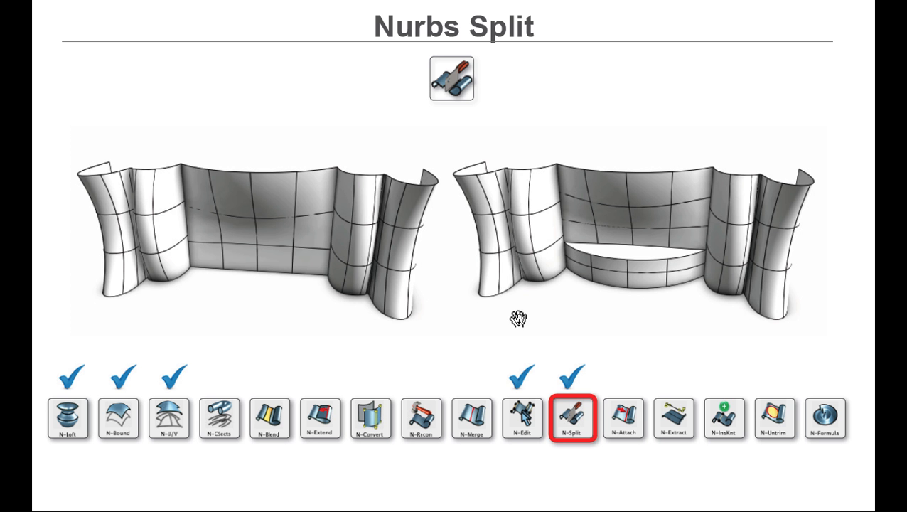
pyautogui.press('super+Tab')
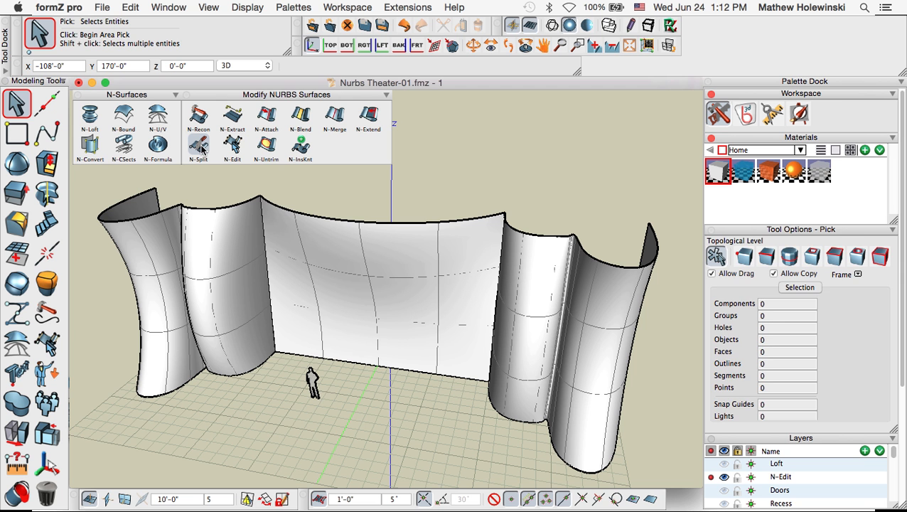
# Set up a NURBS Split of the central surface at a click point, using Depth (V) only with Length (U) turned off
pyautogui.click(199, 145)
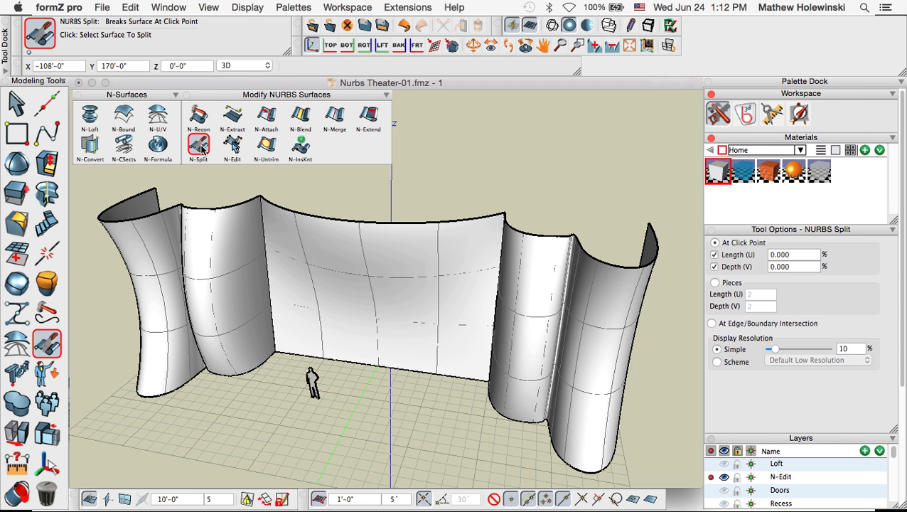
pyautogui.click(371, 304)
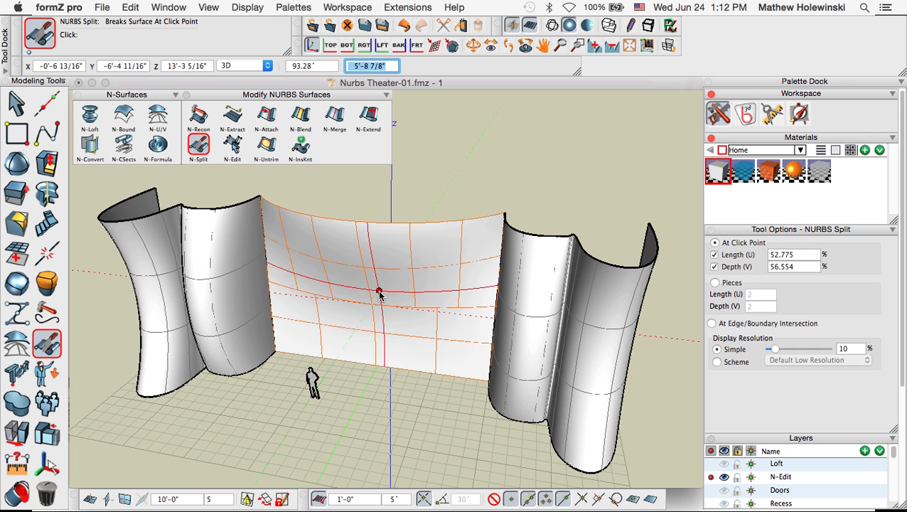
pyautogui.click(384, 294)
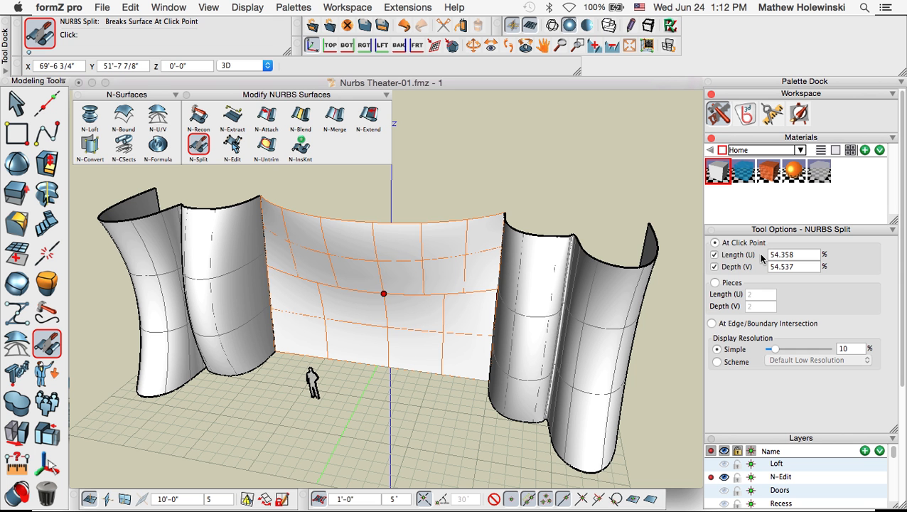
pyautogui.click(714, 255)
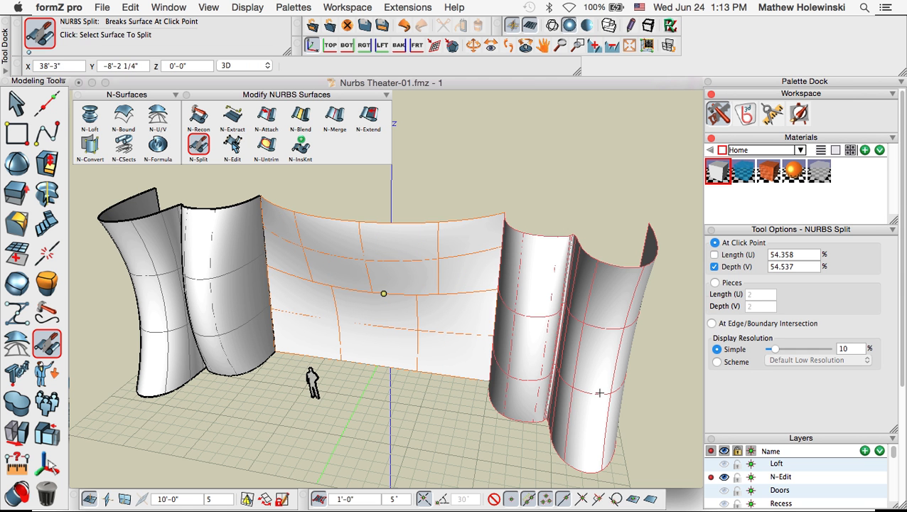
pyautogui.click(382, 296)
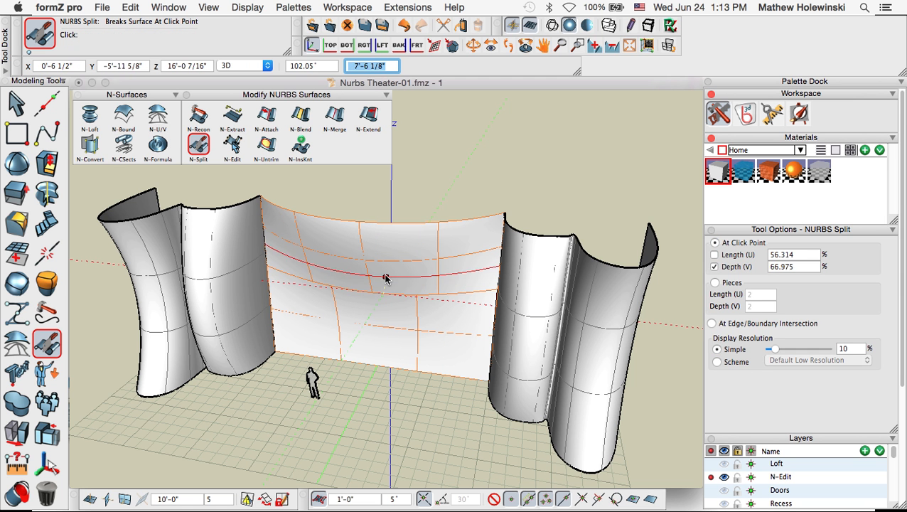
pyautogui.click(383, 314)
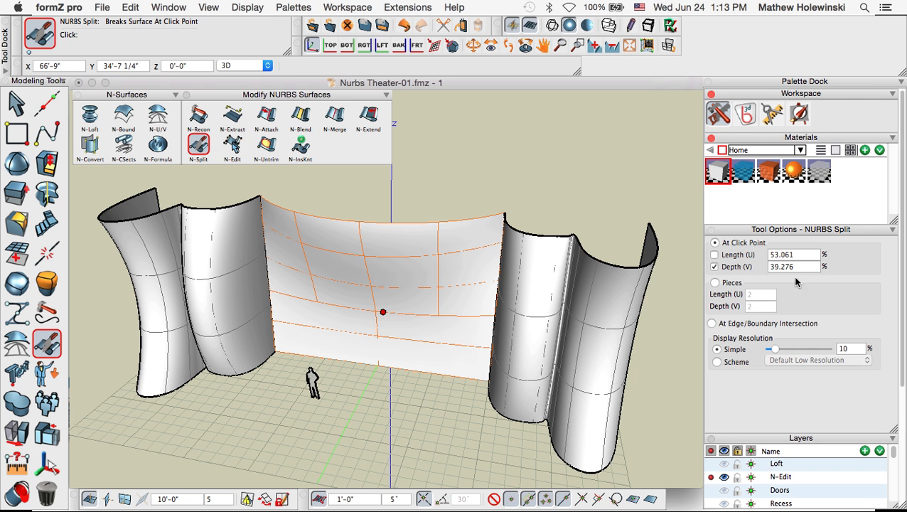
# Set the split's Depth (V) to 33% and finish splitting the central surface
pyautogui.doubleClick(804, 266)
pyautogui.write('3')
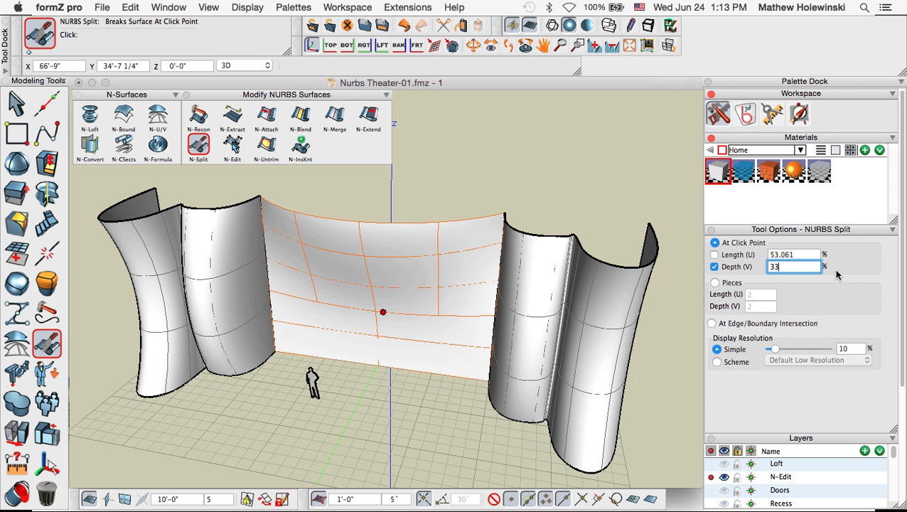
pyautogui.write('3')
pyautogui.press('Return')
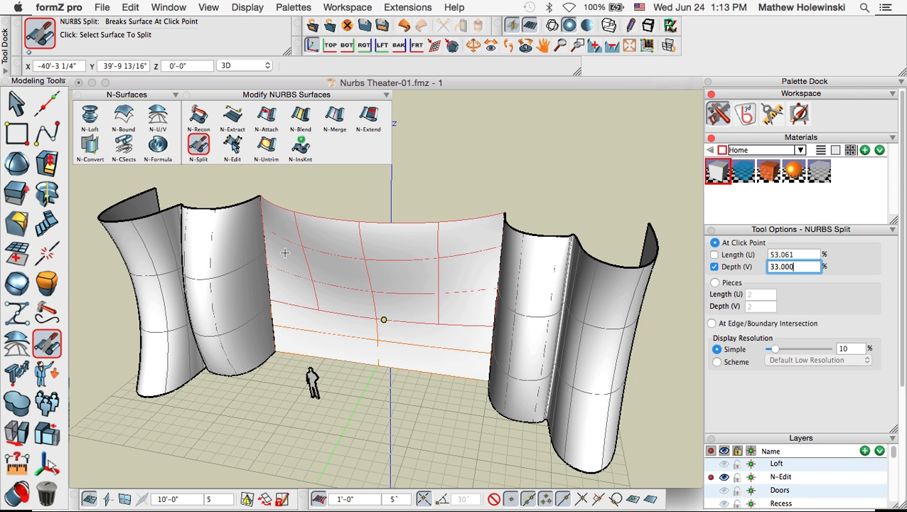
pyautogui.click(17, 103)
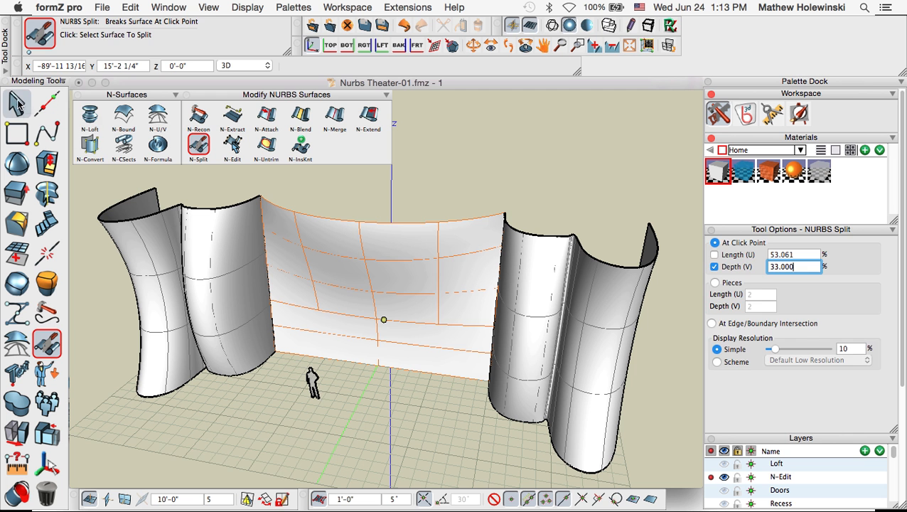
# Move the lower piece of the split surface forward about 10 ft parallel to the reference plane, without copying it
pyautogui.click(16, 431)
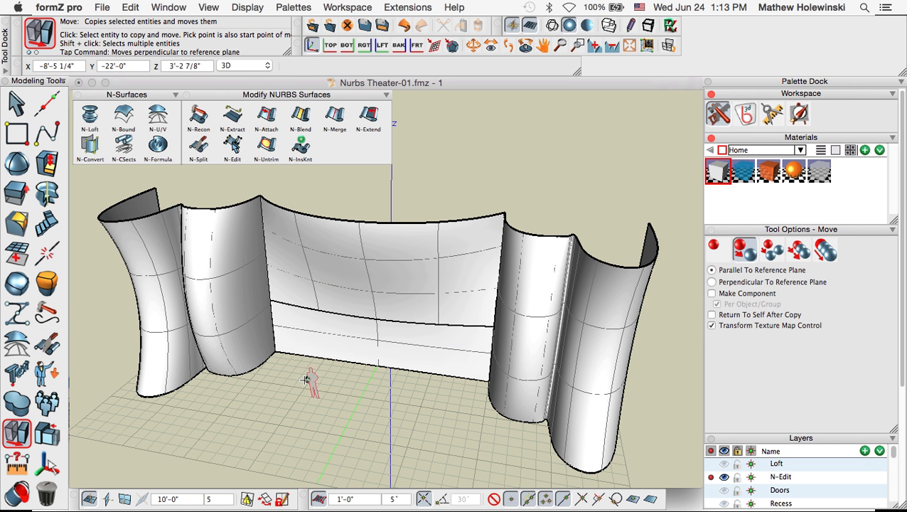
pyautogui.click(714, 249)
pyautogui.click(377, 365)
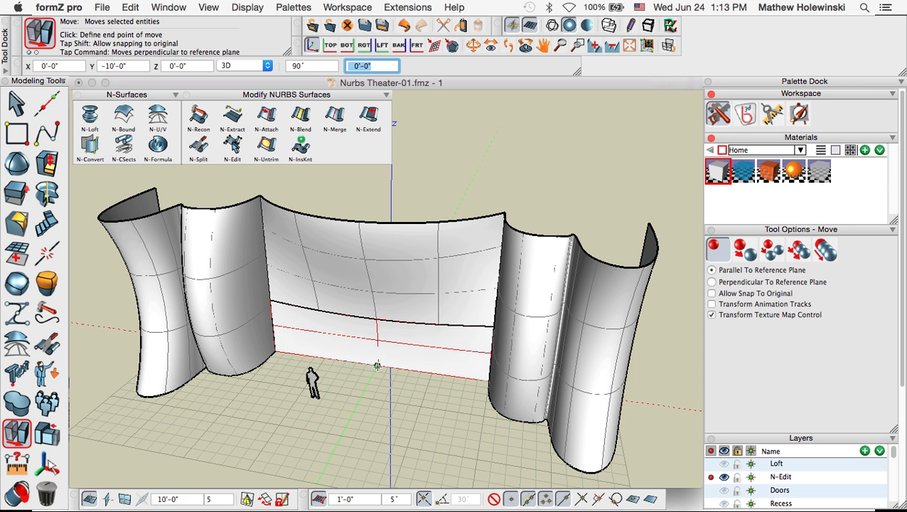
pyautogui.click(362, 398)
pyautogui.moveTo(390, 443); pyautogui.dragTo(374, 455, button='middle')
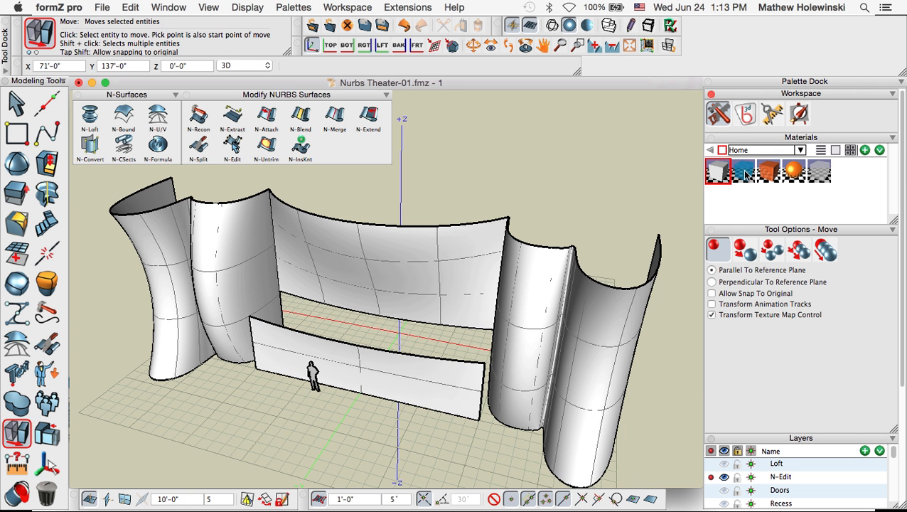
# Apply the transparent blue material to the lower front piece and show its edit points
pyautogui.moveTo(746, 176); pyautogui.dragTo(419, 380)
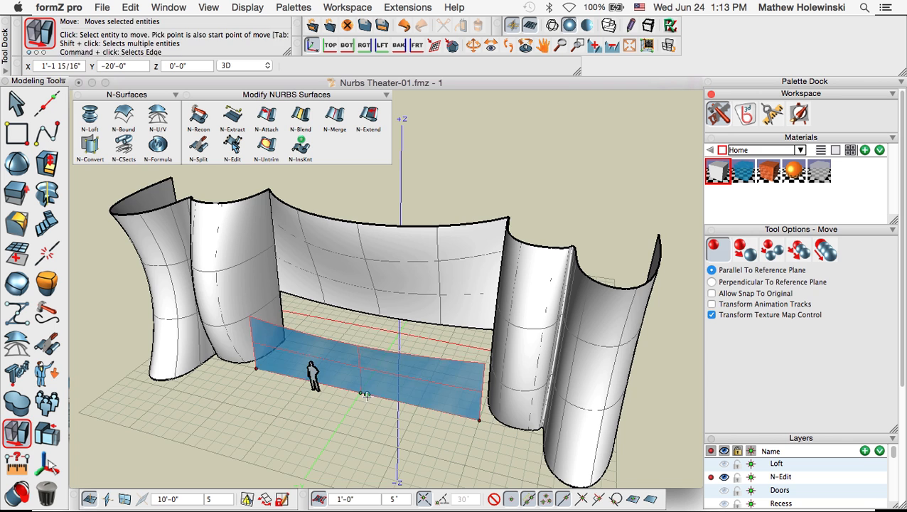
pyautogui.moveTo(375, 410); pyautogui.dragTo(350, 392, button='middle')
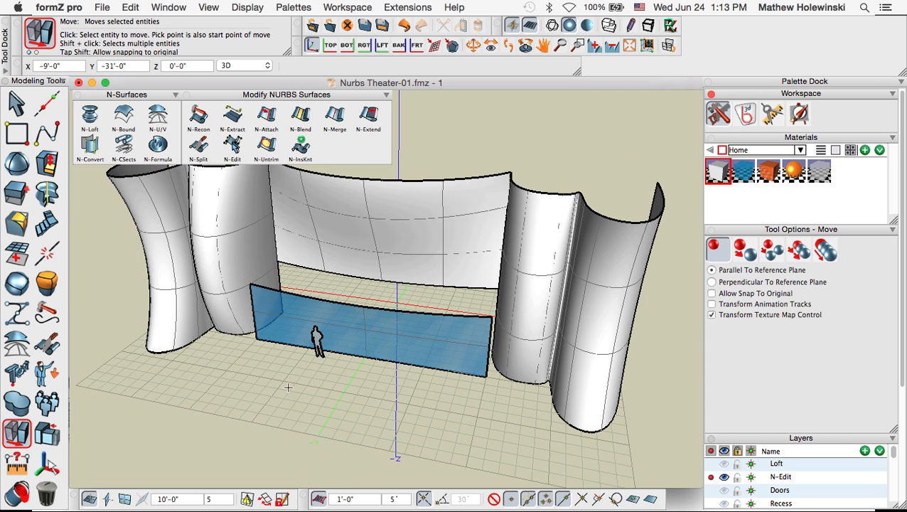
pyautogui.scroll(3, 288, 387)
pyautogui.click(15, 103)
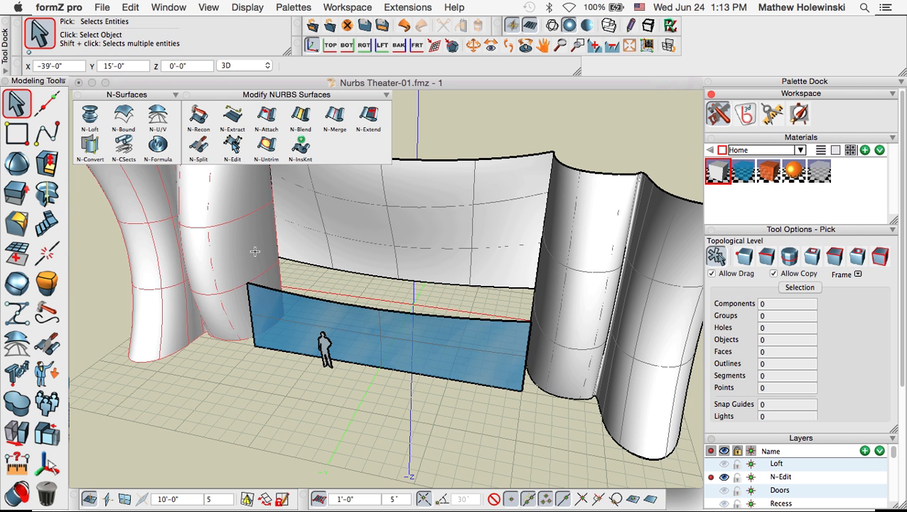
pyautogui.rightClick(384, 324)
pyautogui.click(430, 306)
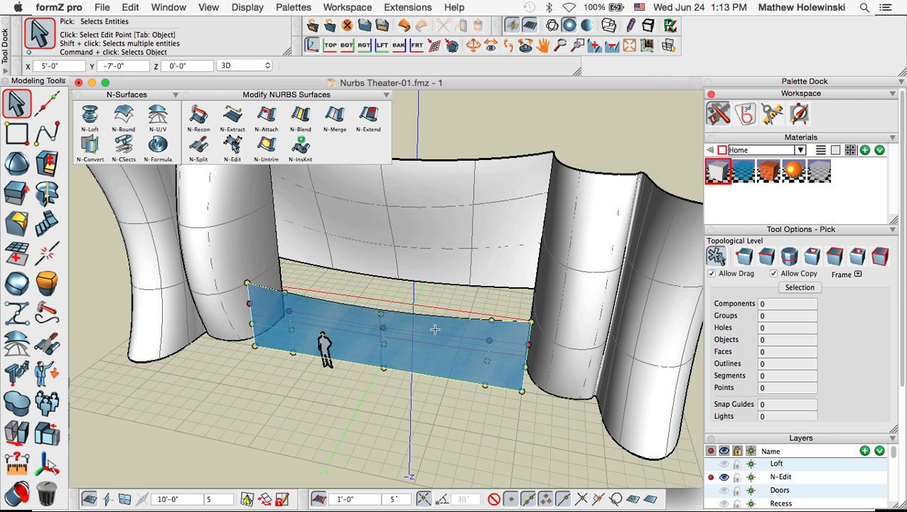
# Move the left edge control points of the blue piece 10 ft along 90° back to the inner edge of the left wall
pyautogui.moveTo(443, 435); pyautogui.dragTo(415, 432, button='middle')
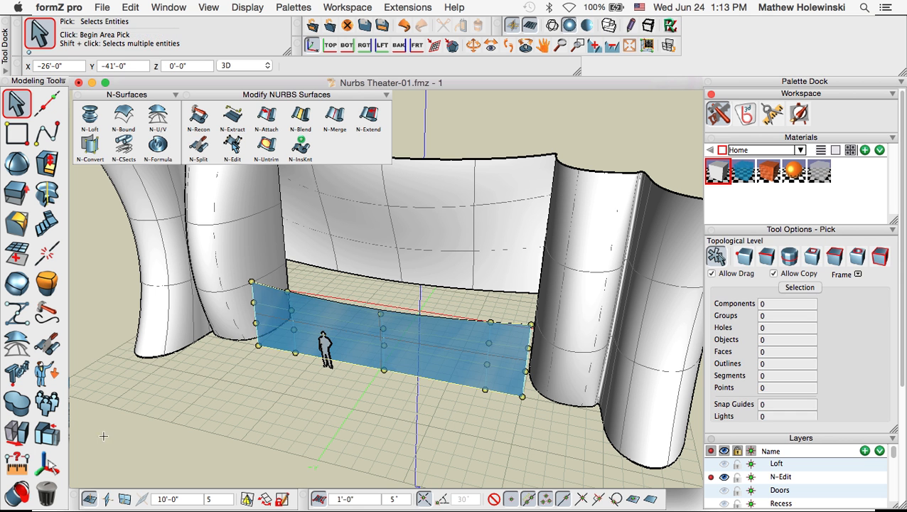
pyautogui.press('m')
pyautogui.click(257, 335)
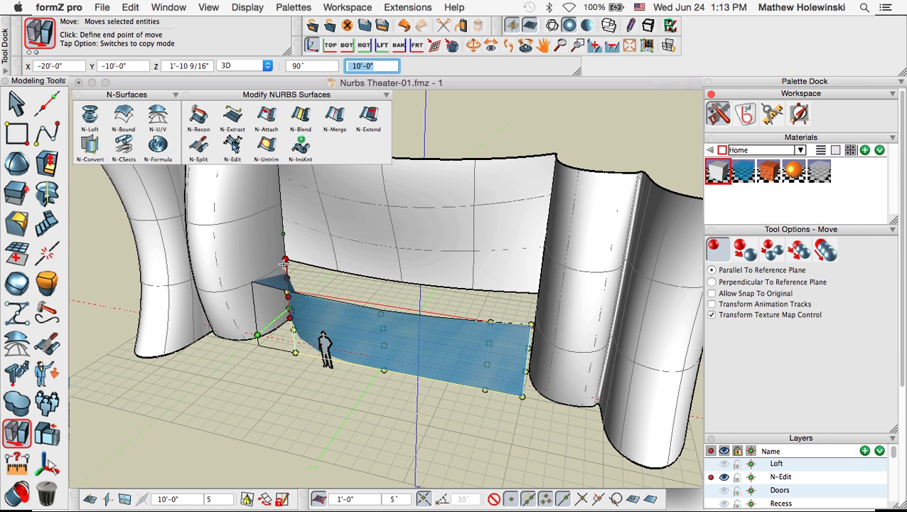
pyautogui.click(284, 264)
pyautogui.moveTo(241, 400); pyautogui.dragTo(360, 395, button='middle')
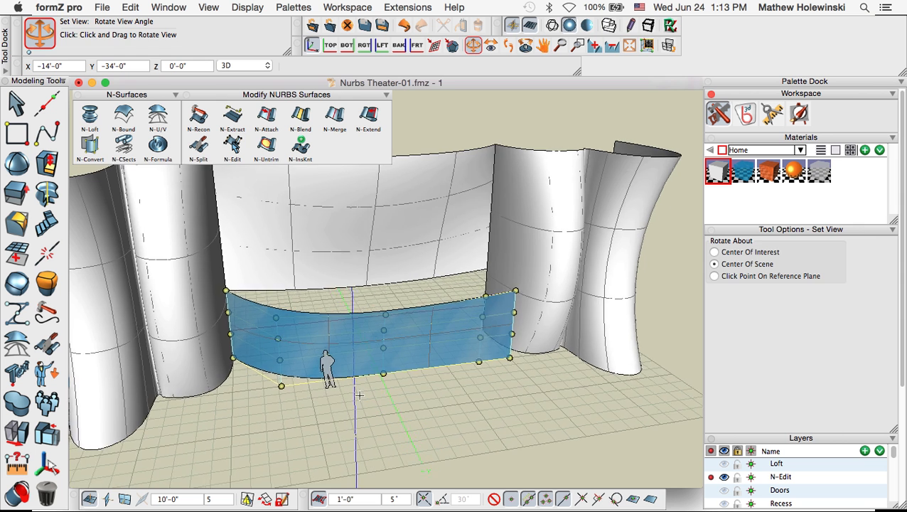
# Move the right edge control points of the blue piece 10 ft along 90° back to the inner edge of the right wall
pyautogui.moveTo(502, 401); pyautogui.dragTo(480, 422, button='middle')
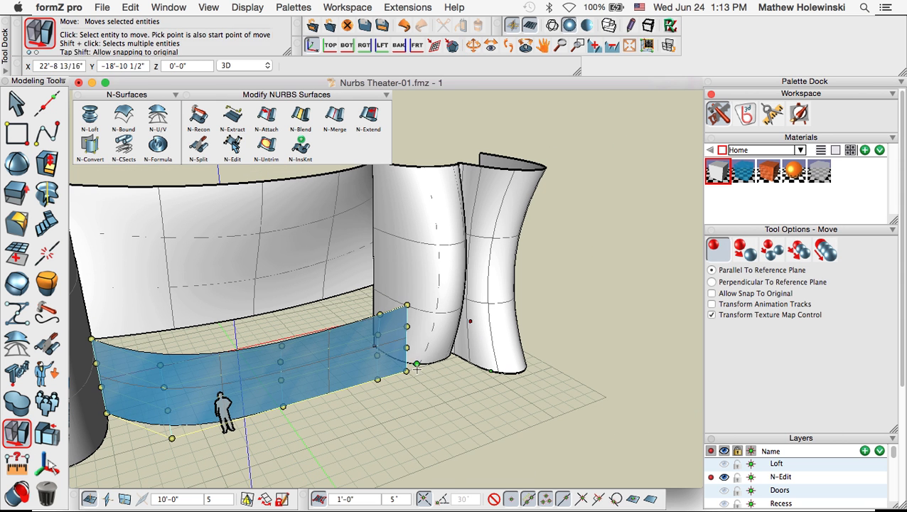
pyautogui.click(408, 367)
pyautogui.click(406, 363)
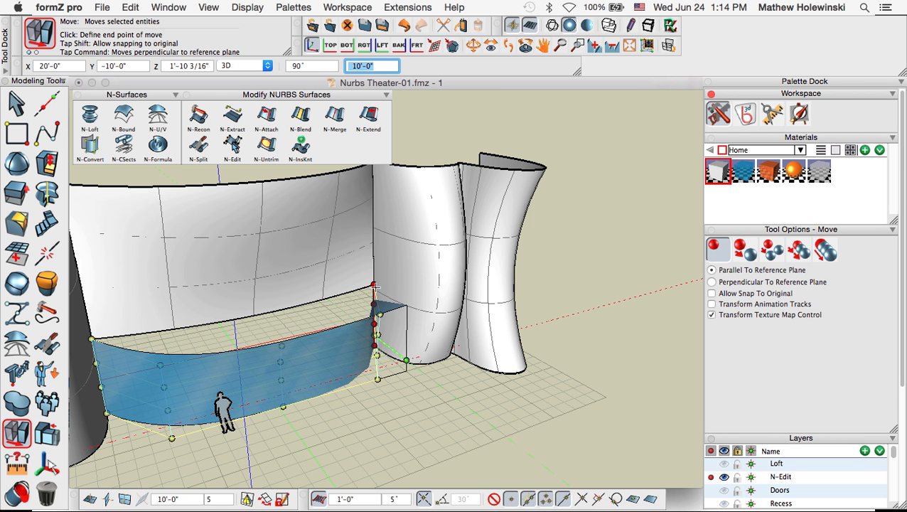
pyautogui.click(376, 288)
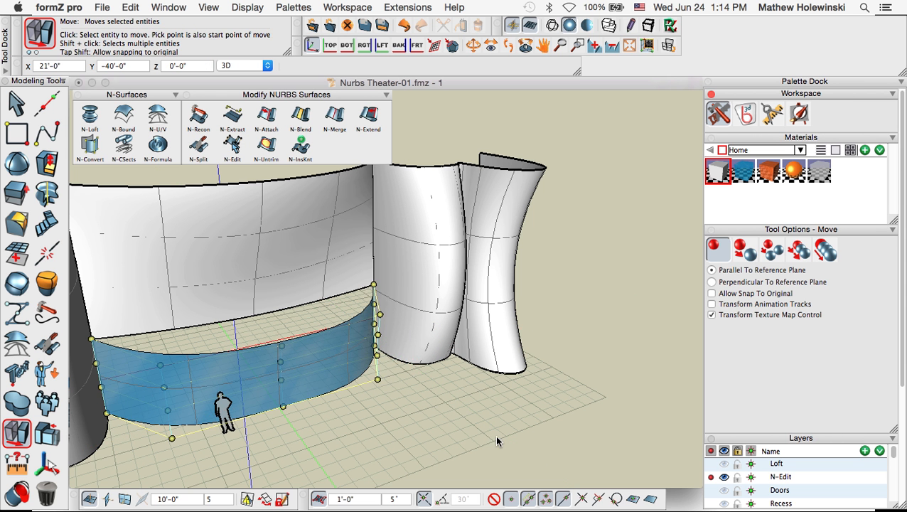
# Move the control point columns just inside both ends of the blue piece back 5 ft along 90°
pyautogui.moveTo(496, 436); pyautogui.dragTo(361, 462, button='middle')
pyautogui.moveTo(241, 334)
pyautogui.mouseDown(button='middle')
pyautogui.moveTo(308, 387)
pyautogui.moveTo(359, 375)
pyautogui.mouseUp(button='middle')
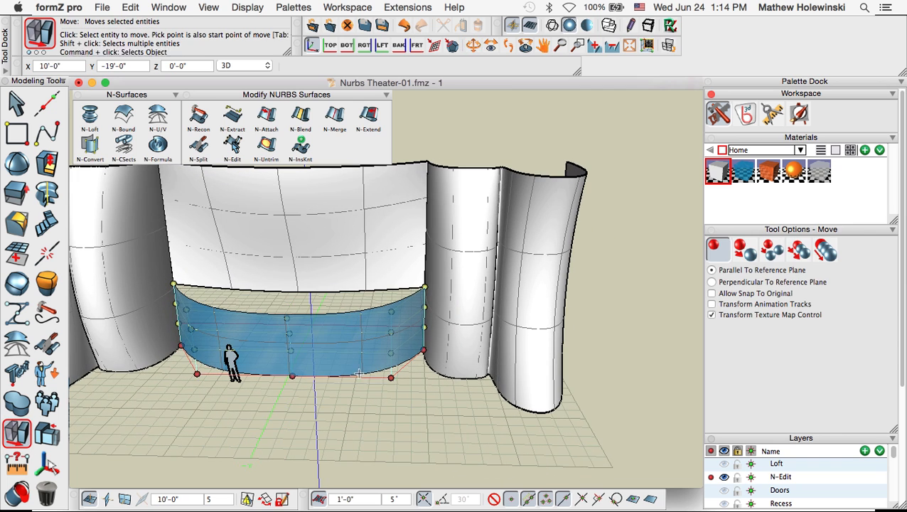
pyautogui.click(198, 364)
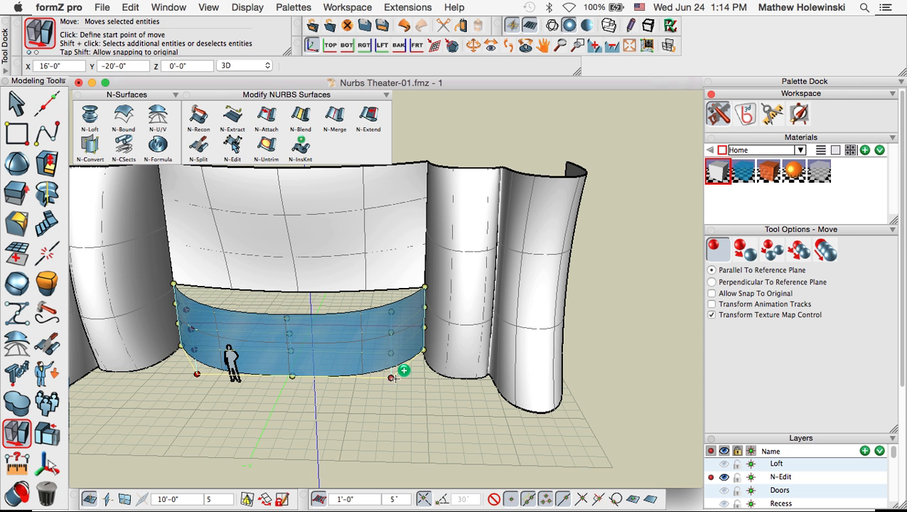
pyautogui.moveTo(450, 415); pyautogui.dragTo(367, 403, button='middle')
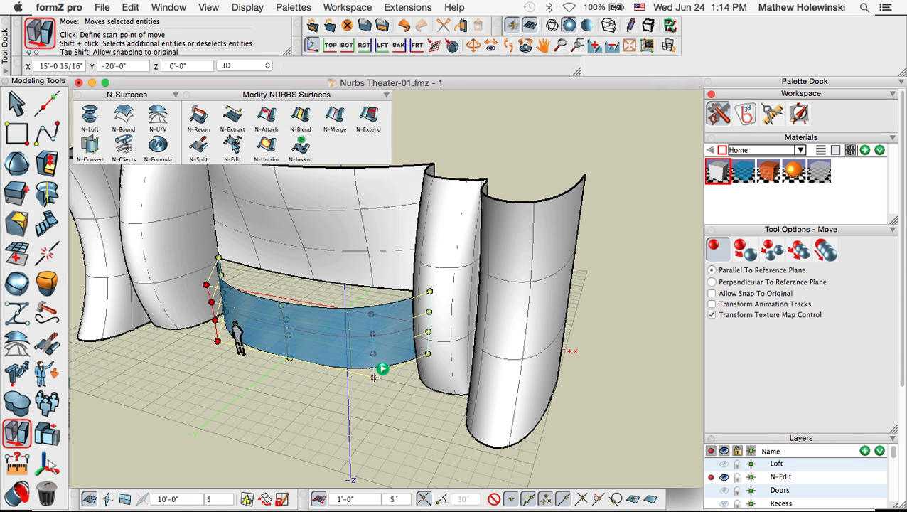
pyautogui.click(375, 378)
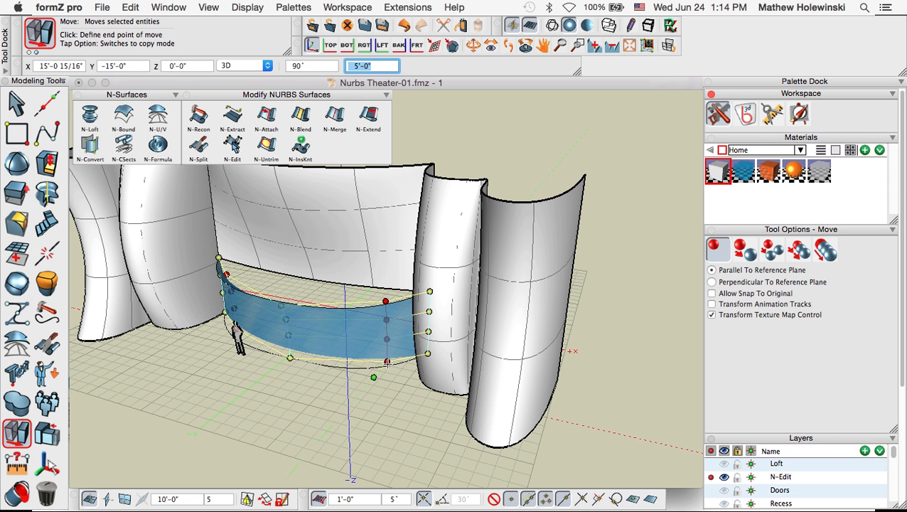
pyautogui.press('Return')
# Hide the edit points of the blue stage front
pyautogui.moveTo(333, 428); pyautogui.dragTo(429, 404, button='middle')
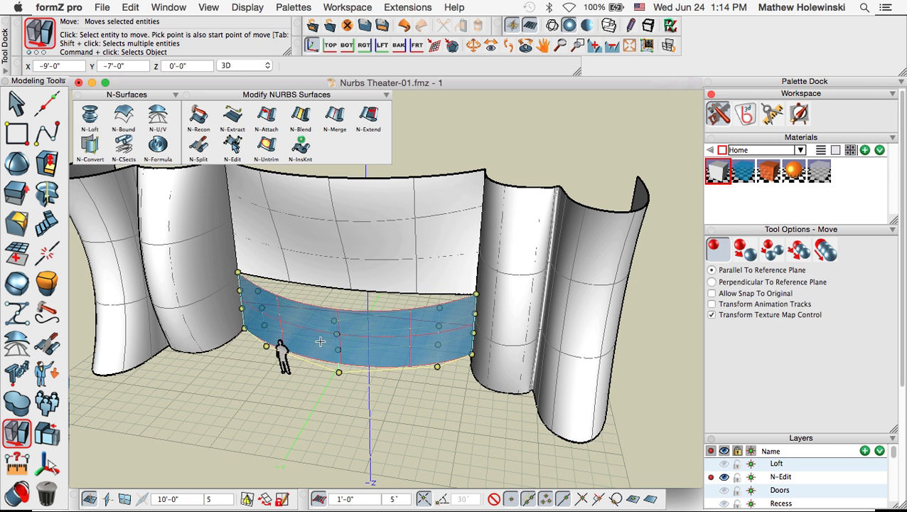
pyautogui.click(15, 103)
pyautogui.scroll(3, 377, 315)
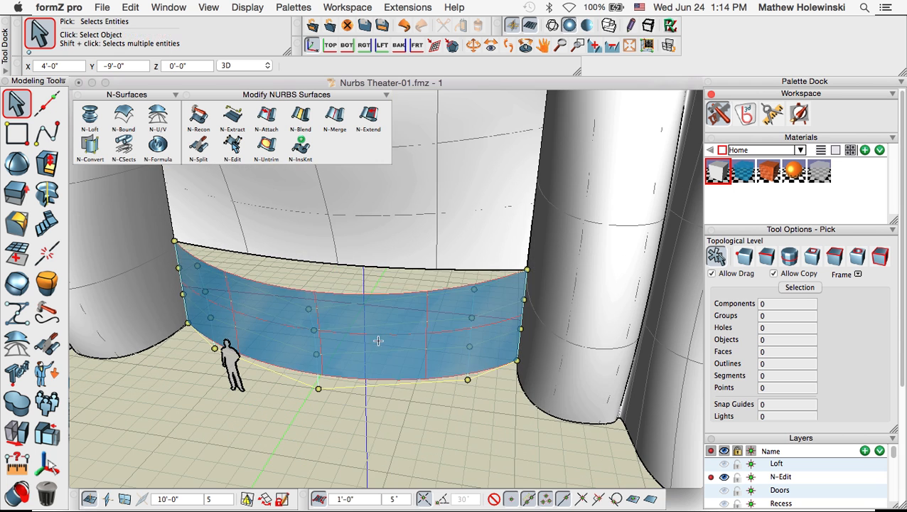
pyautogui.rightClick(379, 313)
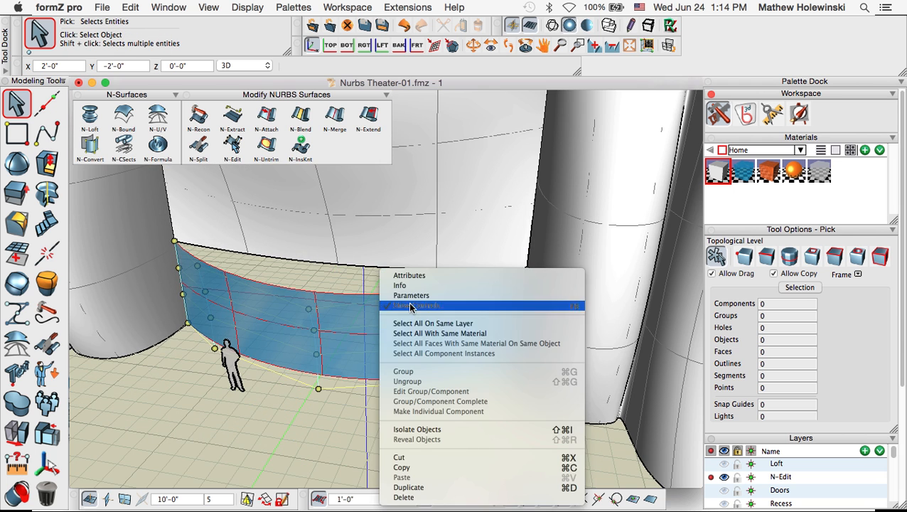
pyautogui.click(416, 306)
# Split the upper central surface by pieces, with Length (U) 3 and Depth (V) 1
pyautogui.scroll(-3, 313, 405)
pyautogui.scroll(-1, 313, 406)
pyautogui.moveTo(361, 431); pyautogui.dragTo(340, 429, button='middle')
pyautogui.moveTo(337, 427); pyautogui.dragTo(329, 434, button='middle')
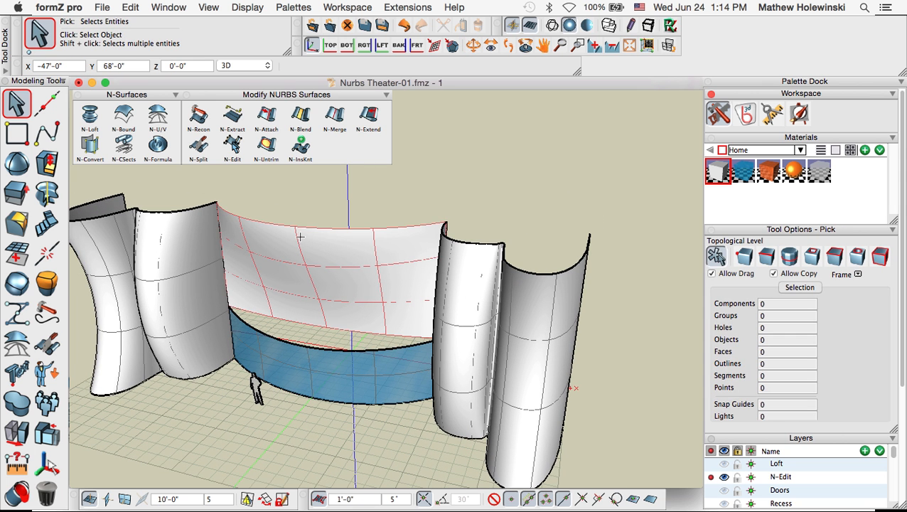
pyautogui.moveTo(283, 299); pyautogui.dragTo(213, 263, button='middle')
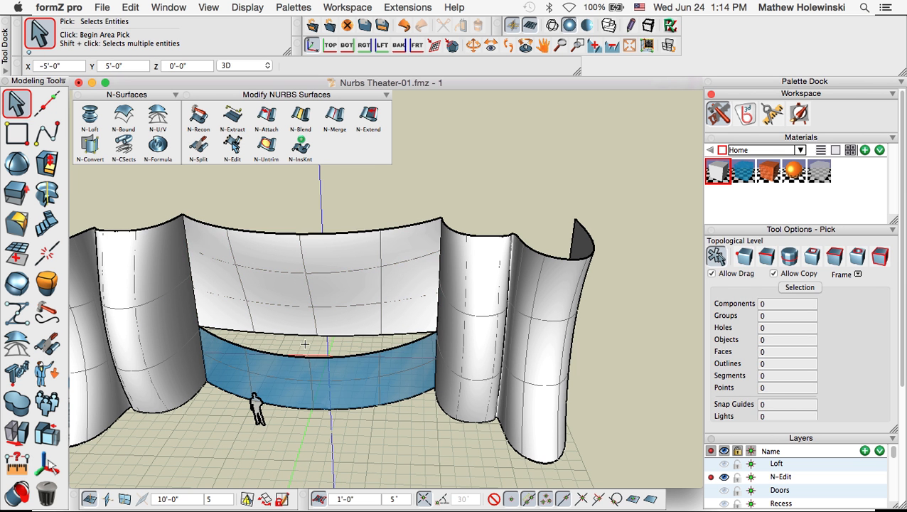
pyautogui.moveTo(306, 344); pyautogui.dragTo(294, 351, button='middle')
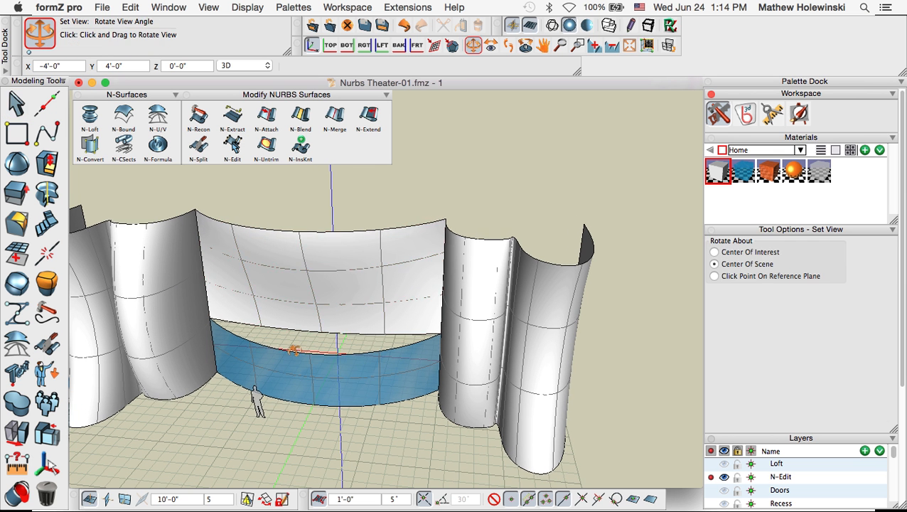
pyautogui.click(200, 146)
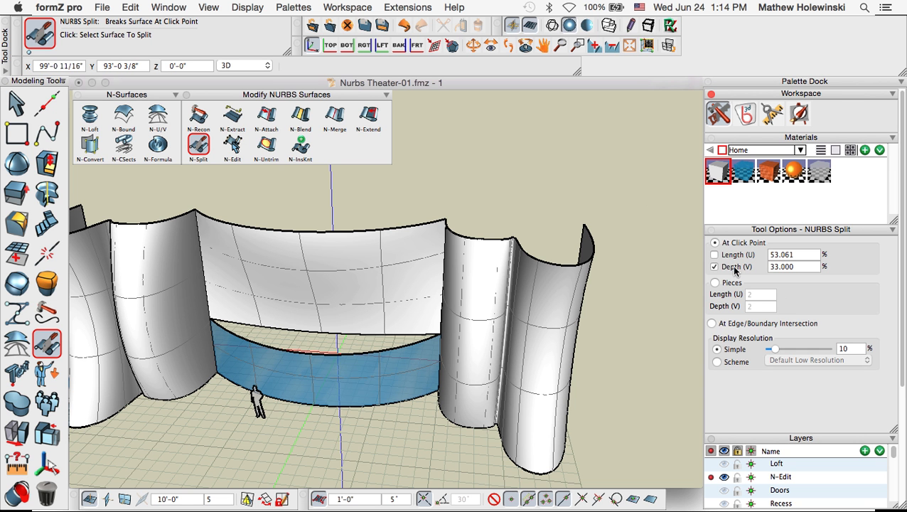
pyautogui.click(715, 283)
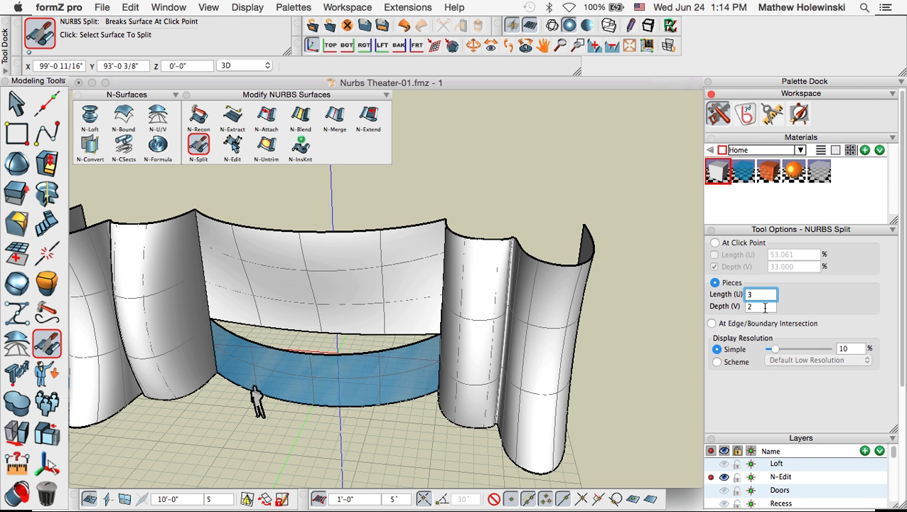
pyautogui.click(758, 307)
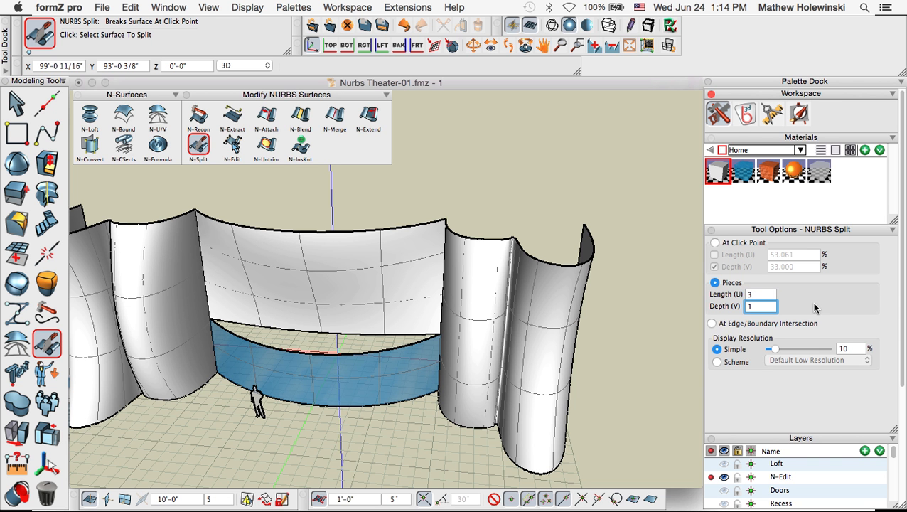
pyautogui.click(320, 296)
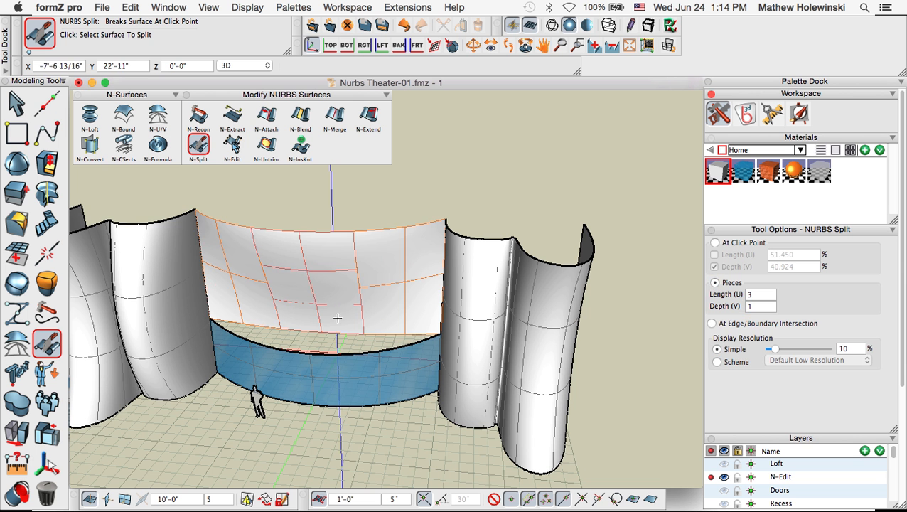
pyautogui.click(15, 103)
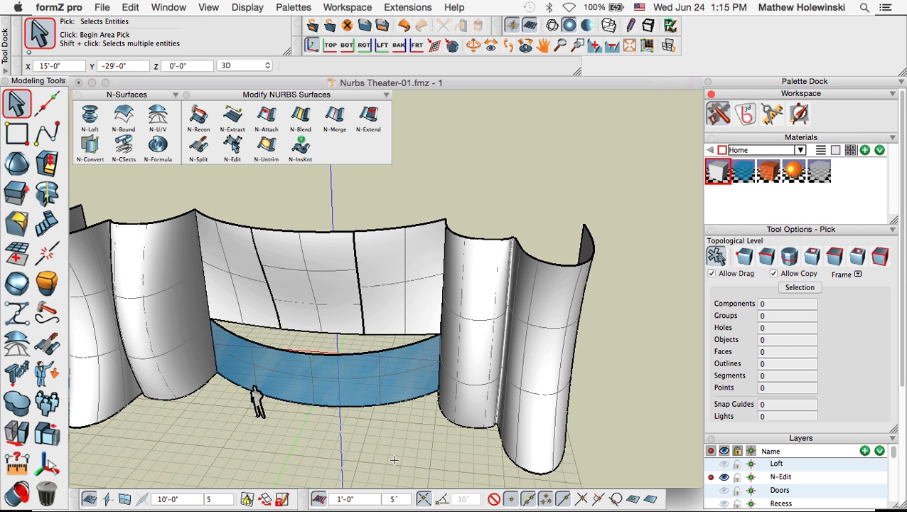
# Move the middle panel of the upper central surface forward 2 ft along -90°, parallel to the reference plane
pyautogui.moveTo(395, 460); pyautogui.dragTo(340, 466, button='middle')
pyautogui.scroll(3, 320, 345)
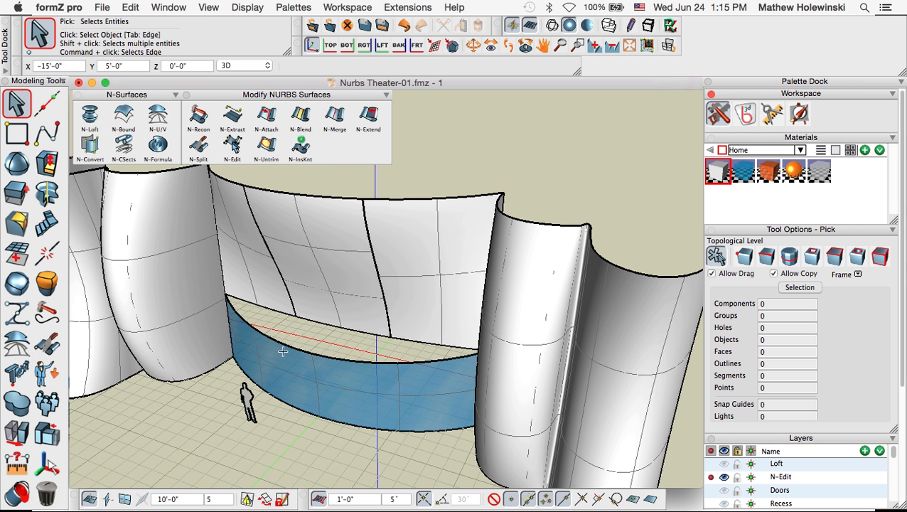
pyautogui.click(17, 433)
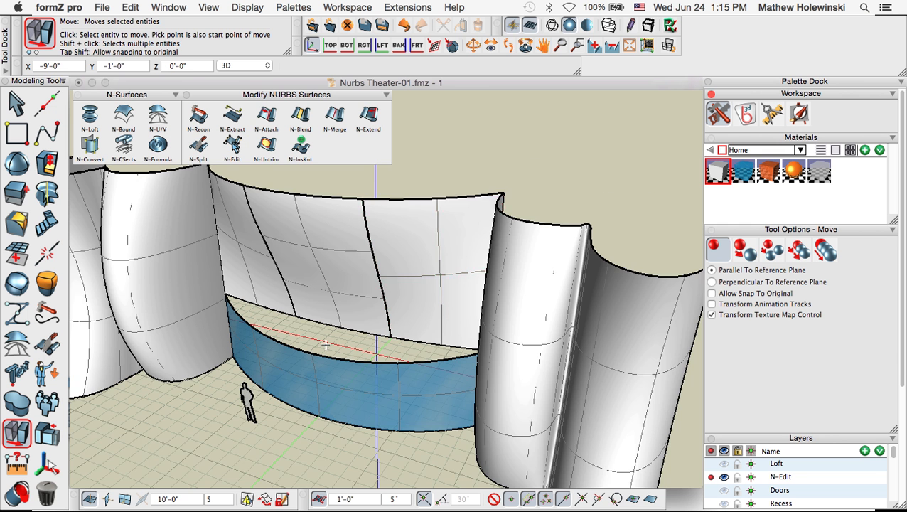
pyautogui.scroll(2, 325, 344)
pyautogui.click(337, 330)
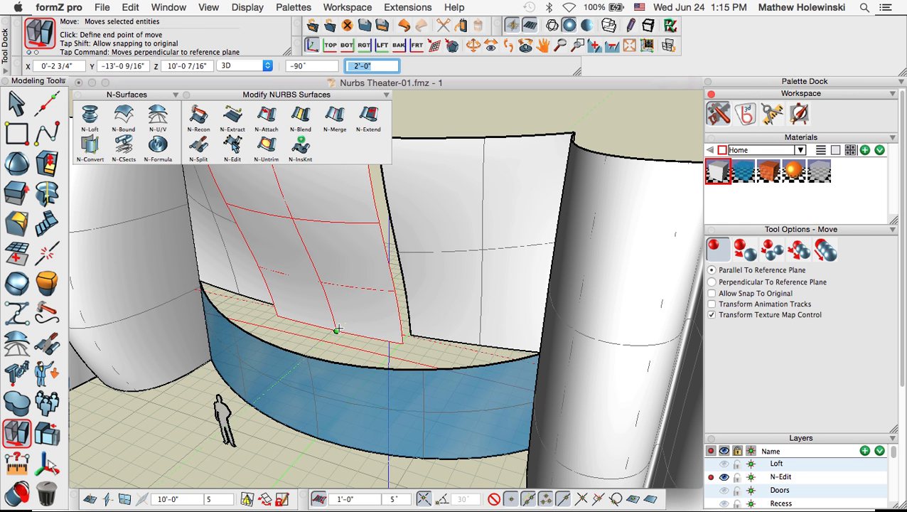
pyautogui.press('Return')
pyautogui.moveTo(334, 465); pyautogui.dragTo(263, 425, button='middle')
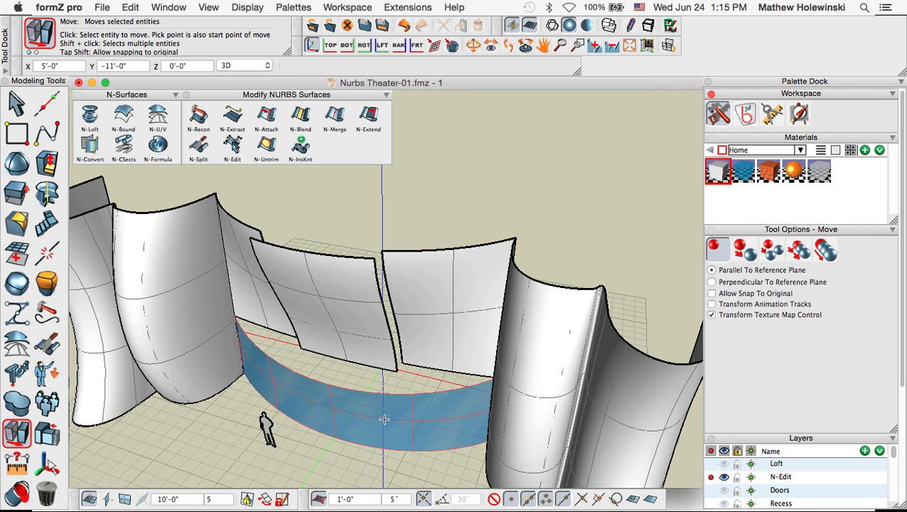
pyautogui.moveTo(263, 425); pyautogui.dragTo(340, 451, button='middle')
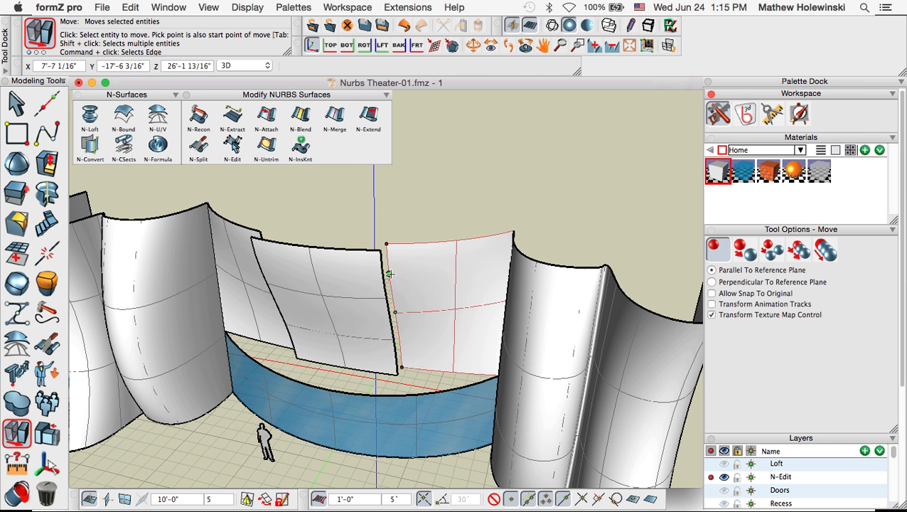
pyautogui.press('super+Tab')
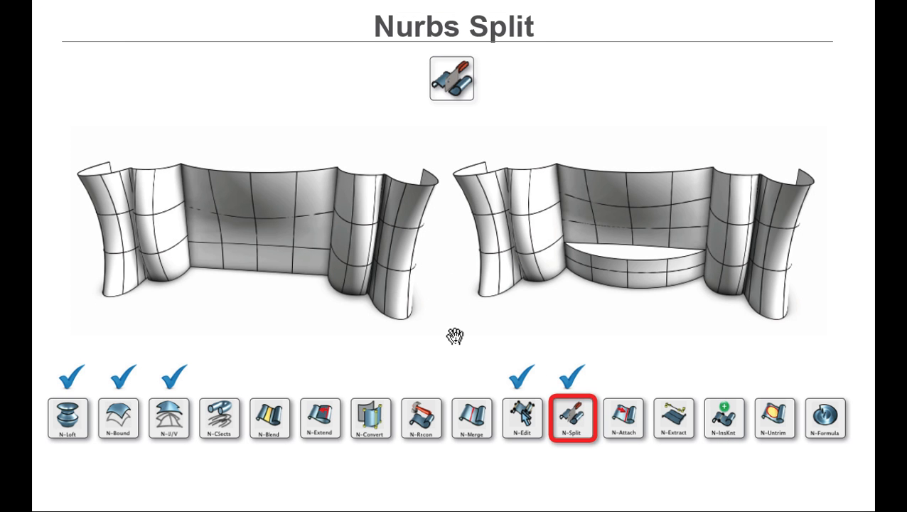
pyautogui.click(455, 336)
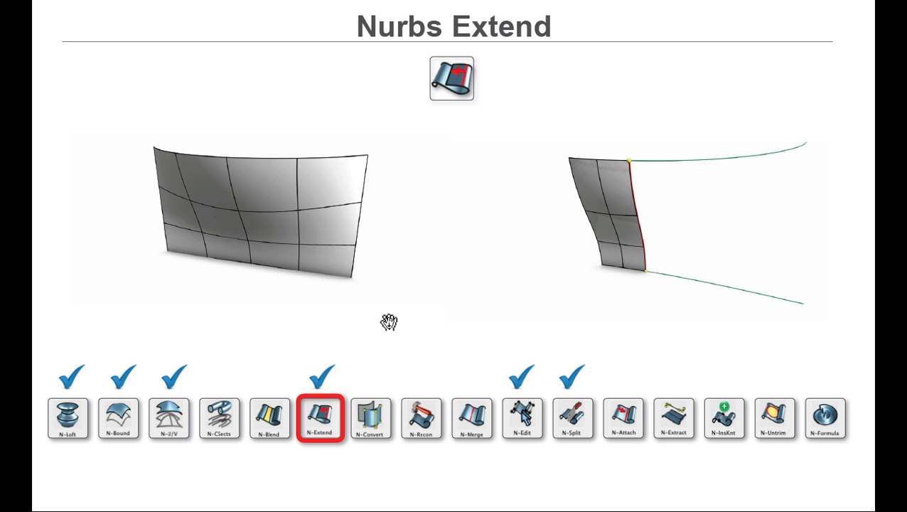
pyautogui.press('super+Tab')
pyautogui.click(392, 317)
pyautogui.click(342, 249)
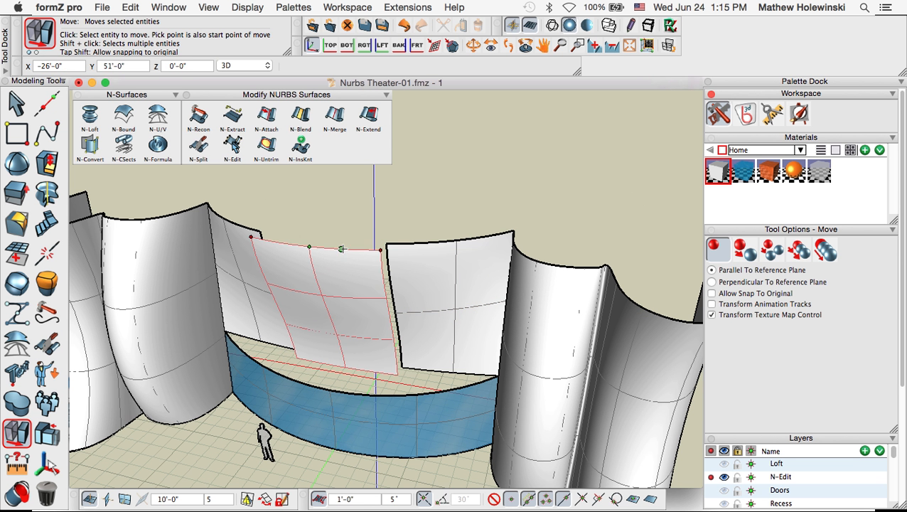
# Shorten the middle panel at its right edge with NURBS Extend, using an average length of -2'-0"
pyautogui.click(369, 117)
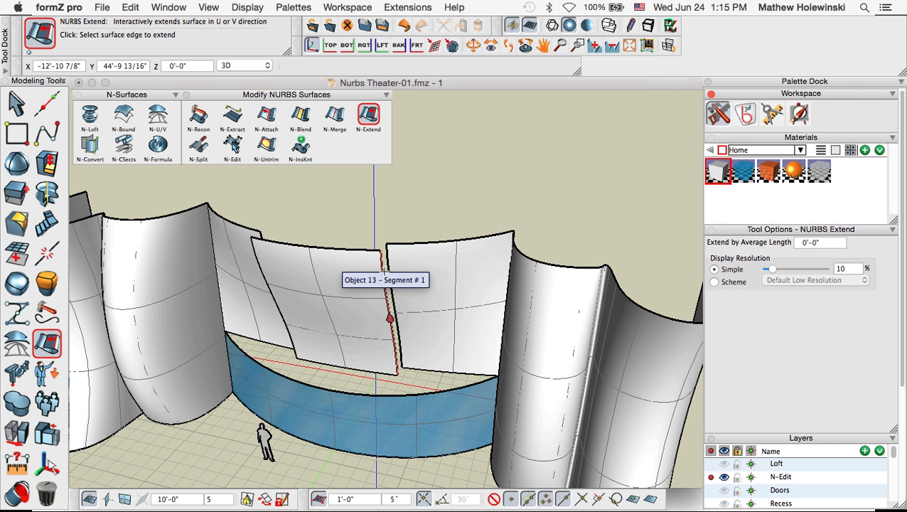
pyautogui.click(384, 273)
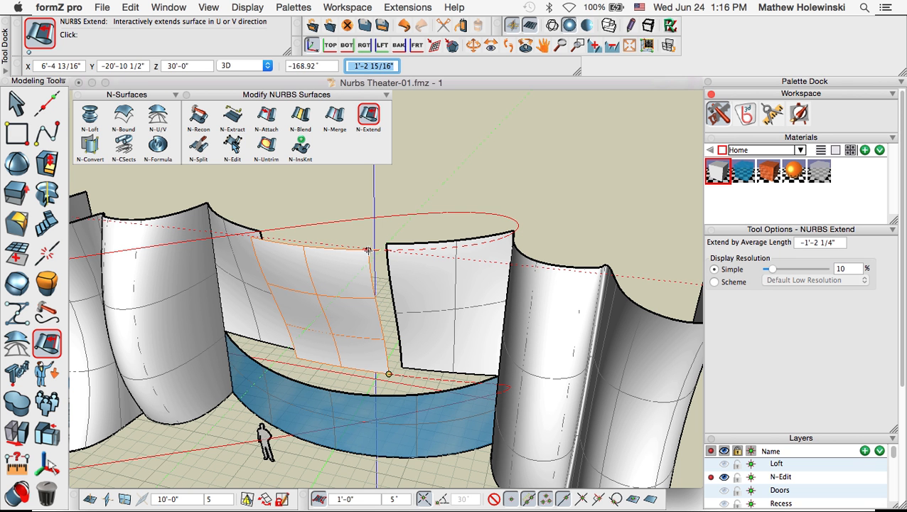
pyautogui.click(367, 250)
pyautogui.click(825, 243)
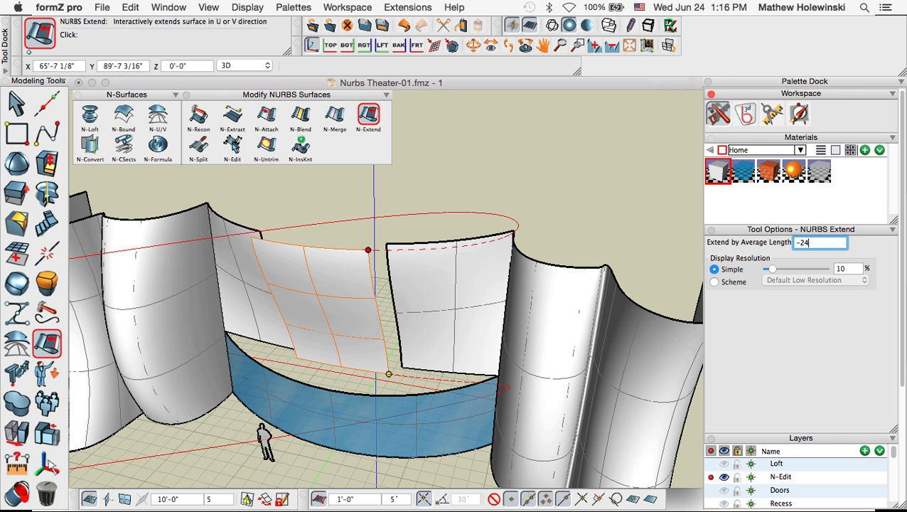
pyautogui.press('Return')
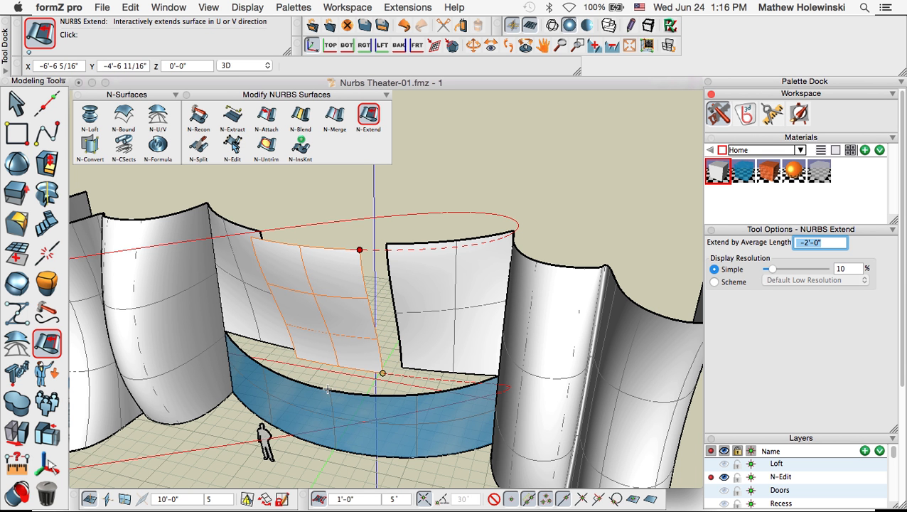
# Shorten the middle panel at its left edge by extending it an average length of -2'-0"
pyautogui.moveTo(328, 389); pyautogui.dragTo(503, 378, button='middle')
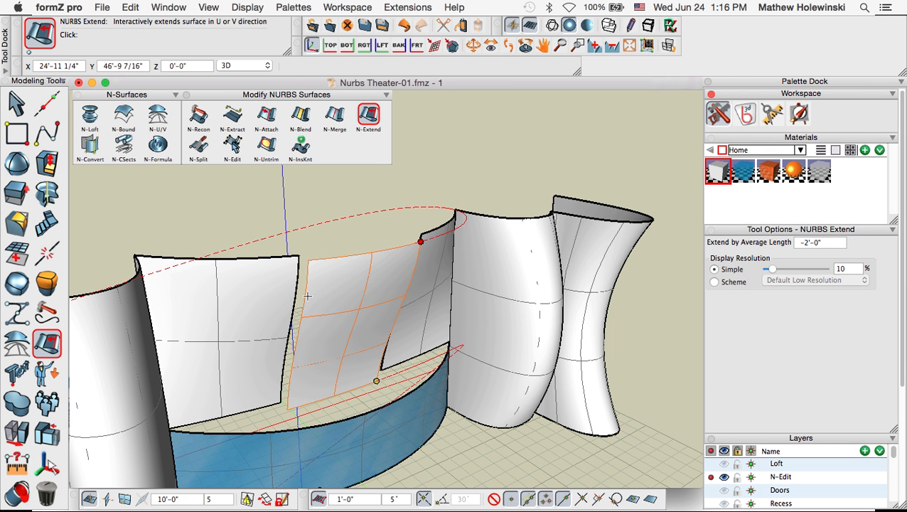
pyautogui.click(311, 261)
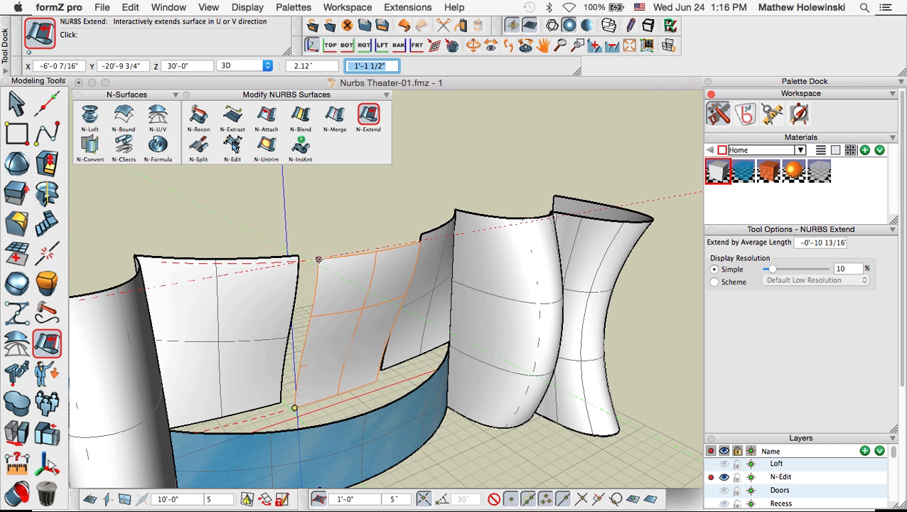
pyautogui.click(341, 261)
pyautogui.click(827, 243)
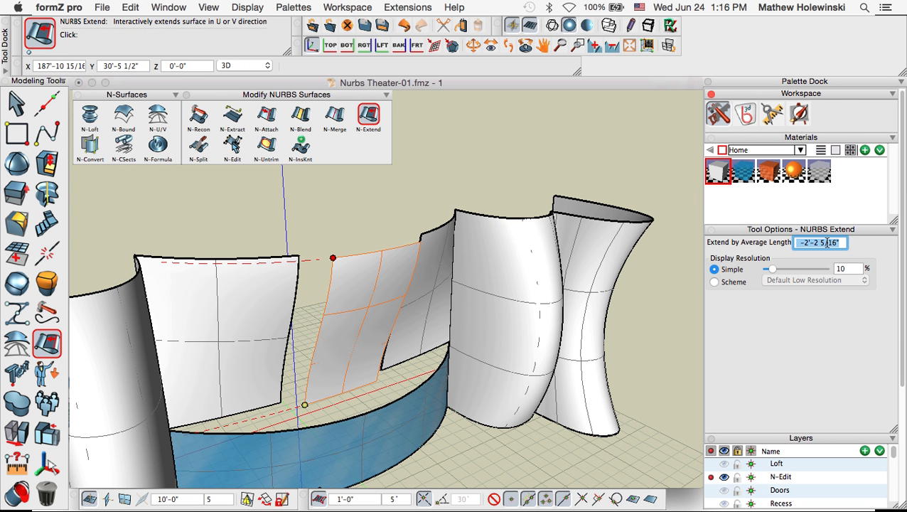
pyautogui.write('-24')
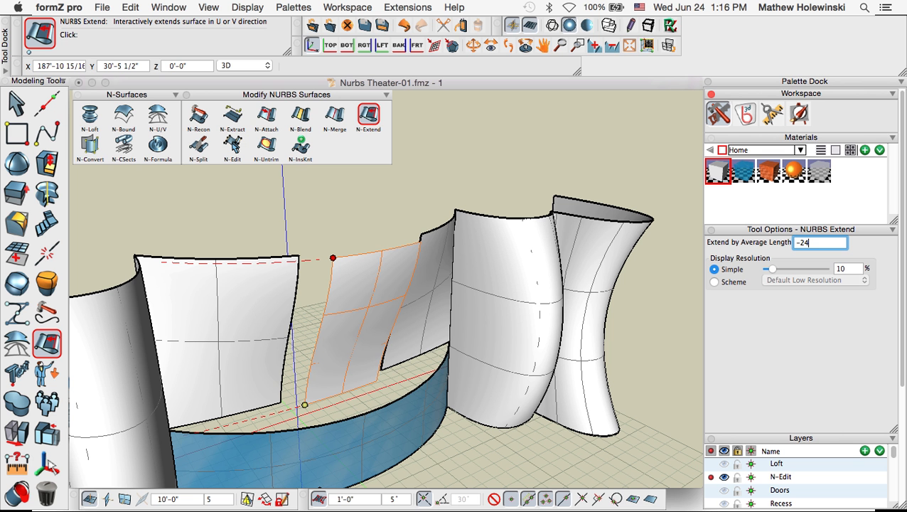
pyautogui.press('Return')
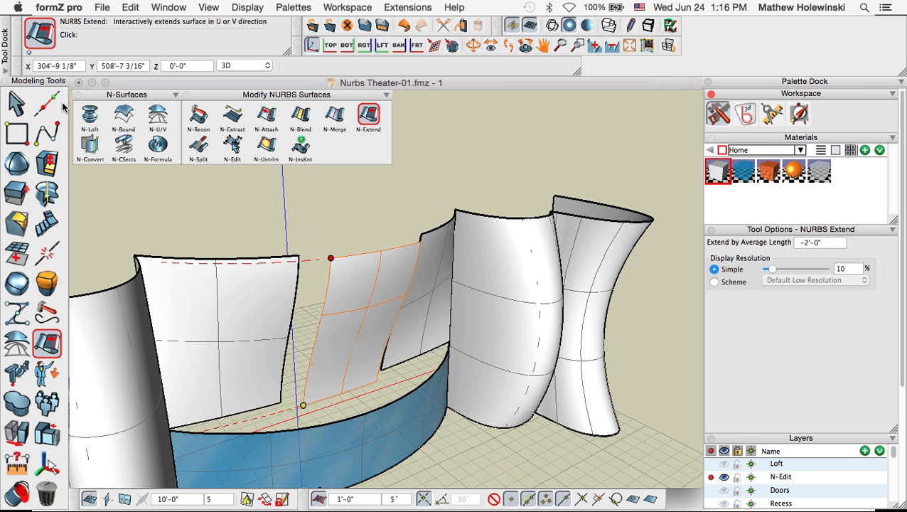
pyautogui.click(25, 105)
pyautogui.moveTo(409, 331); pyautogui.dragTo(365, 308, button='middle')
pyautogui.moveTo(371, 268)
pyautogui.mouseDown(button='middle')
pyautogui.moveTo(391, 192)
pyautogui.moveTo(373, 257)
pyautogui.mouseUp(button='middle')
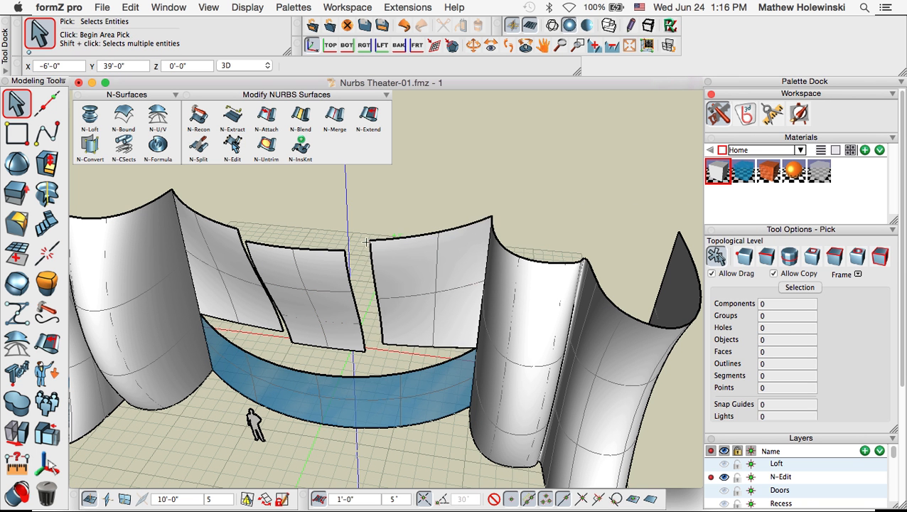
pyautogui.press('super+Tab')
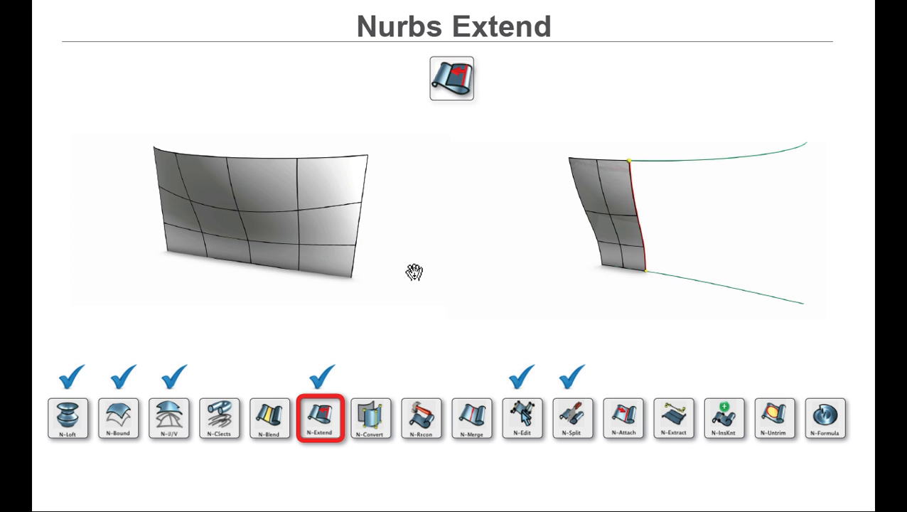
pyautogui.click(414, 273)
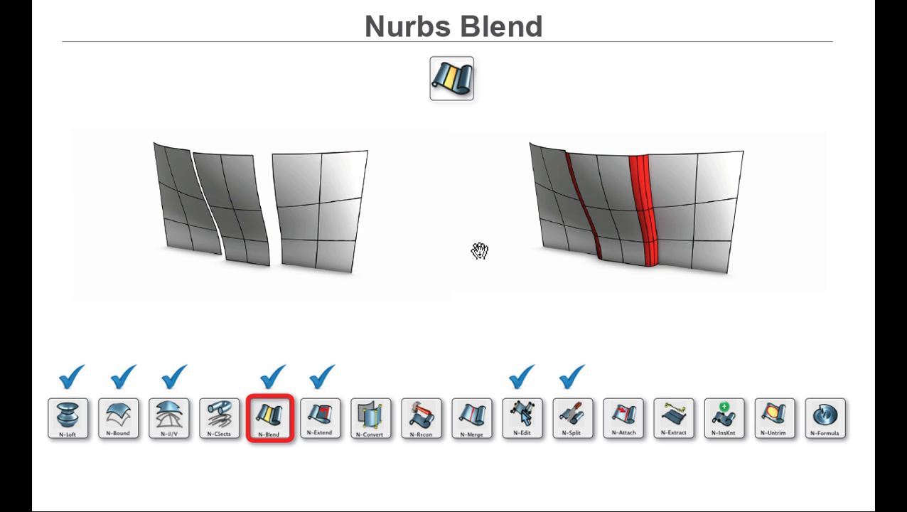
pyautogui.click(472, 278)
pyautogui.click(475, 278)
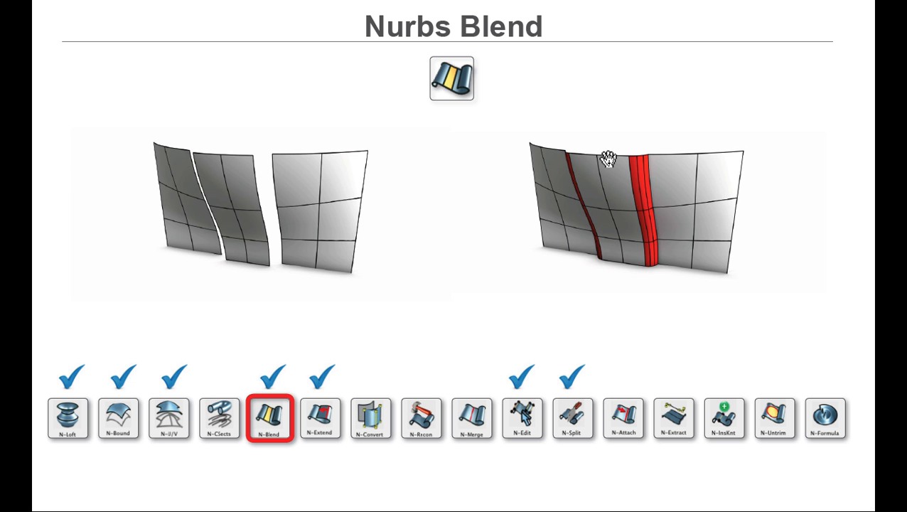
pyautogui.press('super+Tab')
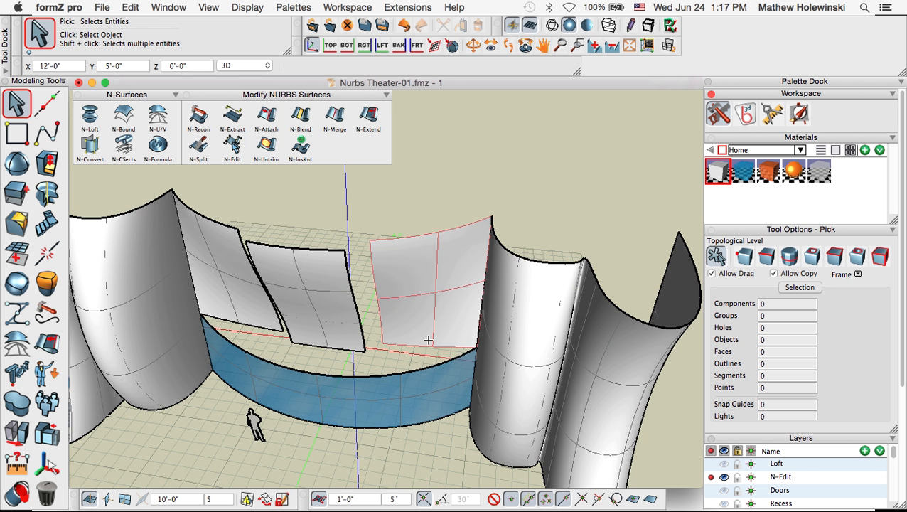
# Create a NURBS Blend between the middle panel's right edge and the facing edge of the right-hand panel
pyautogui.moveTo(427, 341); pyautogui.dragTo(398, 341, button='middle')
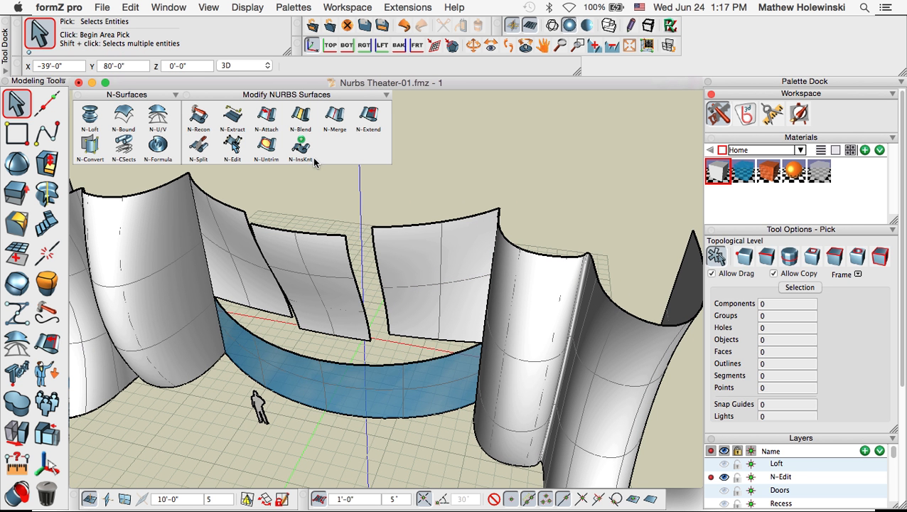
pyautogui.click(301, 119)
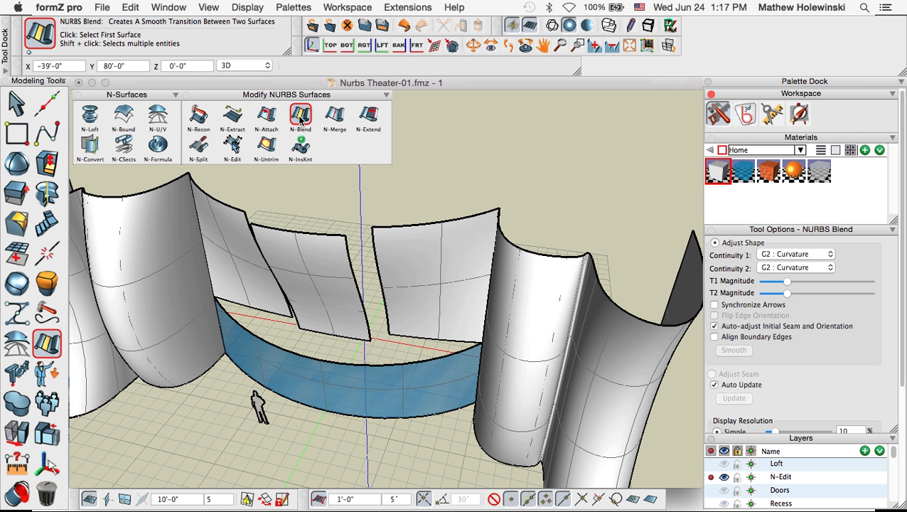
pyautogui.click(350, 253)
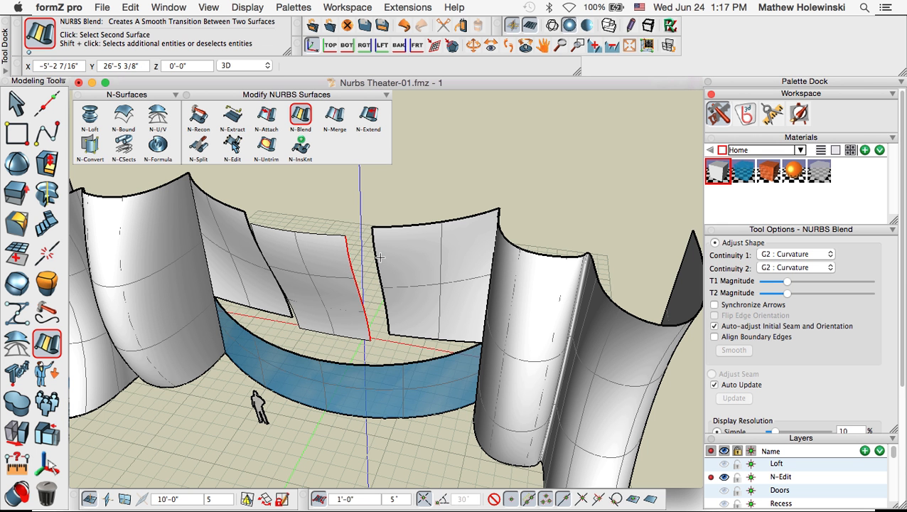
pyautogui.click(373, 257)
pyautogui.scroll(5, 379, 292)
pyautogui.moveTo(384, 304); pyautogui.dragTo(385, 332, button='middle')
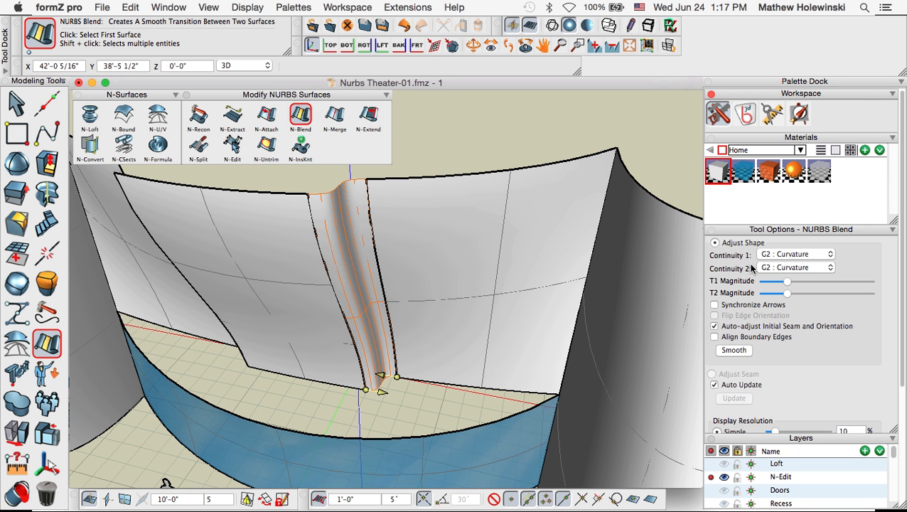
# Set the blend's Continuity 1 to G1 : Tangential and Continuity 2 to G0 : Positional
pyautogui.click(797, 258)
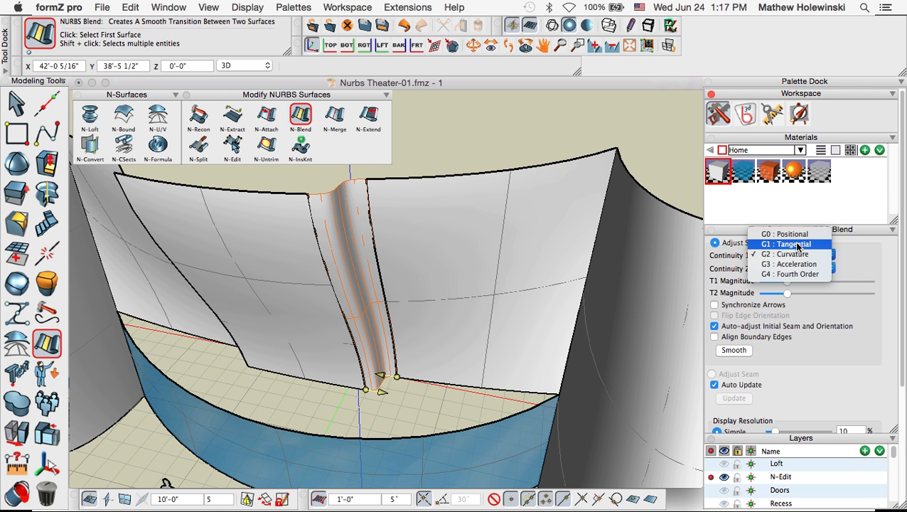
pyautogui.click(797, 245)
pyautogui.click(797, 273)
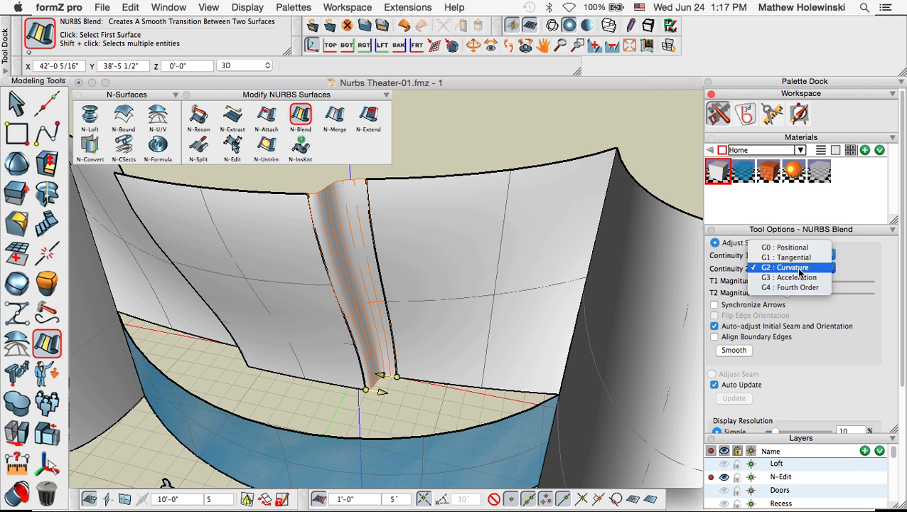
pyautogui.click(805, 249)
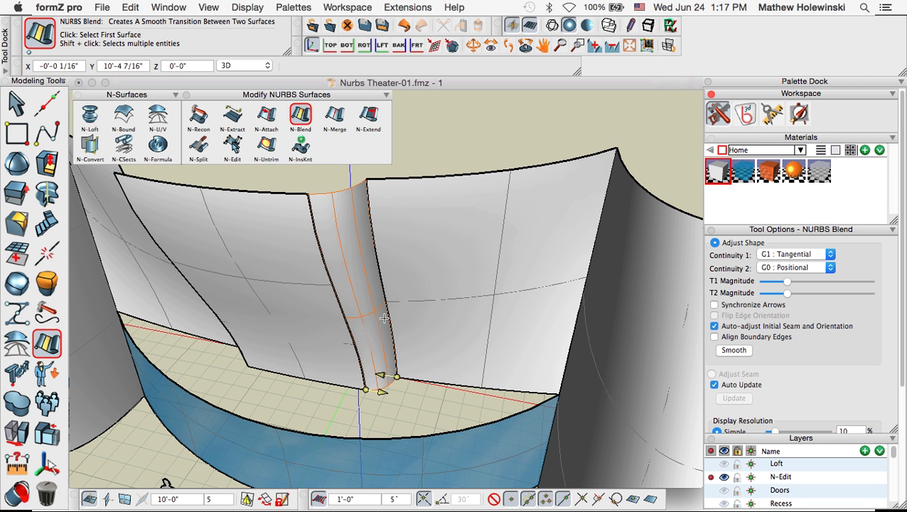
pyautogui.click(802, 256)
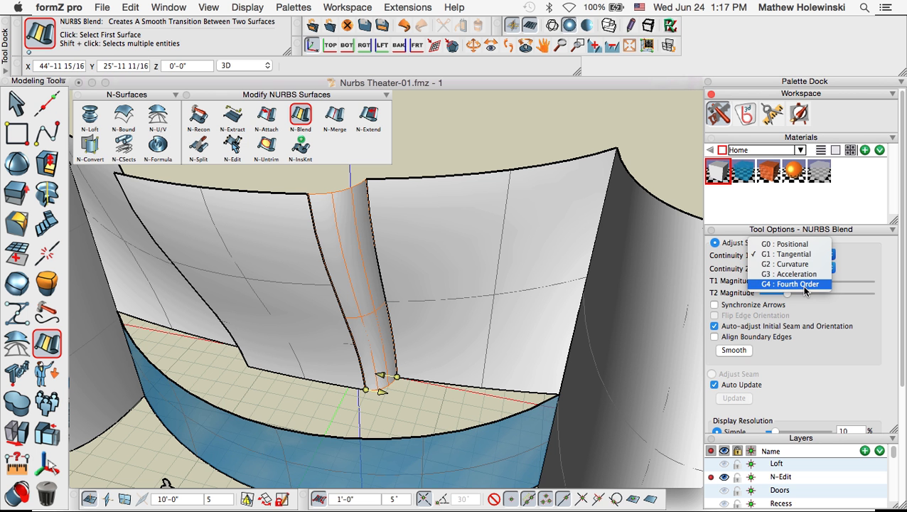
pyautogui.click(815, 257)
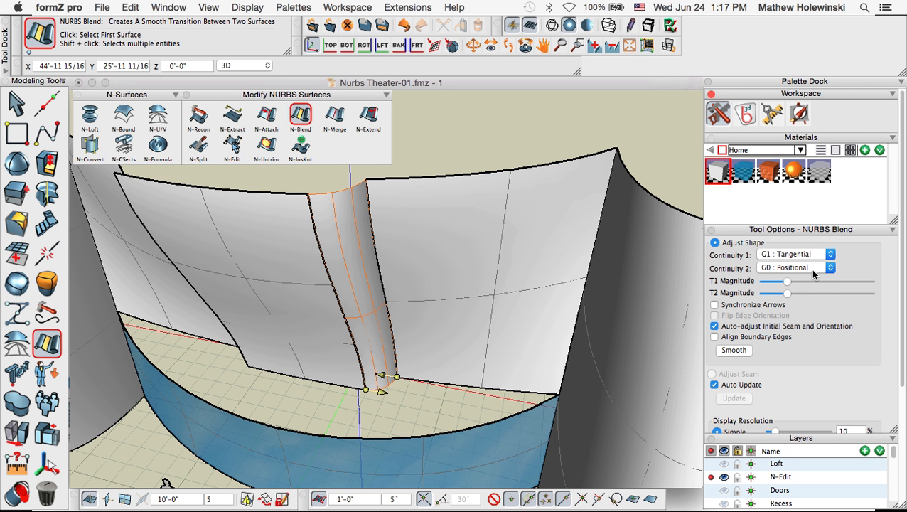
# Blend the middle panel's other edge with the facing edge of the left-hand panel, keeping G1 Tangential and G0 Positional continuity
pyautogui.scroll(-2, 548, 290)
pyautogui.keyDown('shift'); pyautogui.moveTo(349, 379); pyautogui.dragTo(501, 370, button='middle'); pyautogui.keyUp('shift')
pyautogui.moveTo(391, 400); pyautogui.dragTo(368, 313, button='middle')
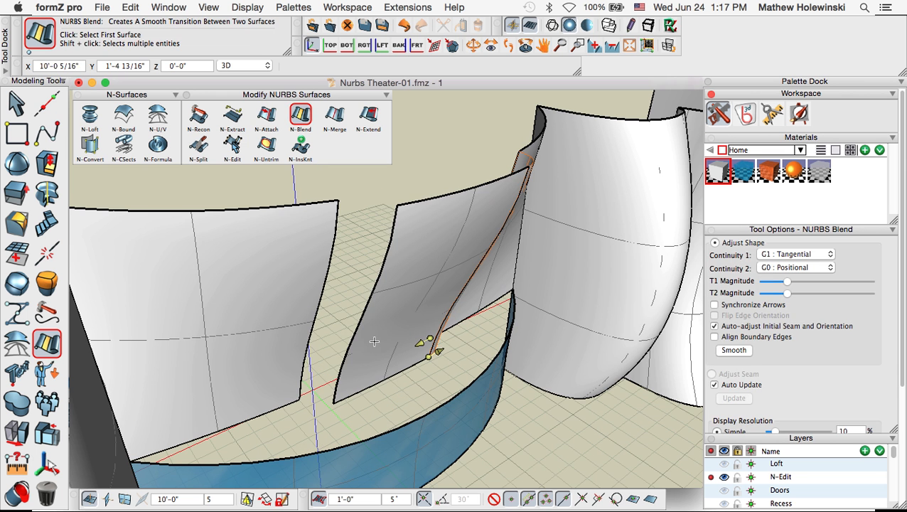
pyautogui.click(370, 293)
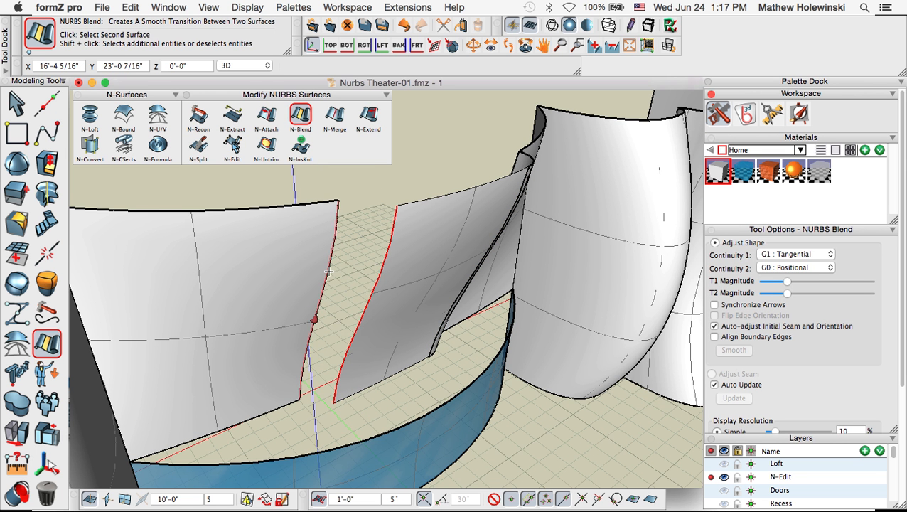
pyautogui.click(327, 269)
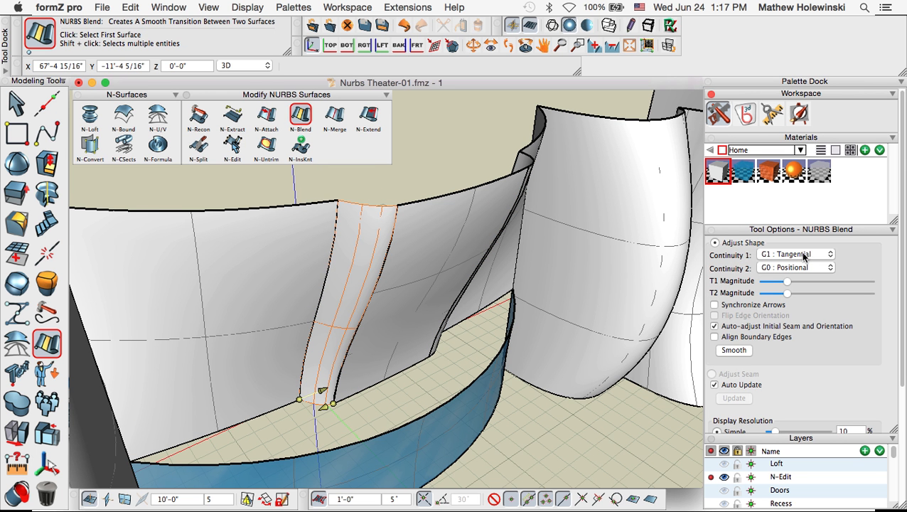
pyautogui.keyDown('shift'); pyautogui.moveTo(402, 364); pyautogui.dragTo(364, 315, button='middle'); pyautogui.keyUp('shift')
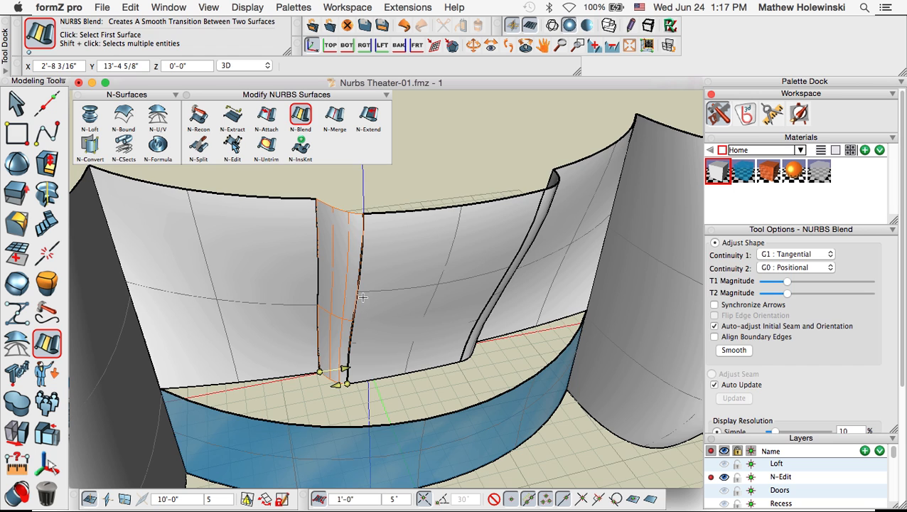
pyautogui.keyDown('shift'); pyautogui.moveTo(450, 376); pyautogui.dragTo(551, 243, button='middle'); pyautogui.keyUp('shift')
pyautogui.scroll(-3, 461, 204)
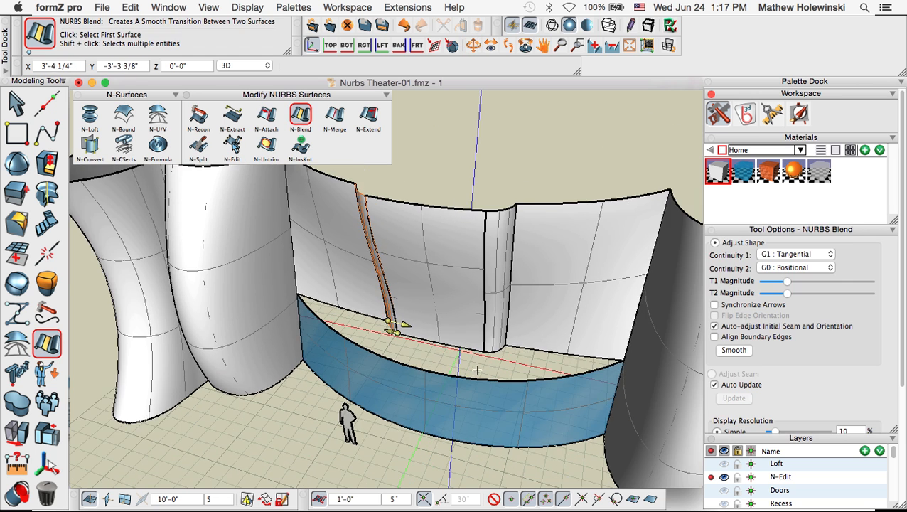
pyautogui.keyDown('shift'); pyautogui.moveTo(472, 369); pyautogui.dragTo(496, 350, button='middle'); pyautogui.keyUp('shift')
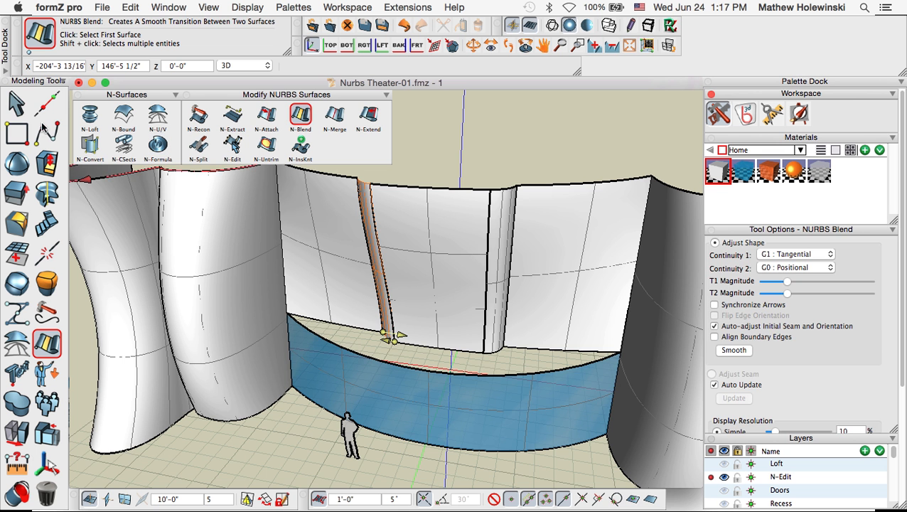
pyautogui.click(15, 104)
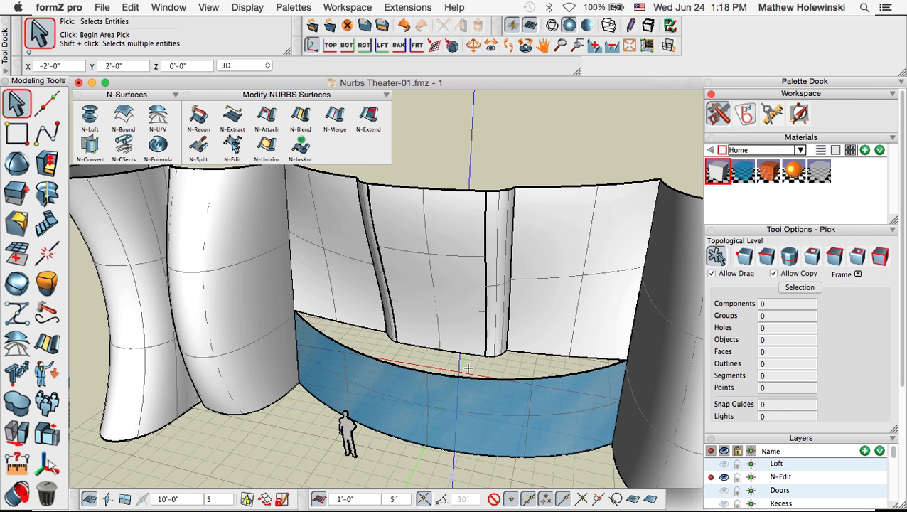
# Split the middle panel into pieces with NURBS Split, using Length (U) 3 and Depth (V) 1
pyautogui.moveTo(468, 367); pyautogui.dragTo(413, 390, button='middle')
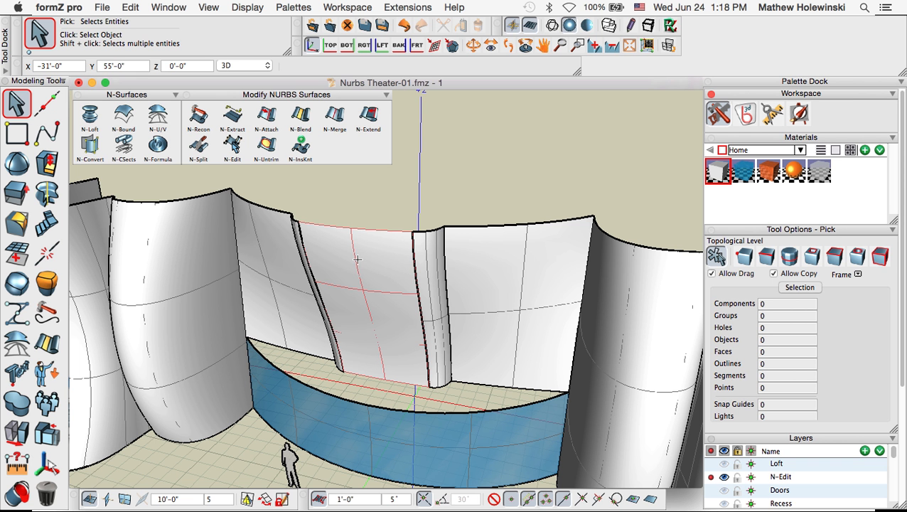
pyautogui.moveTo(471, 163); pyautogui.dragTo(481, 182, button='middle')
pyautogui.scroll(-2, 481, 182)
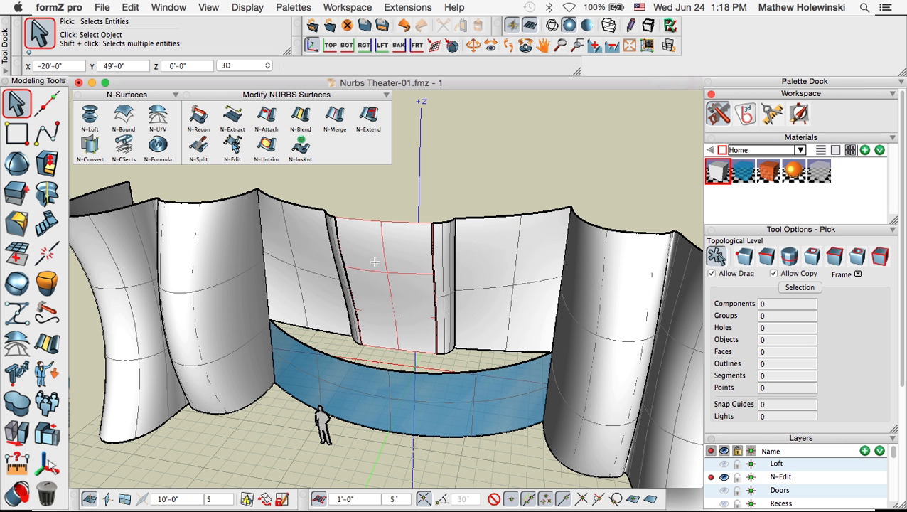
pyautogui.click(200, 147)
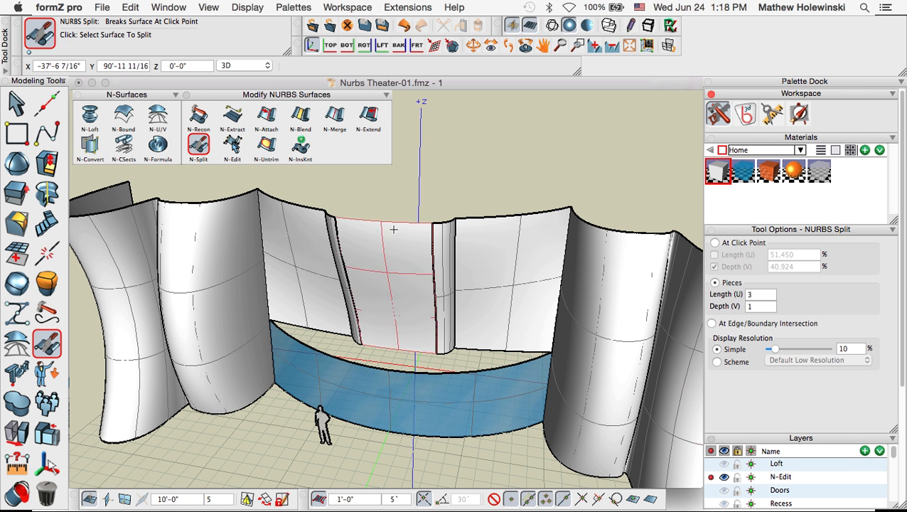
pyautogui.click(399, 322)
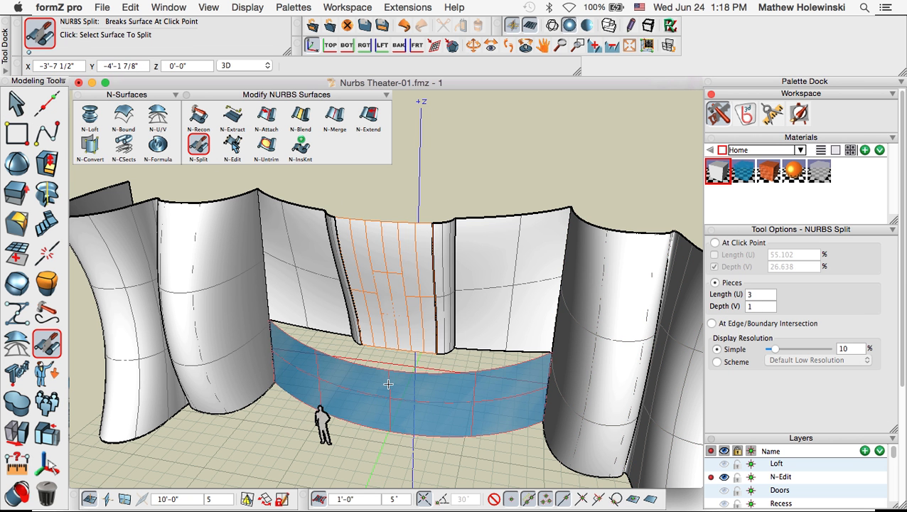
# Move the center strip of the split middle panel slightly forward toward the stage, parallel to the reference plane
pyautogui.press('m')
pyautogui.scroll(5, 402, 320)
pyautogui.click(400, 324)
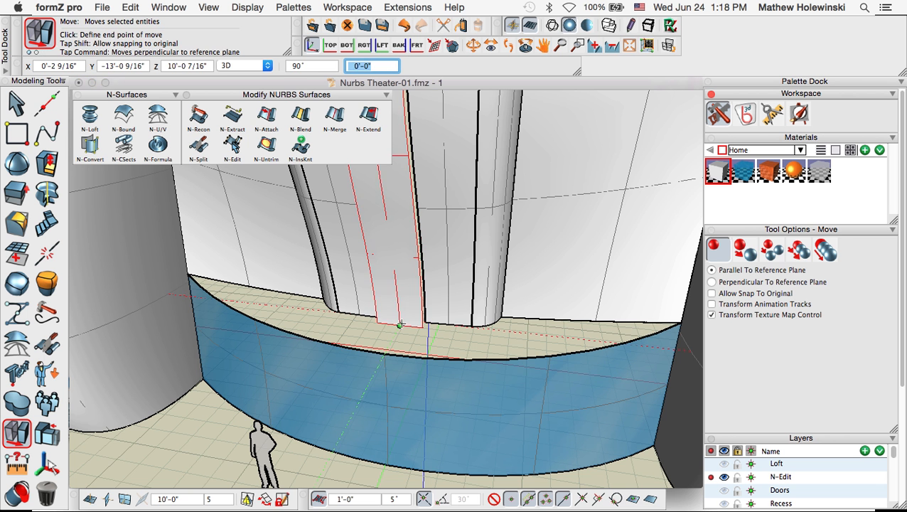
pyautogui.click(397, 330)
pyautogui.moveTo(427, 334); pyautogui.dragTo(431, 398, button='middle')
pyautogui.scroll(-3, 430, 396)
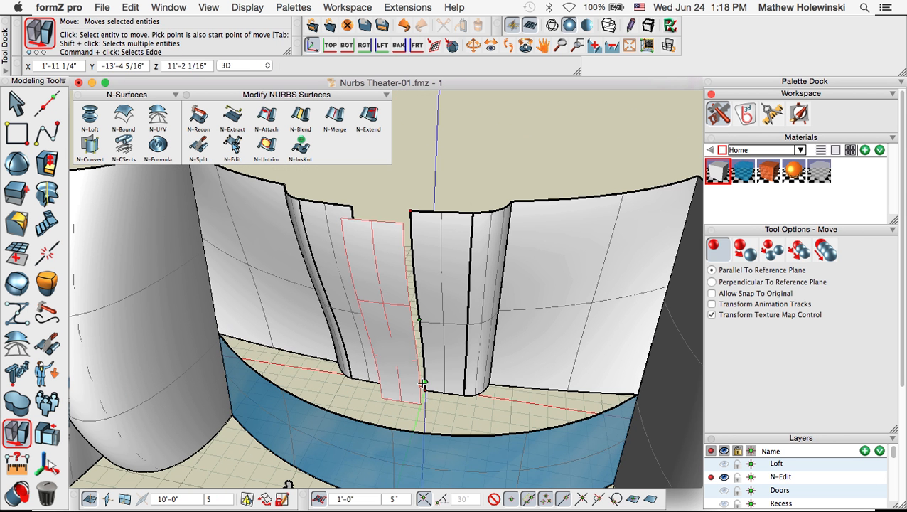
# Shorten the right strip of the middle panel at its inner edge with NURBS Extend, using an average length of -1'-0"
pyautogui.click(369, 116)
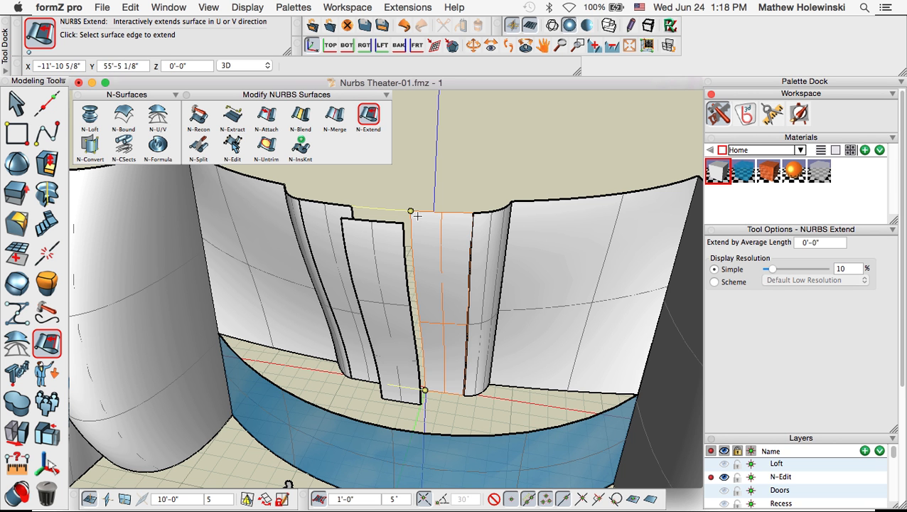
pyautogui.click(419, 212)
pyautogui.click(426, 212)
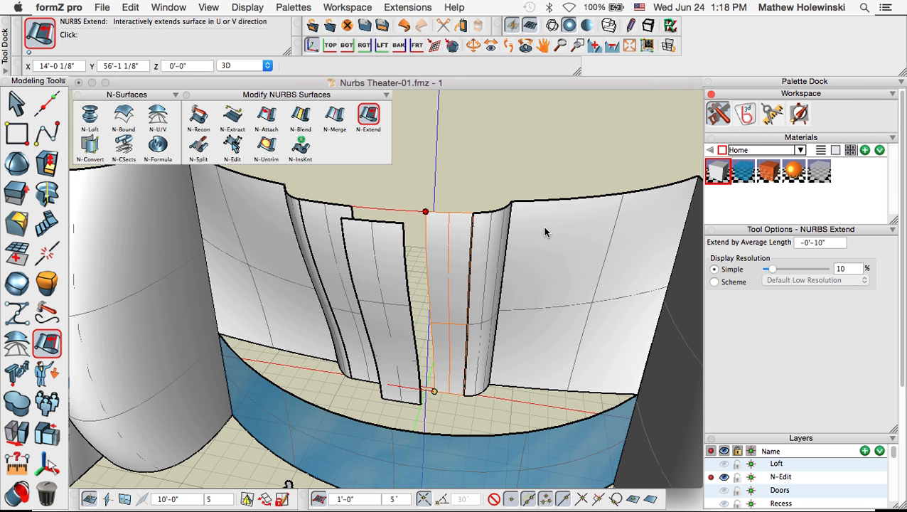
pyautogui.click(829, 243)
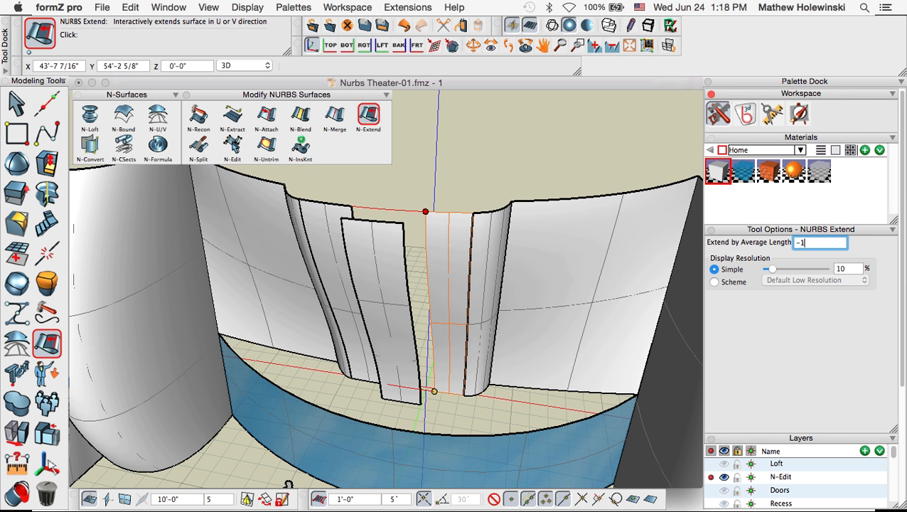
pyautogui.write('-12')
pyautogui.press('Return')
# Shorten the left strip of the middle panel at its inner edge by extending it an average length of -1'-0"
pyautogui.moveTo(380, 345); pyautogui.dragTo(482, 342, button='middle')
pyautogui.click(384, 223)
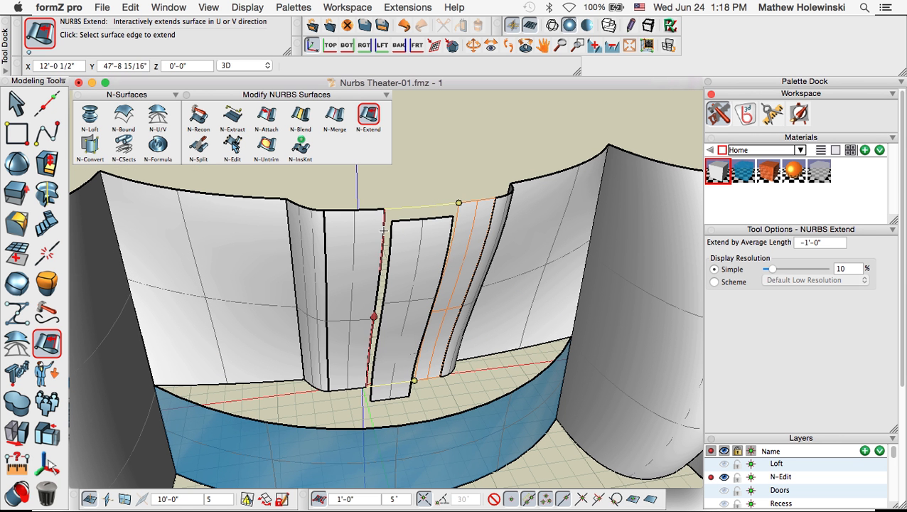
pyautogui.click(375, 210)
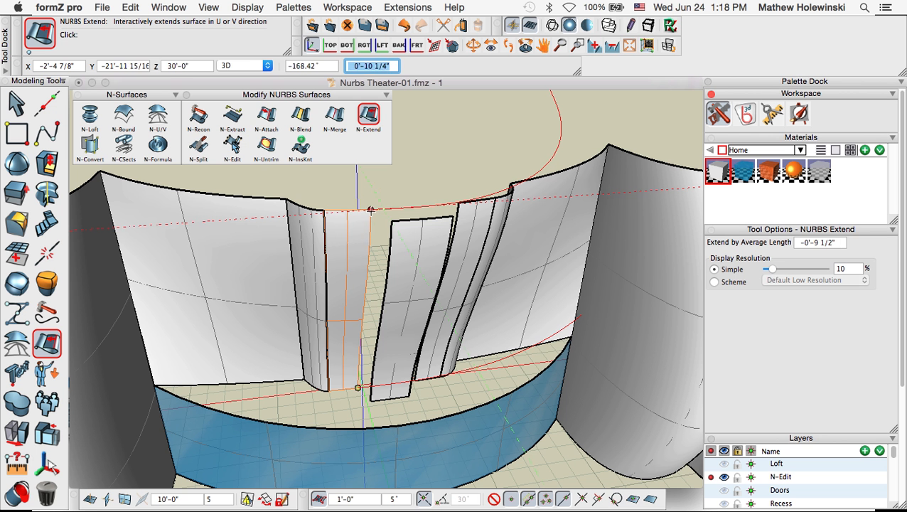
pyautogui.click(371, 210)
pyautogui.click(823, 244)
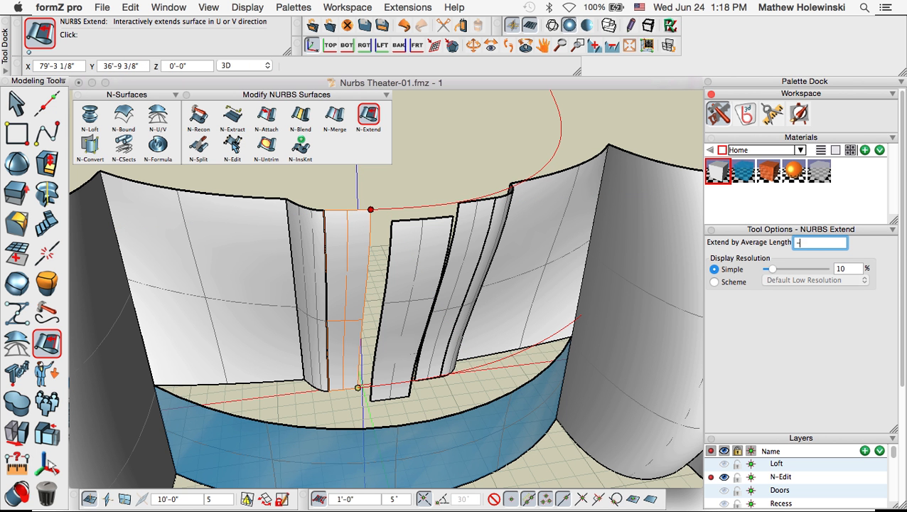
pyautogui.press('Return')
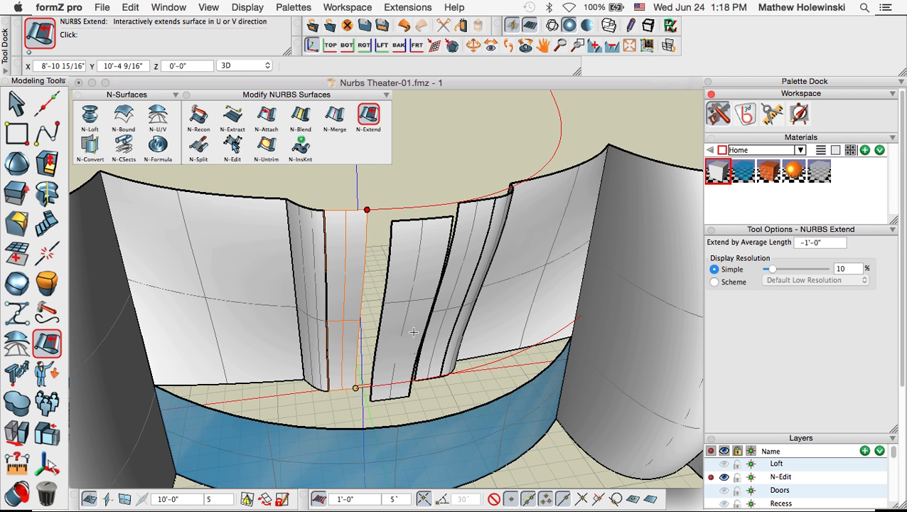
pyautogui.moveTo(414, 332); pyautogui.dragTo(338, 350, button='middle')
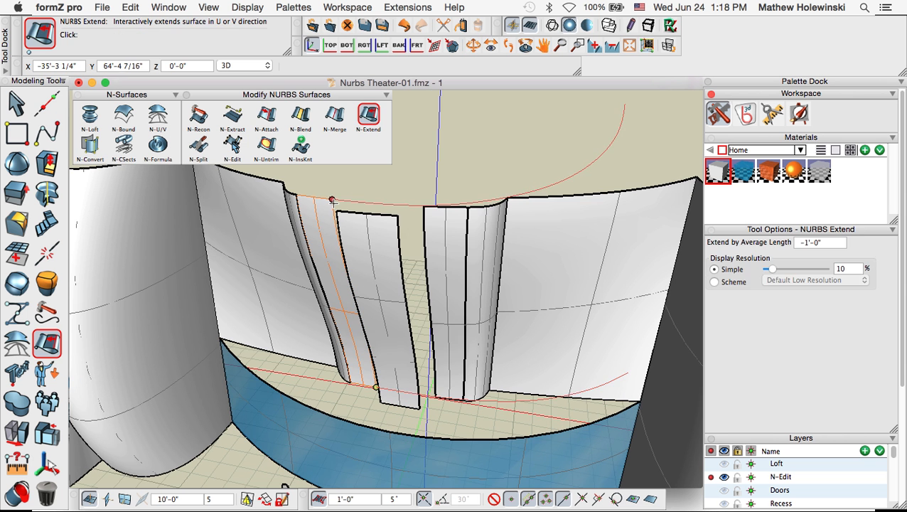
# Blend both side edges of the center strip to the neighboring strips with NURBS Blend, using G1 : Tangential and G0 : Positional continuity
pyautogui.click(301, 118)
pyautogui.click(399, 238)
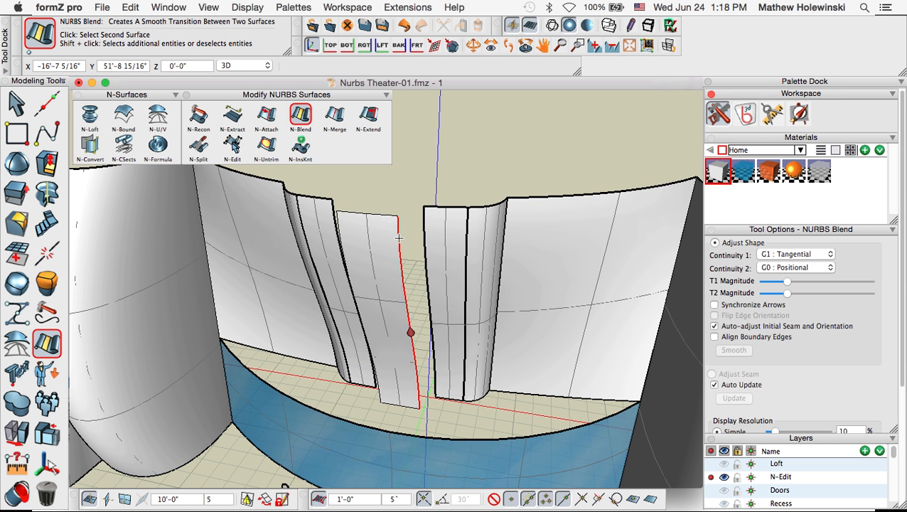
pyautogui.click(426, 236)
pyautogui.moveTo(302, 291); pyautogui.dragTo(461, 320, button='middle')
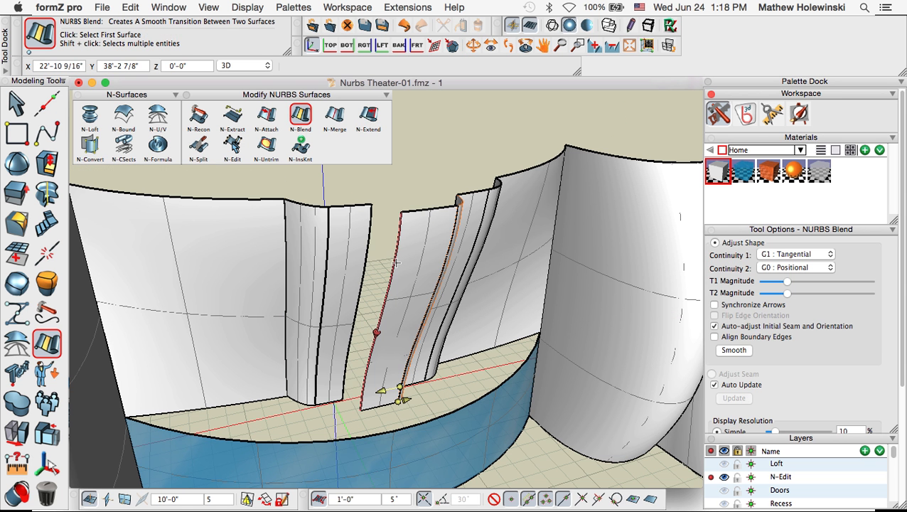
pyautogui.click(396, 264)
pyautogui.click(370, 245)
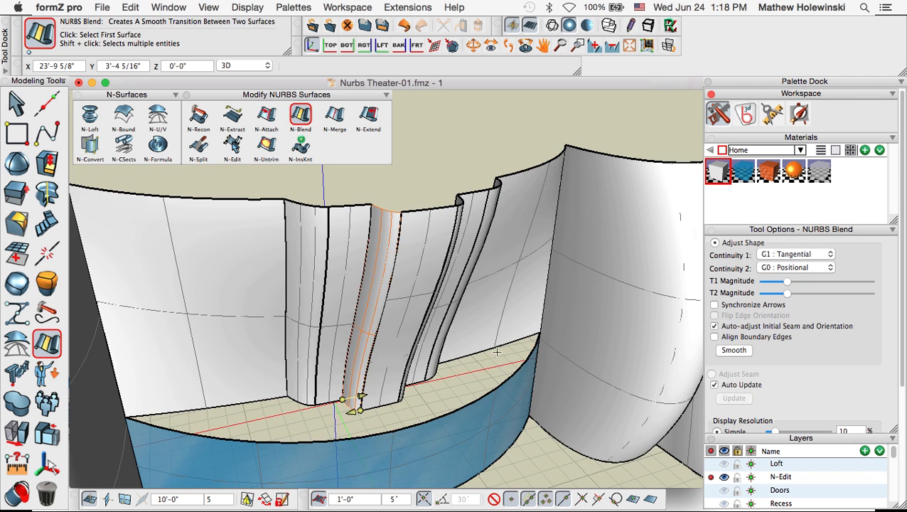
# Apply the wood material to the right strip, the orange material to the blend beside it, and the blue material to the right outer panel
pyautogui.moveTo(497, 352); pyautogui.dragTo(330, 308, button='middle')
pyautogui.scroll(-5, 286, 316)
pyautogui.moveTo(486, 381); pyautogui.dragTo(458, 392, button='middle')
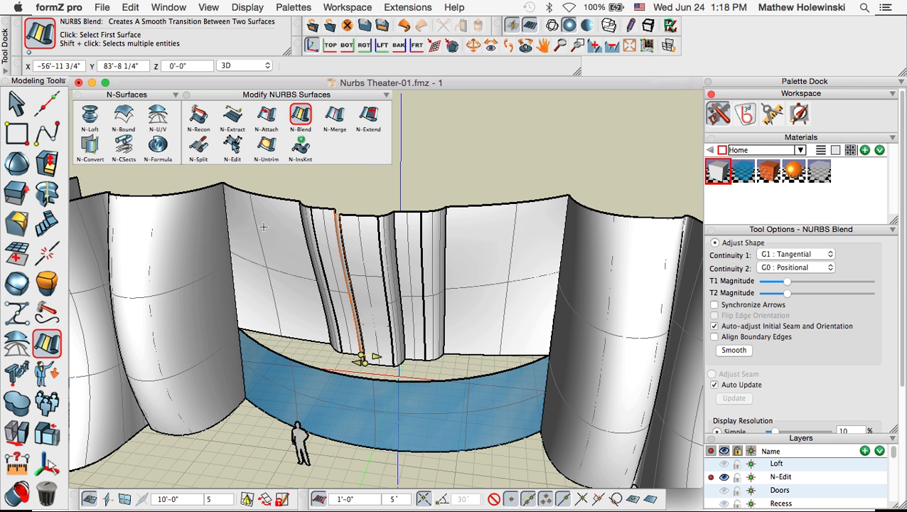
pyautogui.click(16, 103)
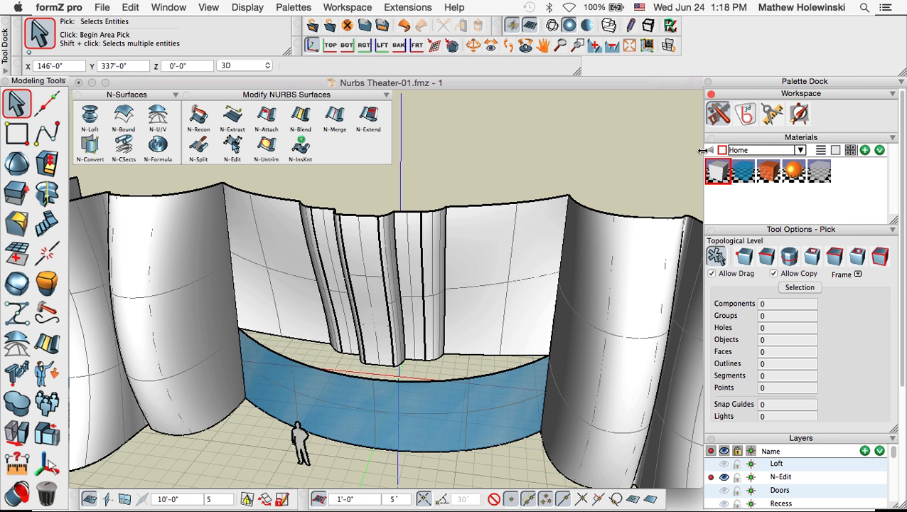
pyautogui.moveTo(773, 180); pyautogui.dragTo(411, 244)
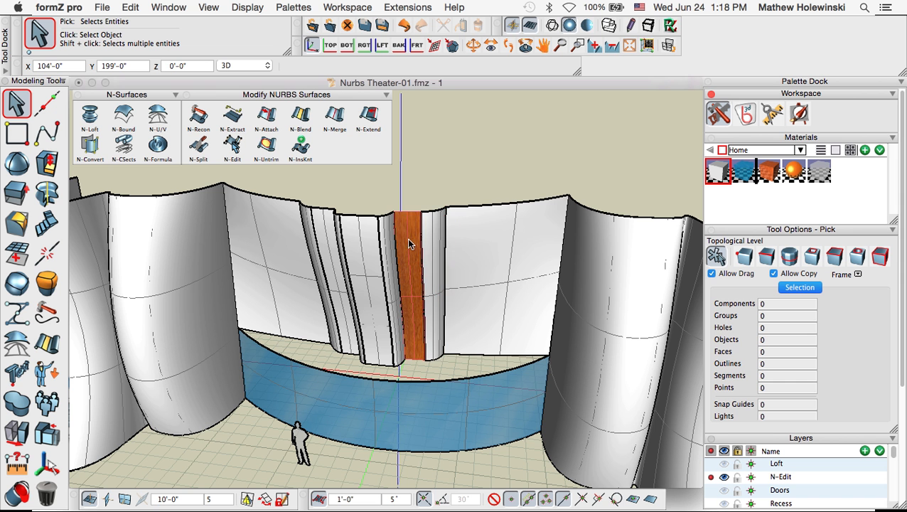
pyautogui.moveTo(795, 172); pyautogui.dragTo(436, 231)
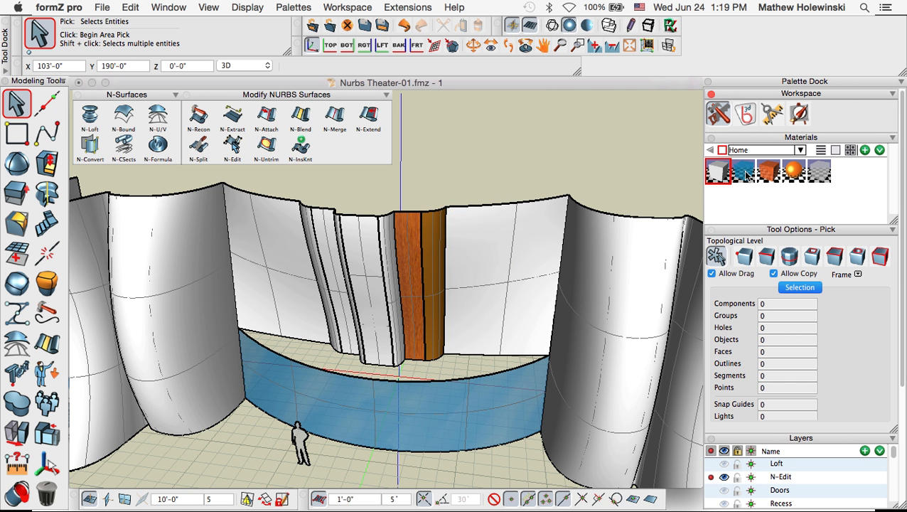
pyautogui.moveTo(746, 176); pyautogui.dragTo(514, 241)
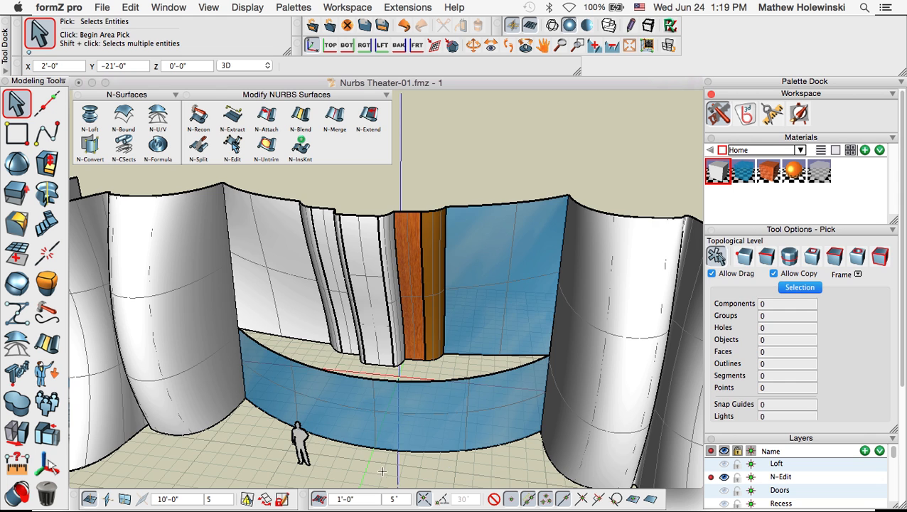
# Paint the remaining blend surfaces between the strips with the orange material
pyautogui.moveTo(372, 468); pyautogui.dragTo(313, 441, button='middle')
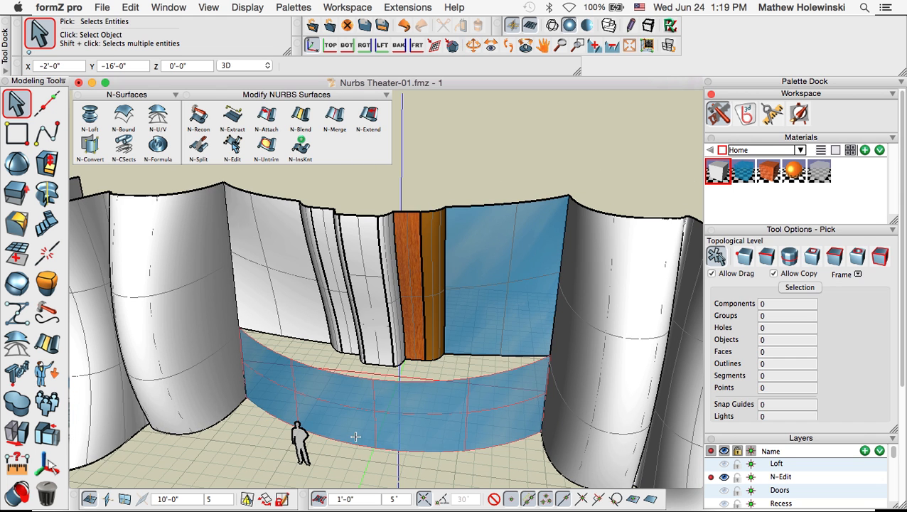
pyautogui.click(19, 495)
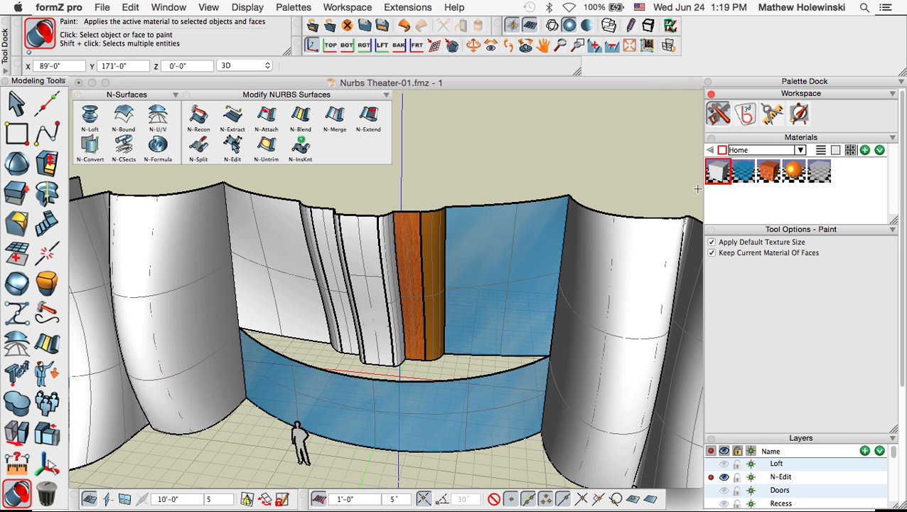
pyautogui.click(794, 171)
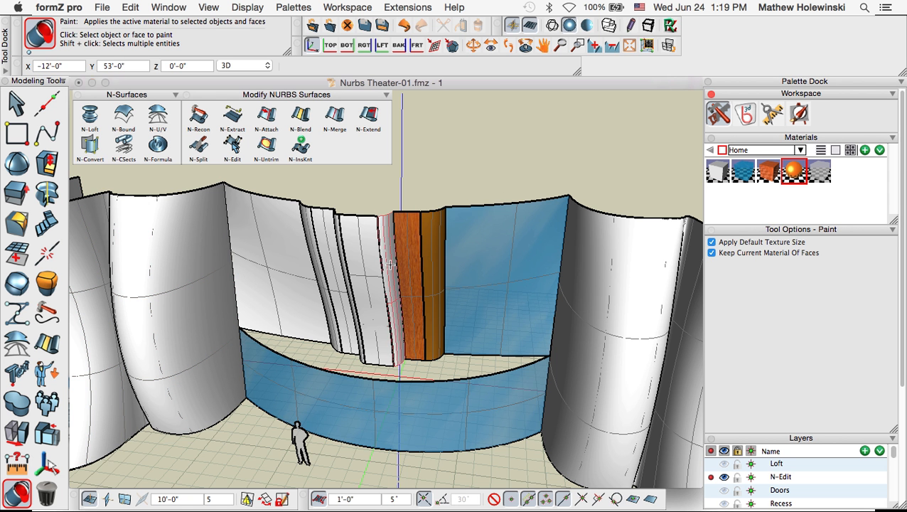
pyautogui.moveTo(334, 281); pyautogui.dragTo(389, 278, button='middle')
pyautogui.click(368, 274)
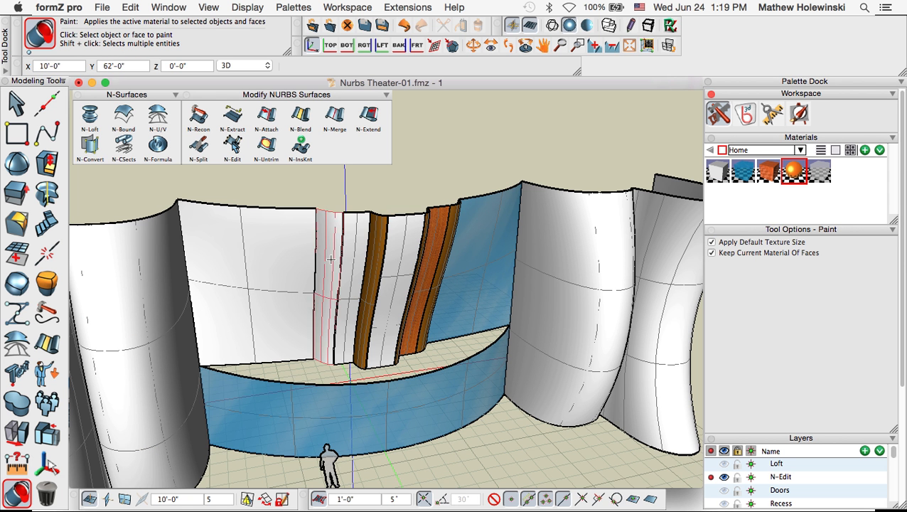
pyautogui.click(329, 284)
# Paint the center and left strips with the wood material and the left outer panel with the blue material
pyautogui.click(775, 171)
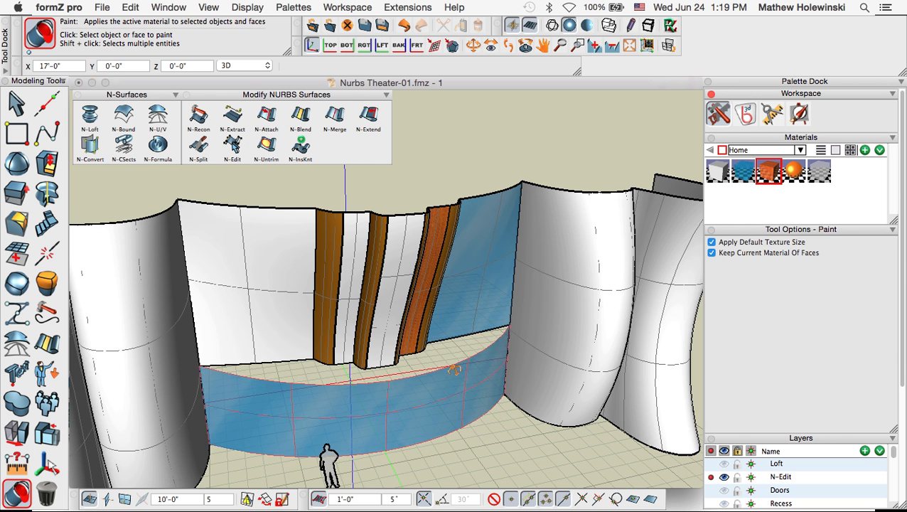
pyautogui.moveTo(492, 370); pyautogui.dragTo(347, 261, button='middle')
pyautogui.click(364, 252)
pyautogui.click(328, 284)
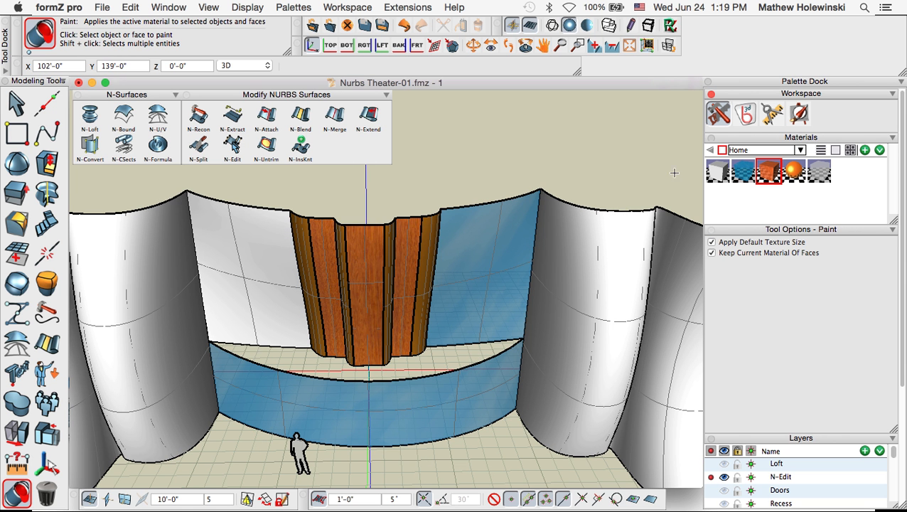
pyautogui.click(743, 172)
pyautogui.click(244, 253)
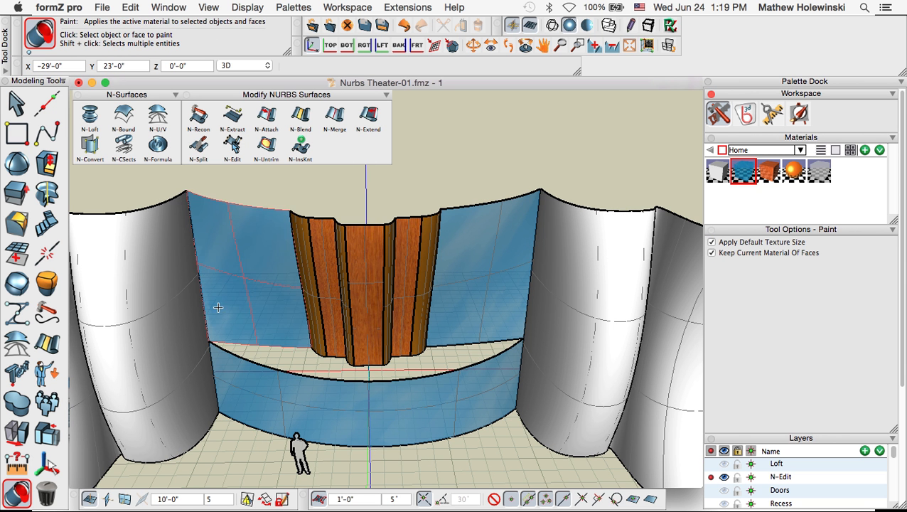
pyautogui.moveTo(467, 433); pyautogui.dragTo(411, 421, button='middle')
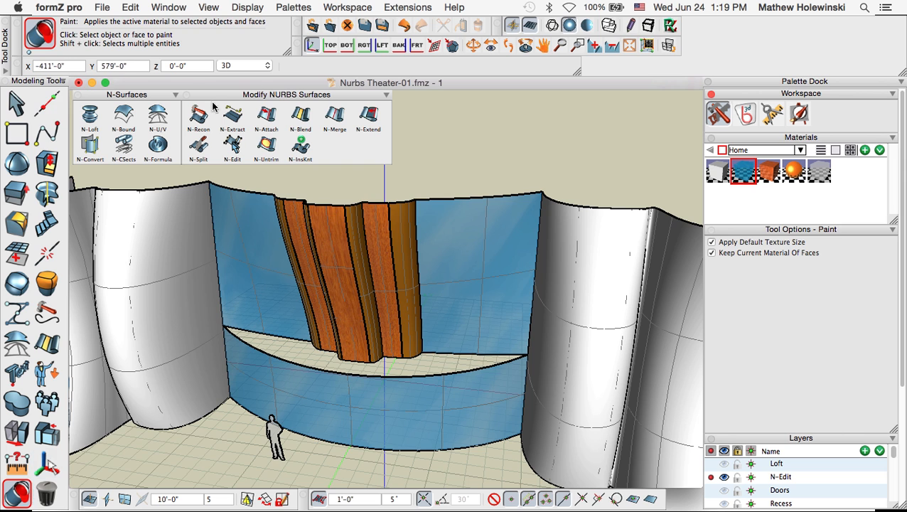
pyautogui.moveTo(48, 463)
pyautogui.click(17, 106)
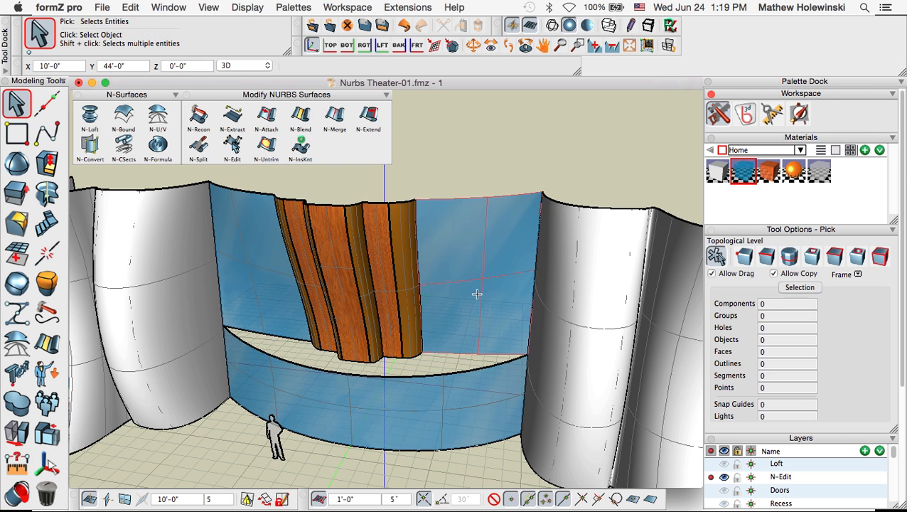
pyautogui.scroll(-2, 477, 297)
pyautogui.moveTo(472, 332); pyautogui.dragTo(473, 312, button='middle')
pyautogui.moveTo(406, 352); pyautogui.dragTo(444, 420, button='middle')
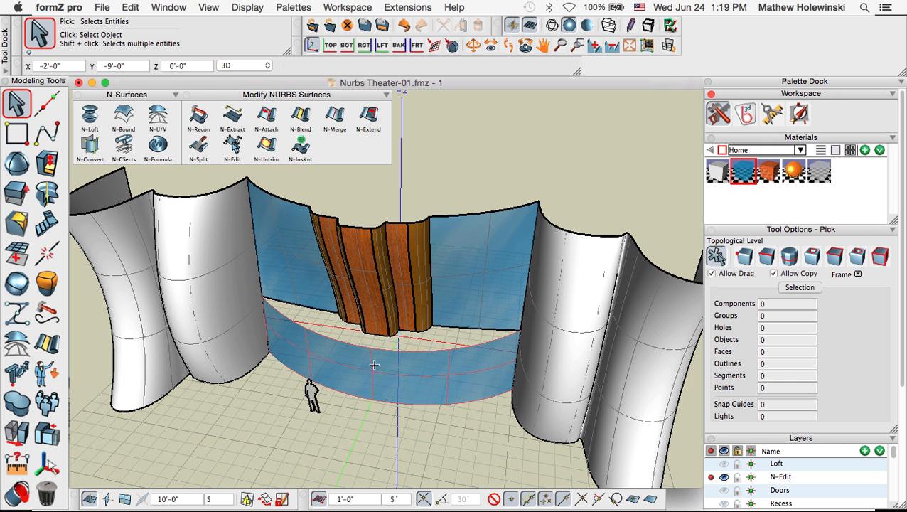
# Blend the lower curved wall's top edge to the bottom edges of all upper panels and strips with NURBS Blend, using the white material
pyautogui.click(300, 116)
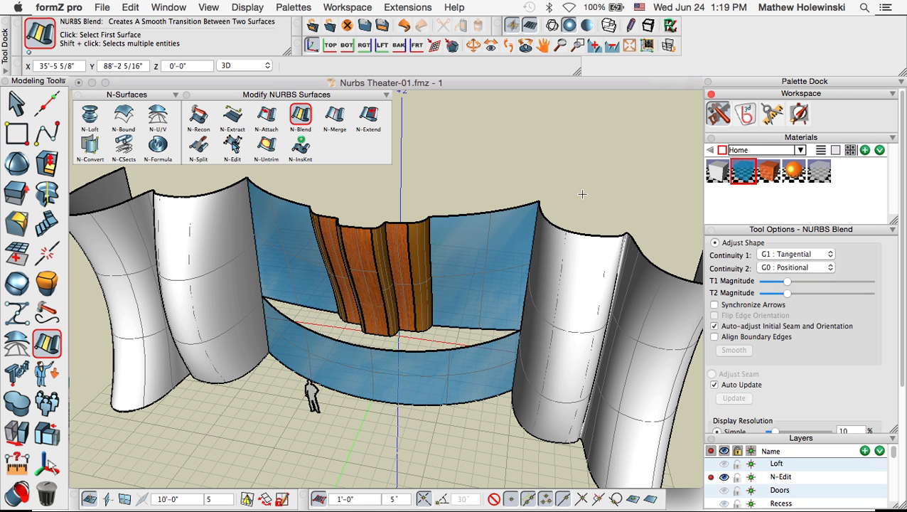
pyautogui.click(720, 173)
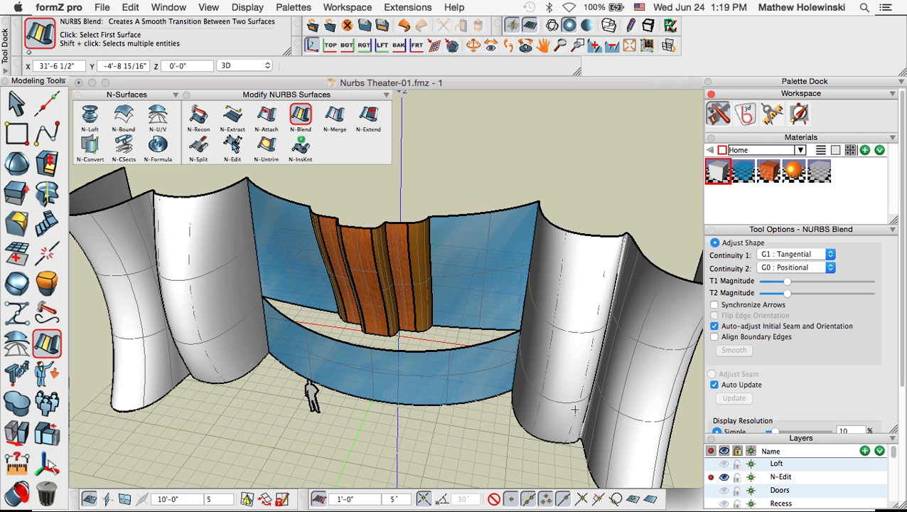
pyautogui.moveTo(453, 451); pyautogui.dragTo(504, 430, button='middle')
pyautogui.scroll(5, 363, 338)
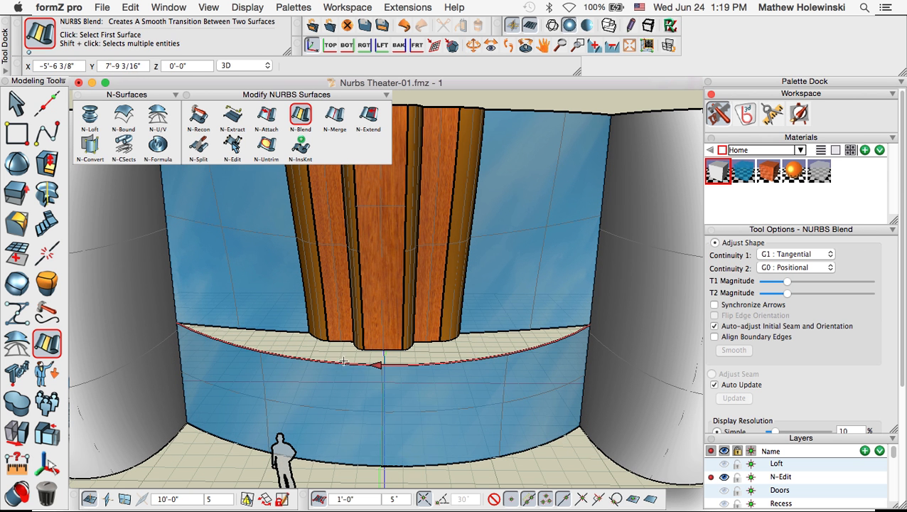
pyautogui.click(340, 363)
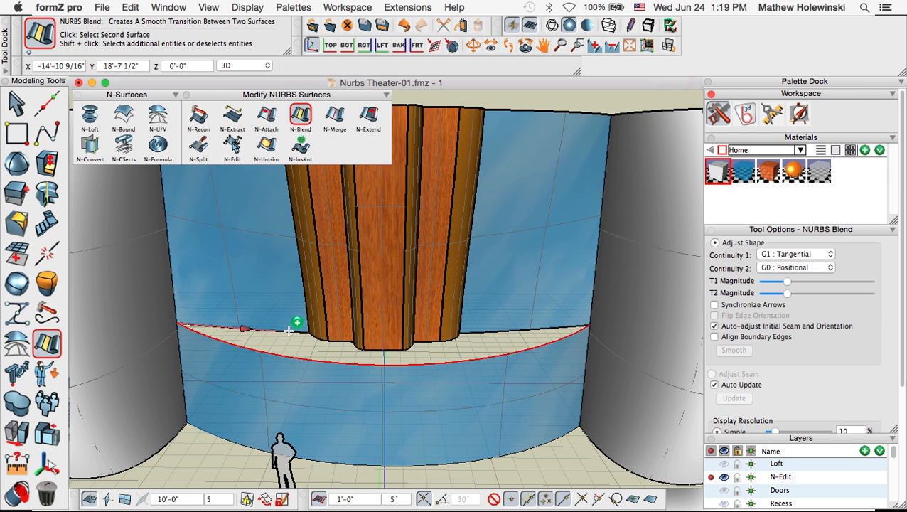
pyautogui.click(284, 331)
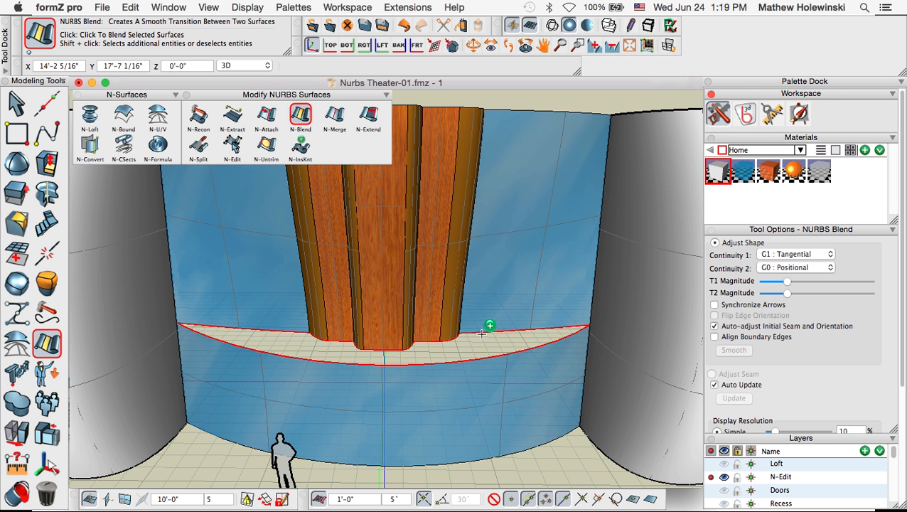
pyautogui.scroll(-3, 472, 359)
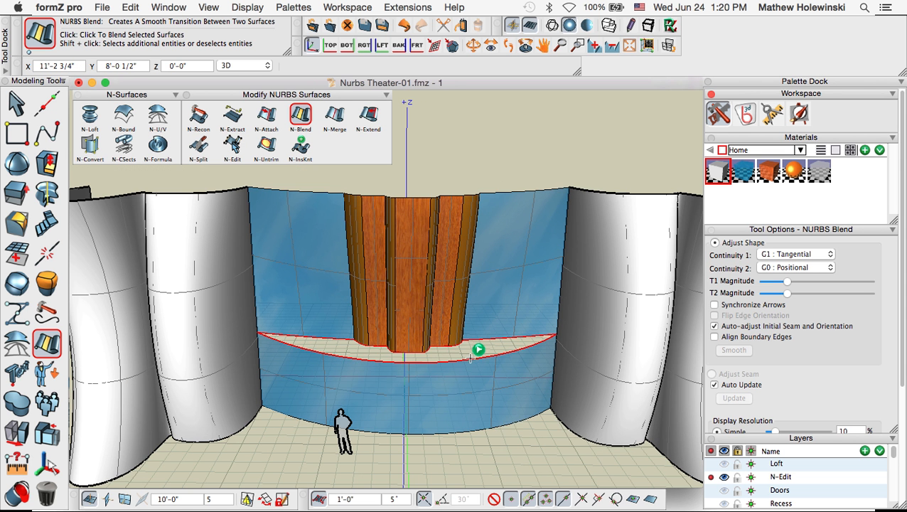
pyautogui.click(506, 447)
pyautogui.moveTo(522, 422); pyautogui.dragTo(476, 307, button='middle')
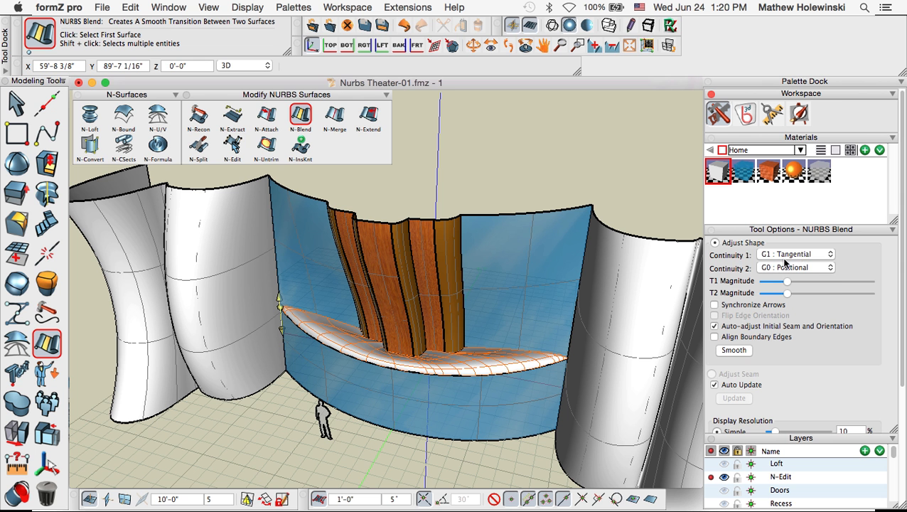
# Set Continuity 1 of the horizontal blend to G0 : Positional and finish the blend
pyautogui.click(807, 255)
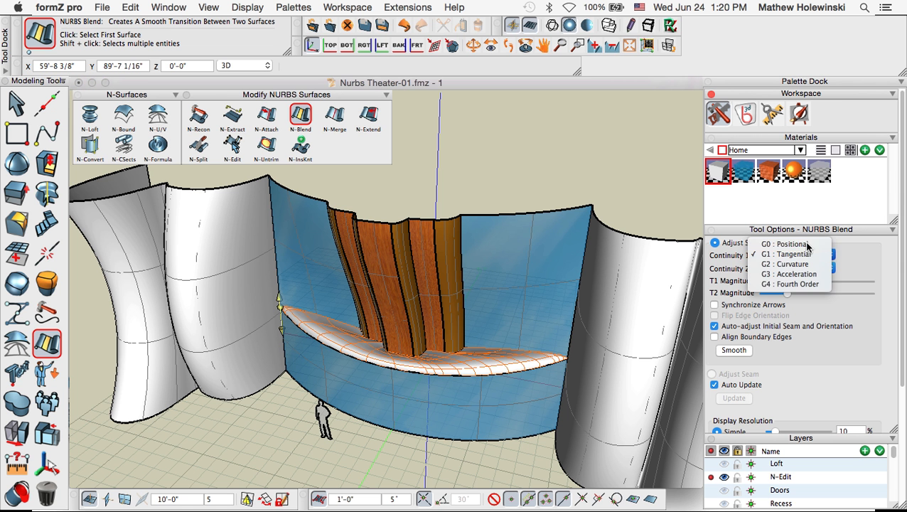
pyautogui.click(807, 248)
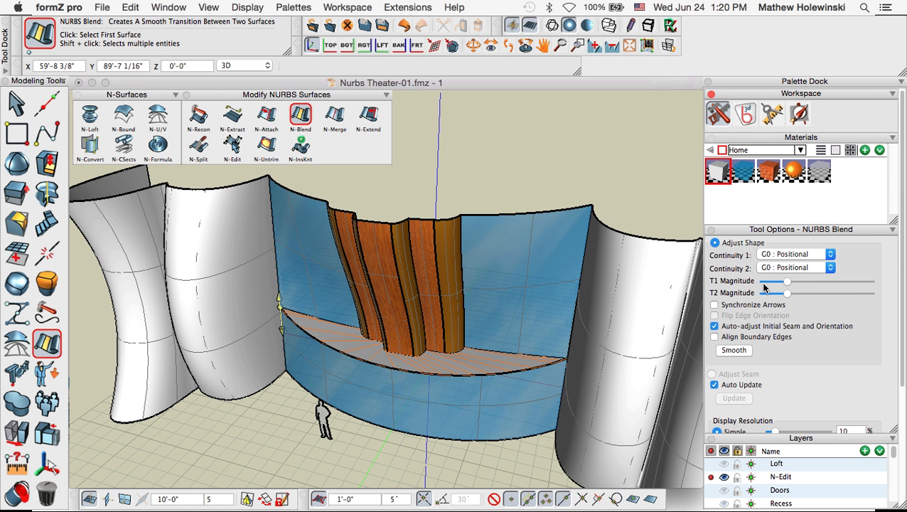
pyautogui.moveTo(579, 287); pyautogui.dragTo(238, 431, button='middle')
pyautogui.moveTo(395, 403); pyautogui.dragTo(455, 403, button='middle')
pyautogui.click(15, 103)
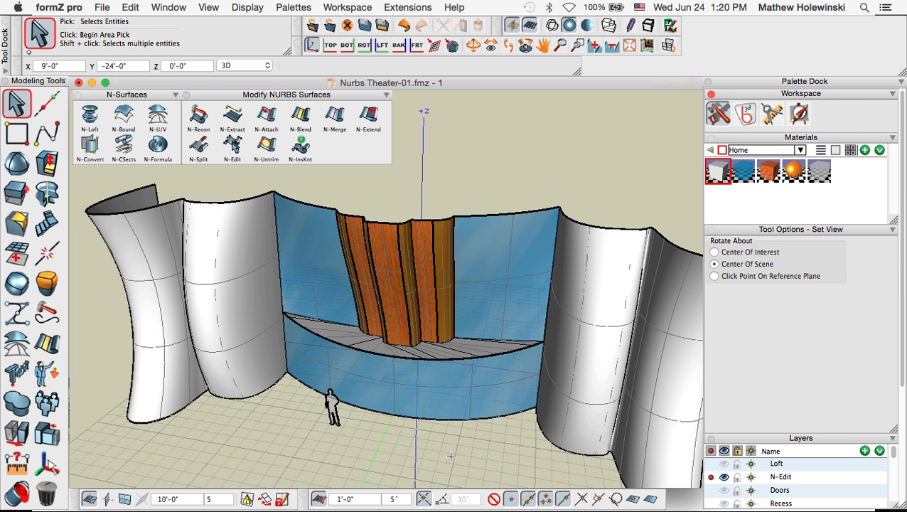
pyautogui.click(457, 402)
pyautogui.click(453, 180)
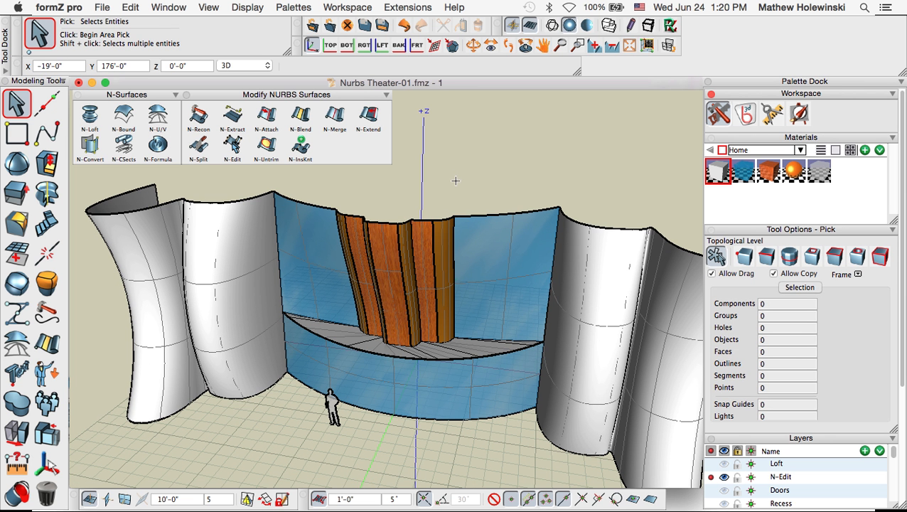
# Undo the blend between the lower curved wall and the upper panels, and clear the selection
pyautogui.press('super+z')
pyautogui.moveTo(510, 225); pyautogui.dragTo(438, 263, button='middle')
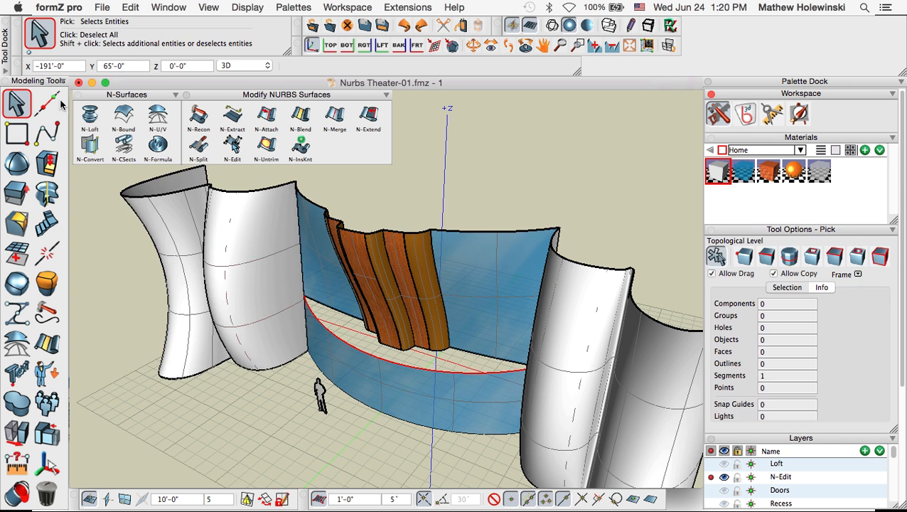
pyautogui.click(18, 104)
pyautogui.click(107, 234)
# Draw a straight line between the two end corners of the lower curved wall's top edge
pyautogui.moveTo(204, 341); pyautogui.dragTo(461, 395, button='middle')
pyautogui.moveTo(558, 445); pyautogui.dragTo(547, 378, button='middle')
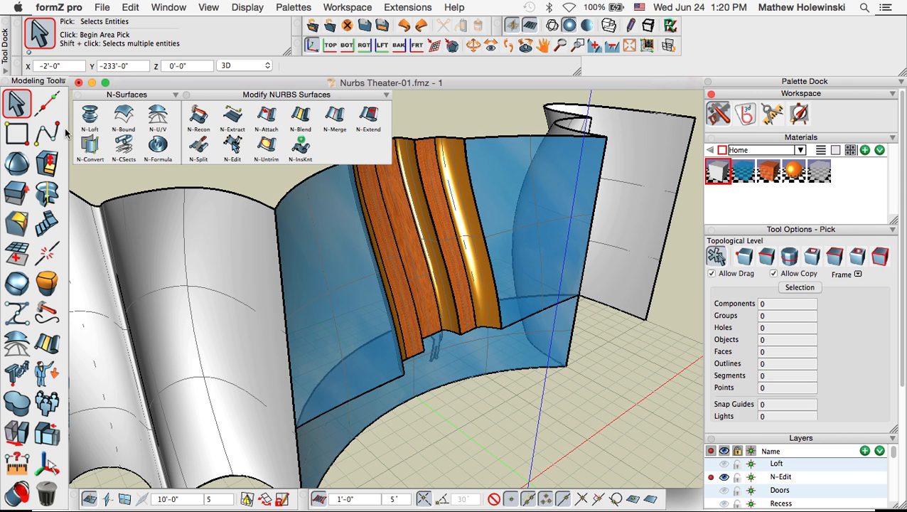
pyautogui.moveTo(66, 134); pyautogui.dragTo(71, 157)
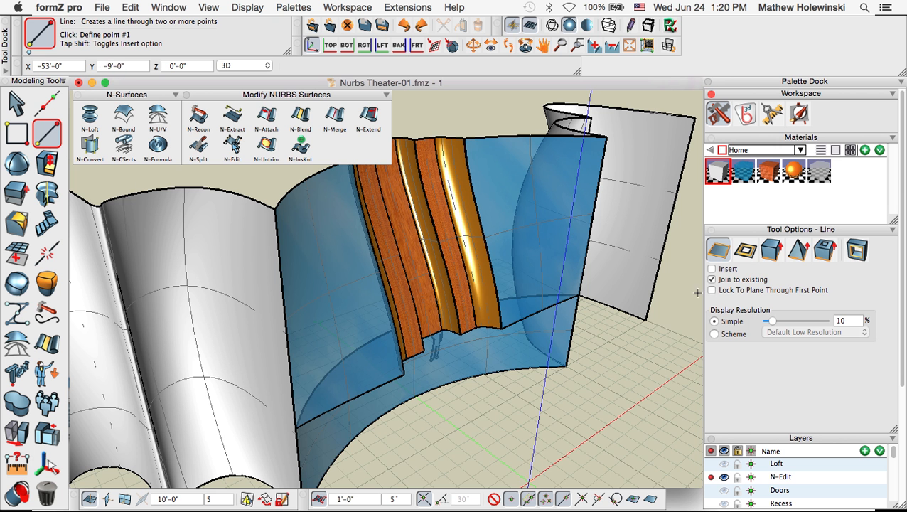
pyautogui.click(722, 258)
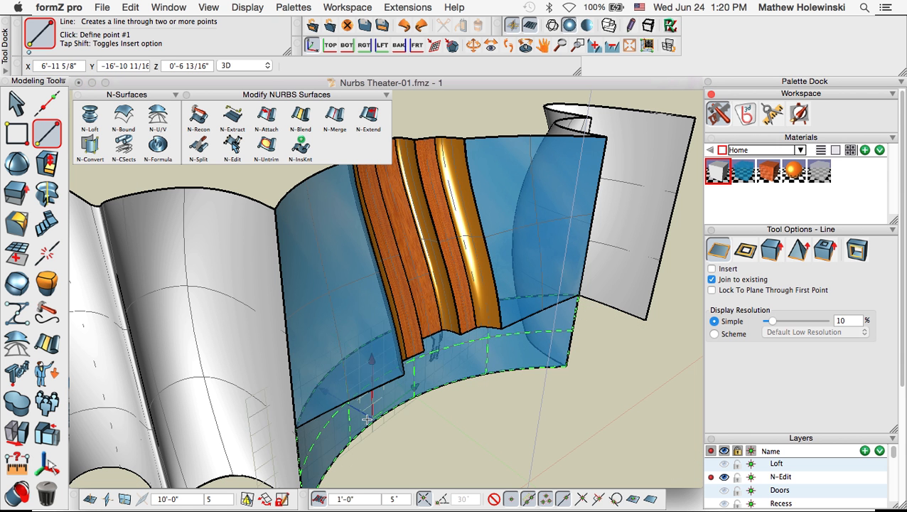
pyautogui.click(298, 427)
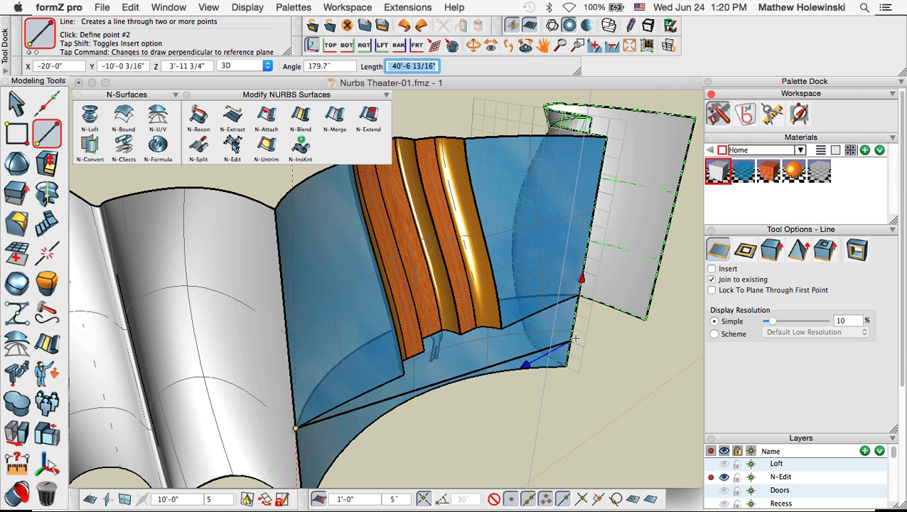
pyautogui.doubleClick(579, 295)
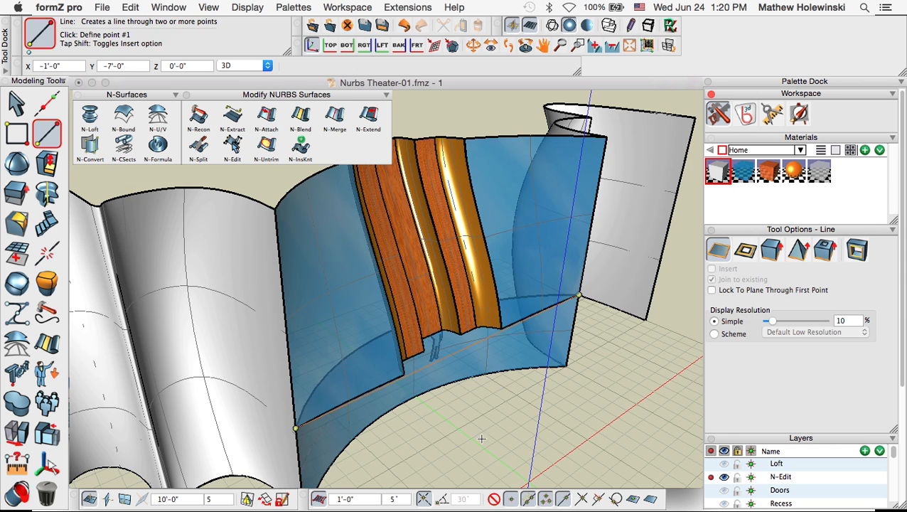
# Blend the lower curved wall's top edge to the straight line between its end corners with NURBS Blend
pyautogui.moveTo(440, 439); pyautogui.dragTo(583, 435, button='middle')
pyautogui.moveTo(220, 405); pyautogui.dragTo(470, 421, button='middle')
pyautogui.click(300, 115)
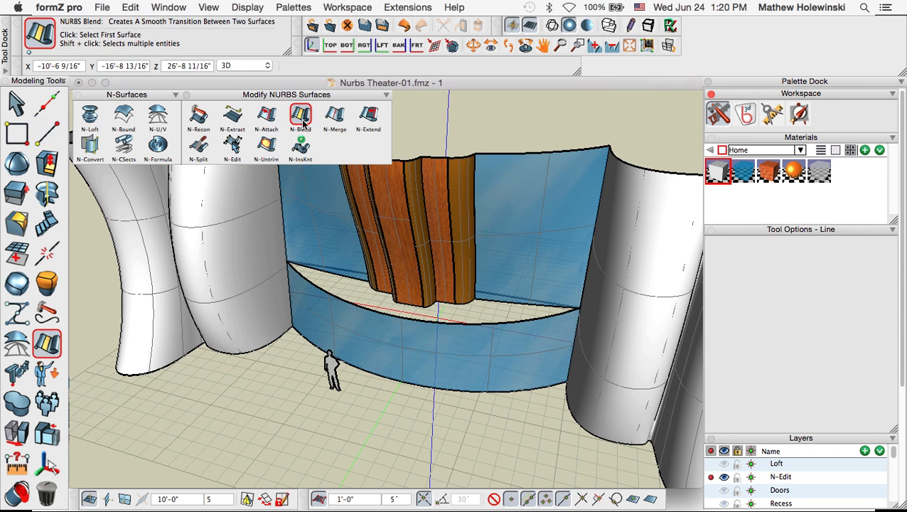
pyautogui.click(352, 308)
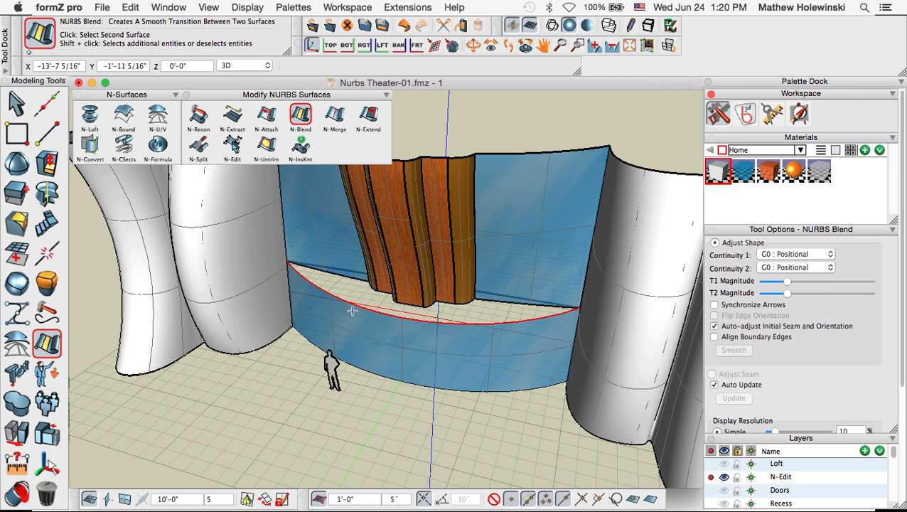
pyautogui.moveTo(499, 320); pyautogui.dragTo(367, 344, button='middle')
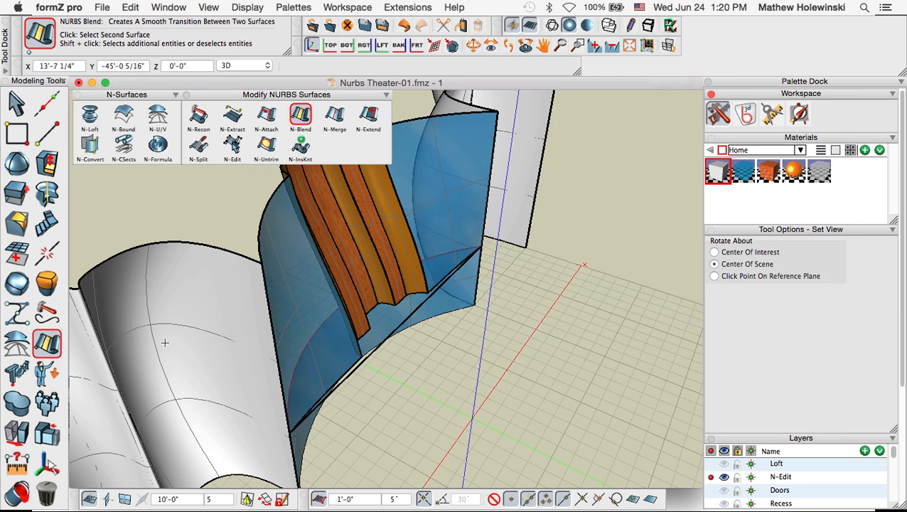
pyautogui.click(389, 339)
pyautogui.moveTo(430, 375); pyautogui.dragTo(533, 302, button='middle')
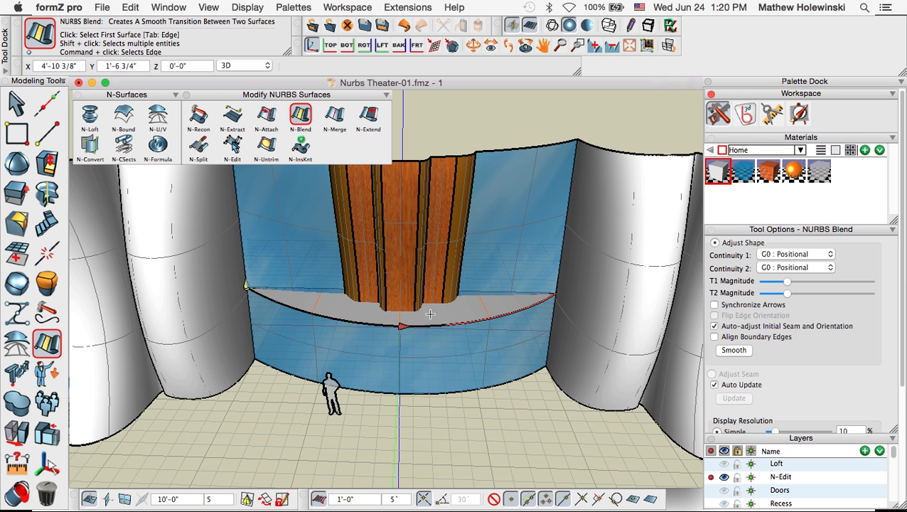
# Finish the blend and examine the whole theater with its closed horizontal ledge from several angles
pyautogui.moveTo(512, 458); pyautogui.dragTo(482, 430, button='middle')
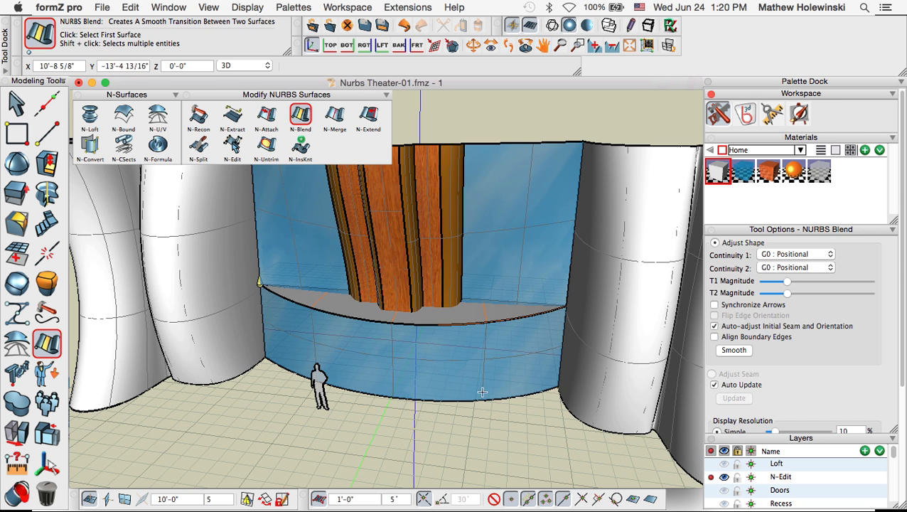
pyautogui.moveTo(483, 392); pyautogui.dragTo(399, 381, button='middle')
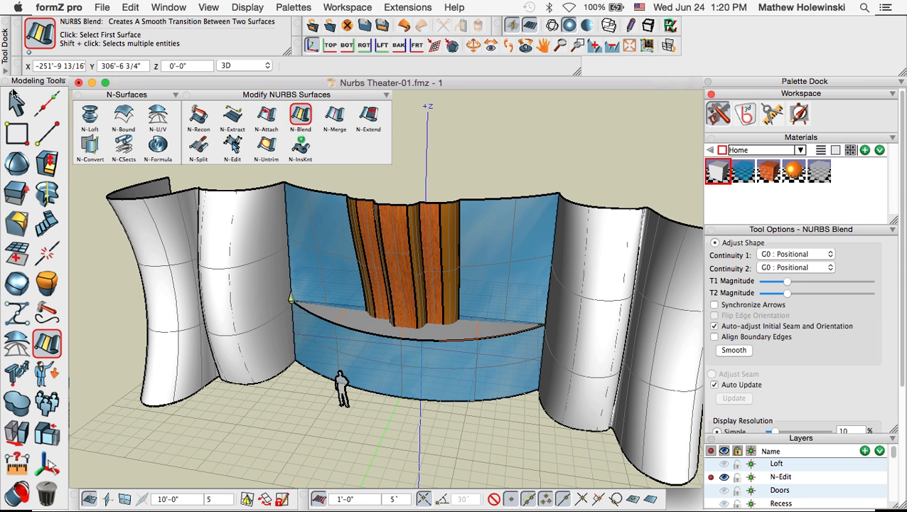
pyautogui.click(15, 101)
pyautogui.moveTo(478, 166); pyautogui.dragTo(462, 195, button='middle')
pyautogui.scroll(-3, 414, 250)
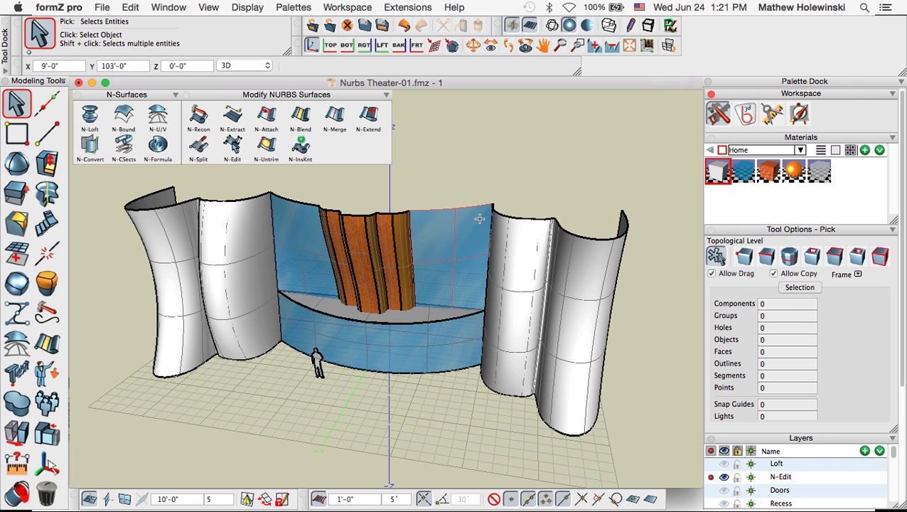
pyautogui.moveTo(510, 163); pyautogui.dragTo(491, 241, button='middle')
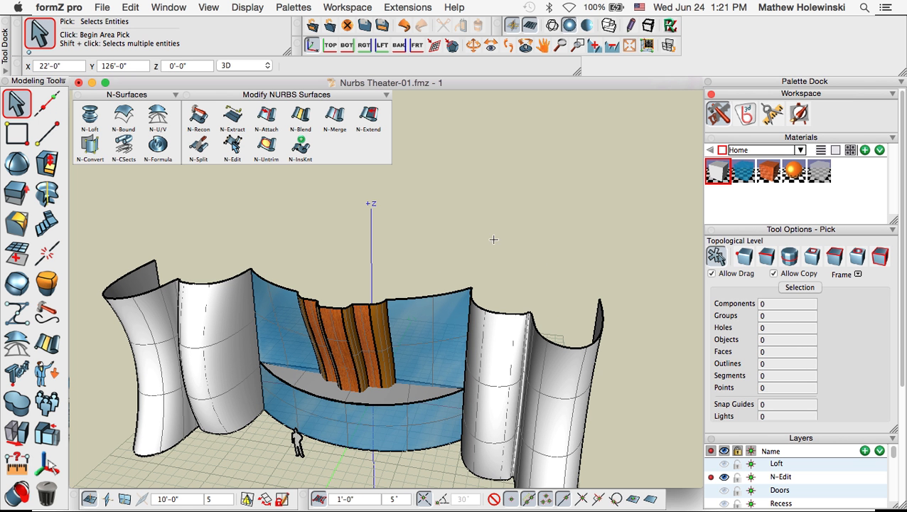
pyautogui.moveTo(561, 259); pyautogui.dragTo(541, 266, button='middle')
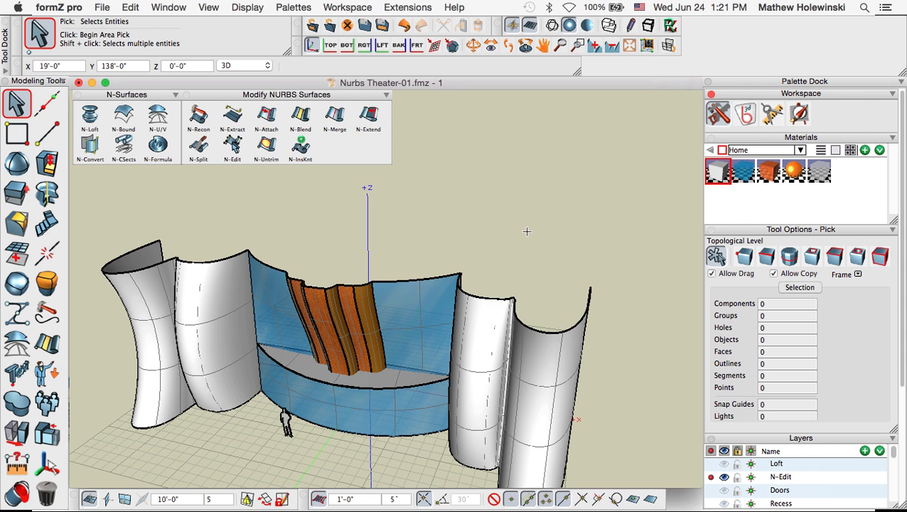
pyautogui.press('super+Tab')
pyautogui.press('Right')
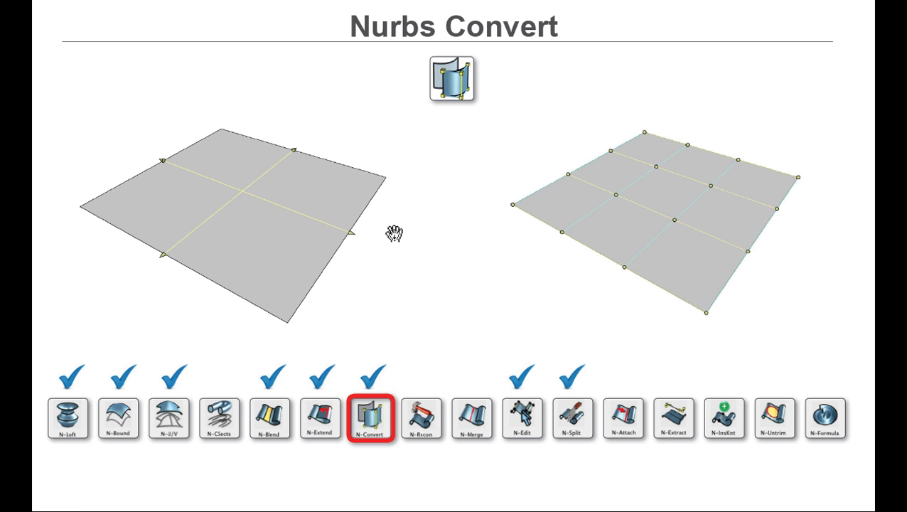
pyautogui.press('super+Tab')
# Draw a horizontal 20'-0" by 20'-0" rectangle starting at the upper end corner of the blue panel beside the white curved wall
pyautogui.scroll(-3, 427, 230)
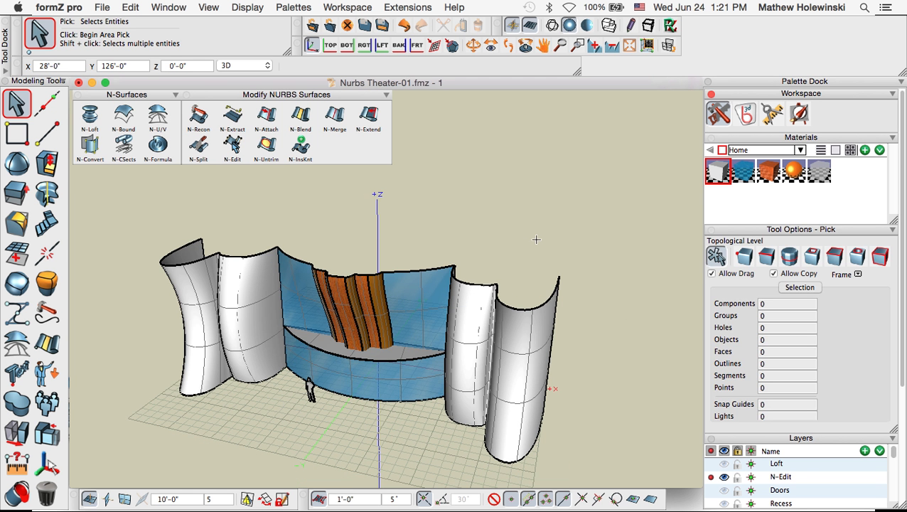
pyautogui.moveTo(537, 239); pyautogui.dragTo(470, 264, button='middle')
pyautogui.click(10, 135)
pyautogui.scroll(2, 470, 265)
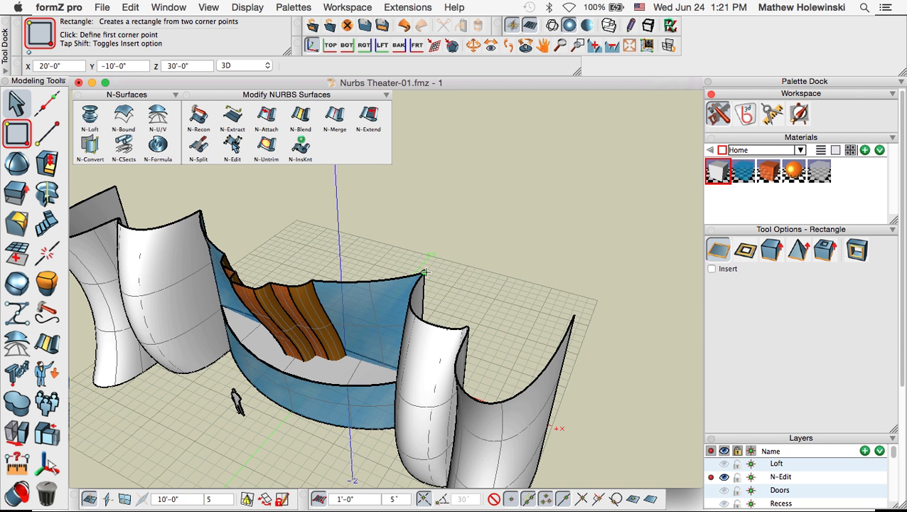
pyautogui.click(423, 272)
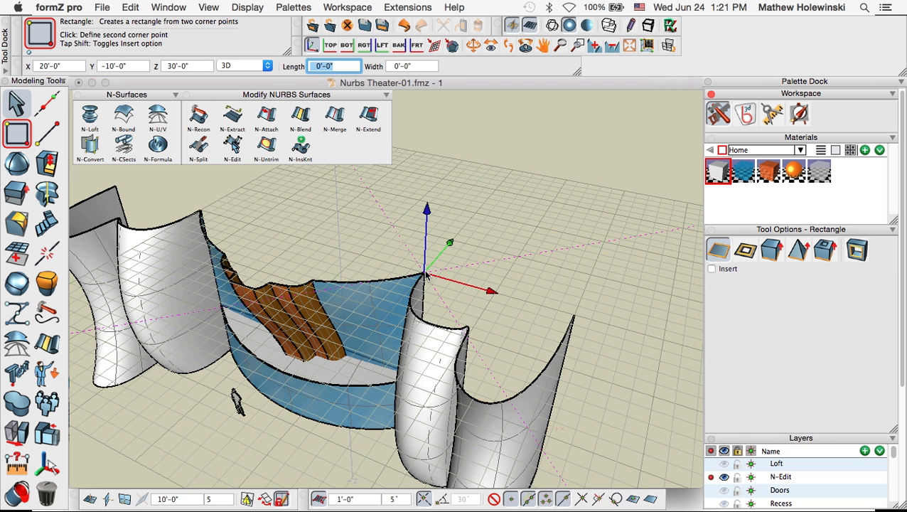
pyautogui.click(603, 243)
pyautogui.moveTo(603, 243); pyautogui.dragTo(510, 265, button='middle')
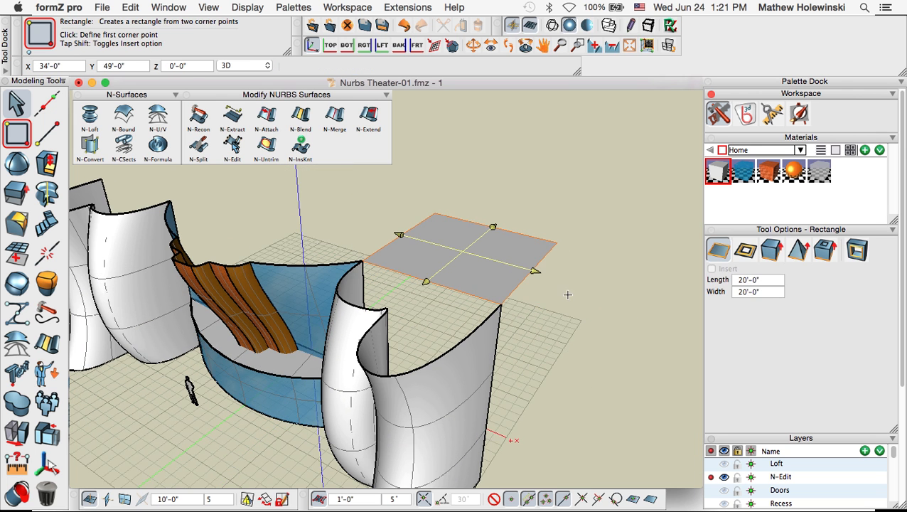
pyautogui.moveTo(566, 294); pyautogui.dragTo(451, 313, button='middle')
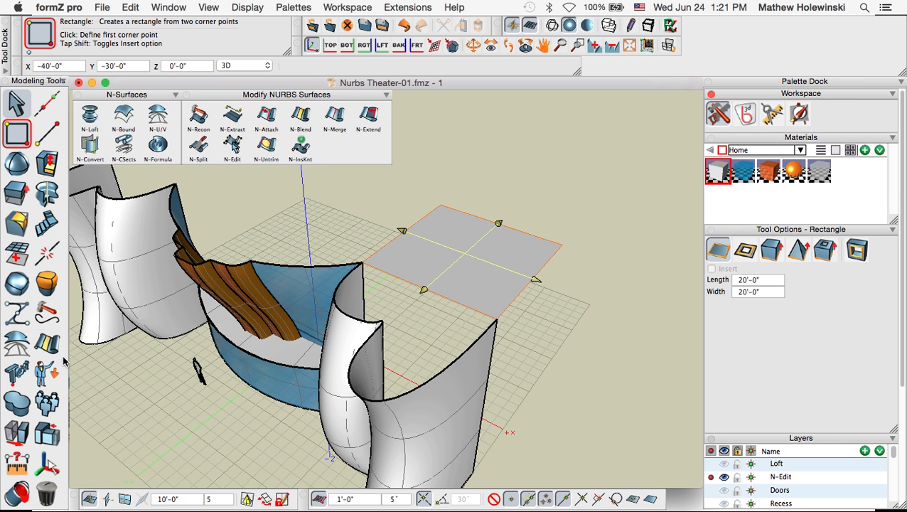
# Move the rectangle horizontally away from the wall, and raise it 10'-0" perpendicular to the reference plane
pyautogui.press('m')
pyautogui.click(463, 251)
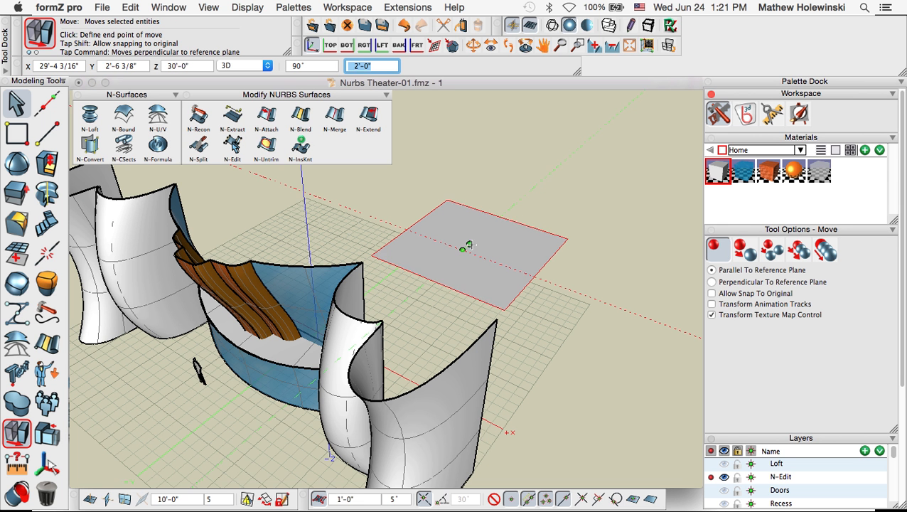
pyautogui.click(483, 233)
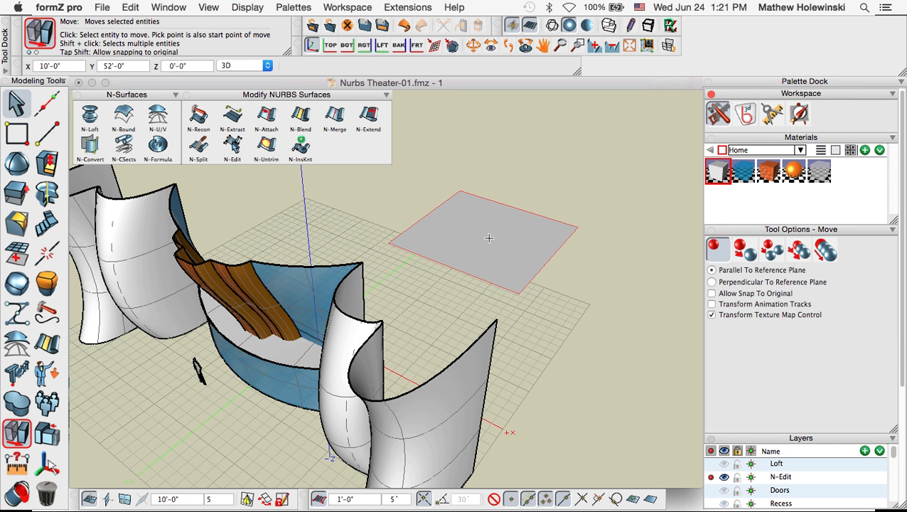
pyautogui.click(487, 239)
pyautogui.press('super')
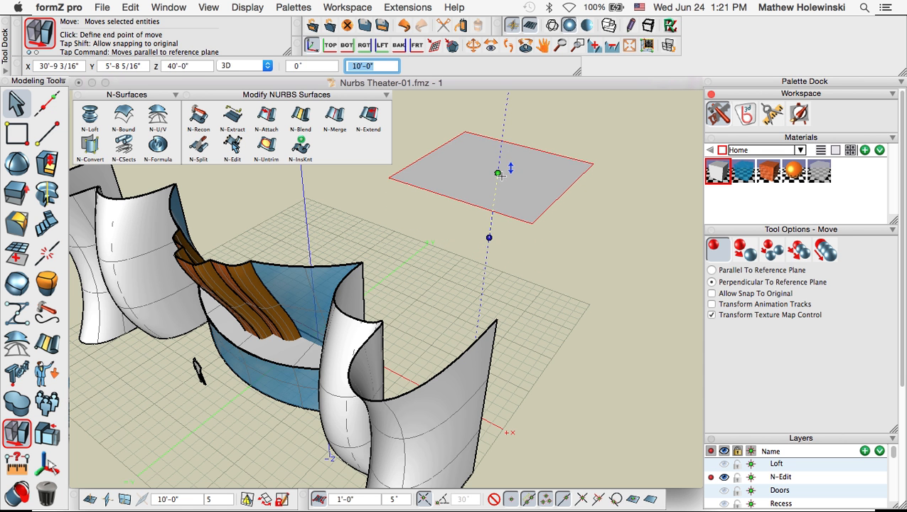
pyautogui.click(503, 172)
pyautogui.moveTo(512, 292); pyautogui.dragTo(530, 303, button='middle')
pyautogui.keyDown('shift'); pyautogui.moveTo(489, 282); pyautogui.dragTo(517, 296, button='middle'); pyautogui.keyUp('shift')
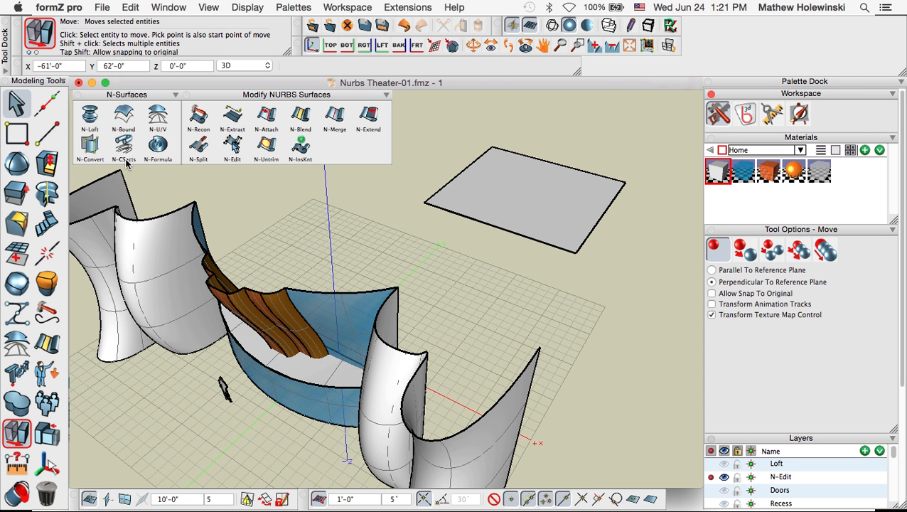
# Convert the raised rectangle to a NURBS surface with NURBS Convert and show its controls
pyautogui.click(89, 144)
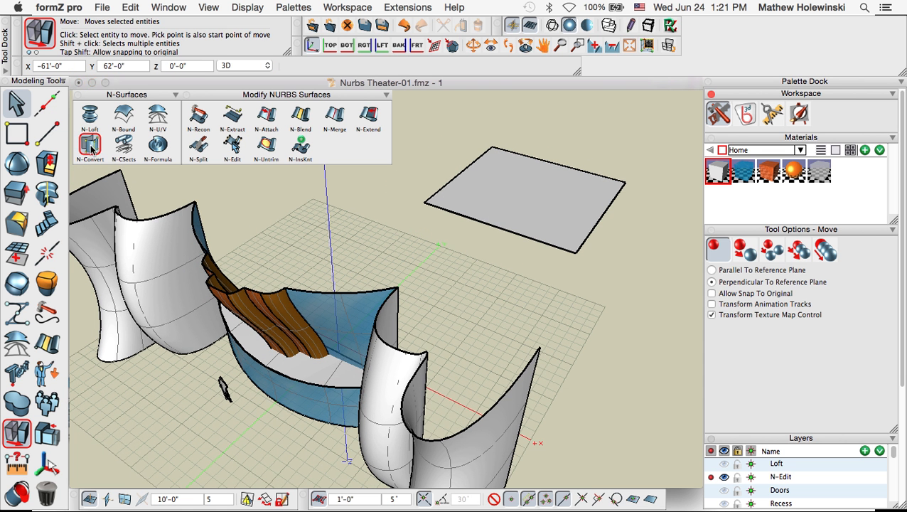
pyautogui.click(532, 186)
pyautogui.moveTo(575, 322); pyautogui.dragTo(578, 306, button='middle')
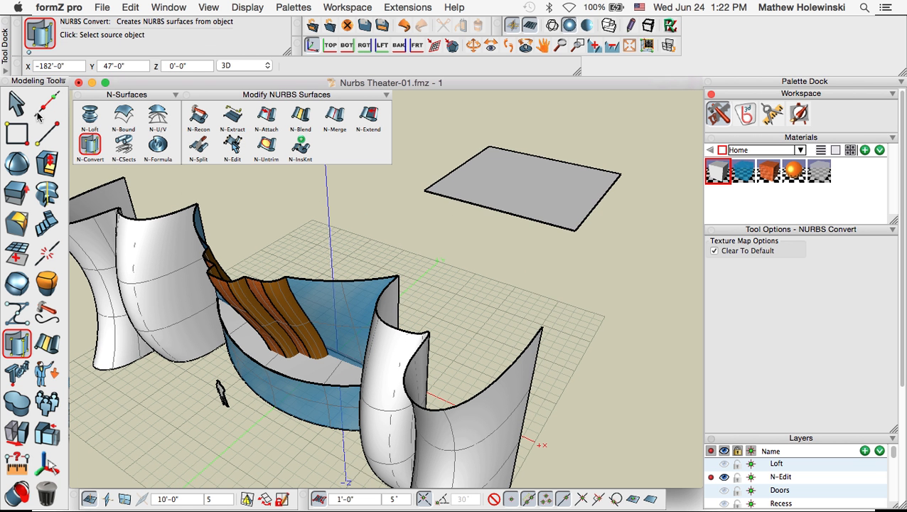
pyautogui.click(19, 104)
pyautogui.rightClick(519, 188)
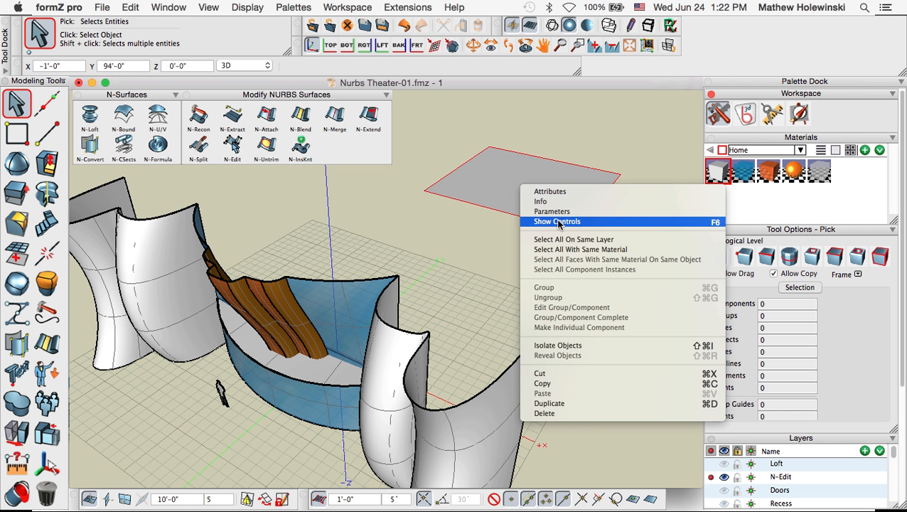
pyautogui.click(540, 219)
pyautogui.moveTo(505, 258); pyautogui.dragTo(492, 266, button='middle')
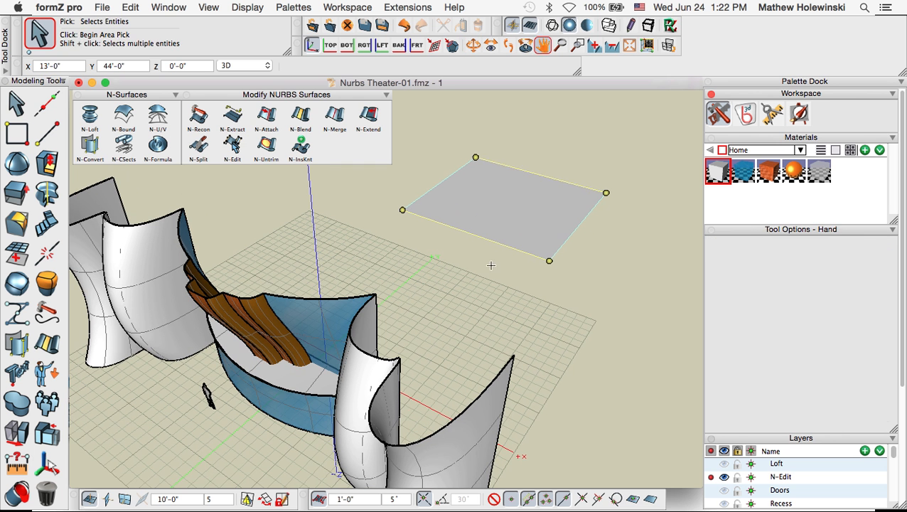
# Try raising two opposite corner control points of the converted surface, and undo both moves
pyautogui.moveTo(606, 193); pyautogui.dragTo(625, 120)
pyautogui.moveTo(403, 210); pyautogui.dragTo(404, 118)
pyautogui.moveTo(524, 301); pyautogui.dragTo(551, 334, button='middle')
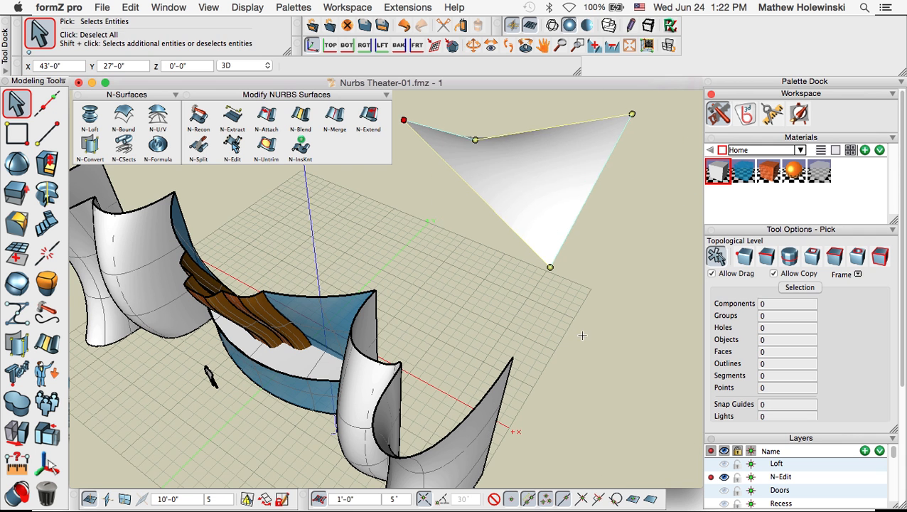
pyautogui.press('super+z')
pyautogui.press('super+z')
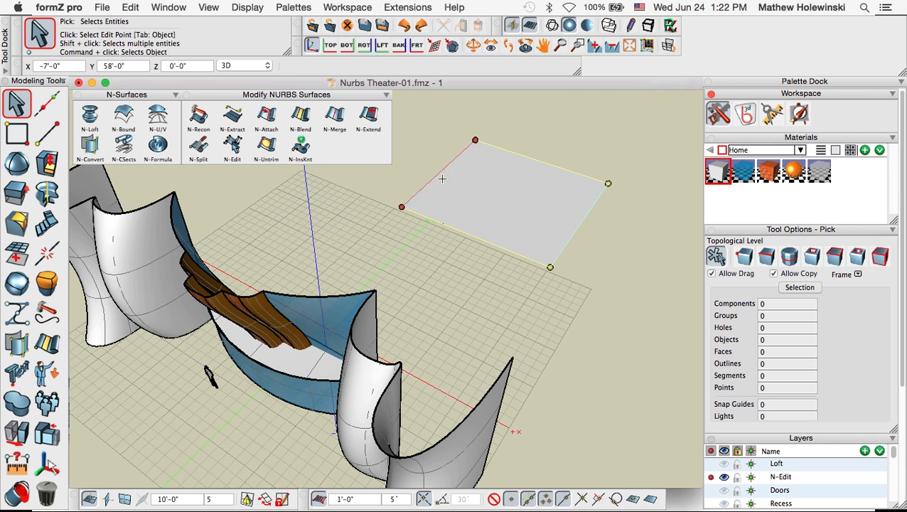
pyautogui.press('super+Tab')
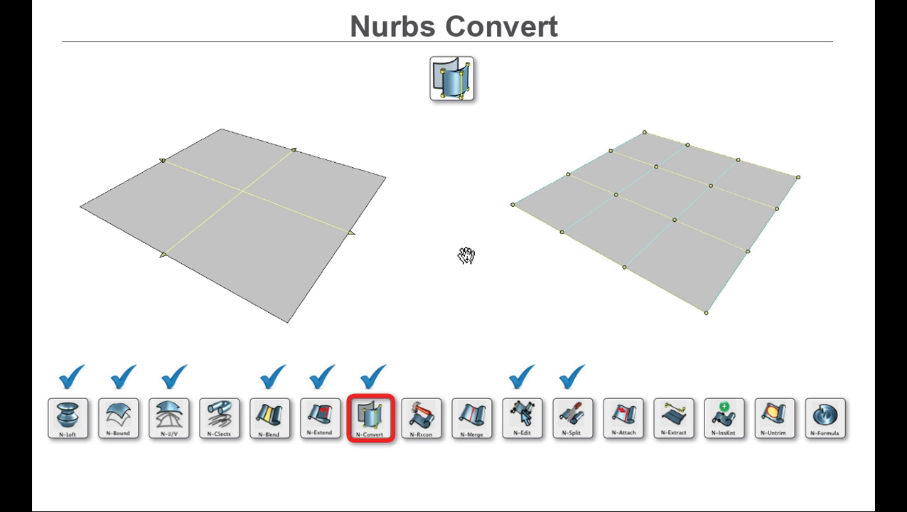
pyautogui.click(466, 256)
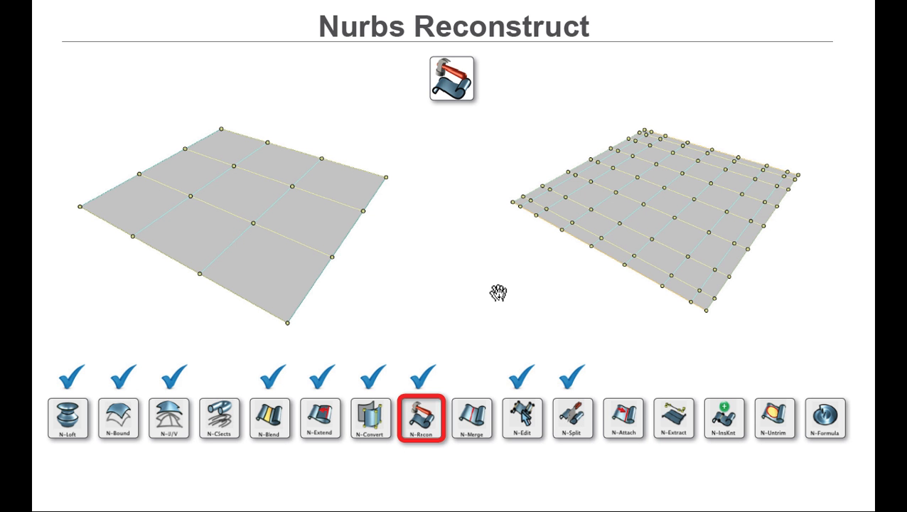
pyautogui.click(499, 293)
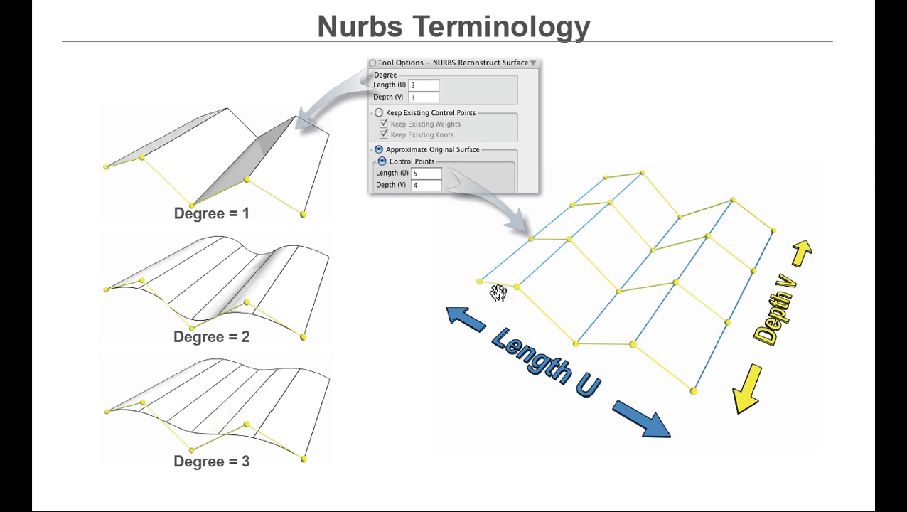
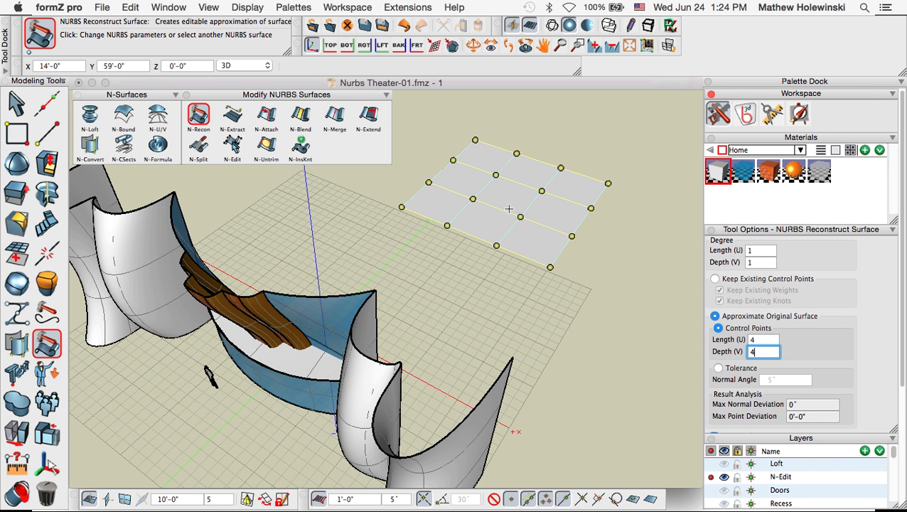
# Pull a control point on the surface's near edge downward, and reconstruct the surface with Degree Length (U) 3 and Depth (V) 3
pyautogui.moveTo(496, 246); pyautogui.dragTo(488, 287)
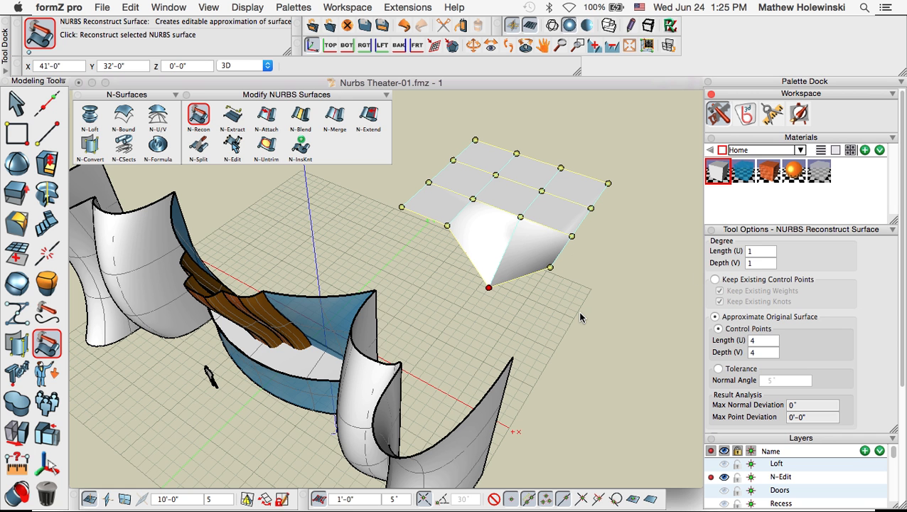
pyautogui.doubleClick(756, 252)
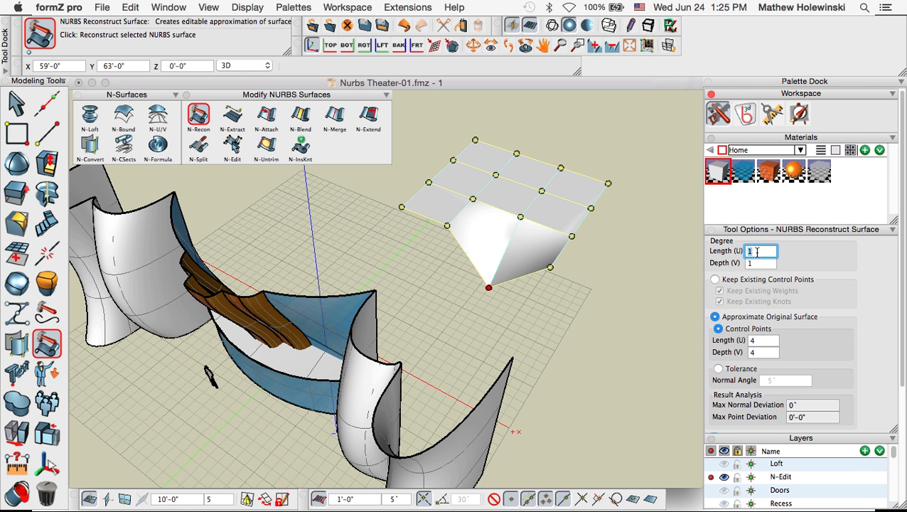
pyautogui.write('3')
pyautogui.press('Tab')
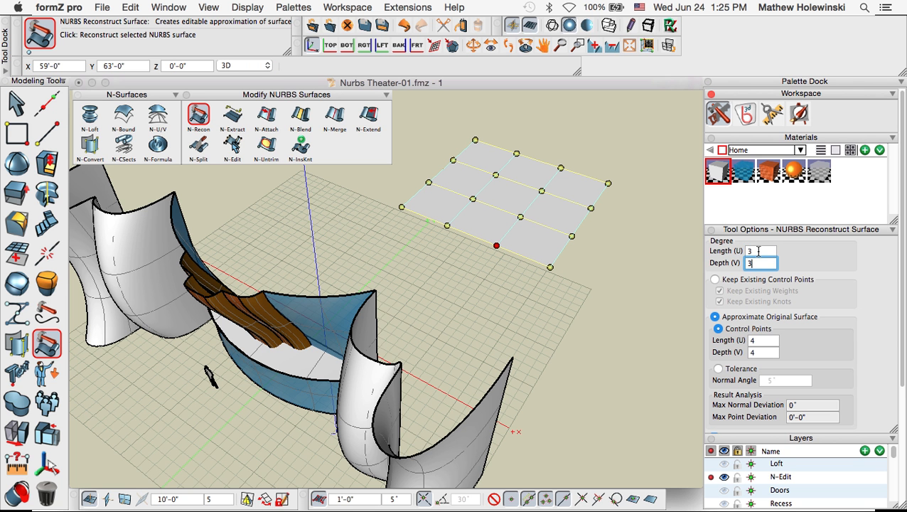
pyautogui.write('3')
pyautogui.press('Return')
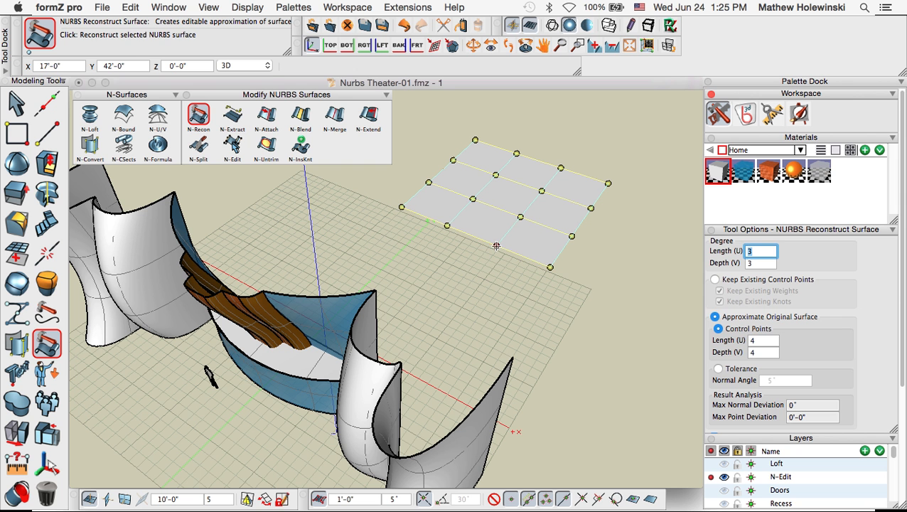
# Pull the same near-edge control point of the degree 3 surface downward, perpendicular to the reference plane
pyautogui.click(496, 245)
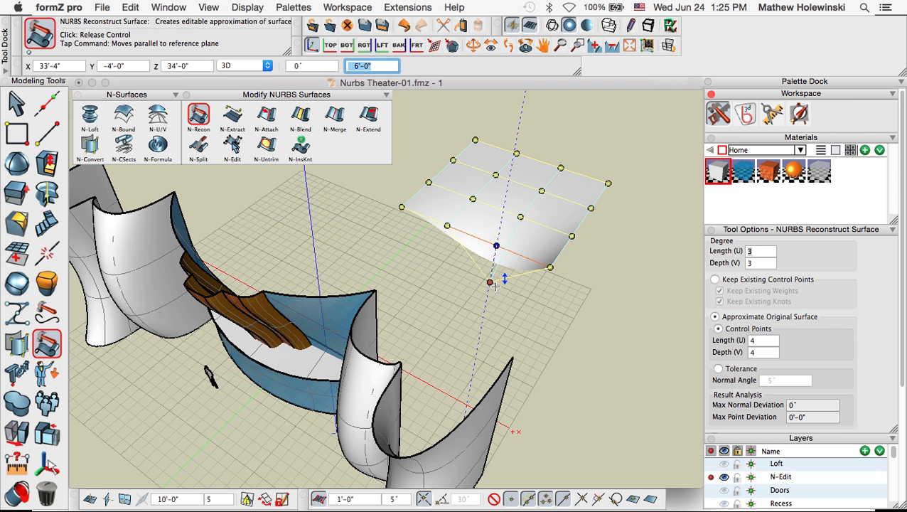
pyautogui.click(484, 312)
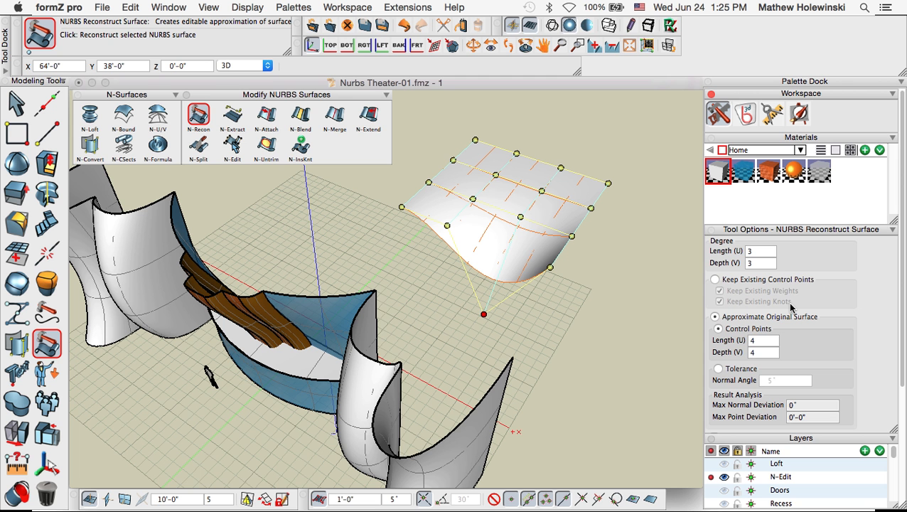
# Move the lowered near-edge control point back up level with the surface, and pull it outward parallel to the reference plane
pyautogui.click(484, 313)
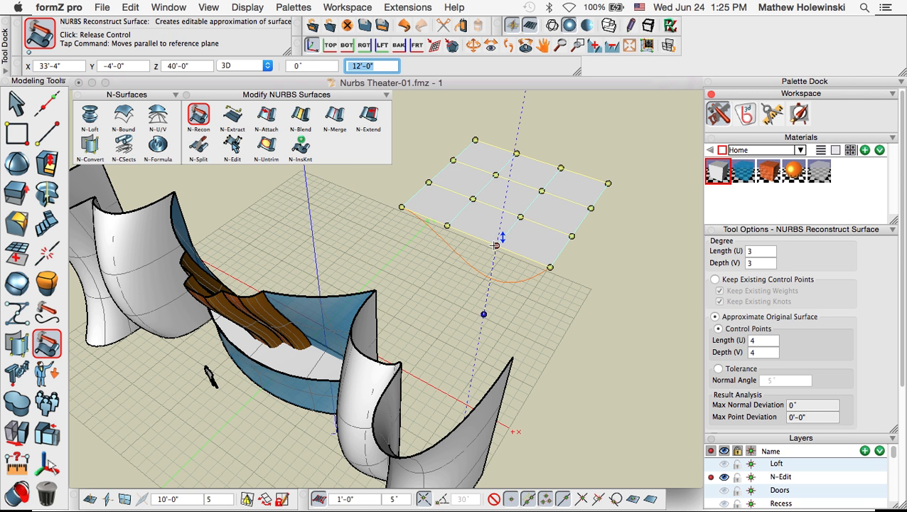
pyautogui.click(496, 246)
pyautogui.click(496, 247)
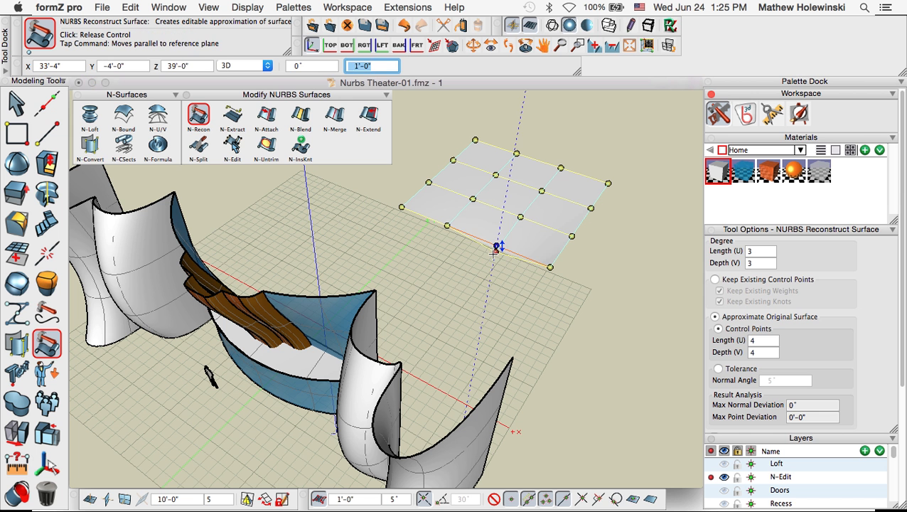
pyautogui.press('super')
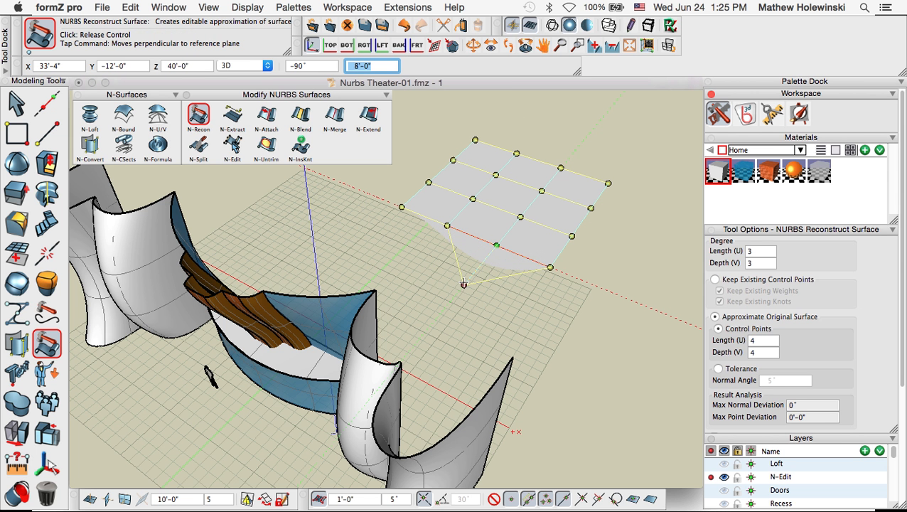
pyautogui.click(455, 295)
pyautogui.moveTo(456, 296); pyautogui.dragTo(479, 240, button='middle')
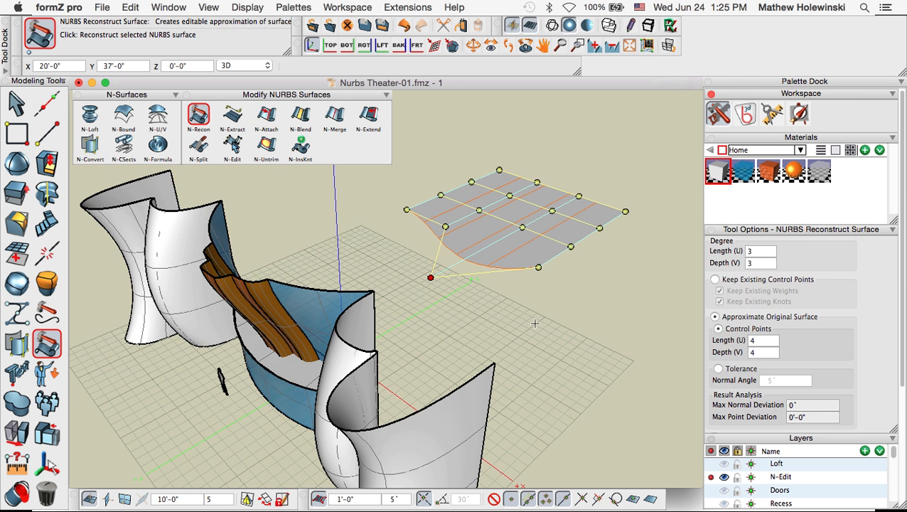
pyautogui.moveTo(533, 323); pyautogui.dragTo(490, 252, button='middle')
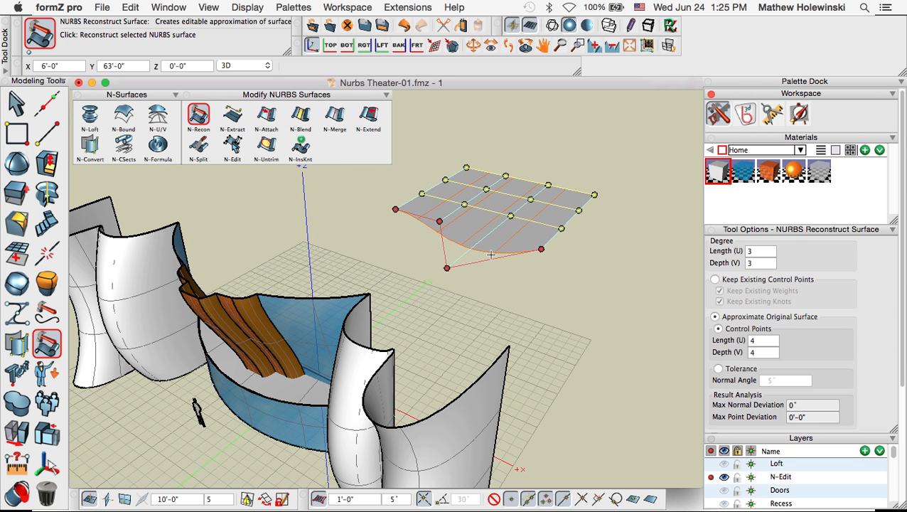
# Create a NURBS Blend from the raised surface's curved near edge to the top edge of the white curved wall below it
pyautogui.click(300, 118)
pyautogui.moveTo(601, 302); pyautogui.dragTo(513, 249, button='middle')
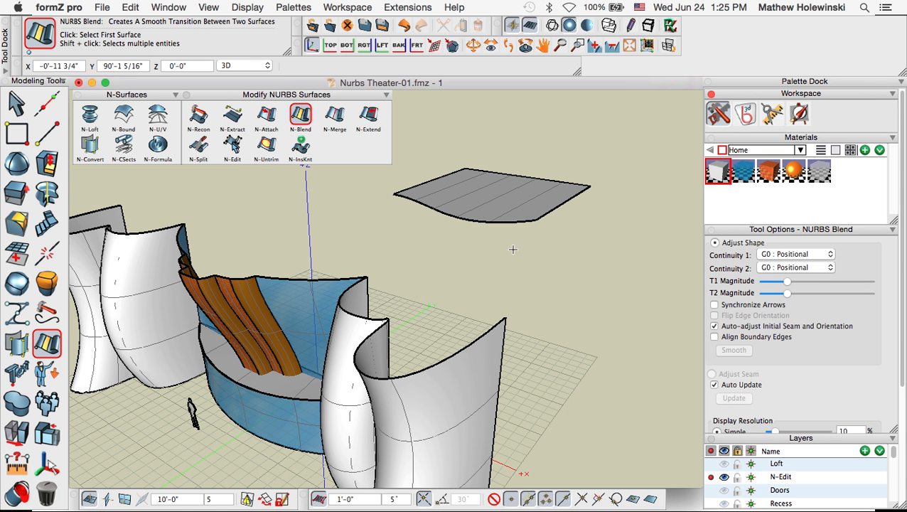
pyautogui.click(477, 220)
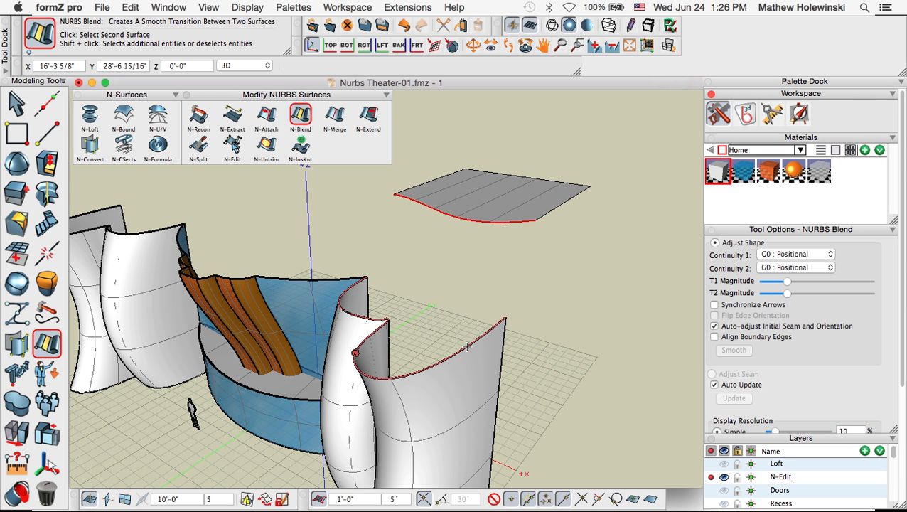
pyautogui.click(468, 347)
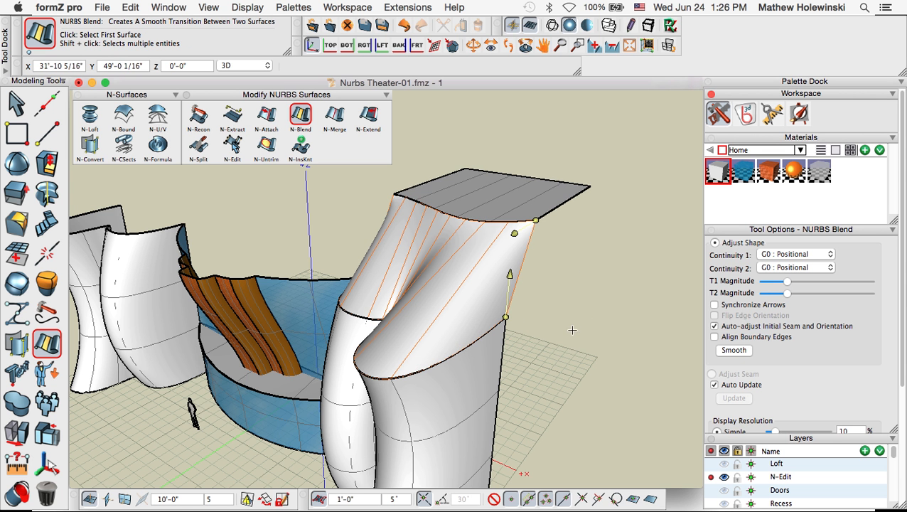
# Set both continuities of the blend between the column and the flat roof surface to G1 : Tangential and adjust its T1 magnitude slightly
pyautogui.moveTo(571, 331); pyautogui.dragTo(626, 333, button='middle')
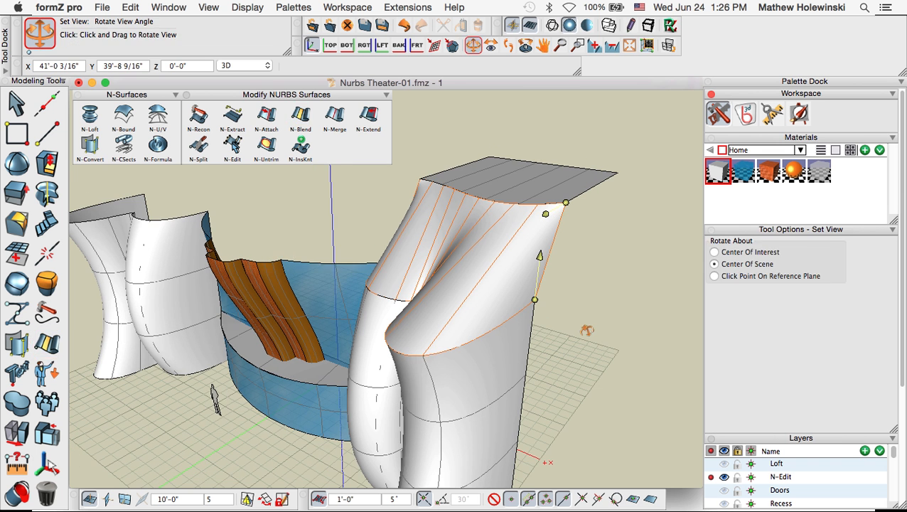
pyautogui.click(779, 257)
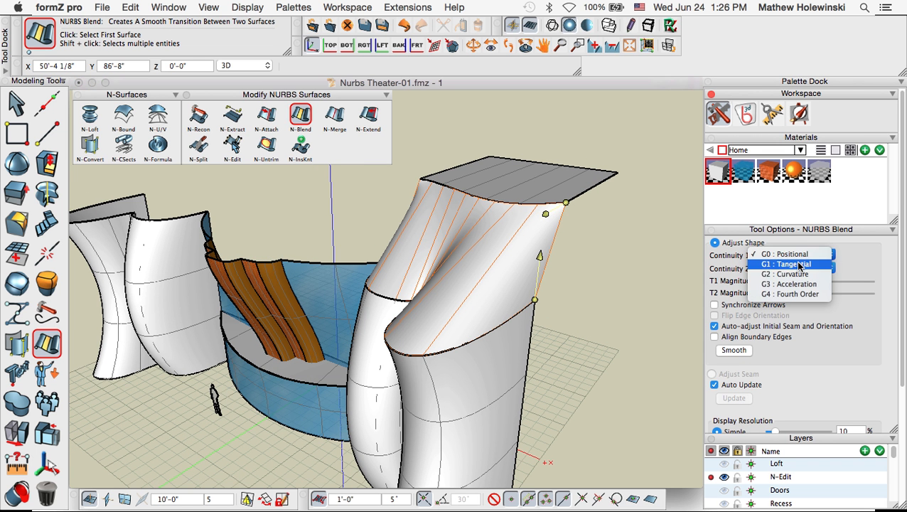
pyautogui.click(793, 265)
pyautogui.click(801, 269)
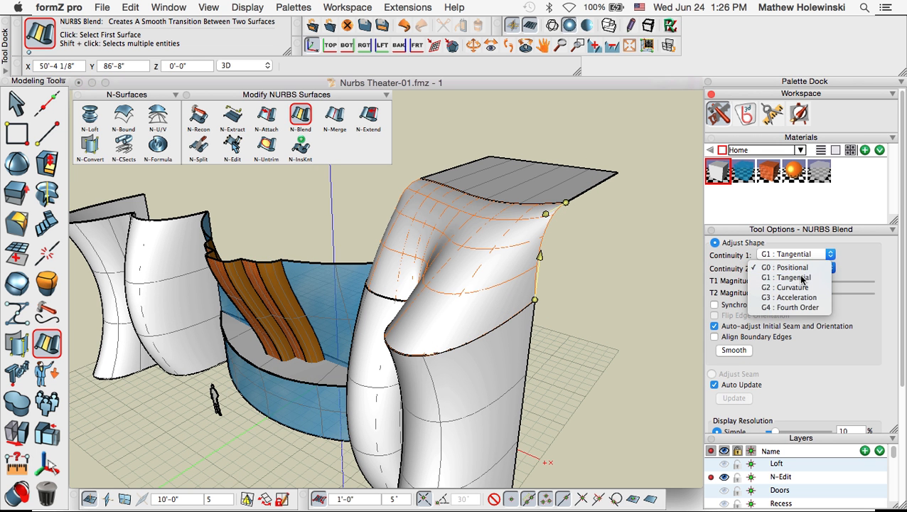
pyautogui.click(777, 278)
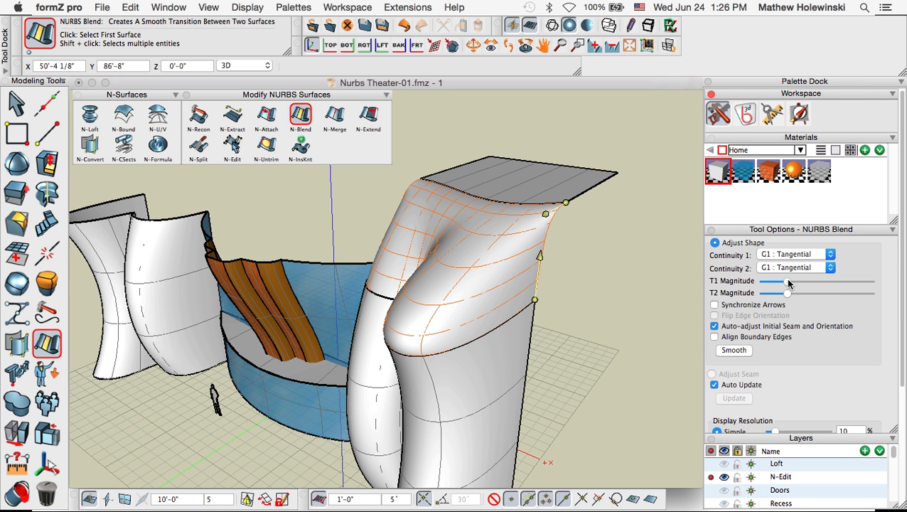
pyautogui.moveTo(791, 283)
pyautogui.mouseDown()
pyautogui.moveTo(828, 290)
pyautogui.moveTo(766, 285)
pyautogui.moveTo(787, 286)
pyautogui.mouseUp()
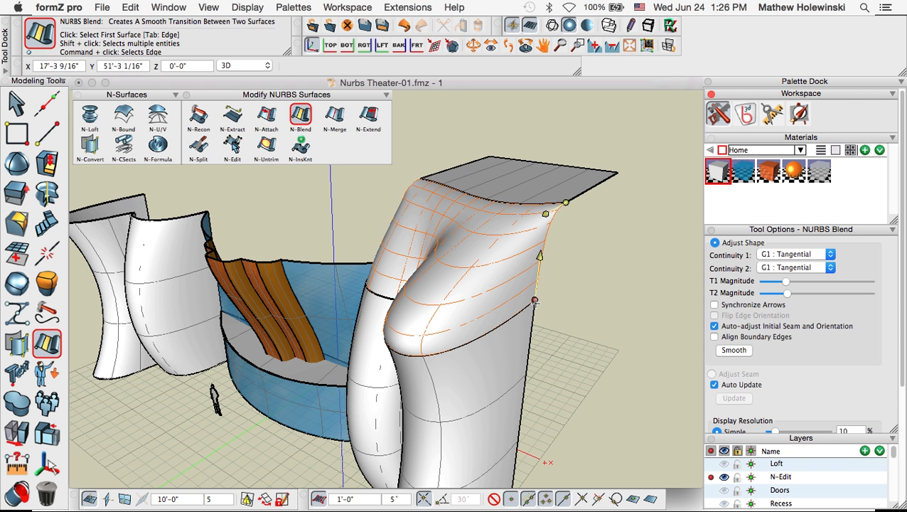
# Move the blend's lower tangent control along its bottom edge to the fold between the two column lobes and finish the blend
pyautogui.moveTo(535, 300); pyautogui.dragTo(388, 306)
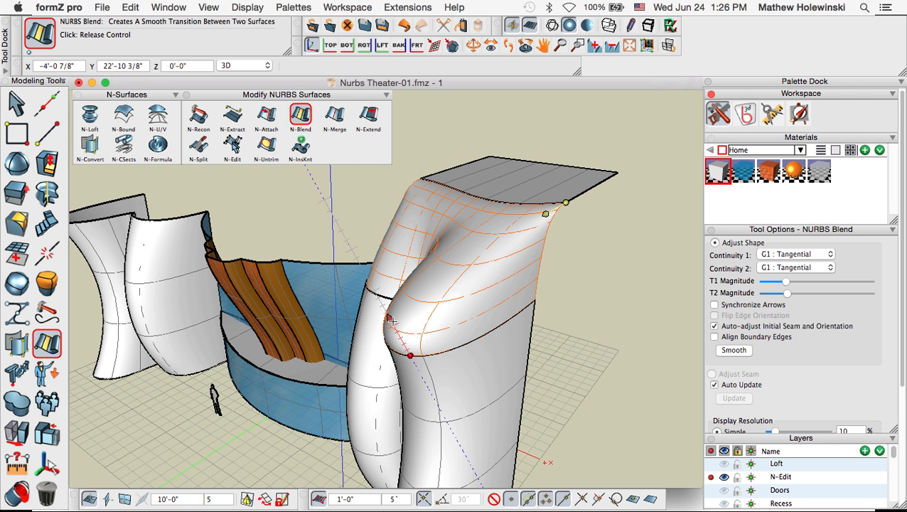
pyautogui.click(390, 319)
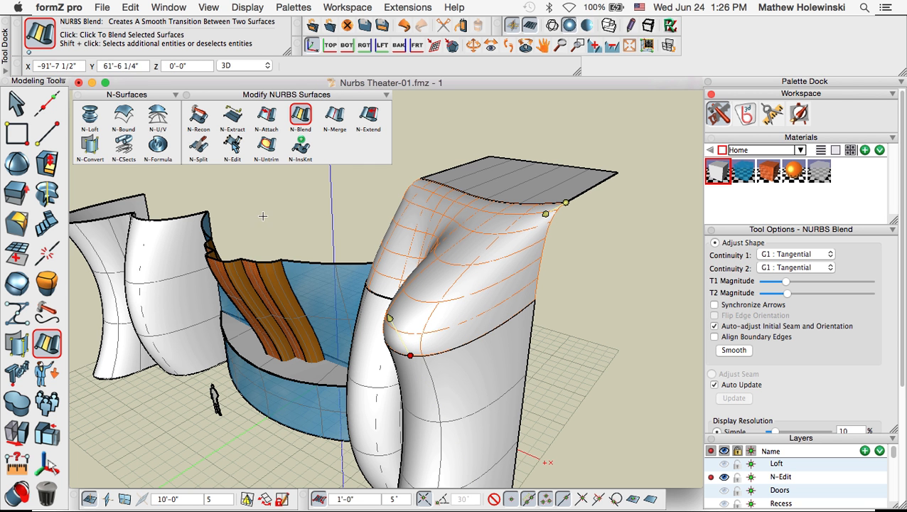
pyautogui.click(16, 103)
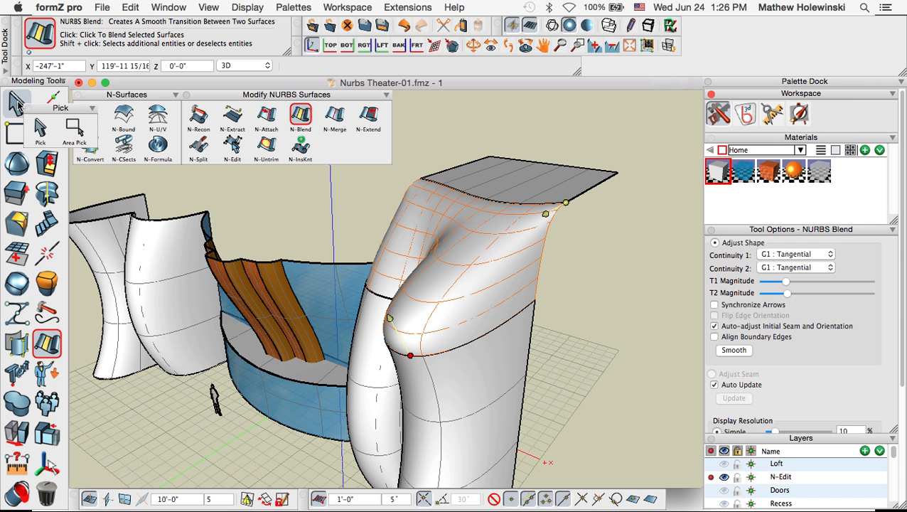
# Hide the control points of the flat roof surface above the column and frame the whole theater
pyautogui.moveTo(637, 284); pyautogui.dragTo(620, 288, button='middle')
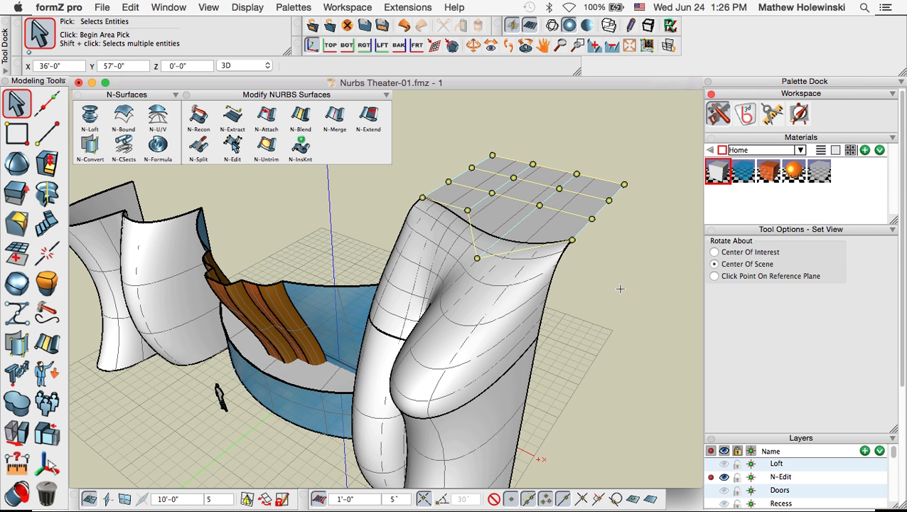
pyautogui.rightClick(499, 212)
pyautogui.click(534, 247)
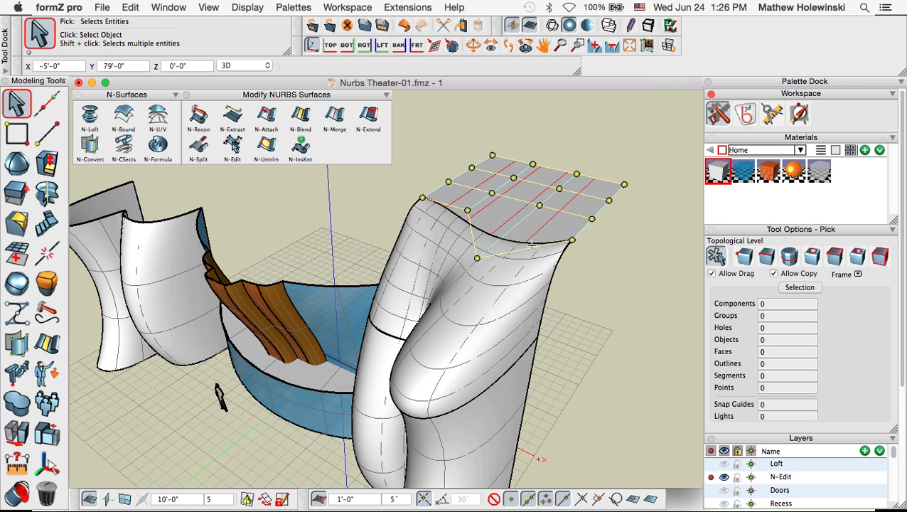
pyautogui.moveTo(589, 301); pyautogui.dragTo(633, 276, button='middle')
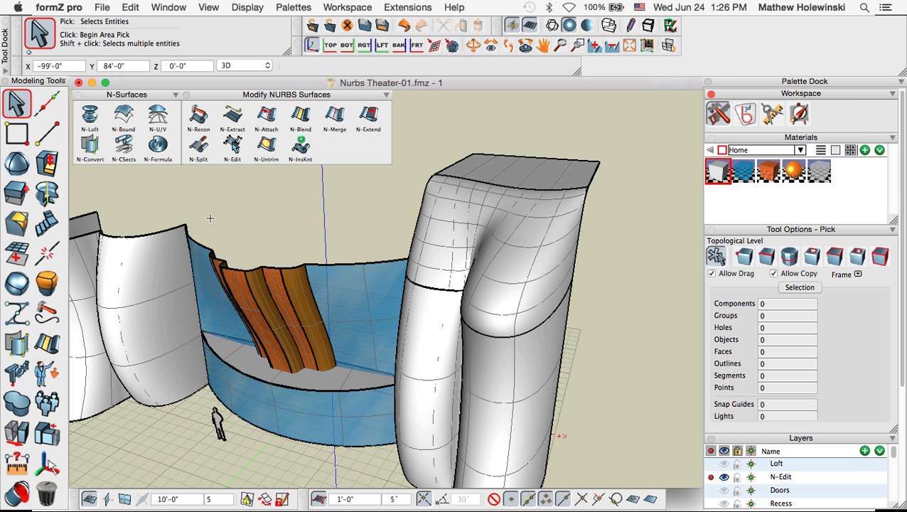
pyautogui.moveTo(335, 222); pyautogui.dragTo(398, 229, button='middle')
pyautogui.scroll(-4, 336, 218)
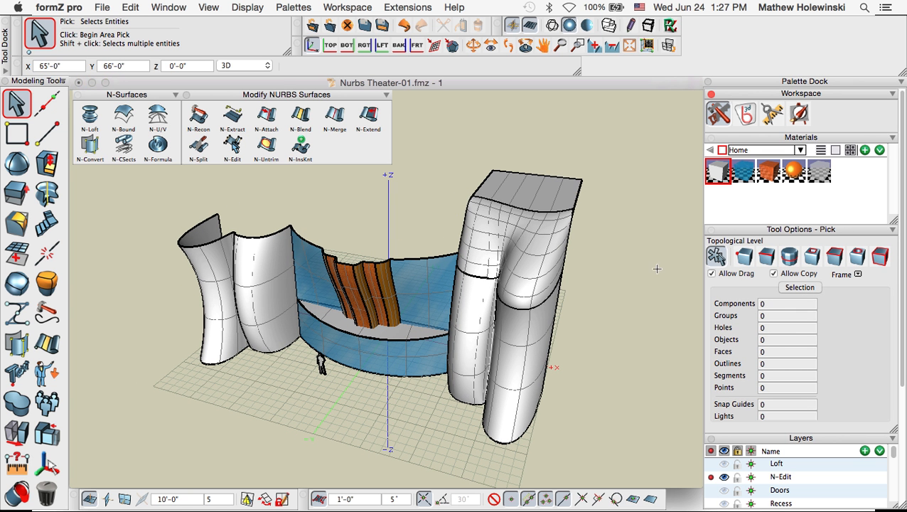
# Mirror a copy of the roof surface and its blend about the Y axis onto the opposite columns and clear the selection
pyautogui.click(540, 229)
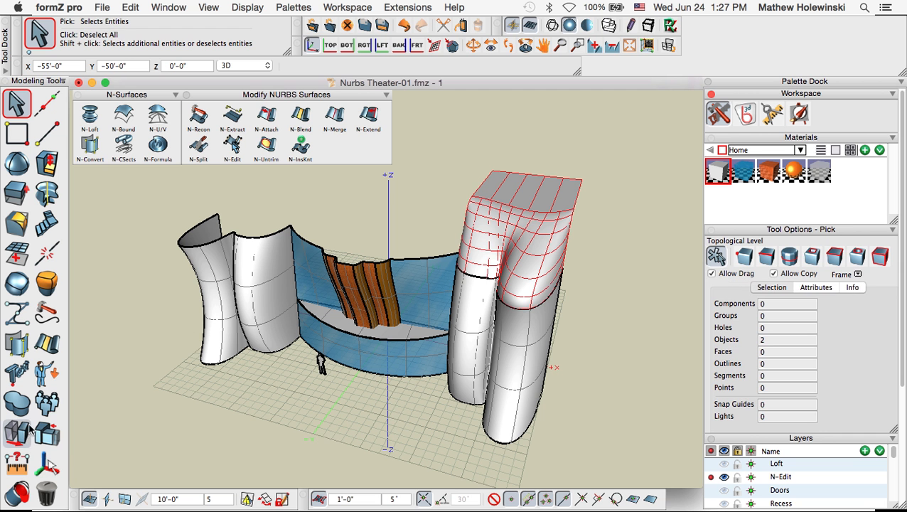
pyautogui.moveTo(32, 430); pyautogui.dragTo(211, 452)
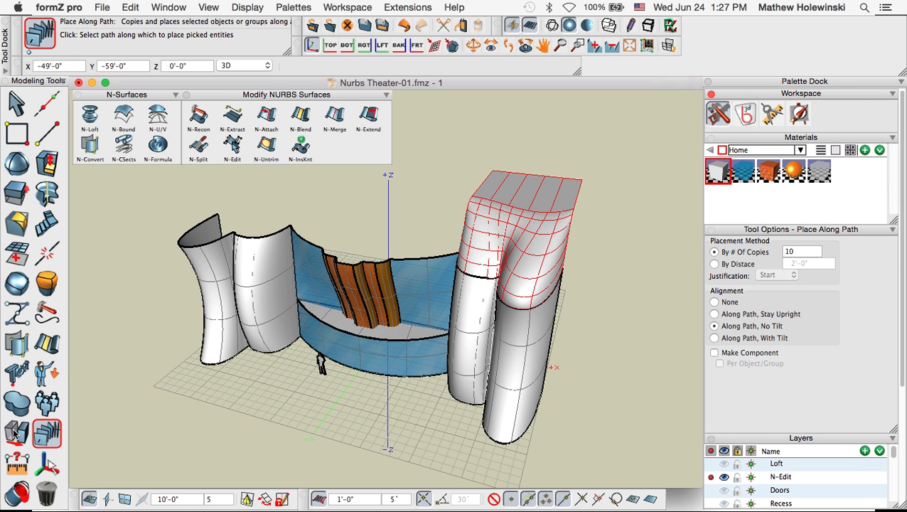
pyautogui.moveTo(14, 435); pyautogui.dragTo(181, 459)
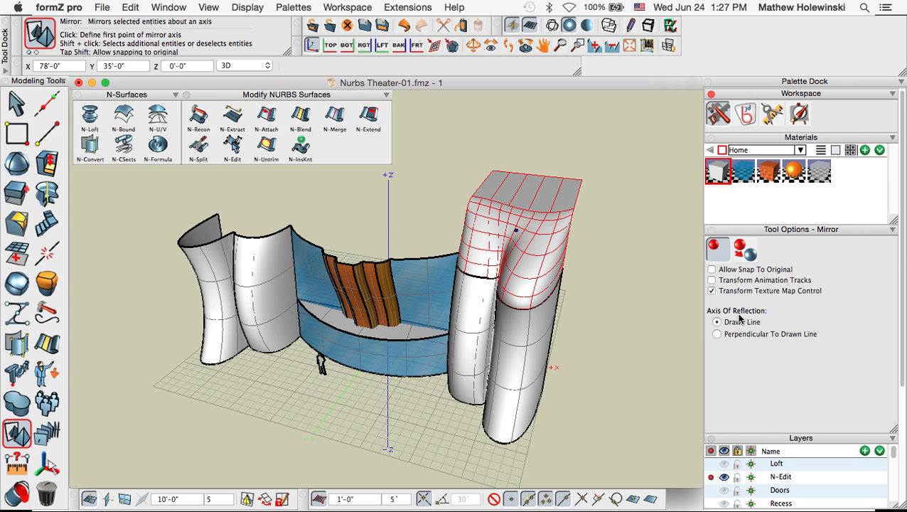
pyautogui.click(743, 248)
pyautogui.scroll(5, 329, 432)
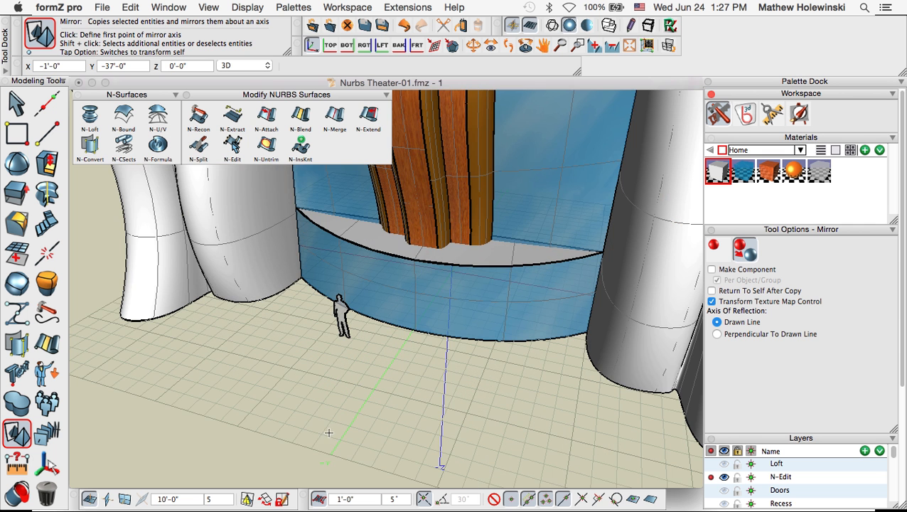
pyautogui.click(341, 439)
pyautogui.click(359, 414)
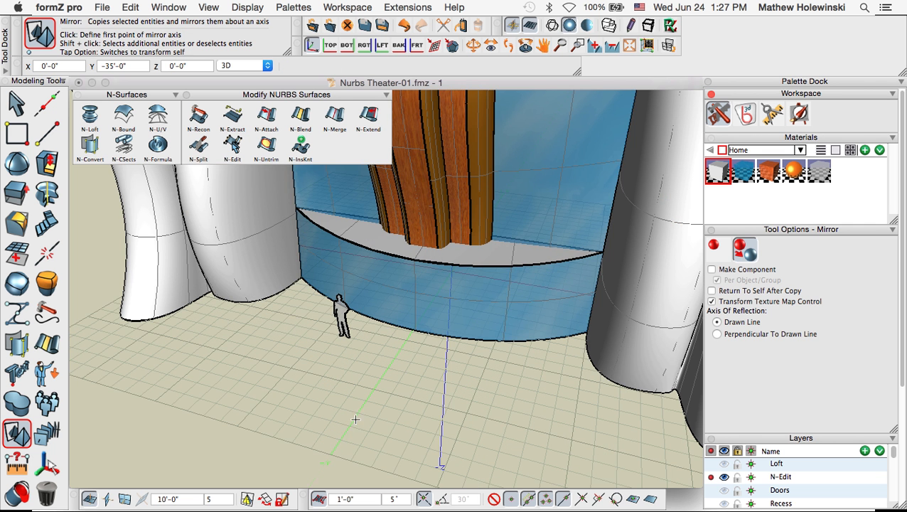
pyautogui.scroll(-5, 349, 421)
pyautogui.click(19, 103)
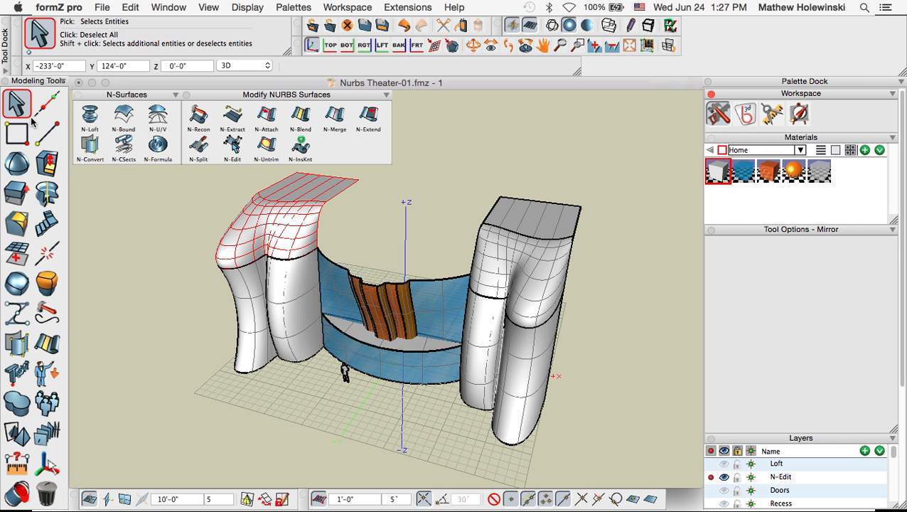
pyautogui.click(141, 234)
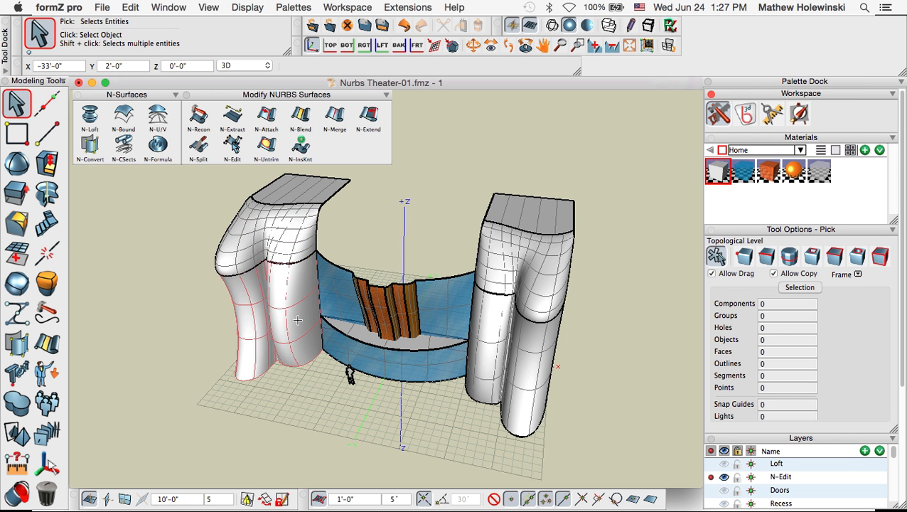
# Draw a 40'-0" by 20'-0" rectangle bridging the gap between the two roof surfaces and convert it to a NURBS surface
pyautogui.moveTo(229, 299); pyautogui.dragTo(172, 349, button='middle')
pyautogui.click(18, 134)
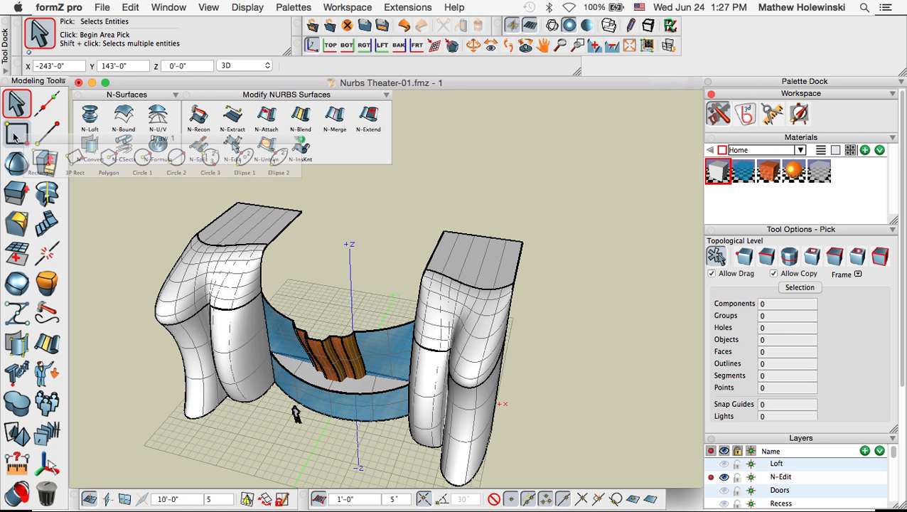
pyautogui.moveTo(356, 296); pyautogui.dragTo(320, 281, button='middle')
pyautogui.scroll(3, 302, 268)
pyautogui.click(251, 243)
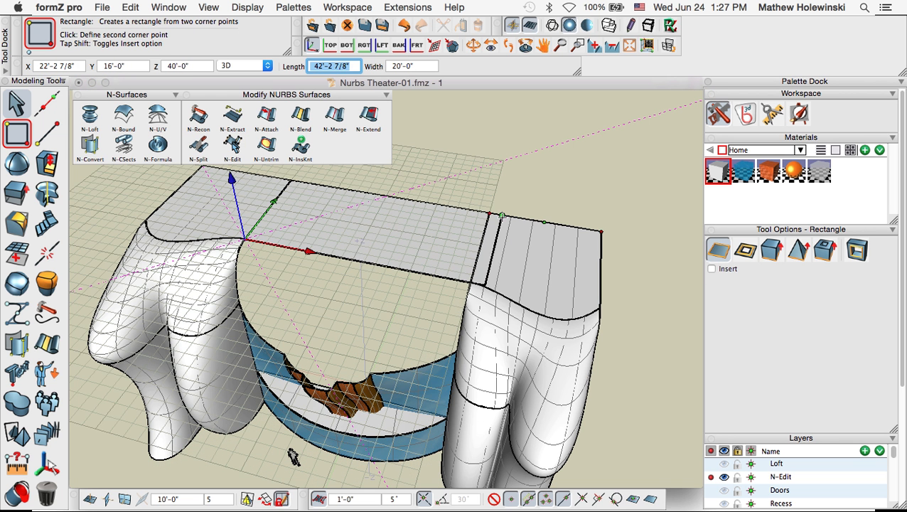
pyautogui.click(490, 212)
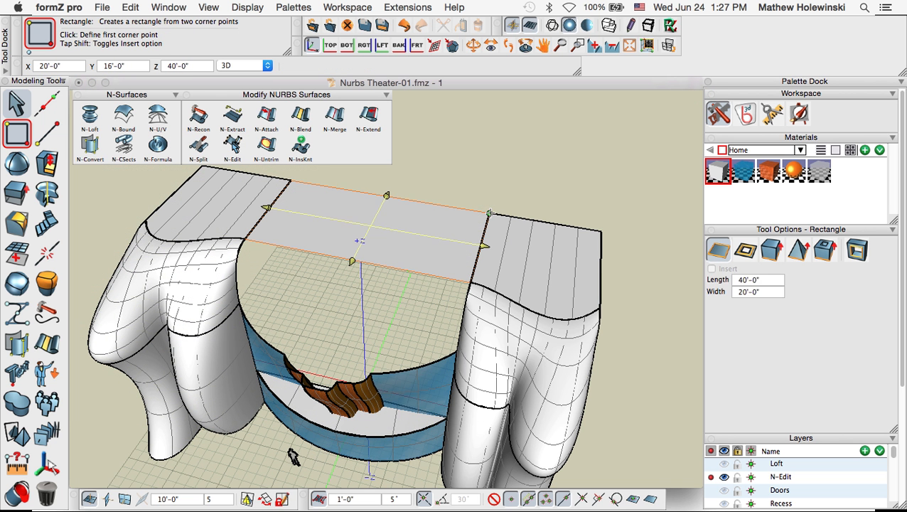
pyautogui.click(89, 145)
pyautogui.click(351, 231)
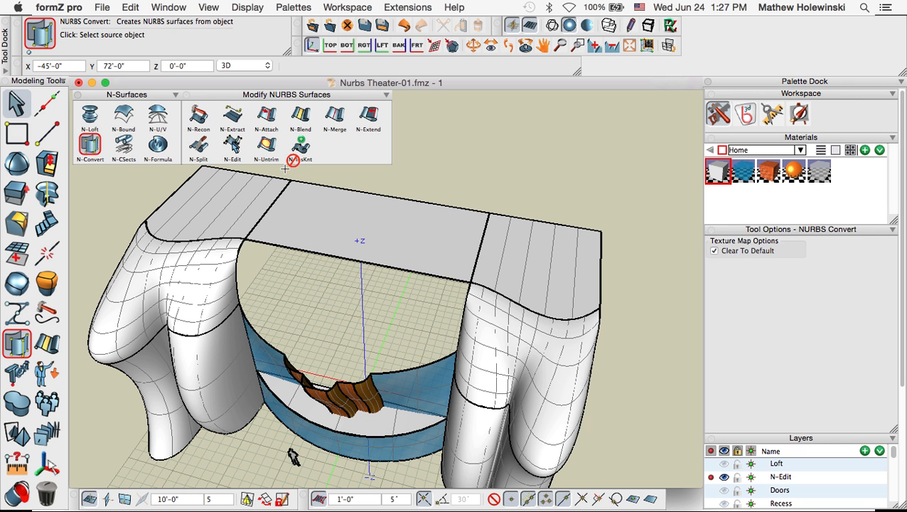
# Reconstruct the bridging surface with degree 3 in length and depth and 5 control points along its length
pyautogui.click(198, 115)
pyautogui.click(474, 256)
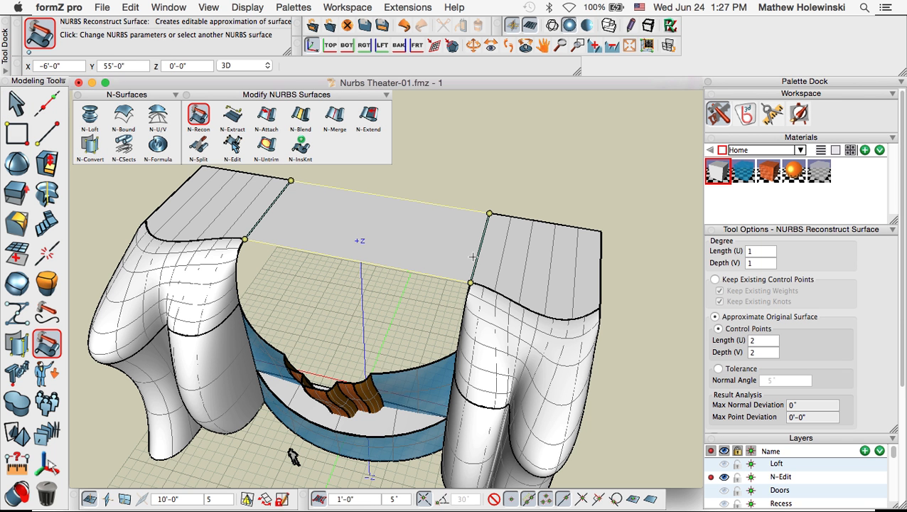
pyautogui.click(759, 252)
pyautogui.write('3')
pyautogui.press('Tab')
pyautogui.write('3')
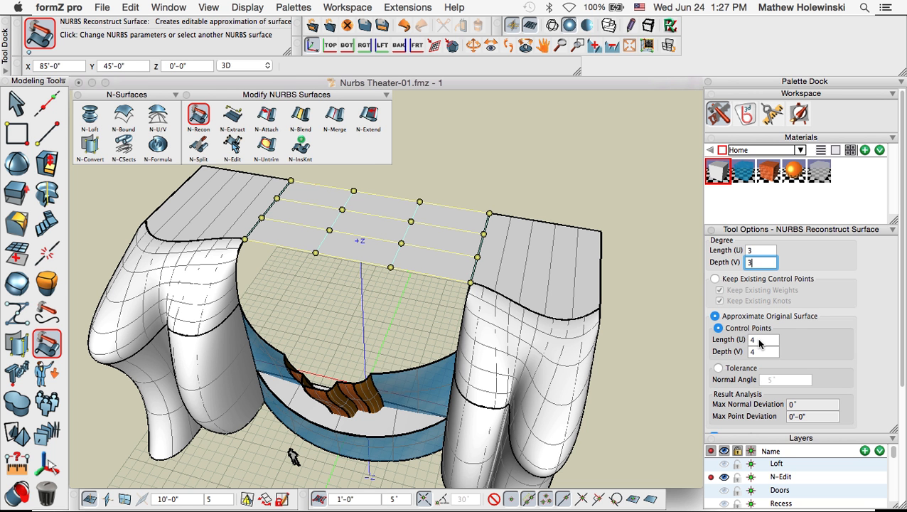
pyautogui.click(759, 341)
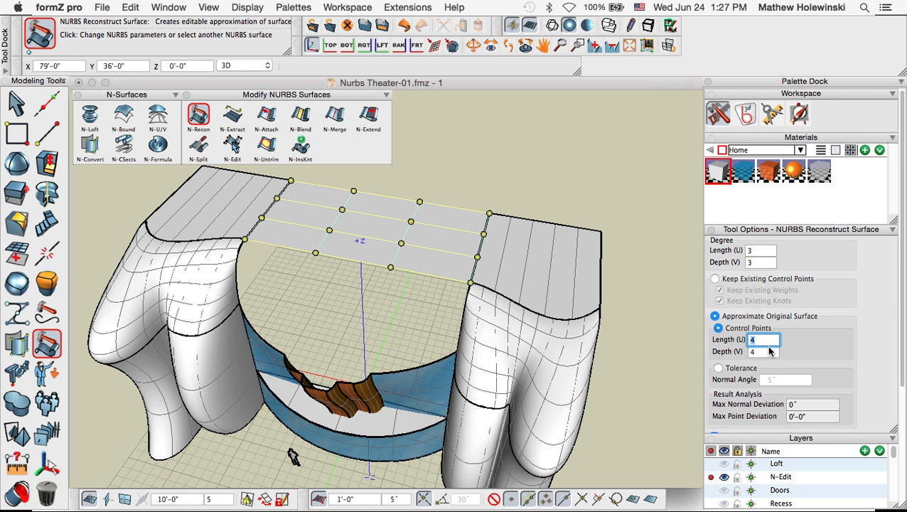
pyautogui.write('5')
pyautogui.press('Return')
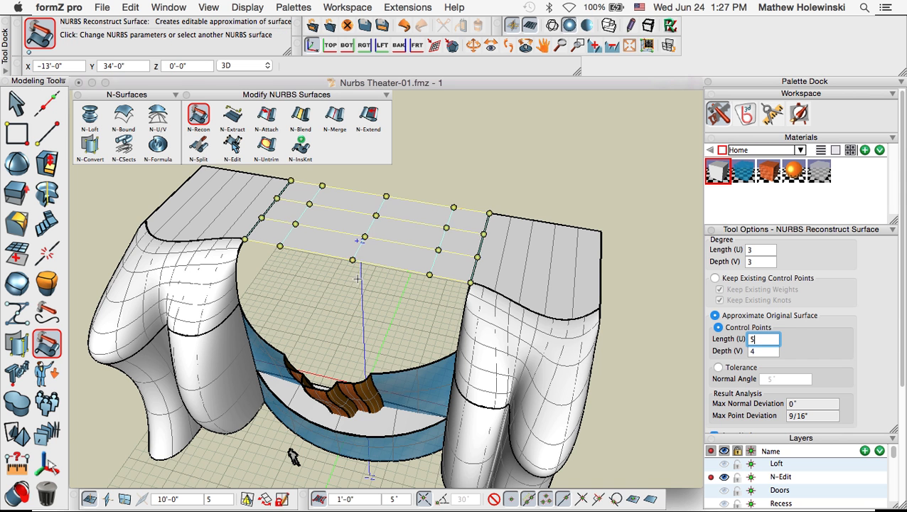
# Pull the middle control point of the bridging surface's front edge 10'-0" outward at -90° and finish the reconstruction
pyautogui.scroll(3, 355, 281)
pyautogui.moveTo(398, 328); pyautogui.dragTo(366, 328, button='middle')
pyautogui.scroll(-2, 365, 327)
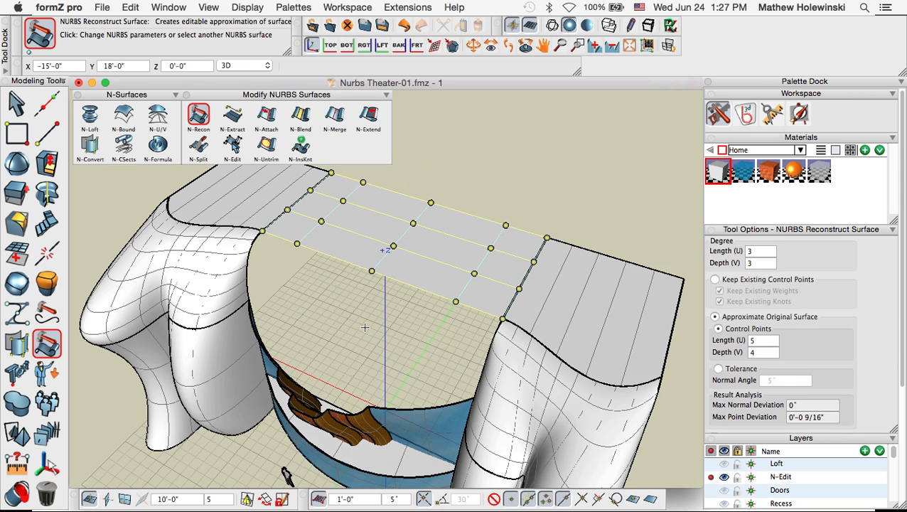
pyautogui.click(372, 271)
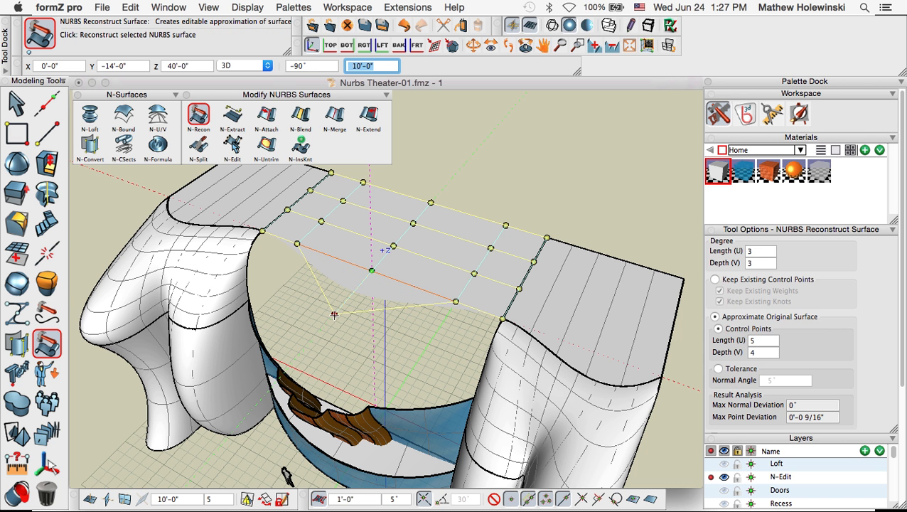
pyautogui.click(335, 315)
pyautogui.moveTo(404, 335); pyautogui.dragTo(429, 324, button='middle')
pyautogui.click(17, 105)
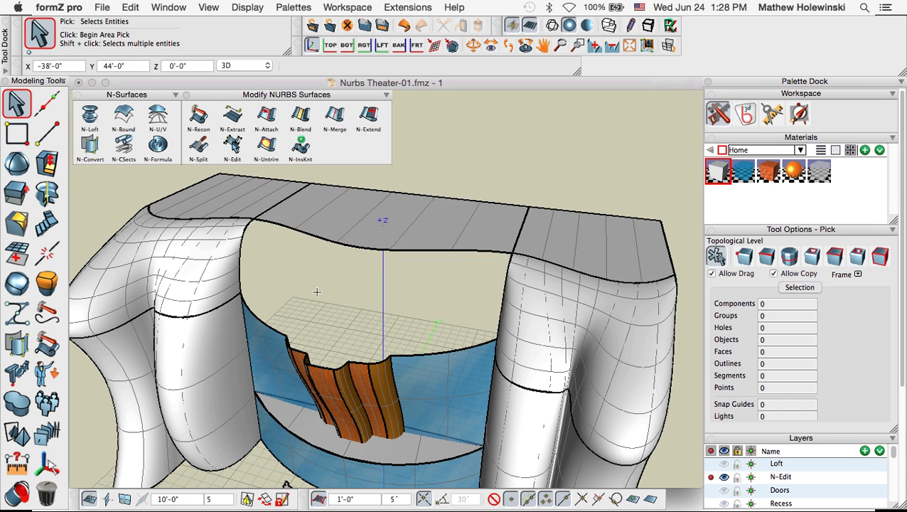
# Split the curved bridging surface into 3 pieces along its length and 1 in depth
pyautogui.moveTo(391, 313); pyautogui.dragTo(382, 262, button='middle')
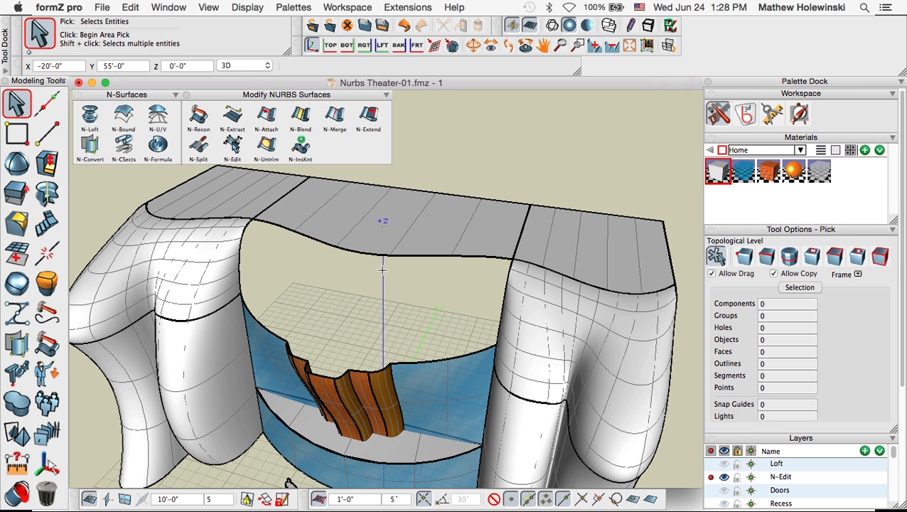
pyautogui.click(199, 144)
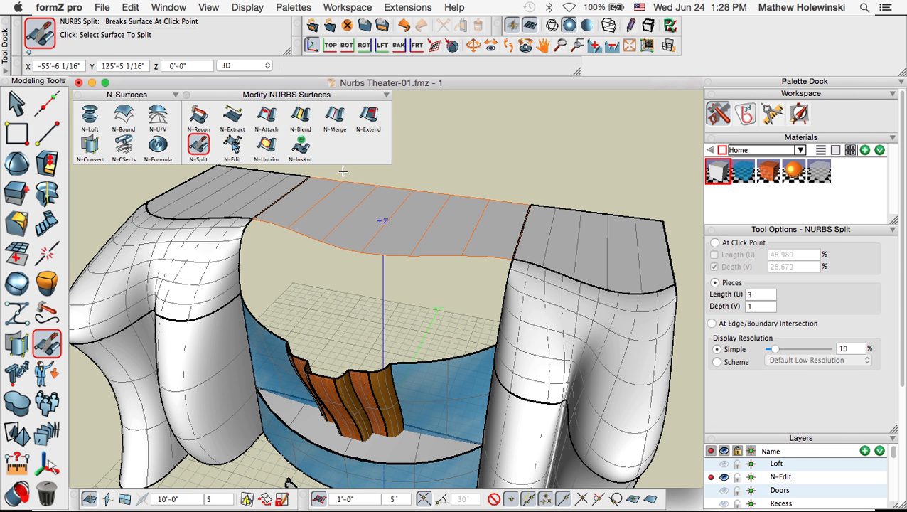
# Blend the front edge of the bridge's +X third to the top edge of the blue wall below, with G1 : Tangential continuity
pyautogui.click(300, 115)
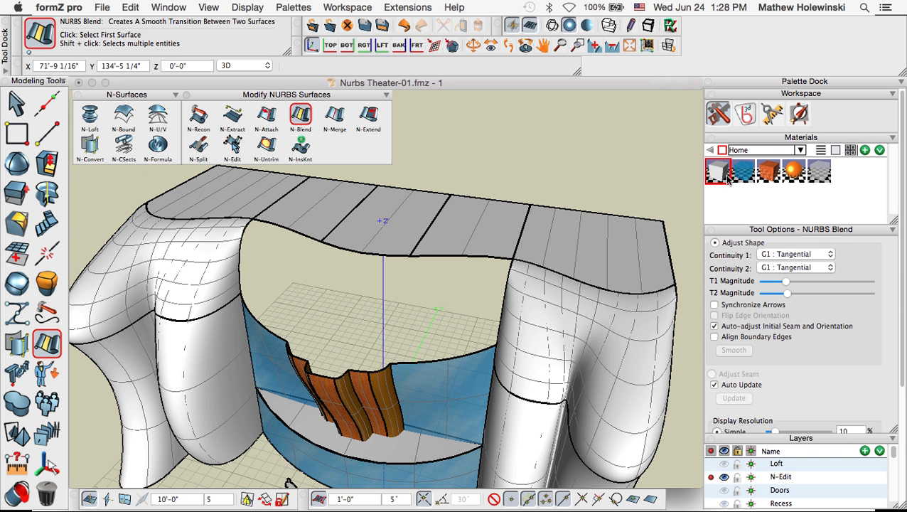
pyautogui.click(459, 258)
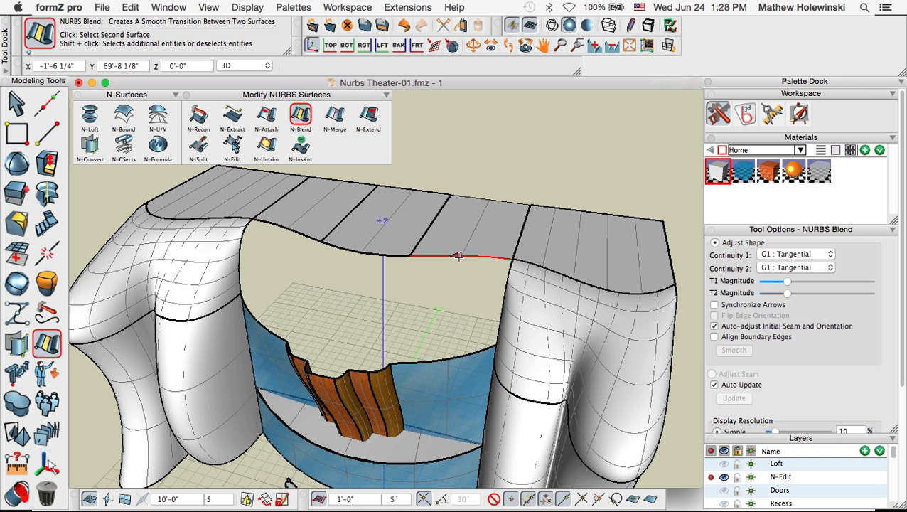
pyautogui.click(448, 360)
pyautogui.moveTo(448, 360); pyautogui.dragTo(264, 267, button='middle')
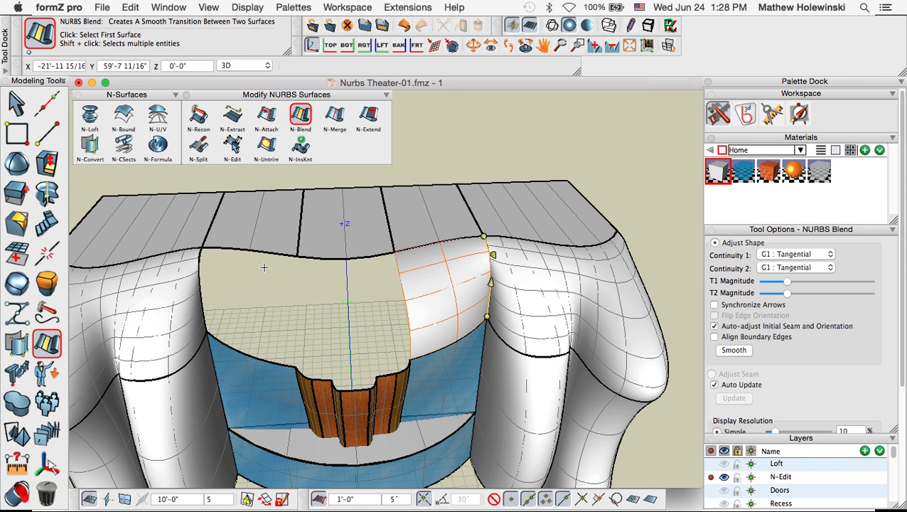
# Blend the front edge of the bridge's -X third to the blue wall's top edge below with G1 : Tangential continuity
pyautogui.click(264, 252)
pyautogui.click(260, 358)
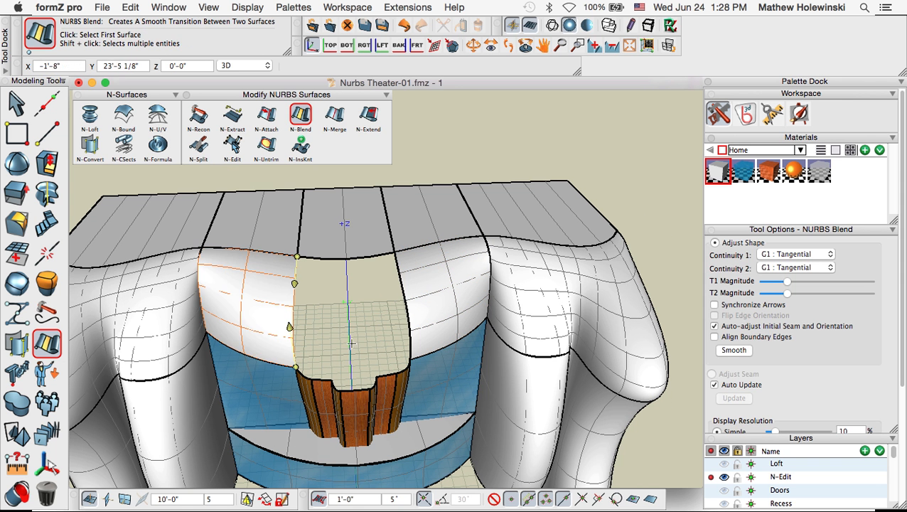
# Split the middle third of the bridging roof surface into 3 pieces along its length and 1 in depth
pyautogui.moveTo(261, 358); pyautogui.dragTo(364, 250, button='middle')
pyautogui.moveTo(368, 304); pyautogui.dragTo(338, 420, button='middle')
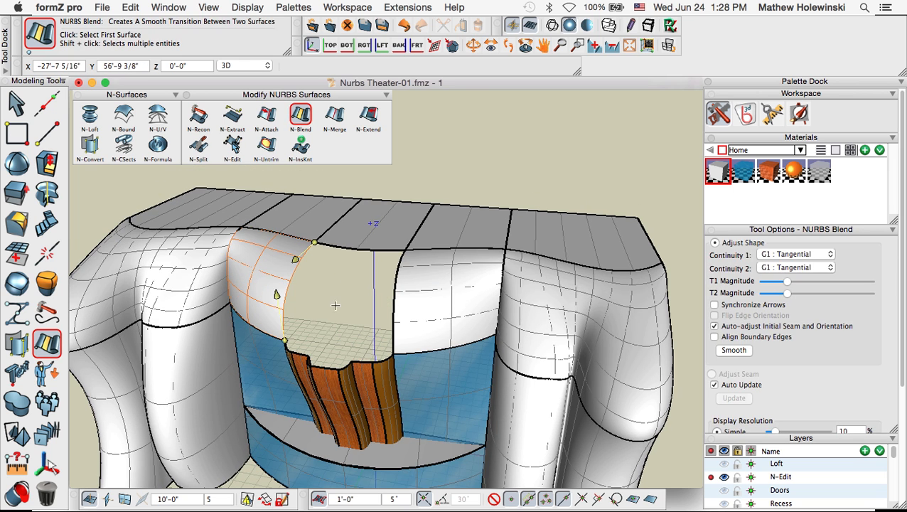
pyautogui.moveTo(360, 293); pyautogui.dragTo(369, 230, button='middle')
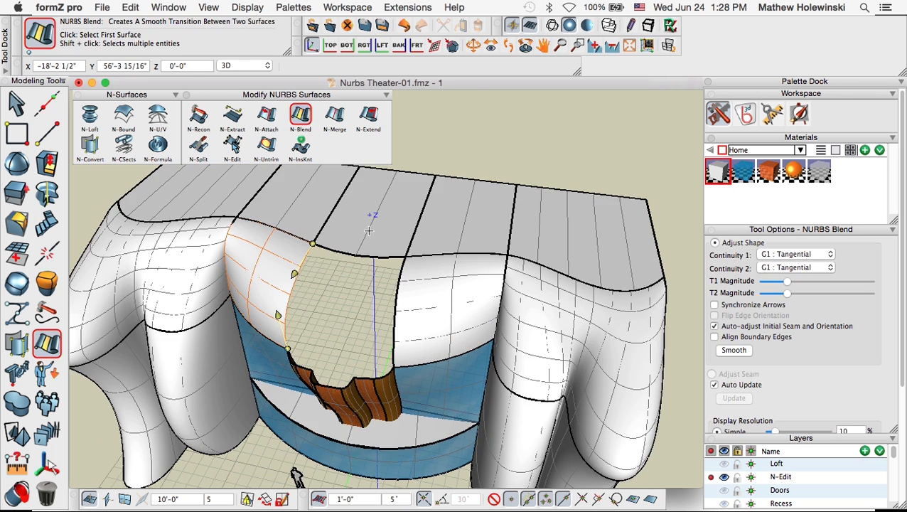
pyautogui.moveTo(356, 320); pyautogui.dragTo(359, 285, button='middle')
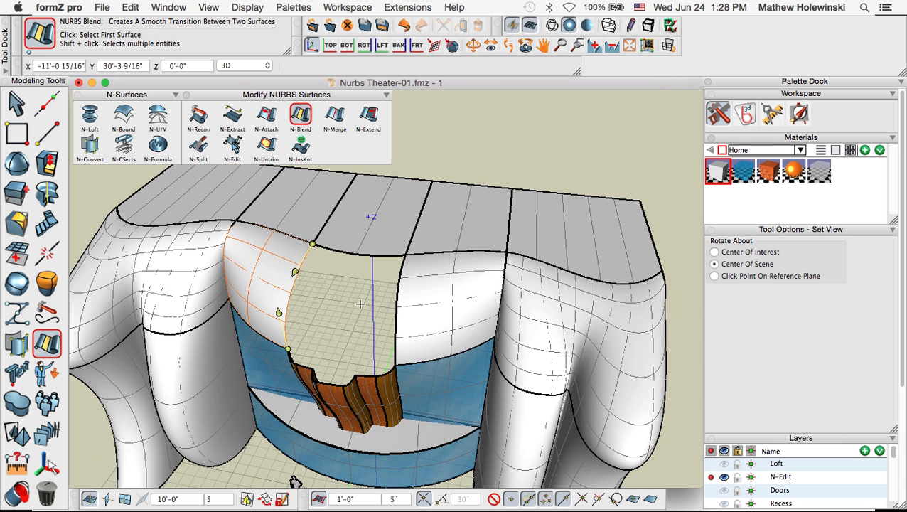
pyautogui.click(202, 148)
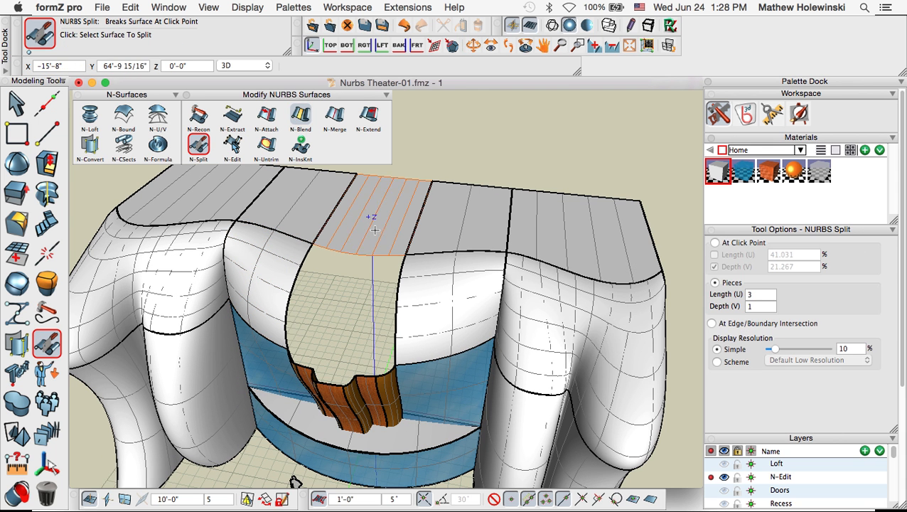
# Blend the +X wood front panel's top edge to the matching narrow roof strip above with G1 : Tangential continuity
pyautogui.click(301, 115)
pyautogui.moveTo(359, 299); pyautogui.dragTo(362, 327, button='middle')
pyautogui.click(357, 338)
pyautogui.scroll(2, 357, 337)
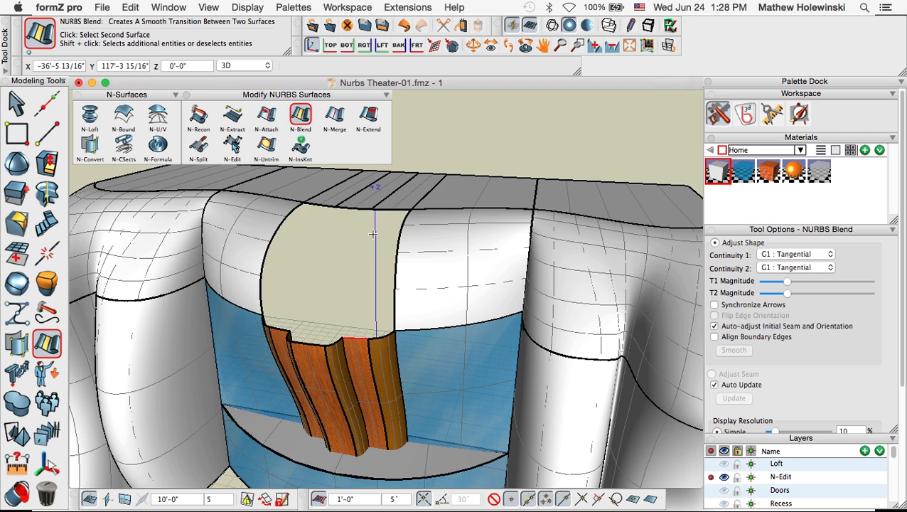
pyautogui.click(388, 210)
# Blend the top edges of the middle and -X wood front panels to their matching roof strips with G1 : Tangential continuity
pyautogui.moveTo(343, 299); pyautogui.dragTo(332, 342, button='middle')
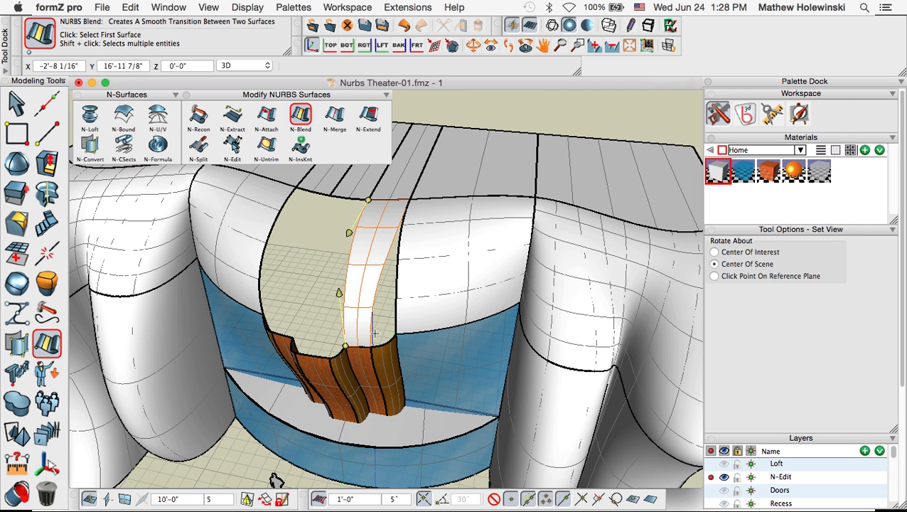
pyautogui.click(321, 353)
pyautogui.click(349, 203)
pyautogui.moveTo(352, 284); pyautogui.dragTo(325, 347, button='middle')
pyautogui.click(295, 364)
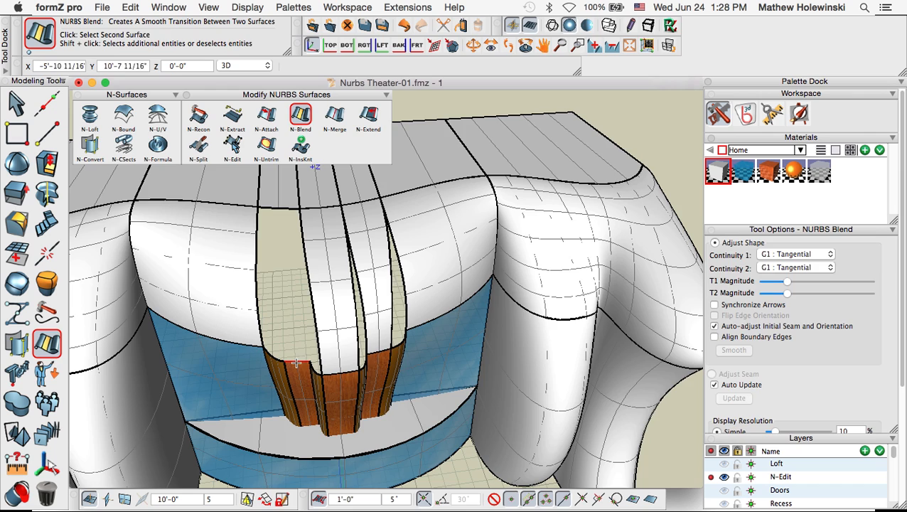
pyautogui.click(274, 208)
# Apply the orange wood material to the three blended strips above the wood front panels
pyautogui.moveTo(457, 357); pyautogui.dragTo(397, 447, button='middle')
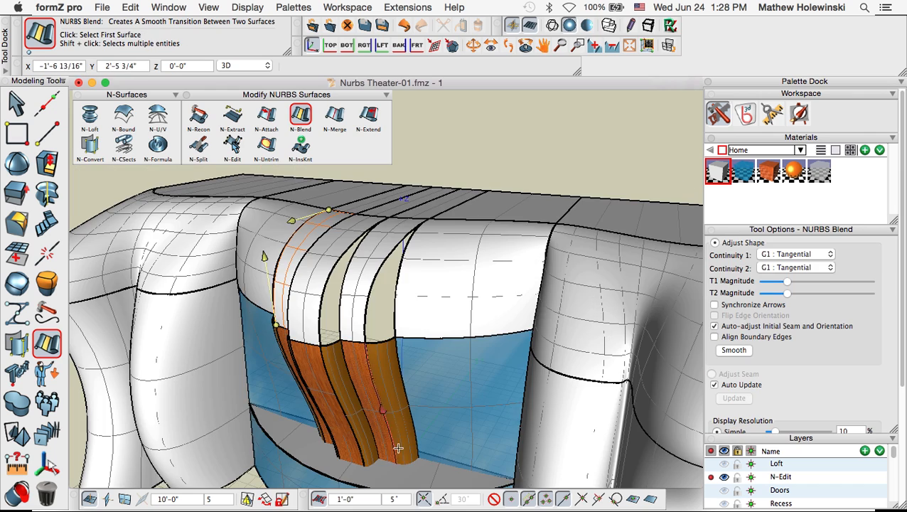
pyautogui.moveTo(385, 260); pyautogui.dragTo(540, 334, button='middle')
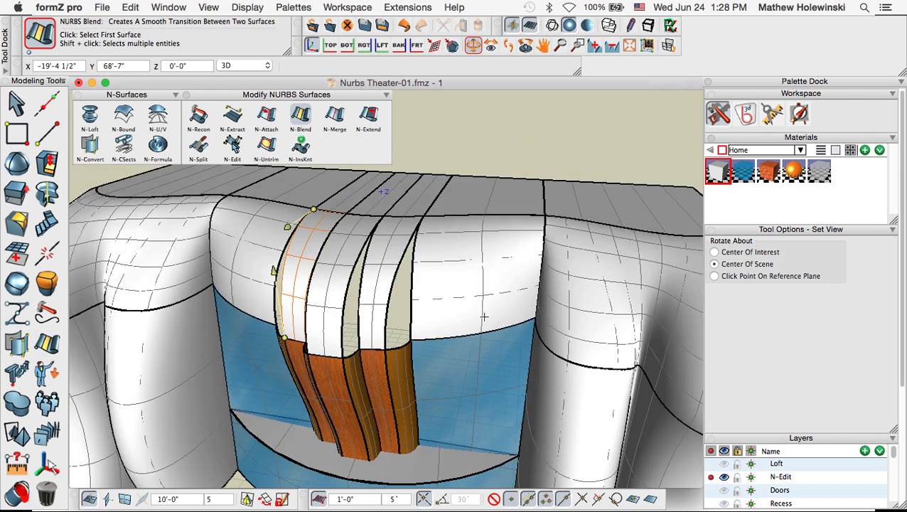
pyautogui.click(17, 104)
pyautogui.moveTo(777, 173); pyautogui.dragTo(397, 274)
pyautogui.moveTo(778, 173); pyautogui.dragTo(343, 288)
pyautogui.moveTo(768, 174); pyautogui.dragTo(313, 256)
# Delete the wooden side return surfaces between and beside the three wood front panels
pyautogui.moveTo(409, 341); pyautogui.dragTo(424, 353, button='middle')
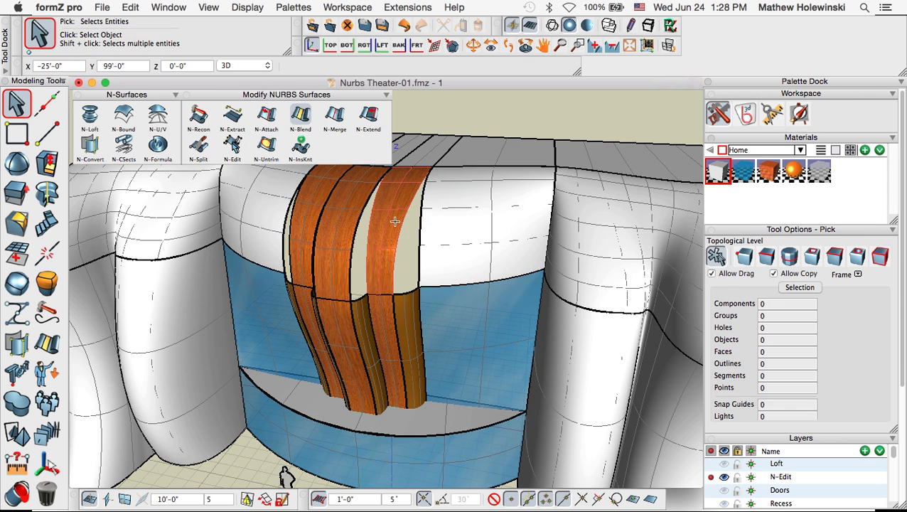
pyautogui.keyDown('shift'); pyautogui.moveTo(410, 276); pyautogui.dragTo(421, 265, button='middle'); pyautogui.keyUp('shift')
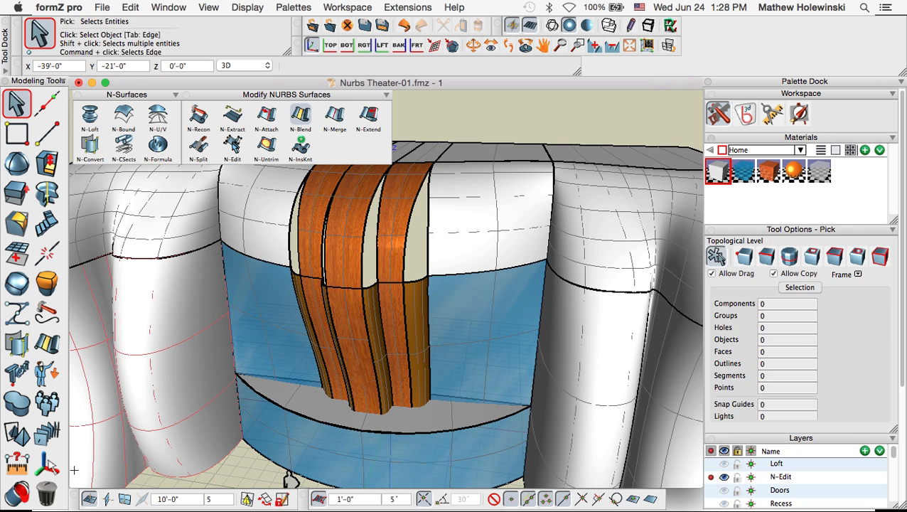
pyautogui.click(46, 493)
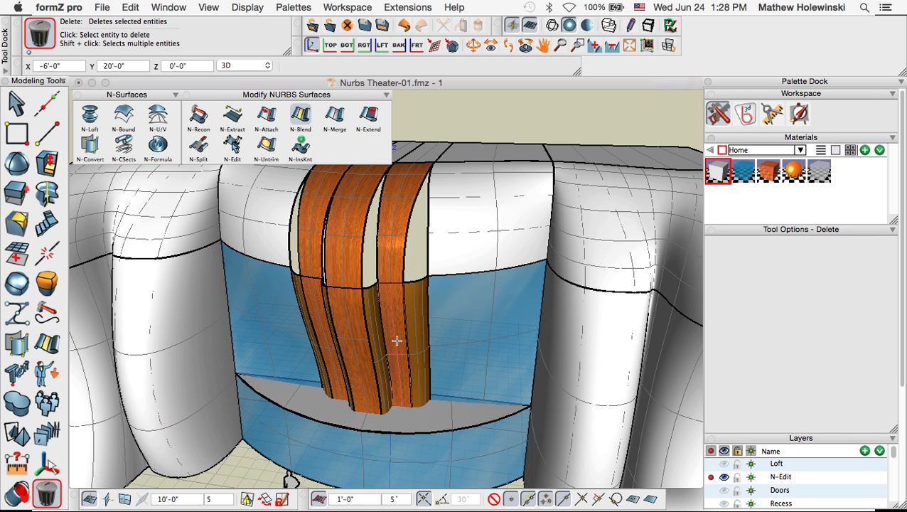
pyautogui.keyDown('shift'); pyautogui.moveTo(375, 303); pyautogui.dragTo(299, 313, button='middle'); pyautogui.keyUp('shift')
pyautogui.click(382, 307)
pyautogui.click(335, 303)
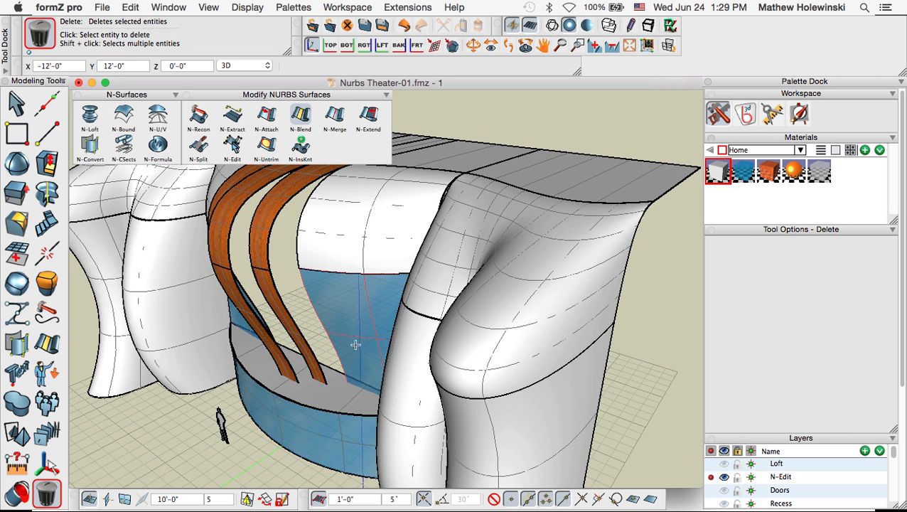
# Switch to Adobe Reader to review the Nurbs Merge slide, and return to the theater model in formZ
pyautogui.keyDown('shift'); pyautogui.moveTo(354, 344); pyautogui.dragTo(421, 341, button='middle'); pyautogui.keyUp('shift')
pyautogui.moveTo(306, 332); pyautogui.dragTo(409, 347, button='middle')
pyautogui.press('super+Tab')
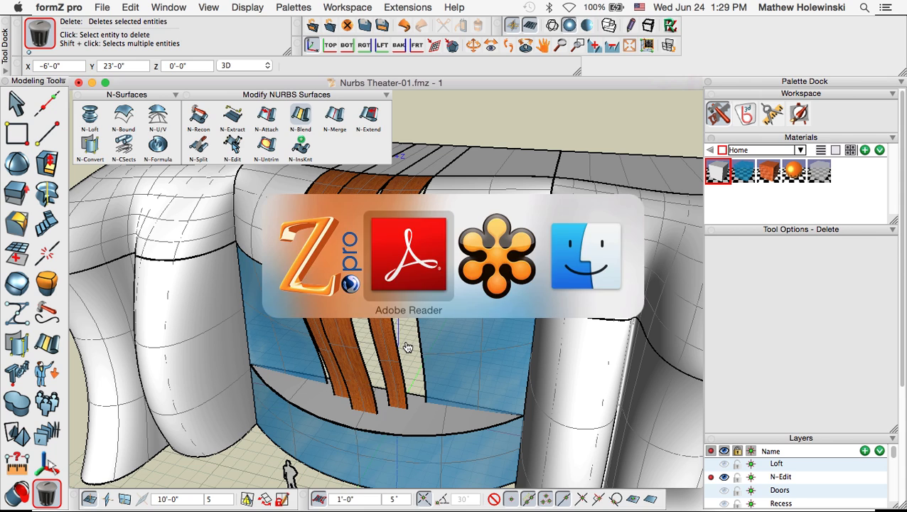
pyautogui.click(405, 344)
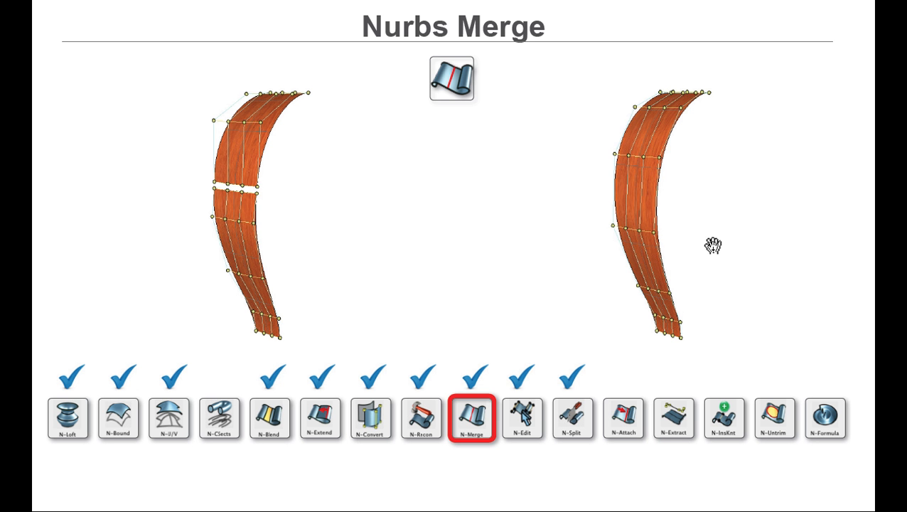
pyautogui.press('super+Tab')
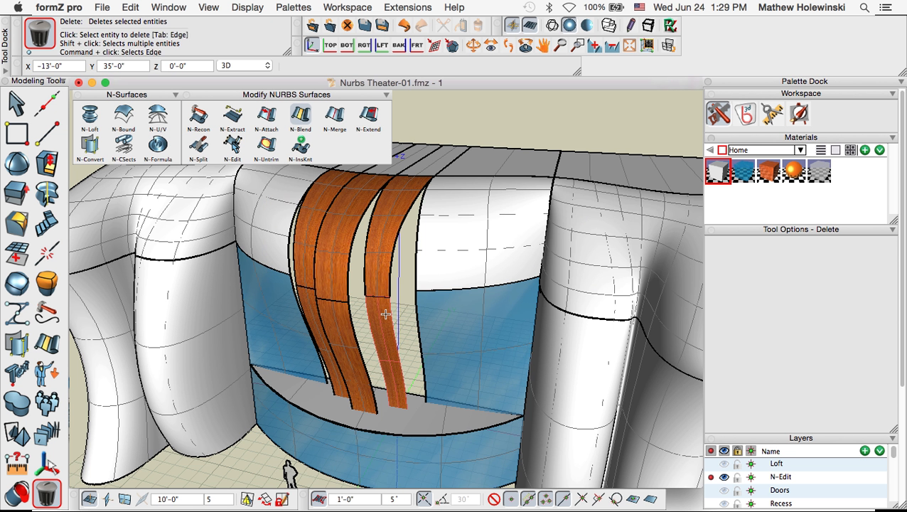
# Merge the +X wood strip's upper blended surface with its lower wall surface using NURBS Merge
pyautogui.scroll(2, 386, 314)
pyautogui.click(335, 116)
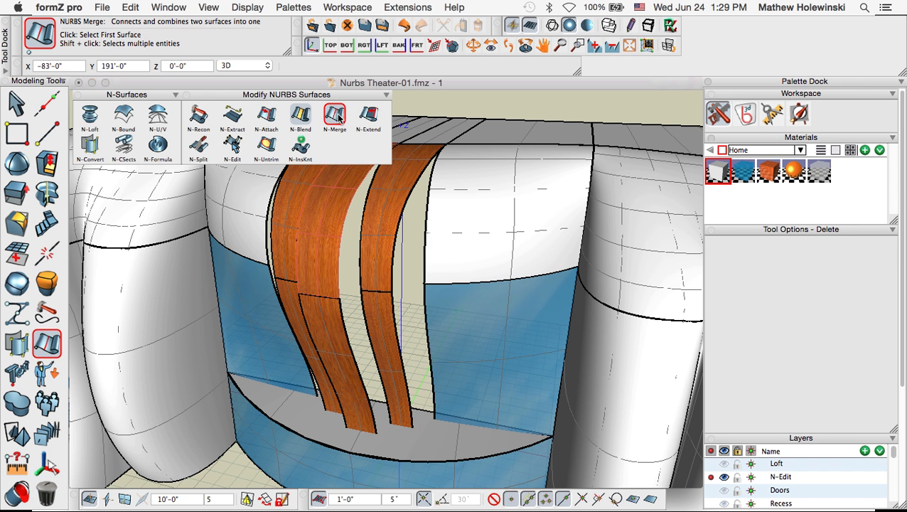
pyautogui.click(390, 301)
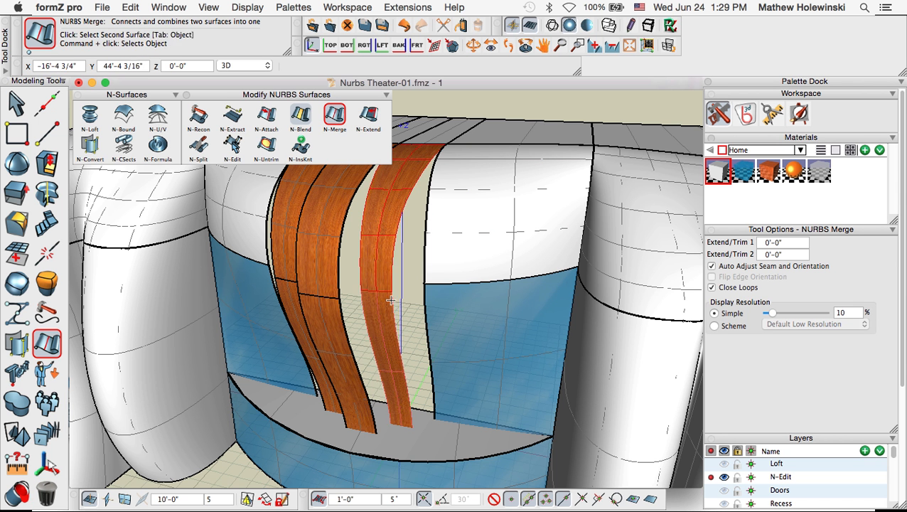
pyautogui.click(393, 302)
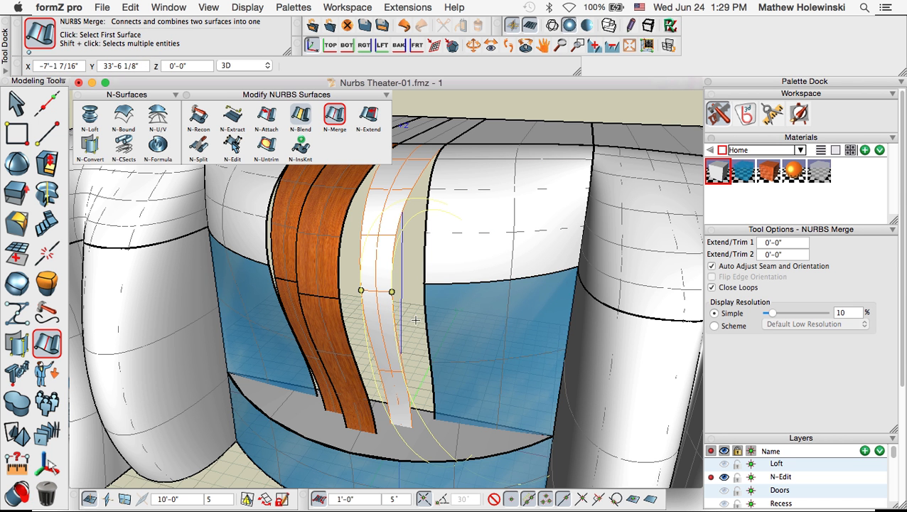
# Smooth the +X merge with trims of about -1'-7 1/16" and -1'-5 7/8", and apply the wood material to the merged strip
pyautogui.scroll(3, 413, 313)
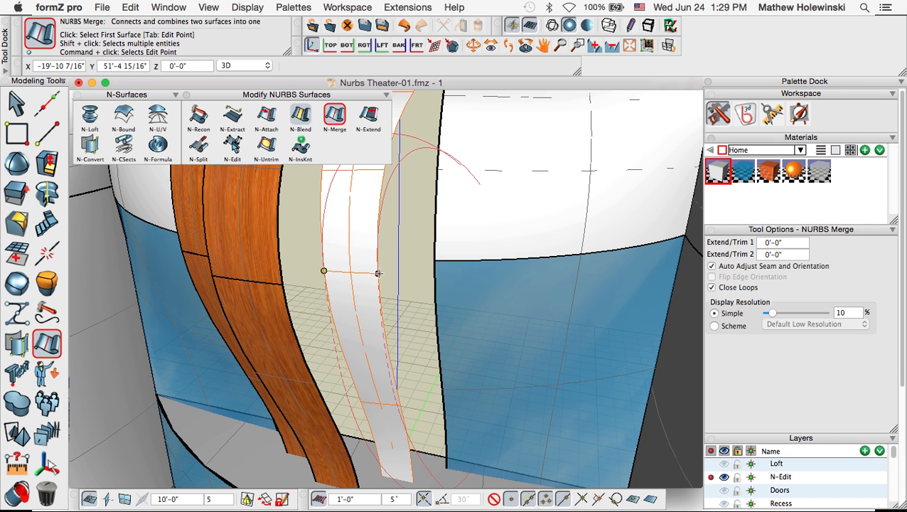
pyautogui.scroll(-2, 378, 273)
pyautogui.click(378, 273)
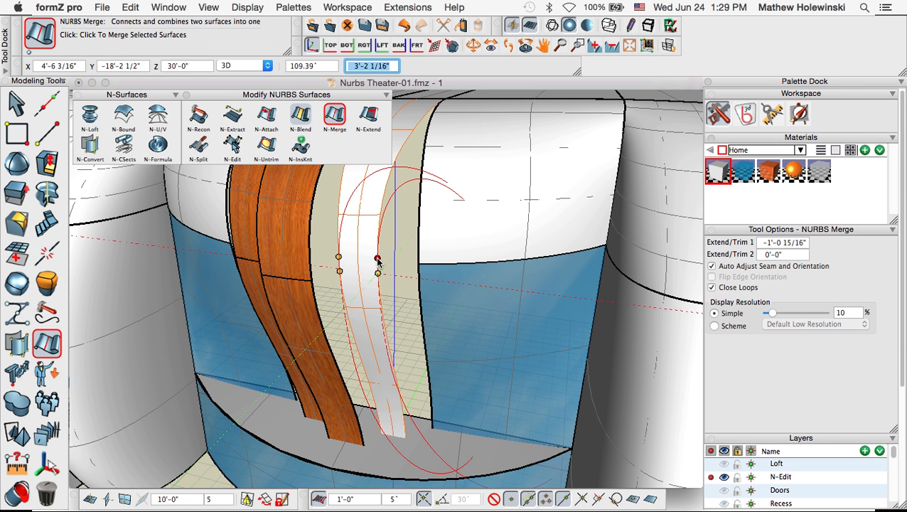
pyautogui.click(378, 259)
pyautogui.click(378, 275)
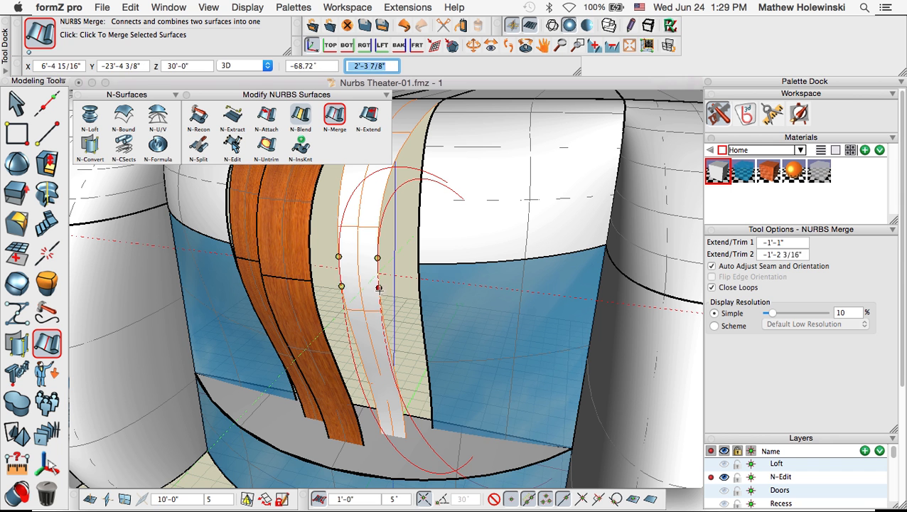
pyautogui.click(380, 291)
pyautogui.click(378, 259)
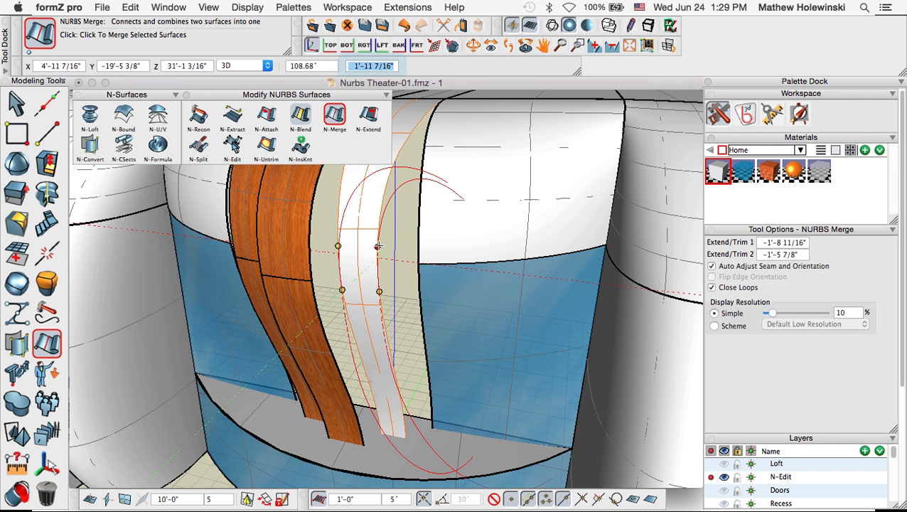
pyautogui.click(378, 251)
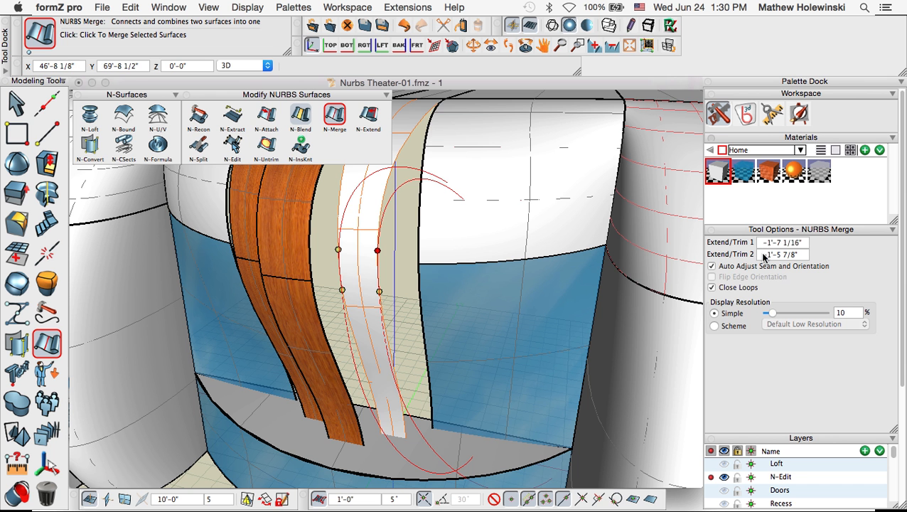
pyautogui.click(17, 104)
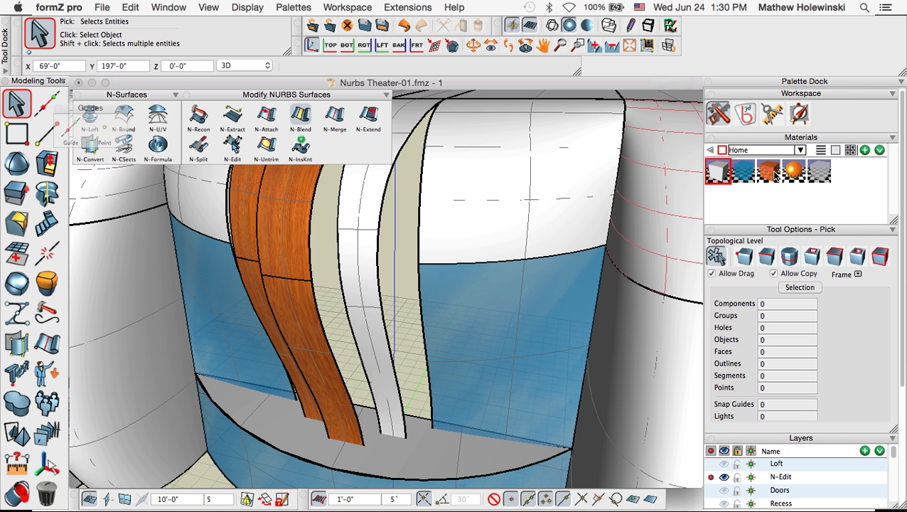
pyautogui.moveTo(775, 174); pyautogui.dragTo(361, 222)
# Merge the middle wood strip's upper blended surface with its lower wall surface using NURBS Merge
pyautogui.moveTo(385, 334); pyautogui.dragTo(472, 336, button='middle')
pyautogui.click(335, 115)
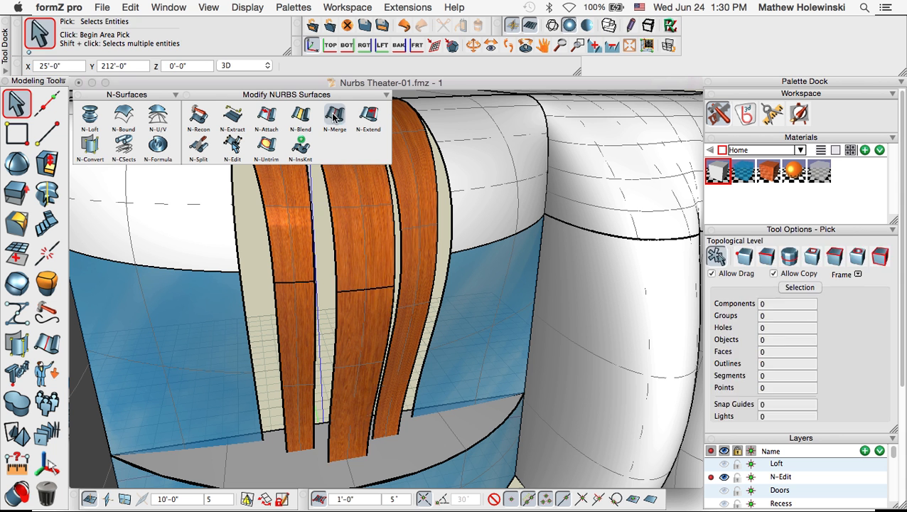
pyautogui.click(366, 268)
pyautogui.click(373, 314)
# Smooth the middle merge with trims of about -0'-7 1/8" and -0'-9 9/16", and apply the wood material to the merged strip
pyautogui.click(394, 286)
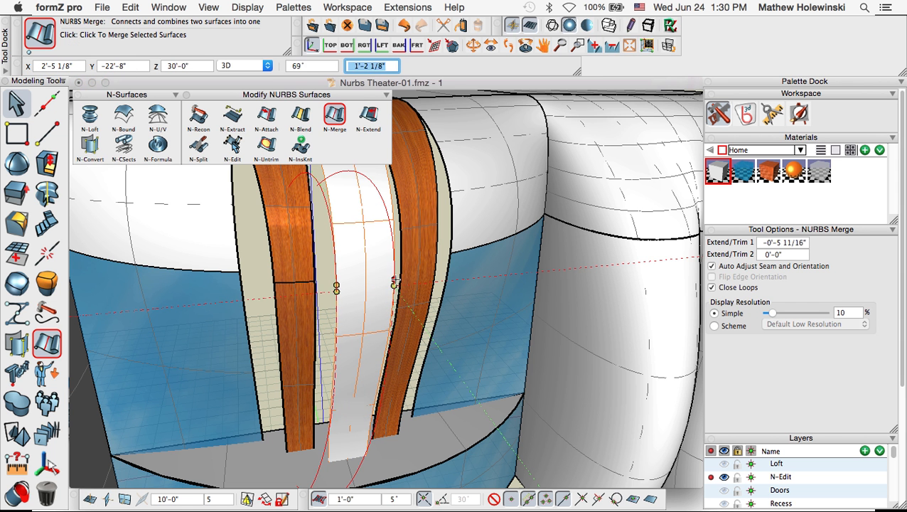
pyautogui.click(394, 277)
pyautogui.click(394, 286)
pyautogui.click(393, 296)
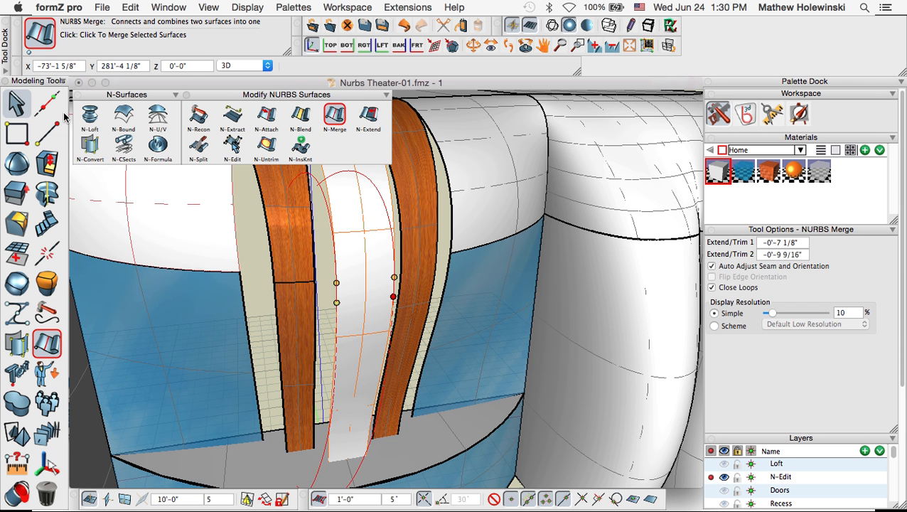
pyautogui.click(16, 102)
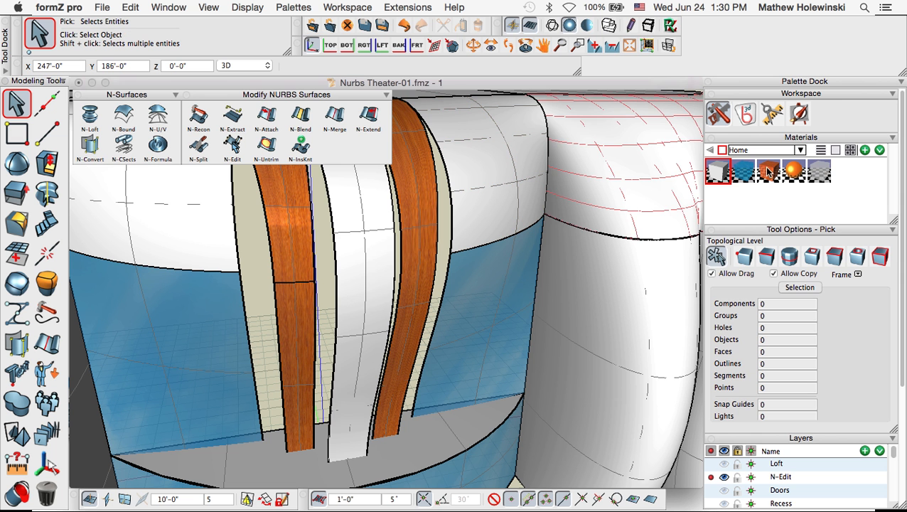
pyautogui.moveTo(765, 169); pyautogui.dragTo(348, 236)
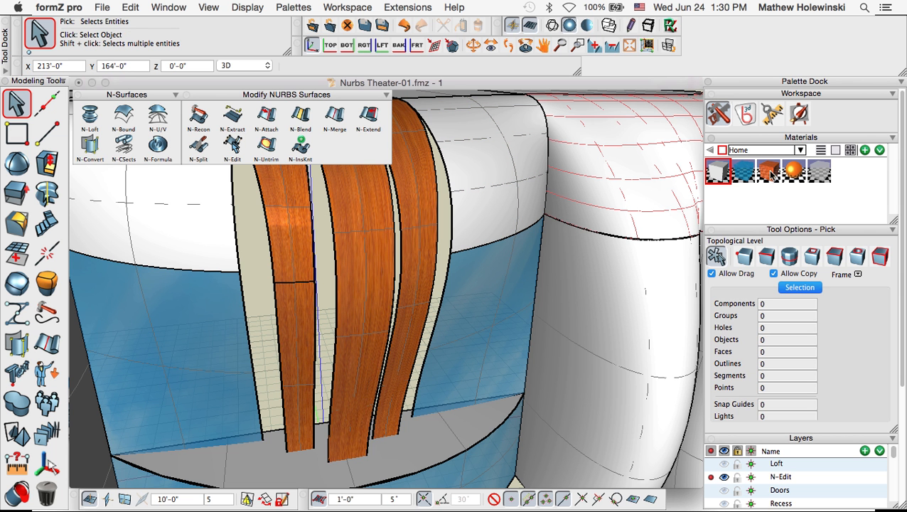
# Make the wood material active and merge the -X strip's upper and lower surfaces with trims of about -0'-9 7/8" and -1'-1 15/16"
pyautogui.click(769, 172)
pyautogui.click(334, 116)
pyautogui.click(299, 306)
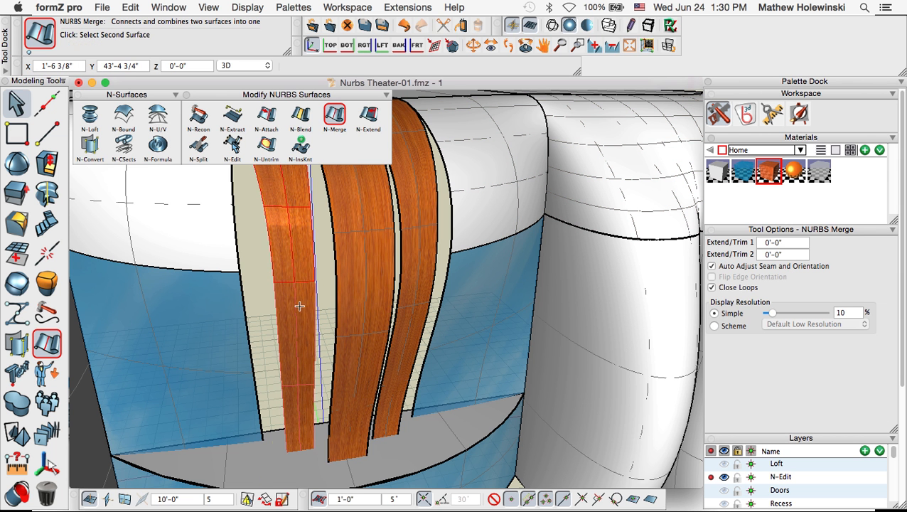
pyautogui.click(311, 285)
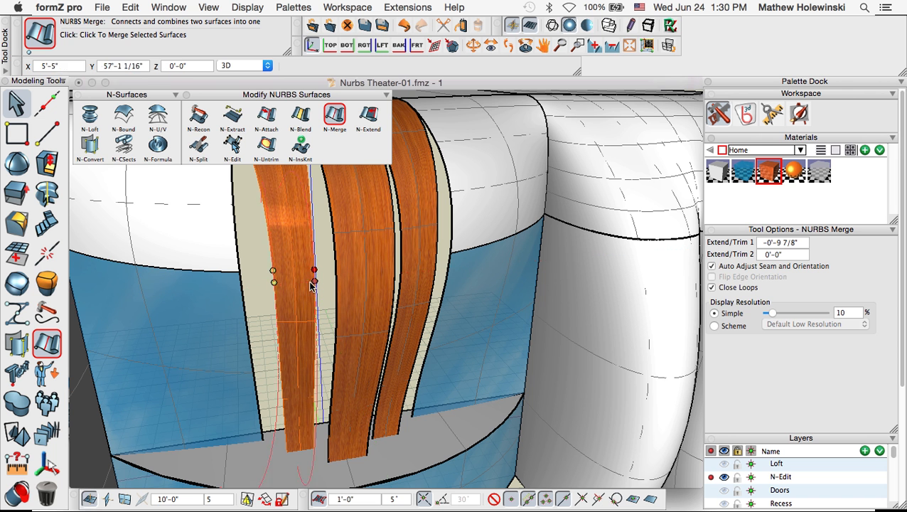
pyautogui.moveTo(315, 283); pyautogui.dragTo(315, 297)
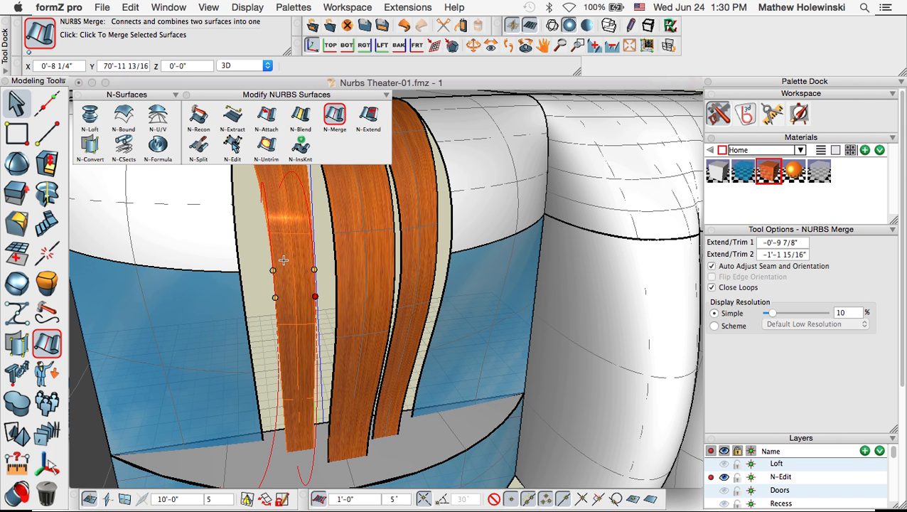
pyautogui.click(16, 103)
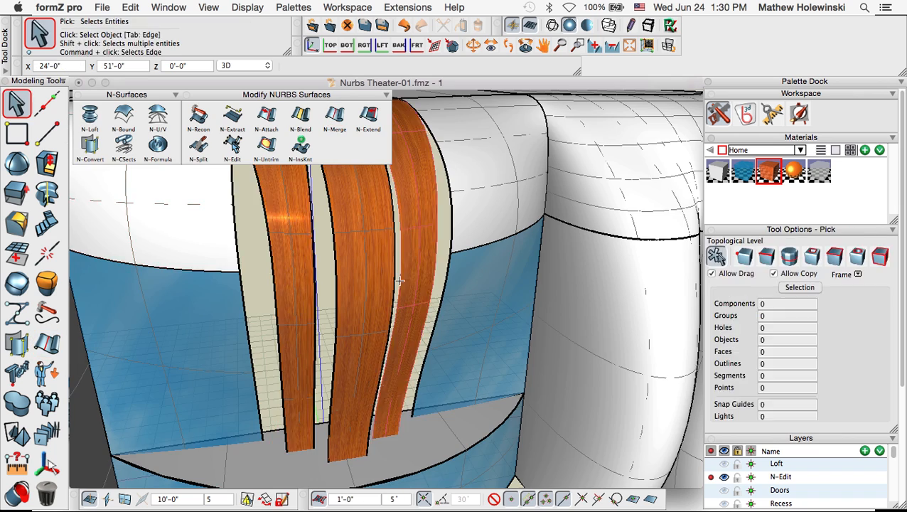
# Blend the middle wood strip to the +X strip in the gold material, setting Continuity 2 to G0 : Positional
pyautogui.moveTo(397, 281); pyautogui.dragTo(362, 313, button='middle')
pyautogui.scroll(-3, 334, 320)
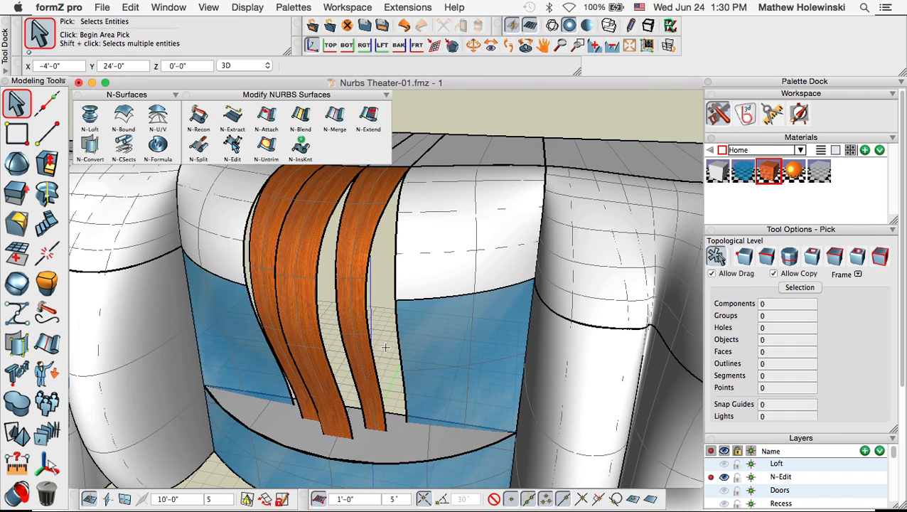
pyautogui.moveTo(308, 299); pyautogui.dragTo(382, 301, button='middle')
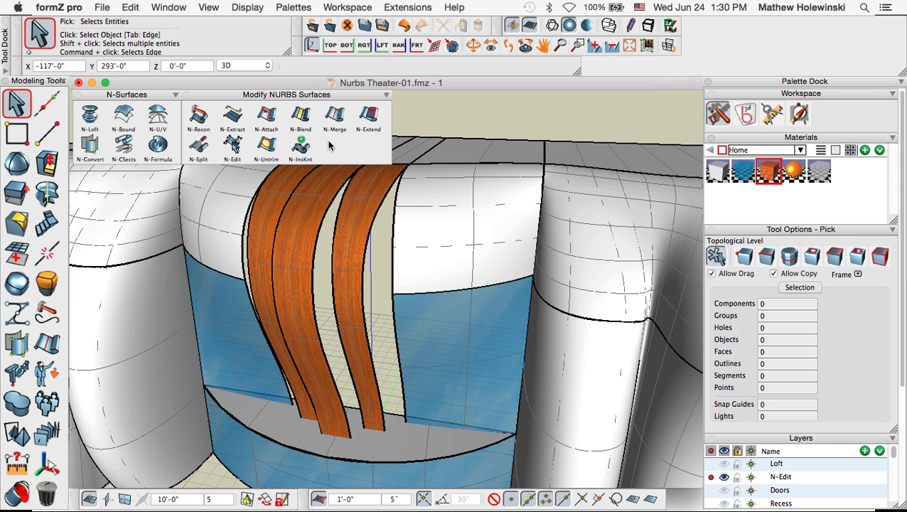
pyautogui.click(300, 115)
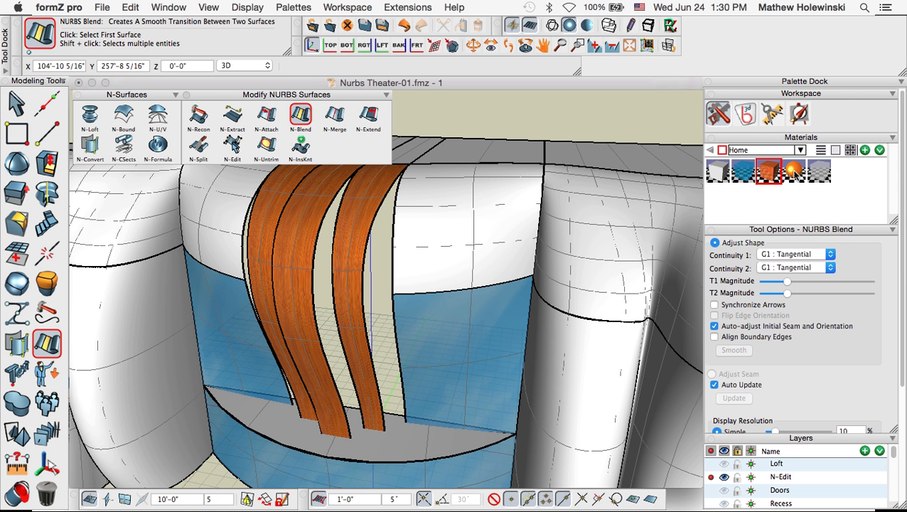
pyautogui.scroll(3, 313, 307)
pyautogui.click(313, 302)
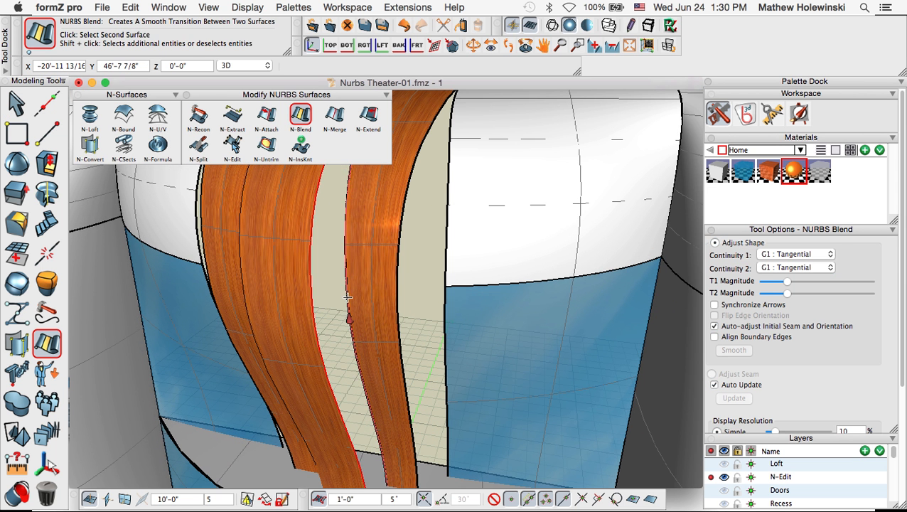
pyautogui.click(348, 300)
pyautogui.moveTo(304, 338); pyautogui.dragTo(570, 293, button='middle')
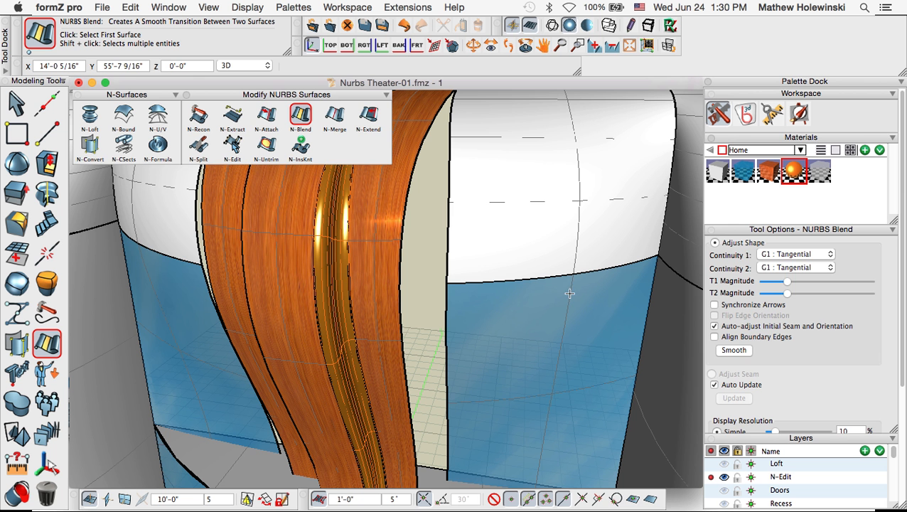
pyautogui.click(797, 268)
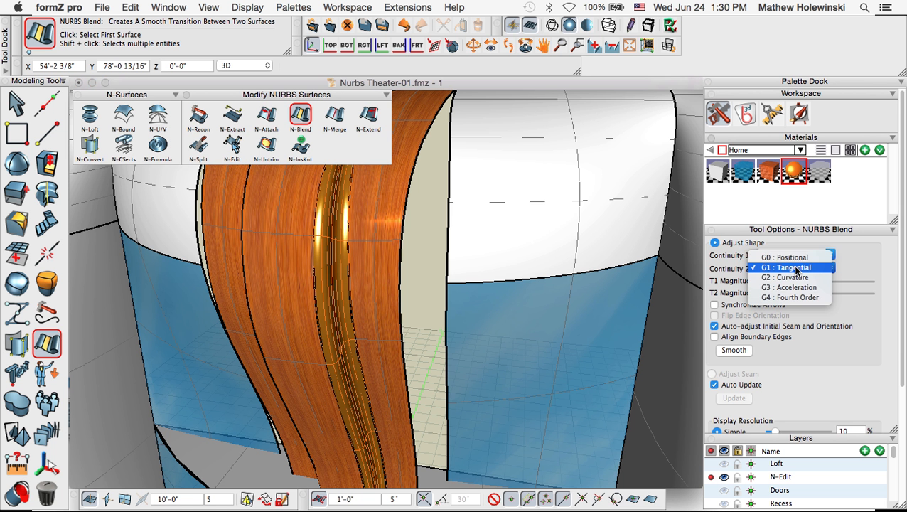
pyautogui.click(797, 259)
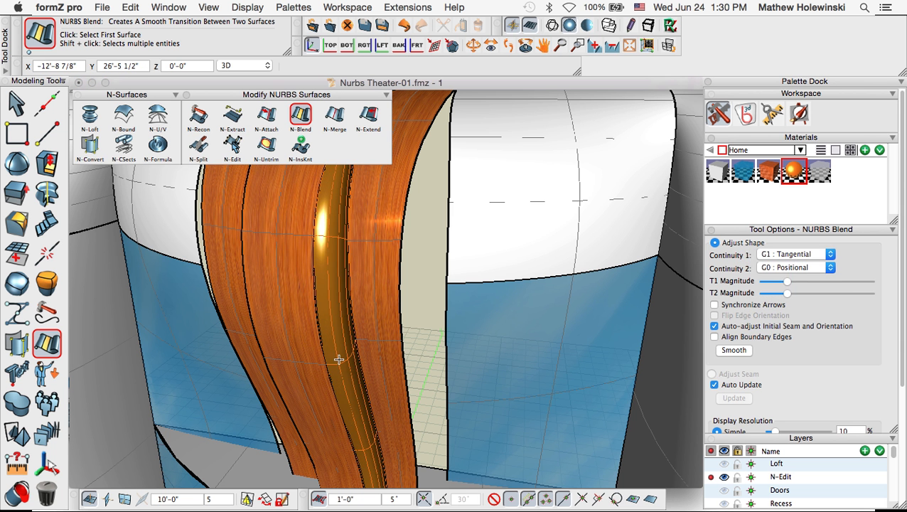
# Blend the facing edges of the middle wood strip and the -X wood strip with NURBS Blend
pyautogui.moveTo(339, 360); pyautogui.dragTo(455, 356, button='middle')
pyautogui.click(408, 314)
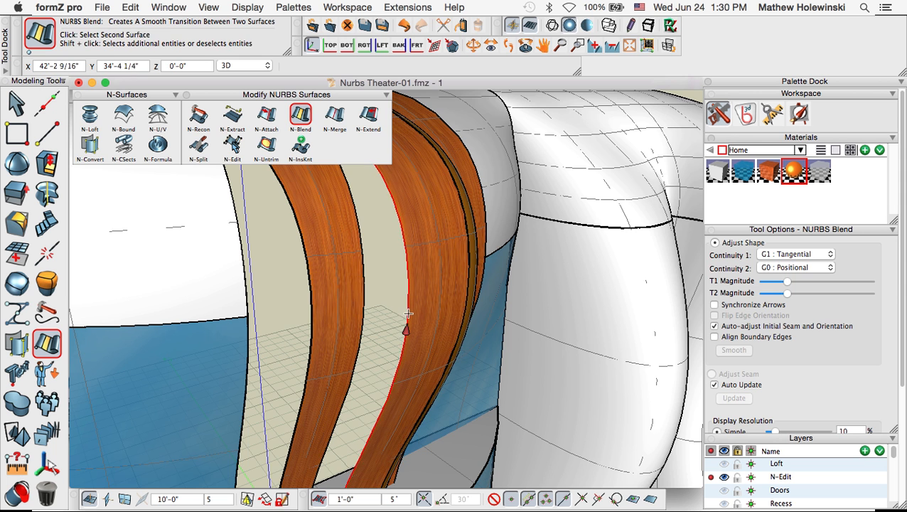
pyautogui.click(364, 306)
# Blend the +X wood strip's outer edge to the adjoining edges of the white roof and blue wall surfaces
pyautogui.moveTo(364, 305); pyautogui.dragTo(309, 338, button='middle')
pyautogui.scroll(2, 429, 342)
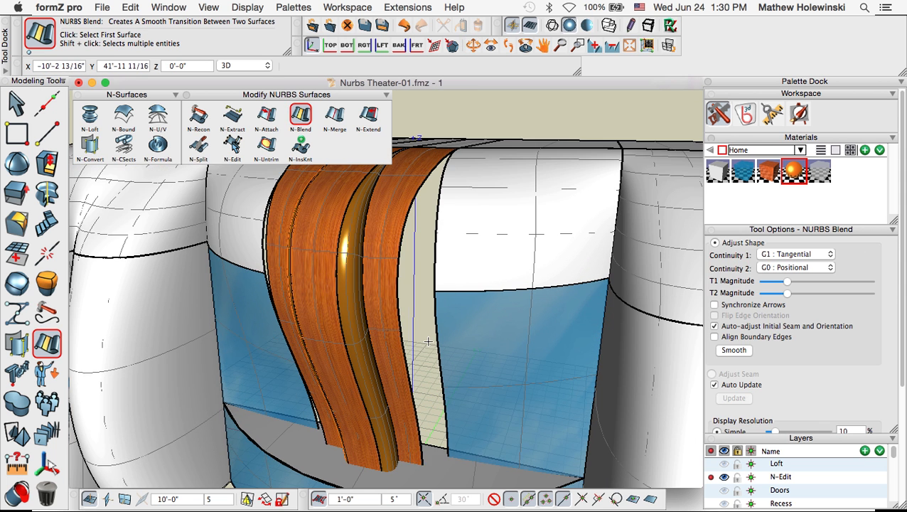
pyautogui.click(400, 312)
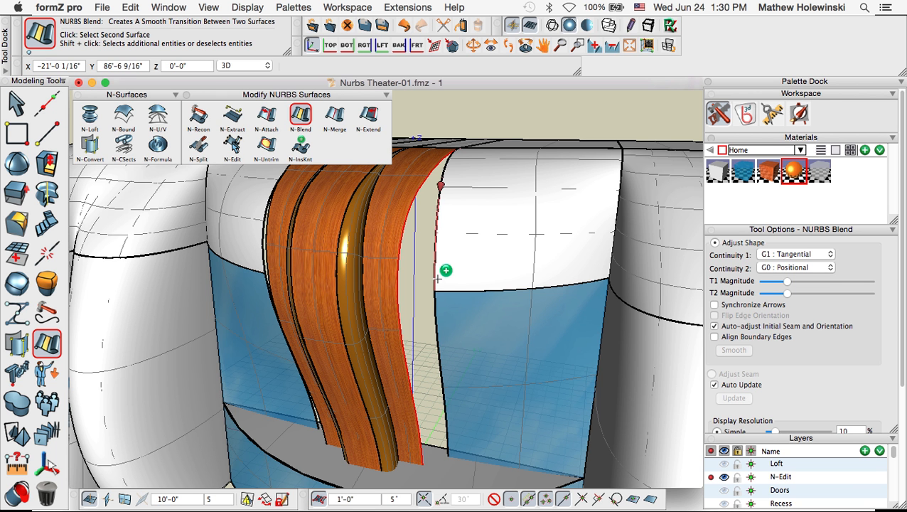
pyautogui.click(436, 278)
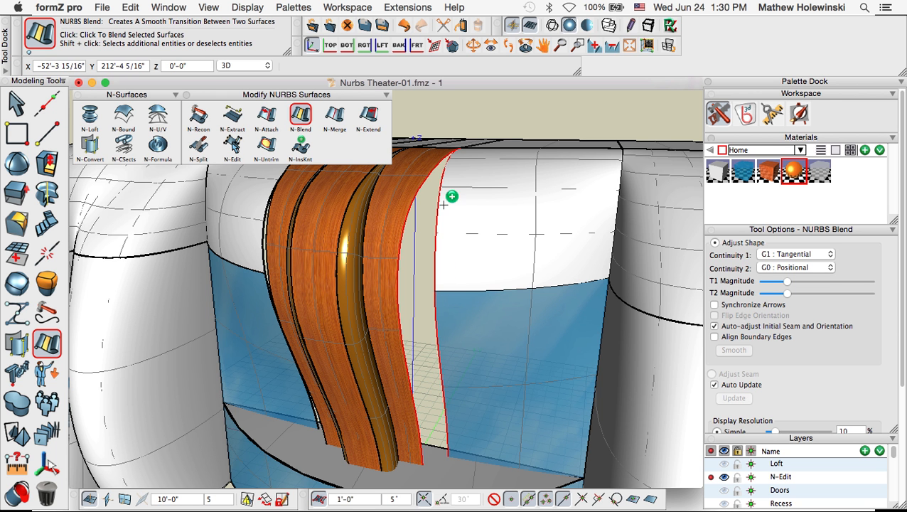
pyautogui.click(525, 121)
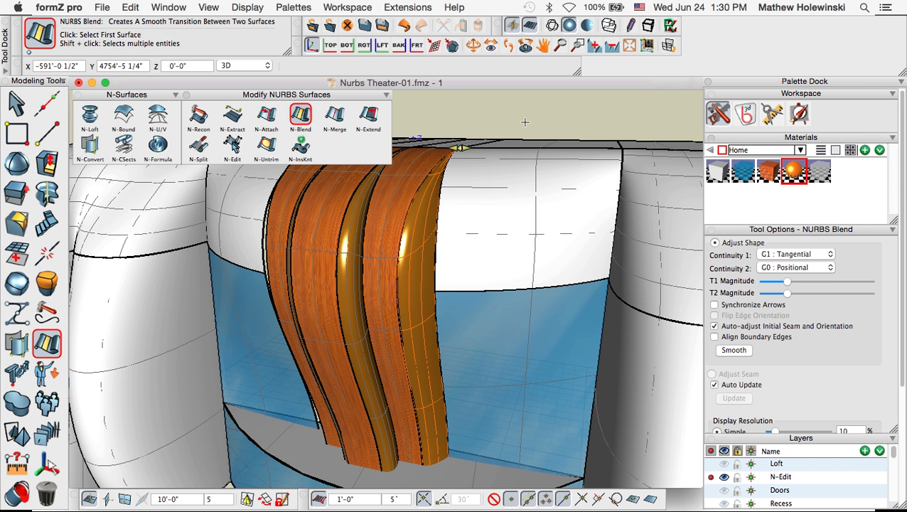
# Blend the -X wood strip's outer edge to the neighbouring roof and blue wall edges on that side
pyautogui.moveTo(309, 328); pyautogui.dragTo(511, 330, button='middle')
pyautogui.click(352, 288)
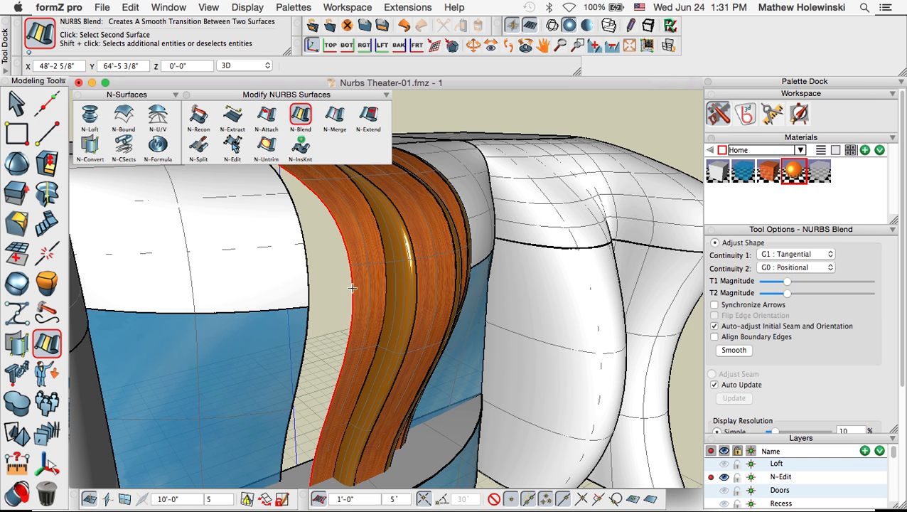
pyautogui.click(310, 302)
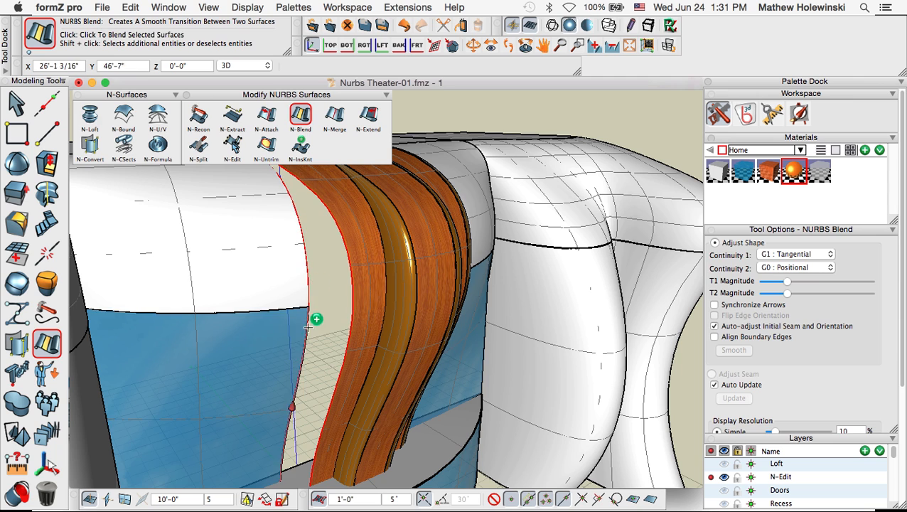
pyautogui.click(327, 298)
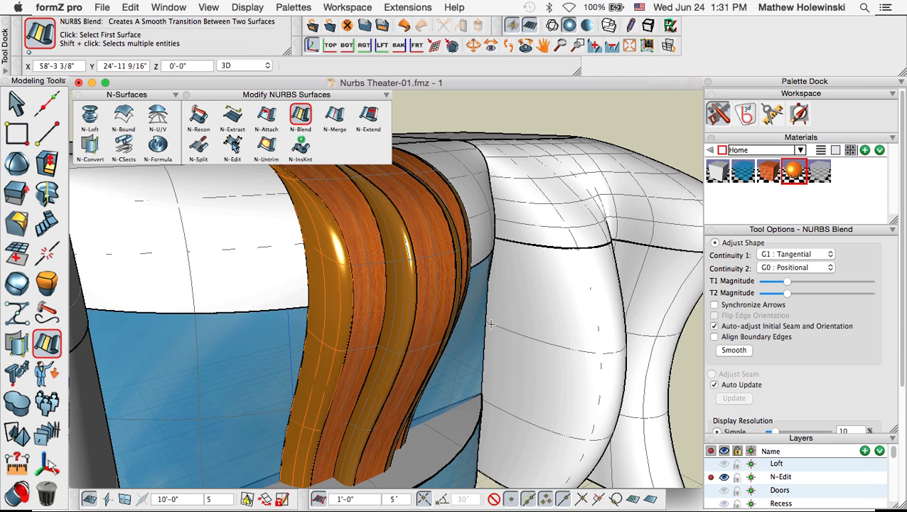
pyautogui.moveTo(490, 324); pyautogui.dragTo(288, 318, button='middle')
pyautogui.scroll(-5, 402, 317)
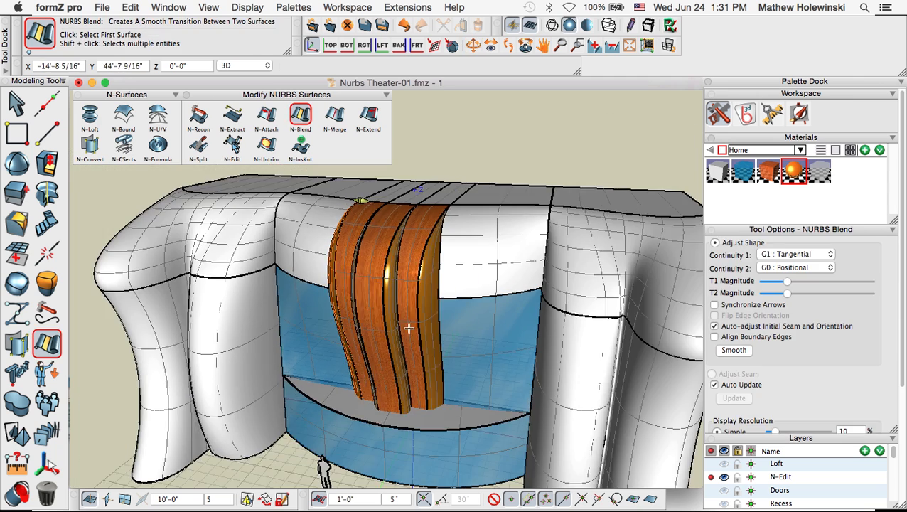
pyautogui.moveTo(409, 327); pyautogui.dragTo(460, 350, button='middle')
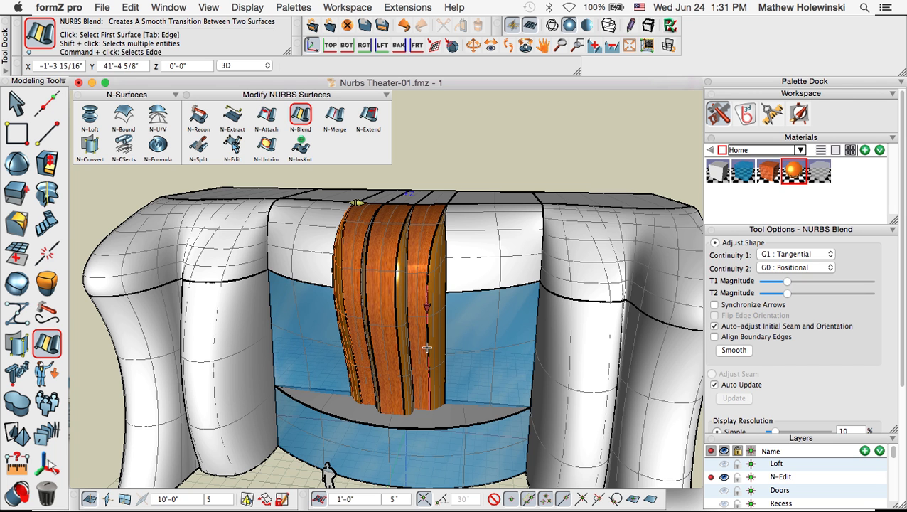
pyautogui.moveTo(486, 354); pyautogui.dragTo(450, 313, button='middle')
pyautogui.scroll(-3, 461, 332)
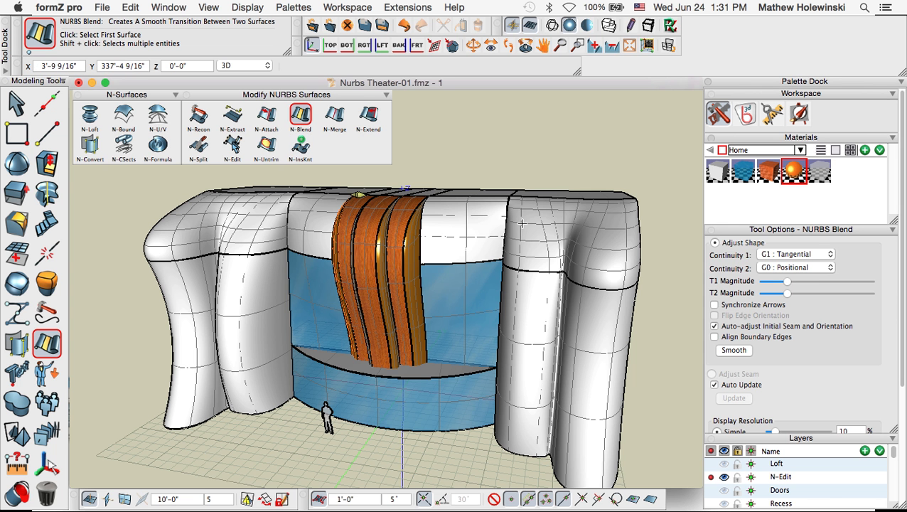
# Switch to the slide presentation, advance to the Nurbs Insert Knot slide, and return to formZ pro
pyautogui.press('super+Tab')
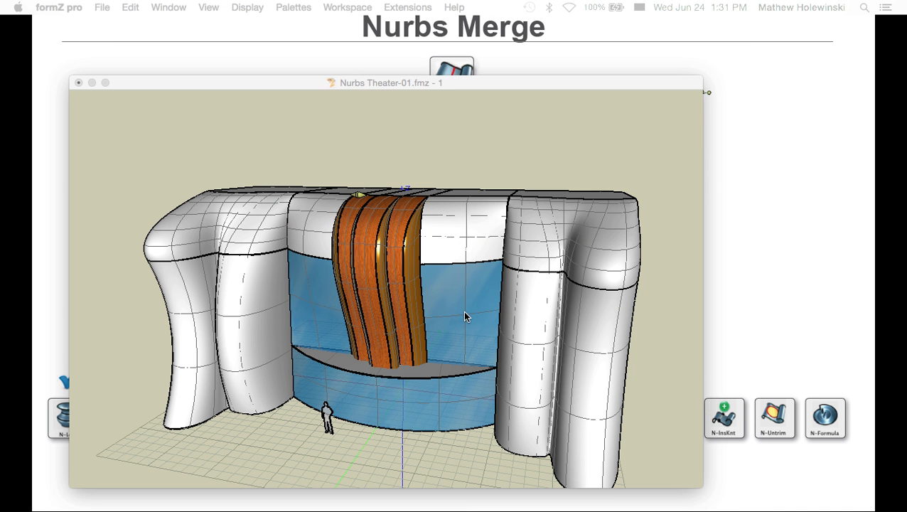
pyautogui.click(776, 216)
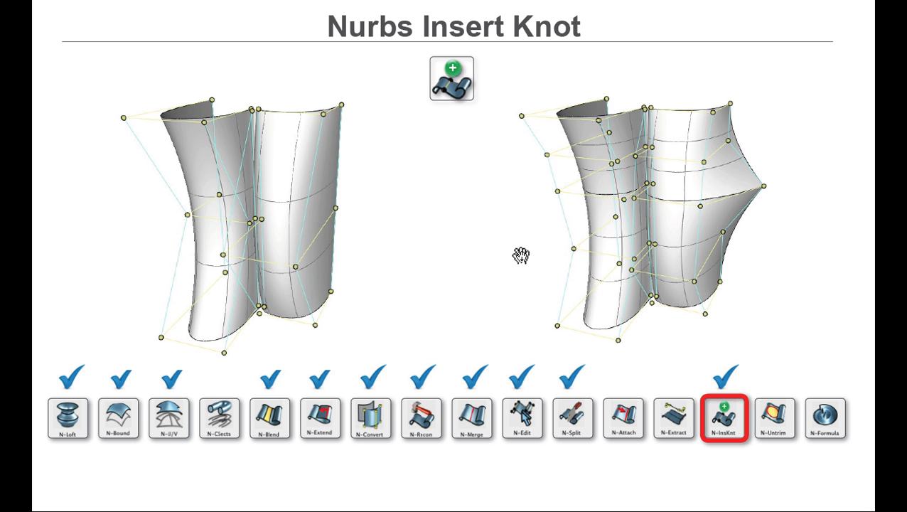
pyautogui.press('super+Tab')
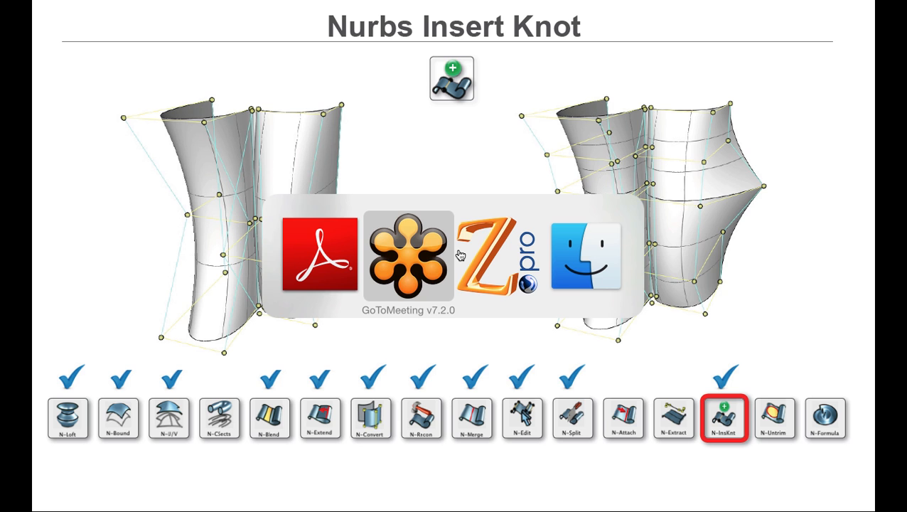
pyautogui.press('super+Tab')
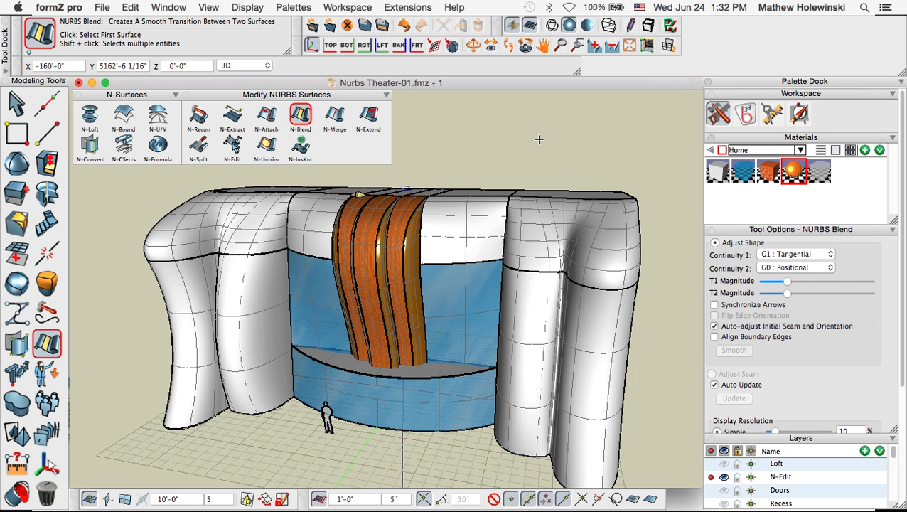
# Show the control points of the curved lower wall on the +X side and try pulling its mid-height inner edge point toward the stage
pyautogui.moveTo(502, 427); pyautogui.dragTo(609, 424, button='middle')
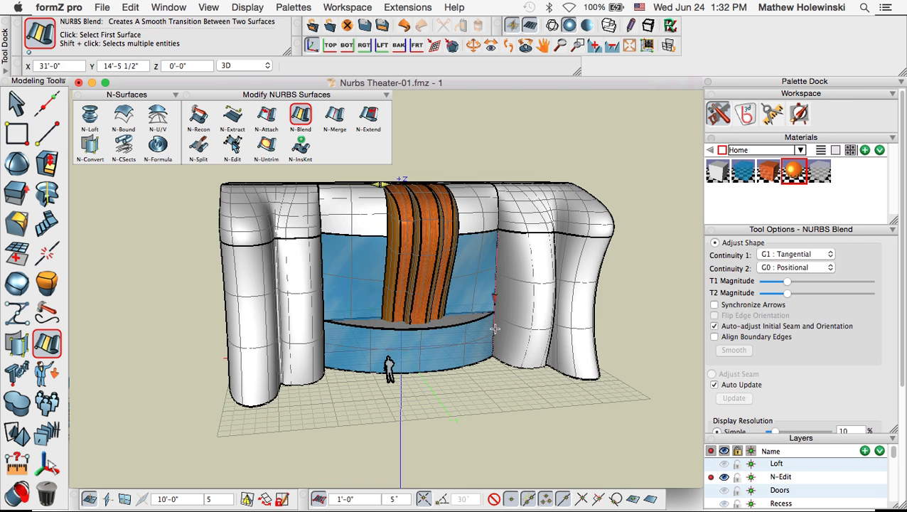
pyautogui.scroll(5, 510, 359)
pyautogui.scroll(4, 510, 359)
pyautogui.moveTo(482, 419); pyautogui.dragTo(491, 439, button='middle')
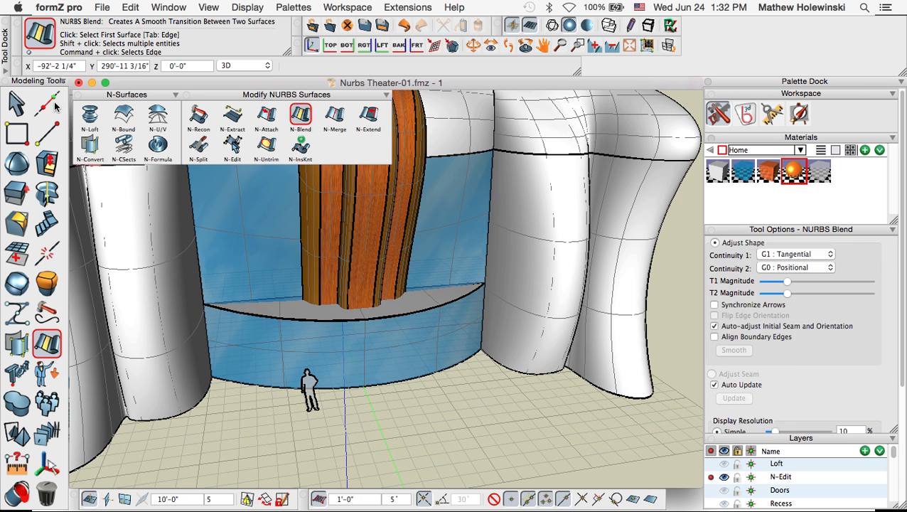
pyautogui.click(18, 104)
pyautogui.rightClick(526, 223)
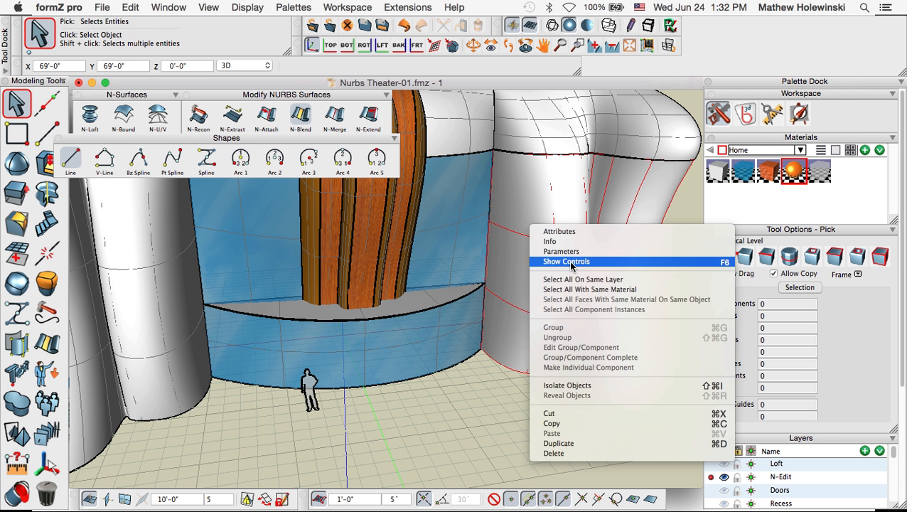
pyautogui.click(572, 261)
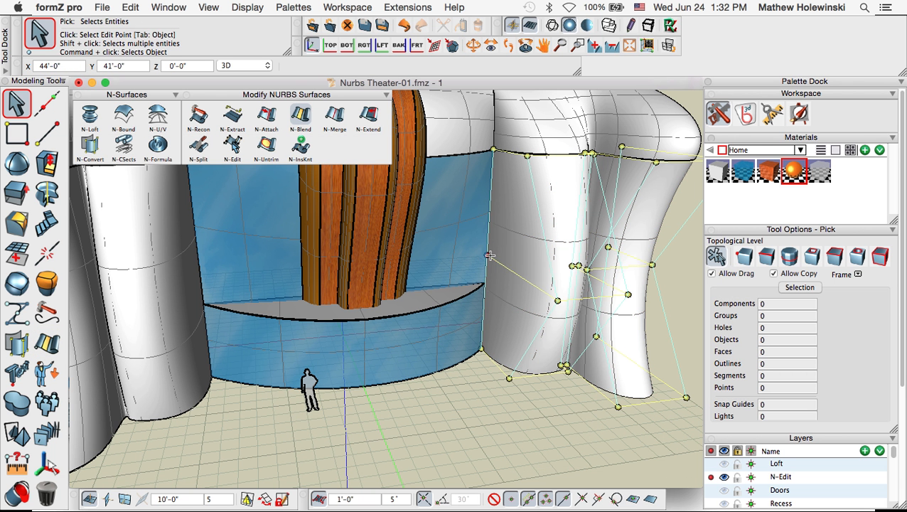
pyautogui.moveTo(490, 256); pyautogui.dragTo(433, 269)
pyautogui.moveTo(473, 305); pyautogui.dragTo(477, 402, button='middle')
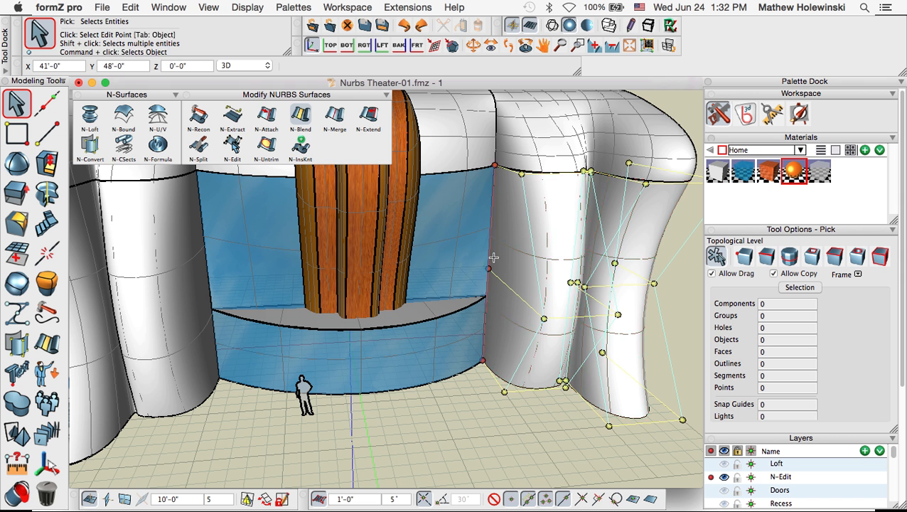
# Insert a Kink-type knot along the depth (V) of the +X curved wall at knot value 0.650
pyautogui.click(301, 146)
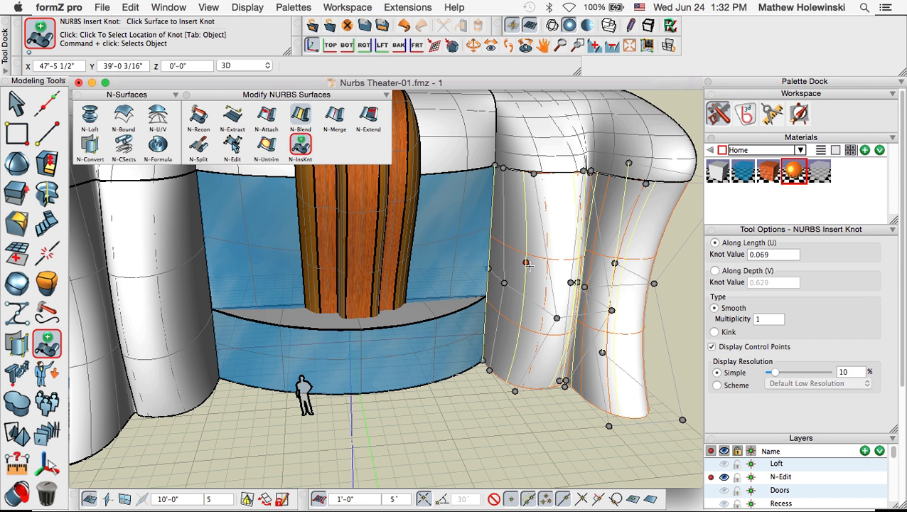
pyautogui.click(716, 271)
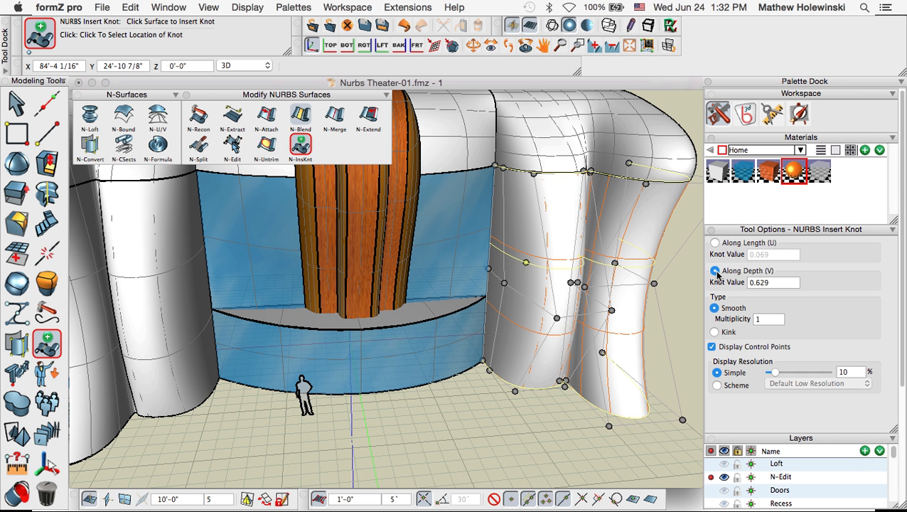
pyautogui.click(527, 262)
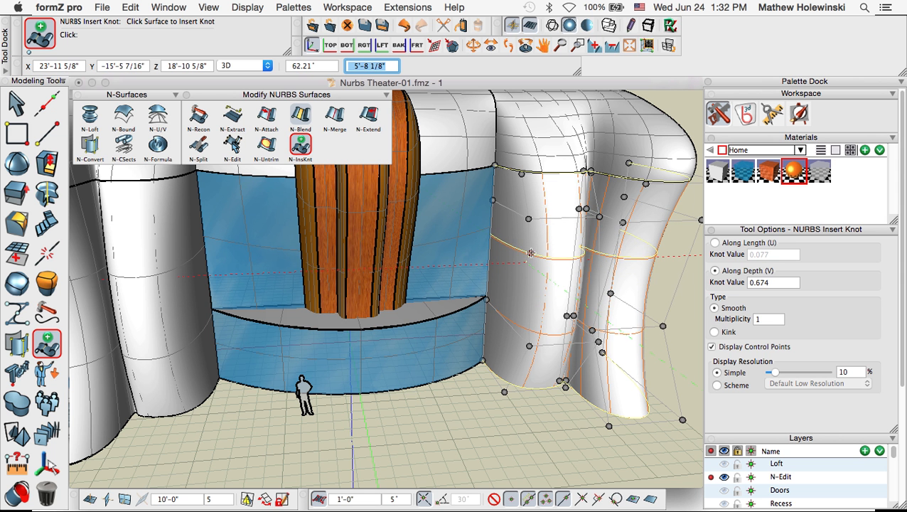
pyautogui.click(531, 259)
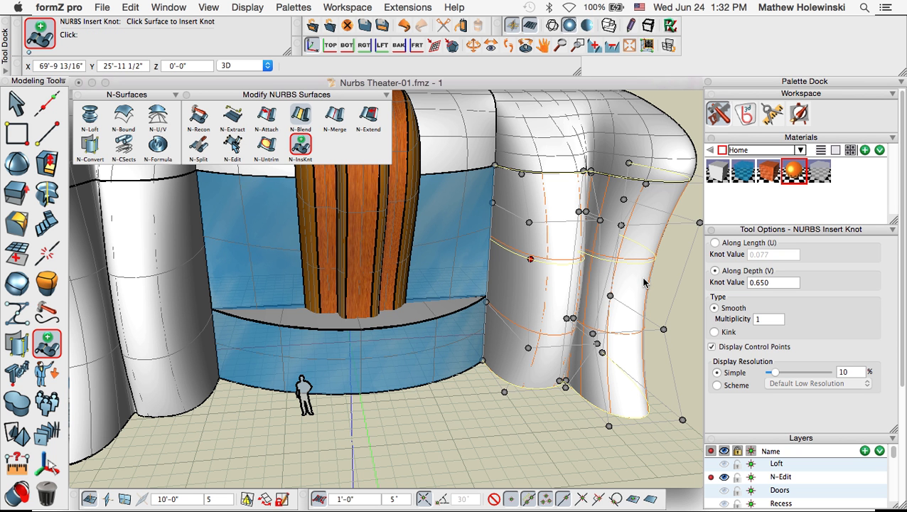
pyautogui.click(715, 332)
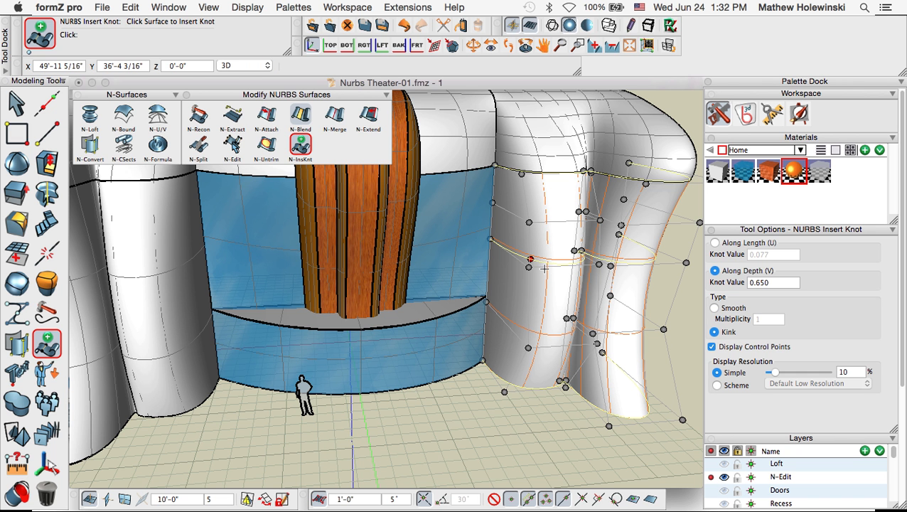
# Pull the kink's inner edge control point toward the stage to form a pointed bulge, and hide the wall's control points
pyautogui.click(16, 103)
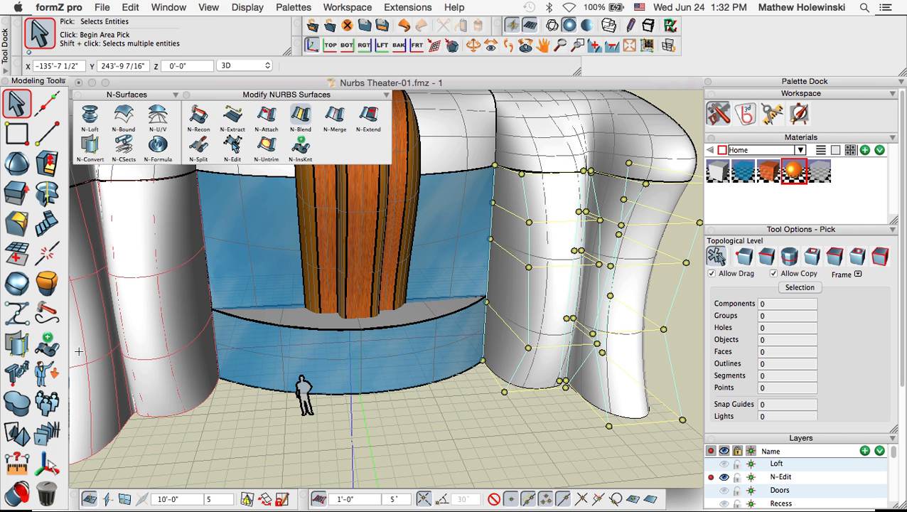
pyautogui.moveTo(490, 240); pyautogui.dragTo(452, 257)
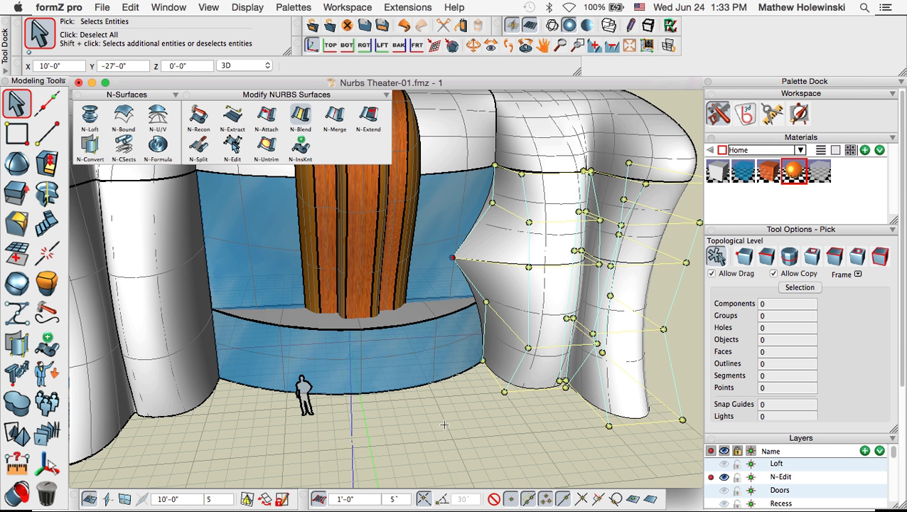
pyautogui.rightClick(514, 292)
pyautogui.click(534, 307)
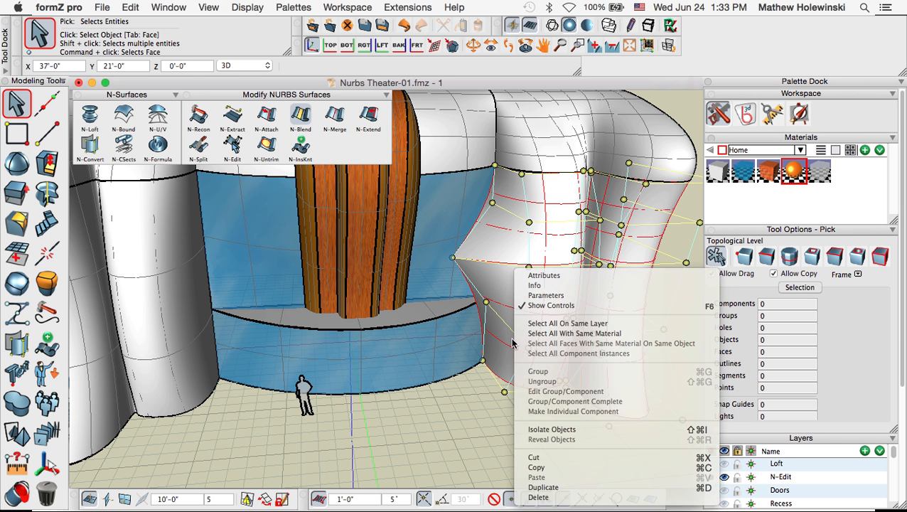
# Switch to the slide presentation, go to the Nurbs Extract Curve slide, and return to formZ pro
pyautogui.moveTo(600, 439); pyautogui.dragTo(493, 213, button='middle')
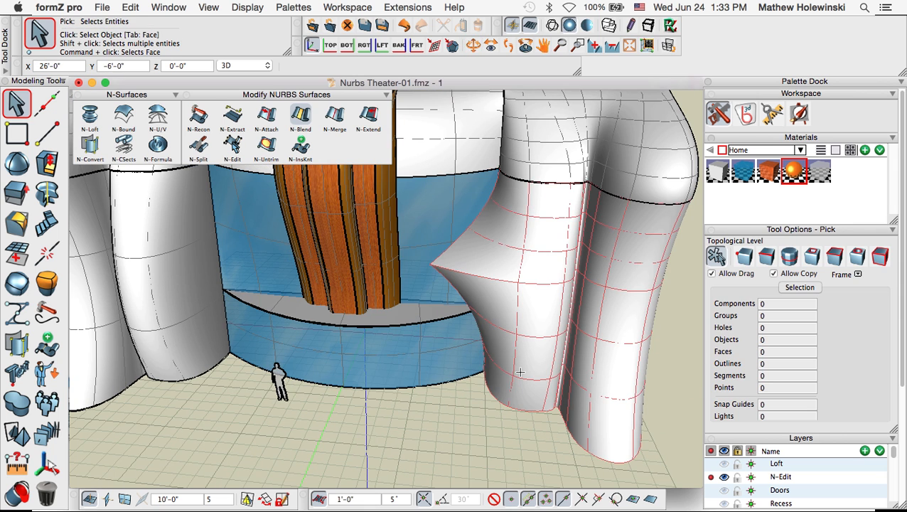
pyautogui.moveTo(493, 255); pyautogui.dragTo(301, 364, button='middle')
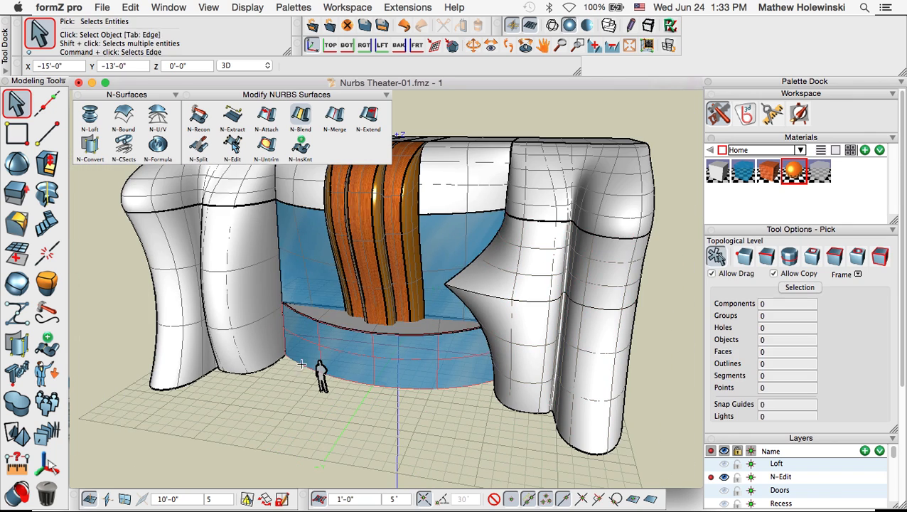
pyautogui.press('super+Tab')
pyautogui.press('Left')
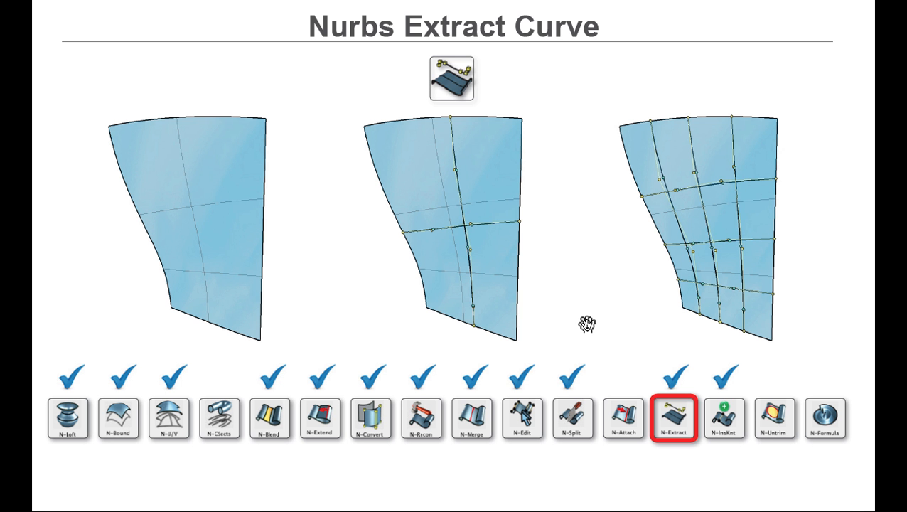
pyautogui.press('super+Tab')
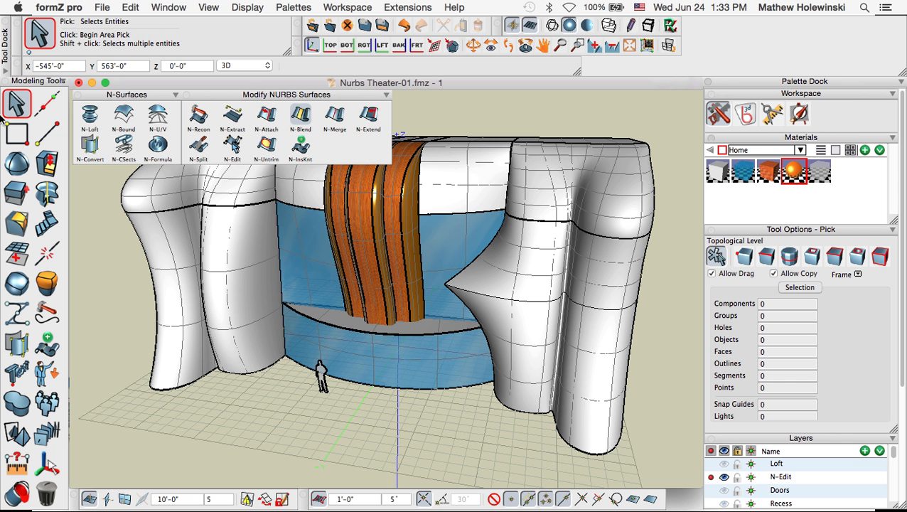
# Isolate the blue glass wall panel between the wood strips and the +X curved wall by hiding all other objects
pyautogui.click(447, 229)
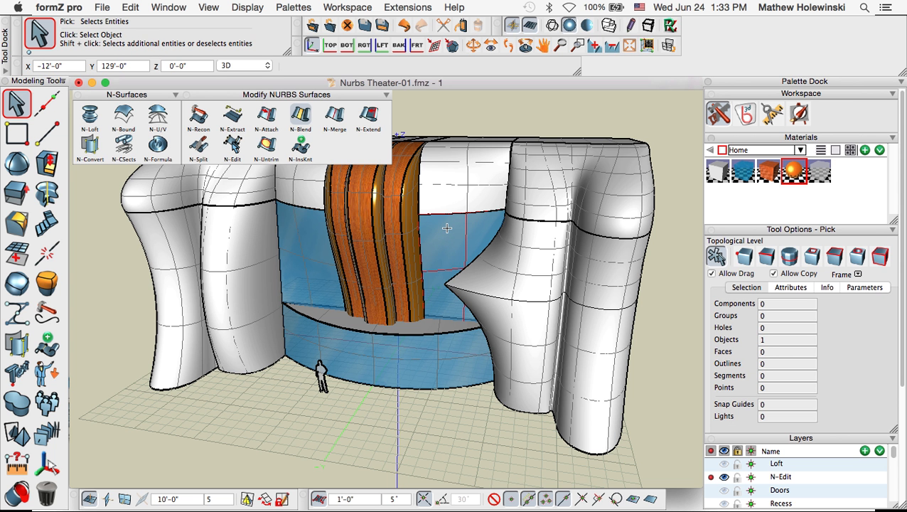
pyautogui.press('super+shift+h')
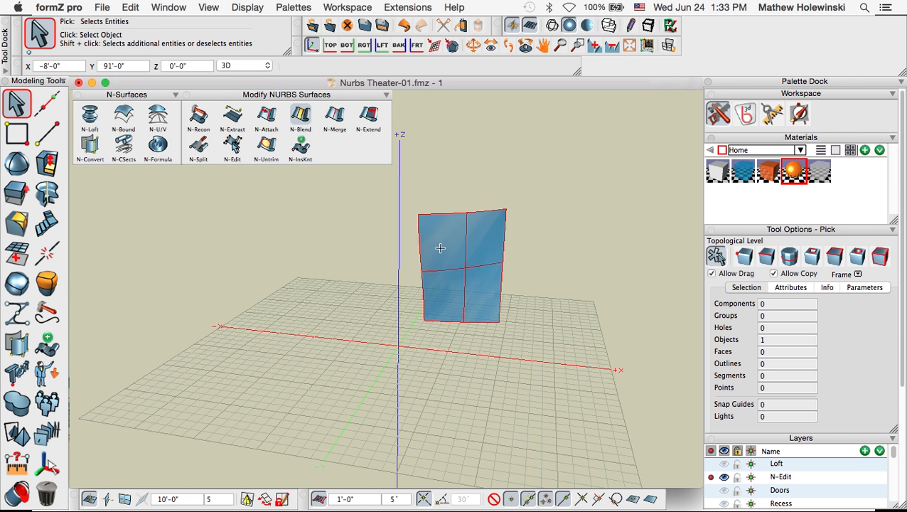
pyautogui.scroll(5, 466, 267)
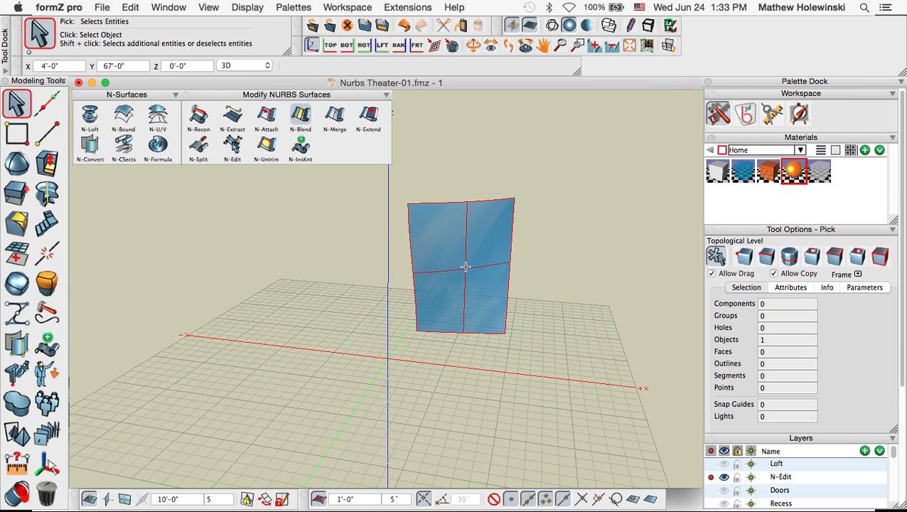
# Extract curves from the isolated blue panel with NURBS Extract Curve, using 5 curves in length (U) and 5 in depth (V)
pyautogui.click(200, 196)
pyautogui.click(234, 116)
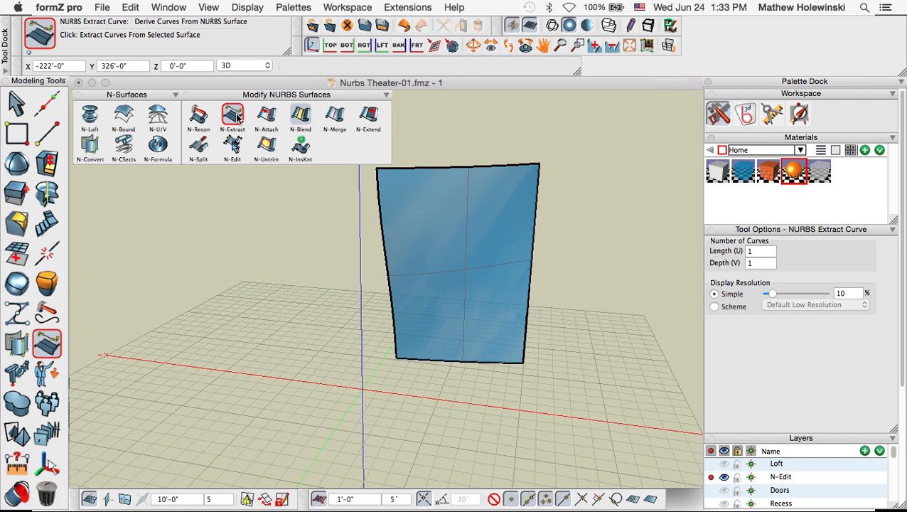
pyautogui.click(446, 232)
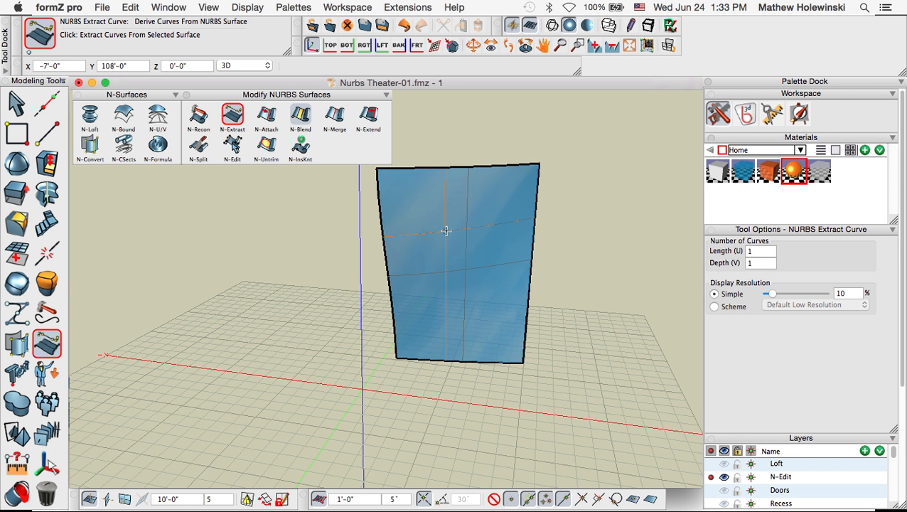
pyautogui.click(468, 252)
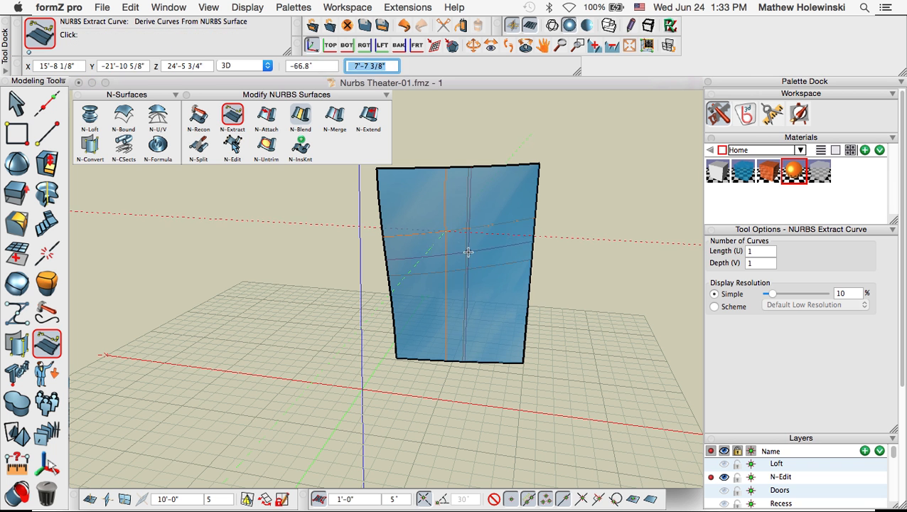
pyautogui.doubleClick(755, 252)
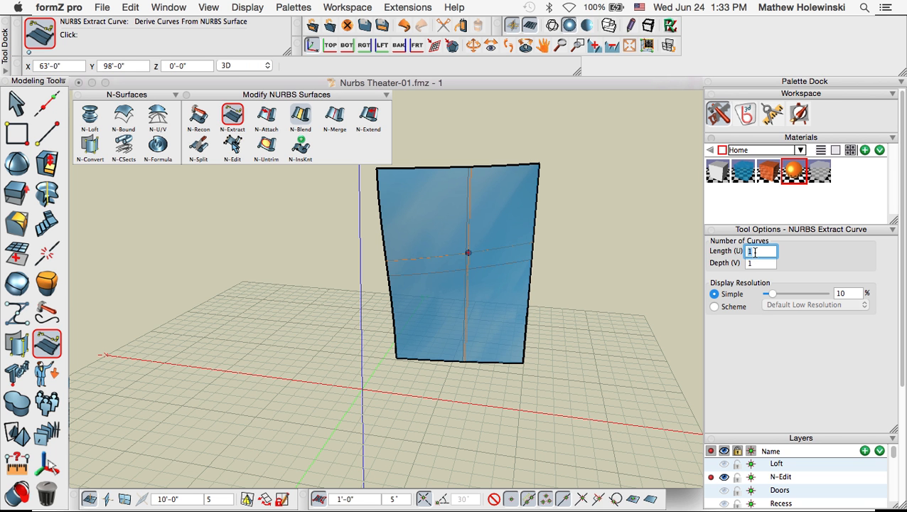
pyautogui.write('5')
pyautogui.doubleClick(765, 264)
pyautogui.write('5')
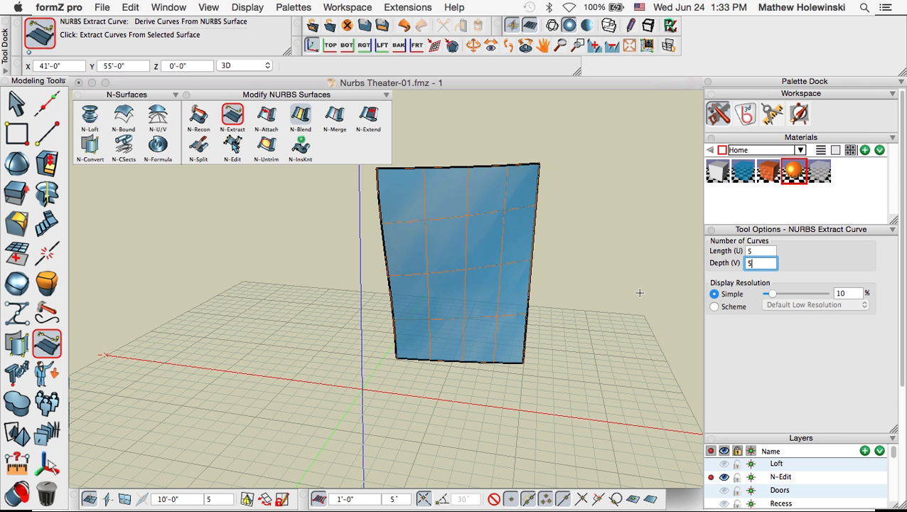
pyautogui.click(17, 103)
# Move the blue surface off the extracted curve grid toward -X, and move one horizontal curve out of the grid toward +X
pyautogui.click(16, 432)
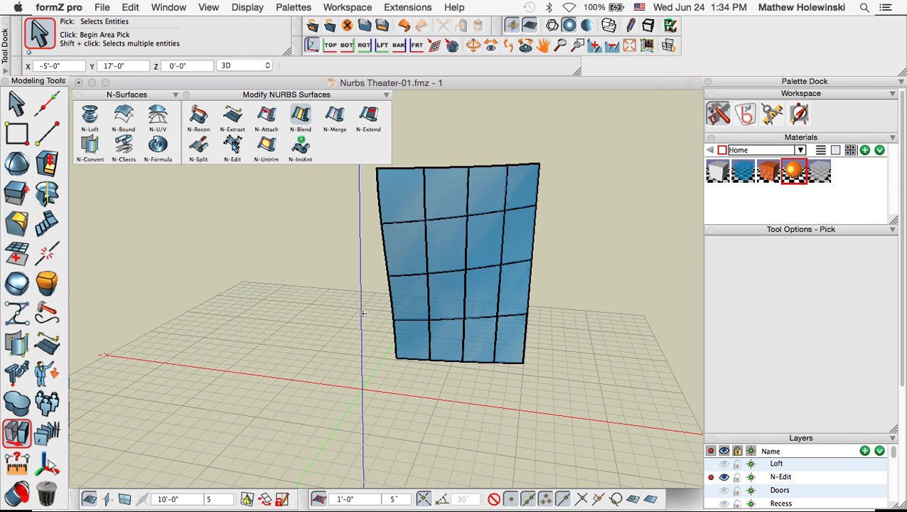
pyautogui.click(401, 196)
pyautogui.press('alt')
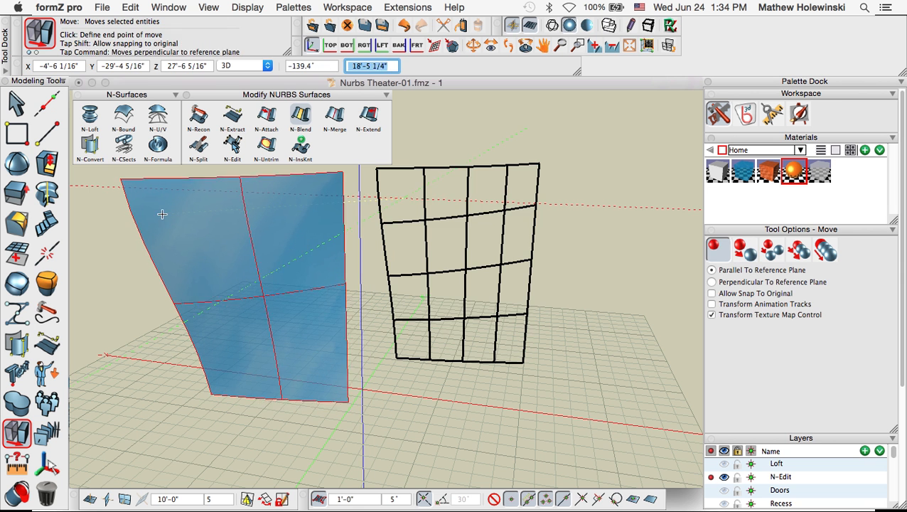
pyautogui.click(155, 213)
pyautogui.click(448, 216)
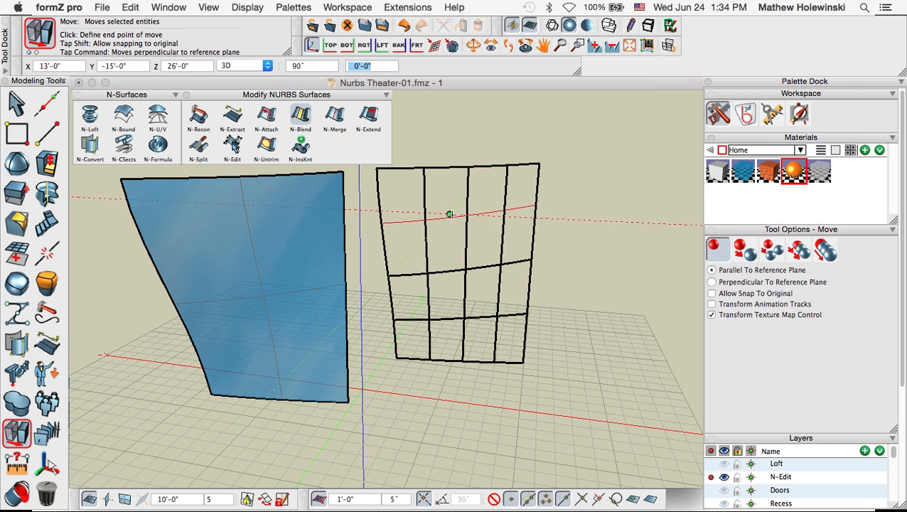
pyautogui.click(600, 222)
pyautogui.moveTo(590, 274); pyautogui.dragTo(599, 325, button='middle')
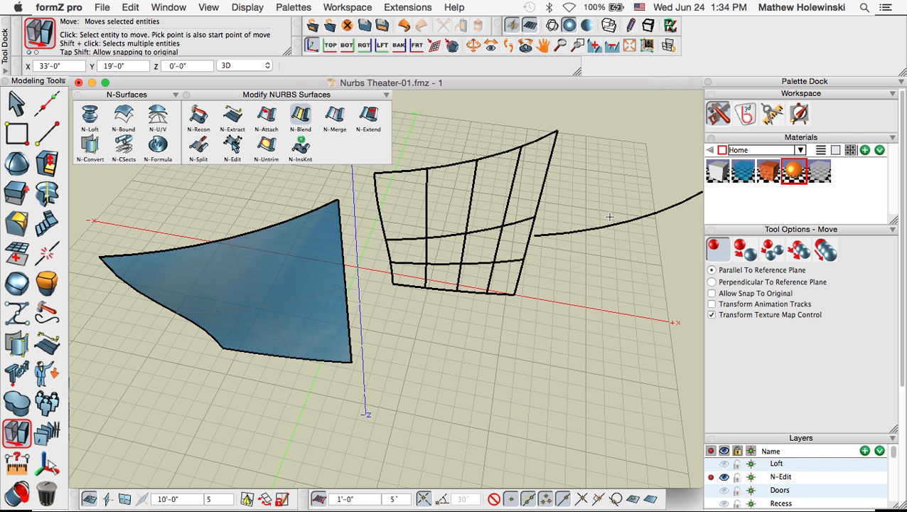
# Undo the moves of the horizontal curve and the blue surface
pyautogui.press('super+z')
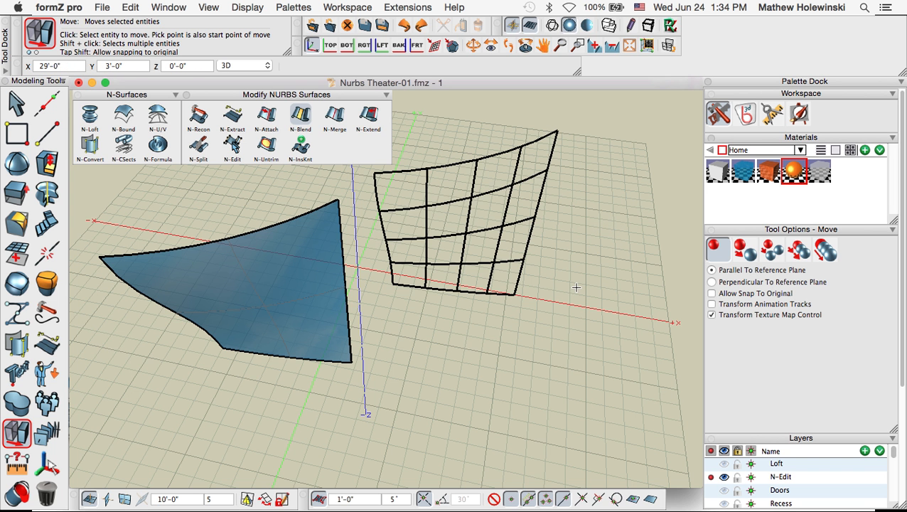
pyautogui.press('super+z')
pyautogui.moveTo(567, 348); pyautogui.dragTo(550, 308, button='middle')
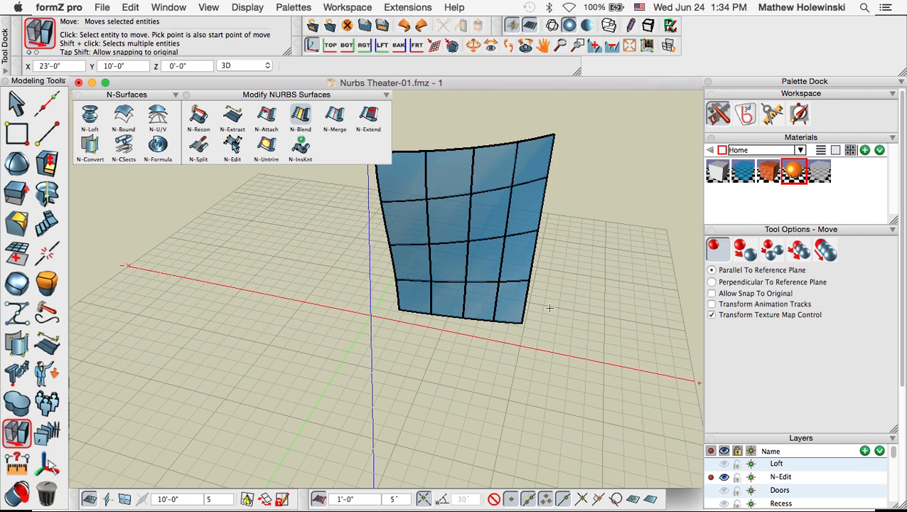
# Reveal the hidden theater objects around the panel, and return to the Pick tool
pyautogui.press('shift')
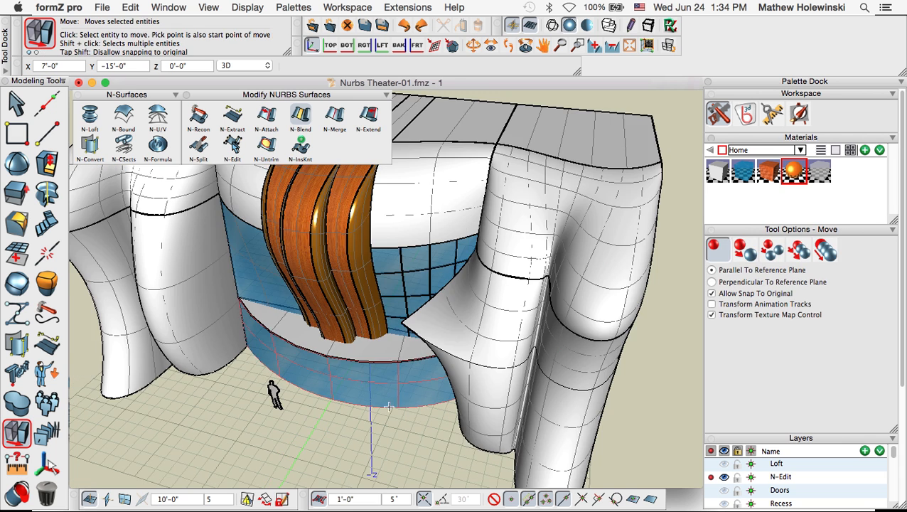
pyautogui.moveTo(389, 407); pyautogui.dragTo(446, 363, button='middle')
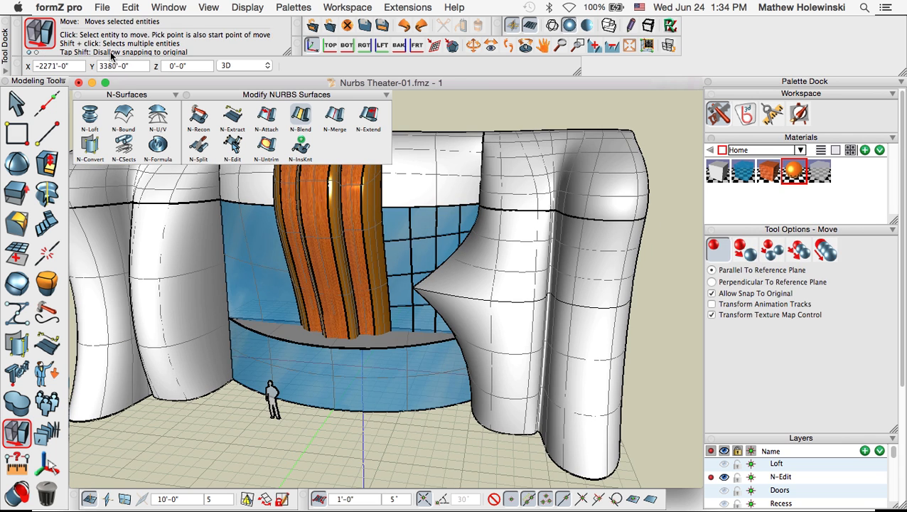
pyautogui.click(17, 104)
pyautogui.scroll(-2, 439, 307)
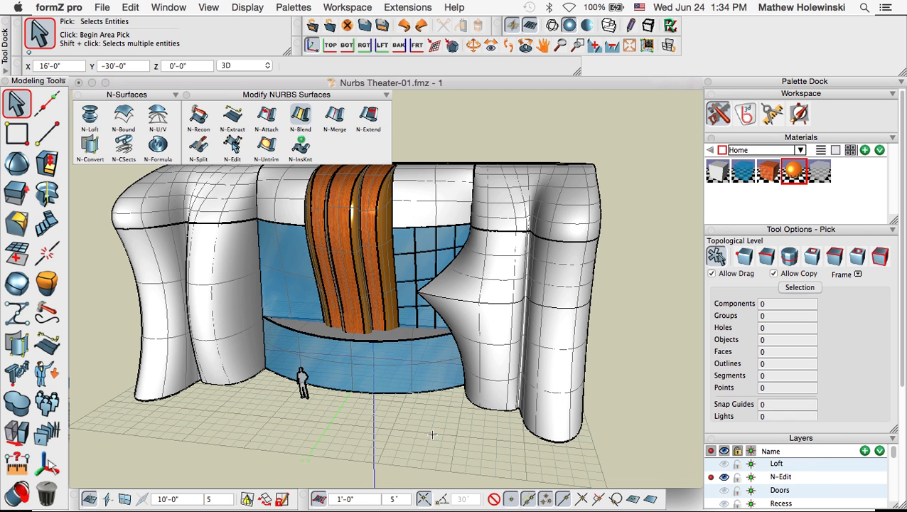
# Switch to the slide presentation, advance to the Nurbs Untrim slide, and return to formZ pro
pyautogui.press('super+Tab')
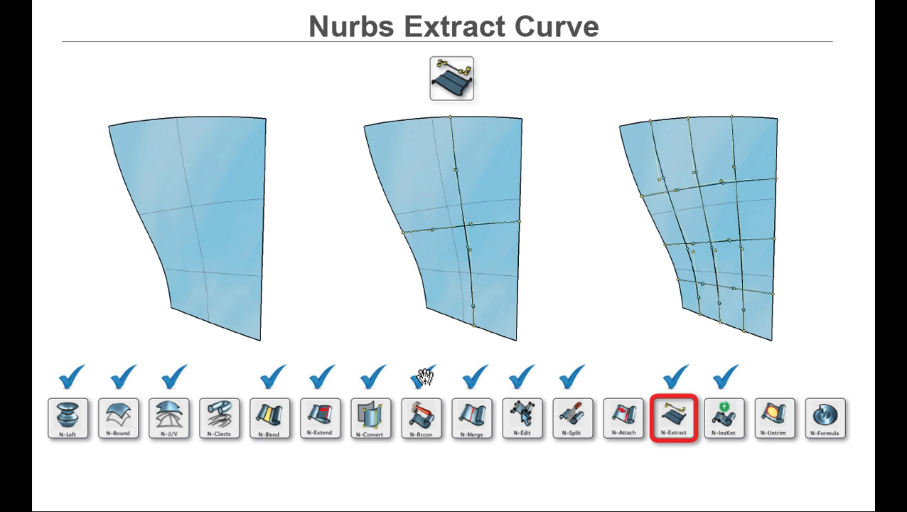
pyautogui.click(412, 344)
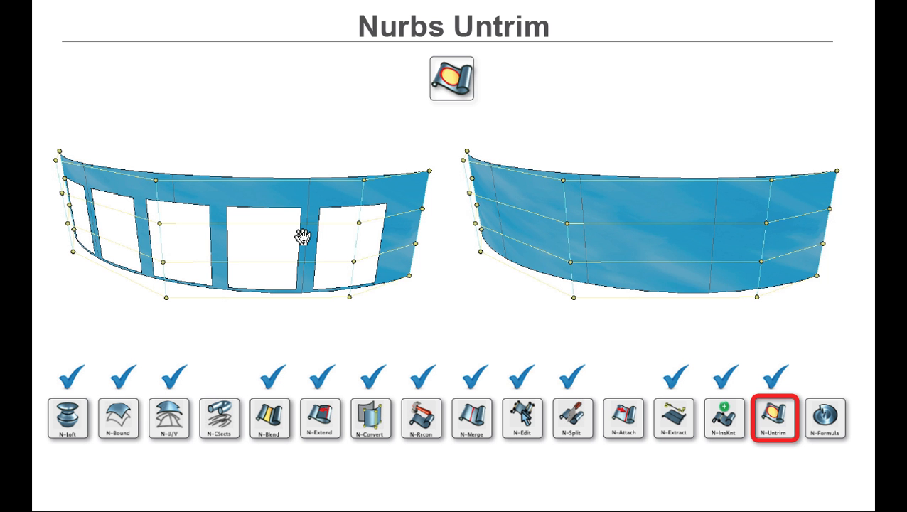
pyautogui.press('super+Tab')
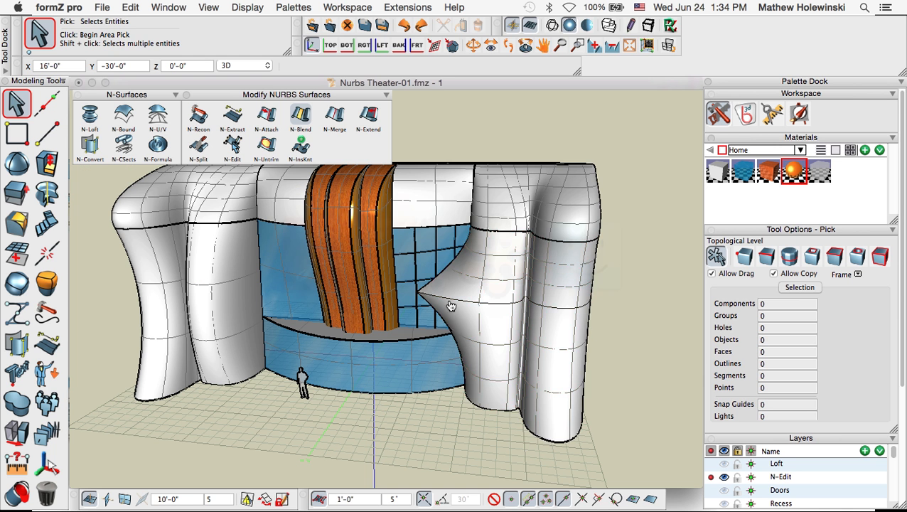
# Make the Doors layer visible and active, and hide the N-Edit layer
pyautogui.click(711, 490)
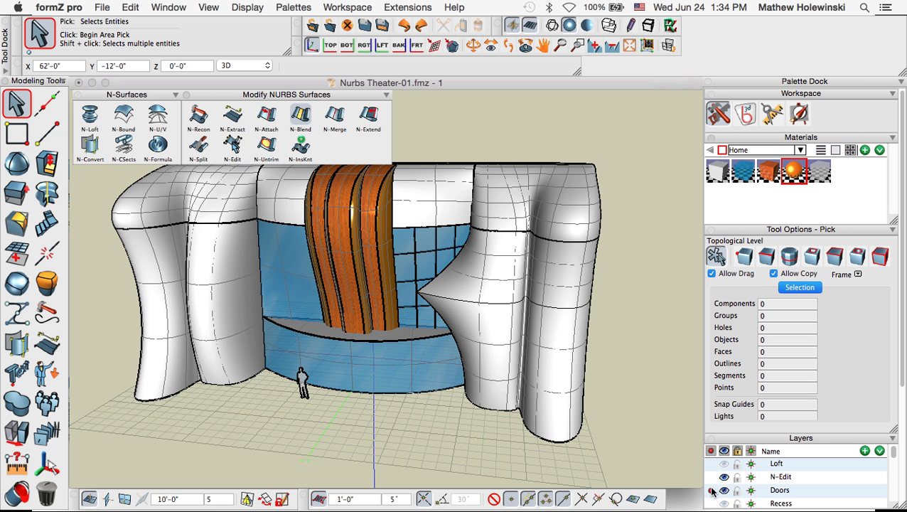
pyautogui.scroll(5, 384, 384)
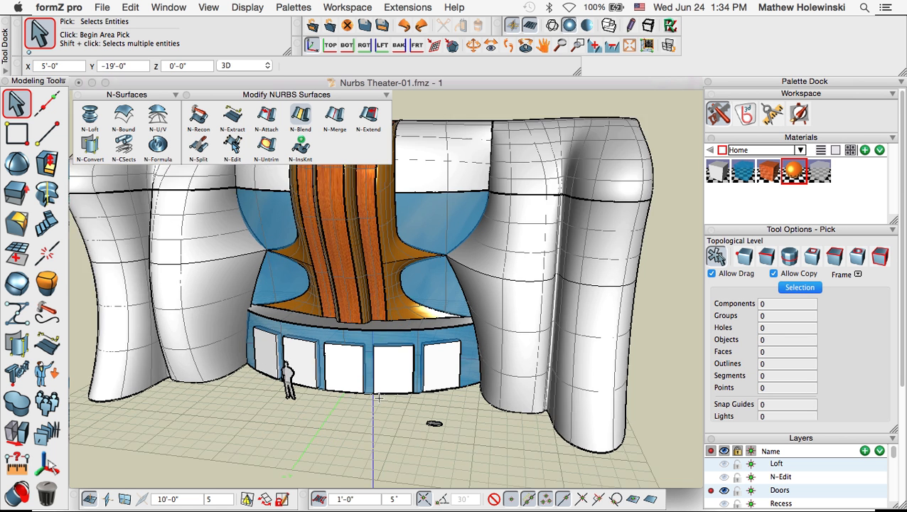
pyautogui.moveTo(450, 457); pyautogui.dragTo(438, 464, button='middle')
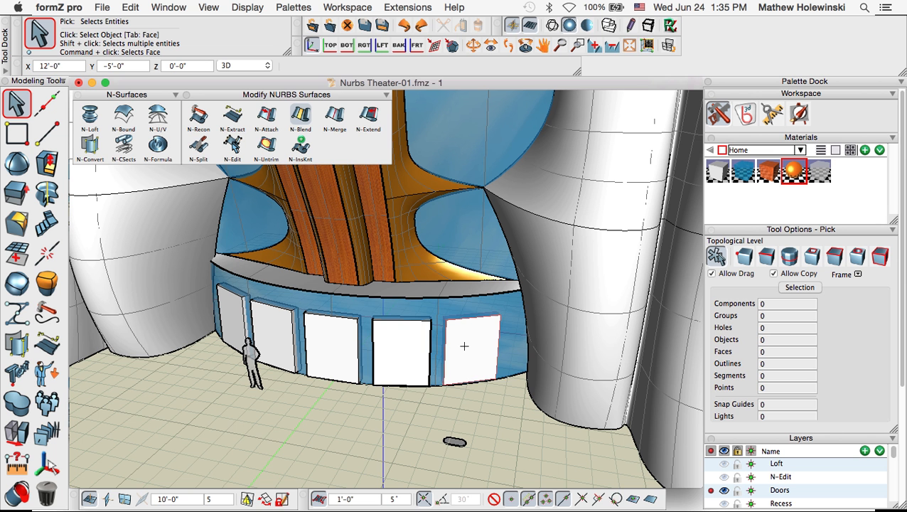
# Split the curved blue lower wall with the five white door boxes using a One Way Surface Split
pyautogui.click(23, 371)
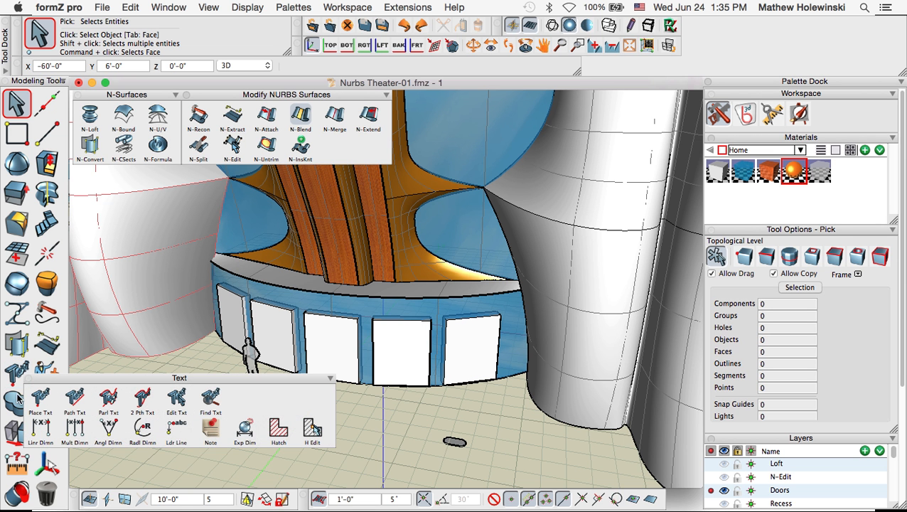
pyautogui.click(18, 396)
pyautogui.moveTo(48, 414); pyautogui.dragTo(107, 401)
pyautogui.click(99, 448)
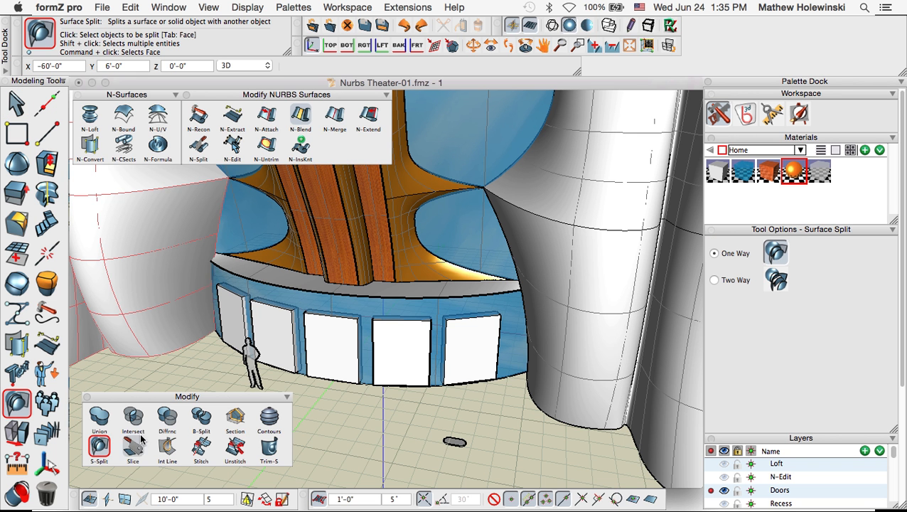
pyautogui.click(347, 306)
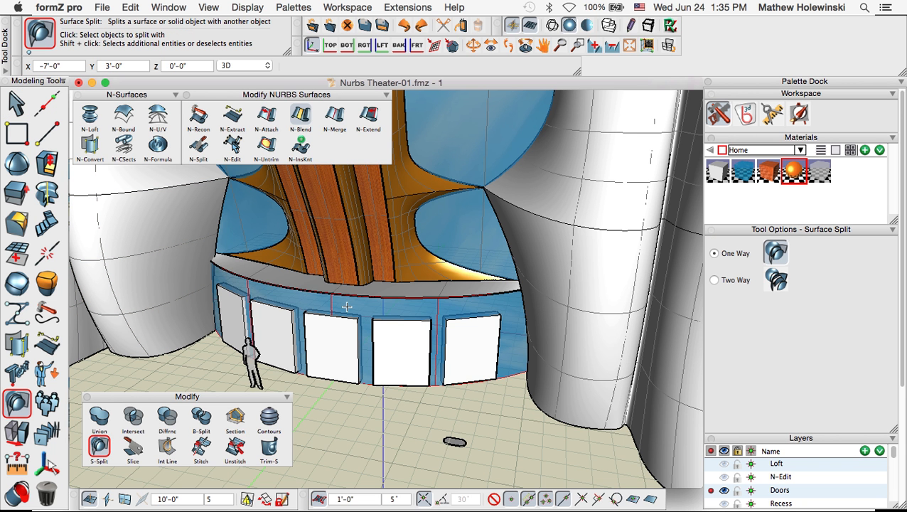
pyautogui.keyDown('shift'); pyautogui.click(233, 319); pyautogui.keyUp('shift')
pyautogui.keyDown('shift'); pyautogui.click(268, 326); pyautogui.keyUp('shift')
pyautogui.keyDown('shift'); pyautogui.click(341, 346); pyautogui.keyUp('shift')
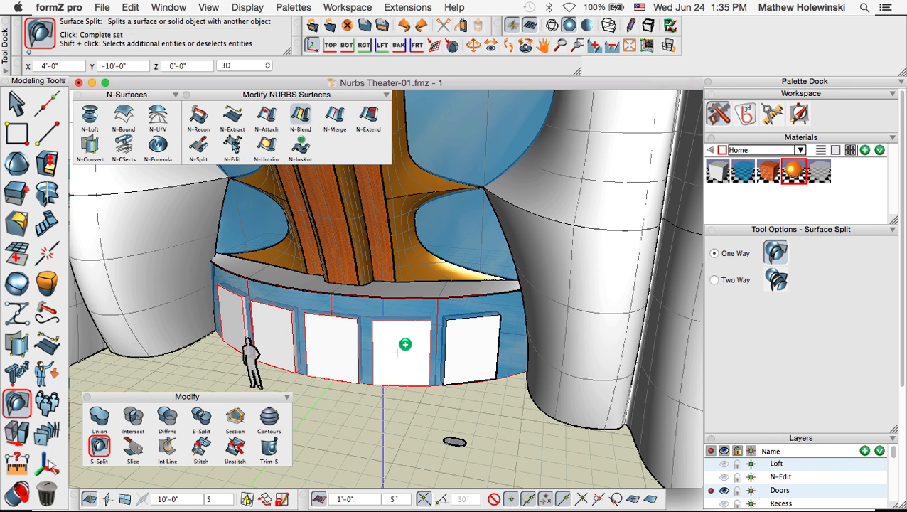
pyautogui.keyDown('shift'); pyautogui.click(404, 348); pyautogui.keyUp('shift')
pyautogui.keyDown('shift'); pyautogui.click(474, 349); pyautogui.keyUp('shift')
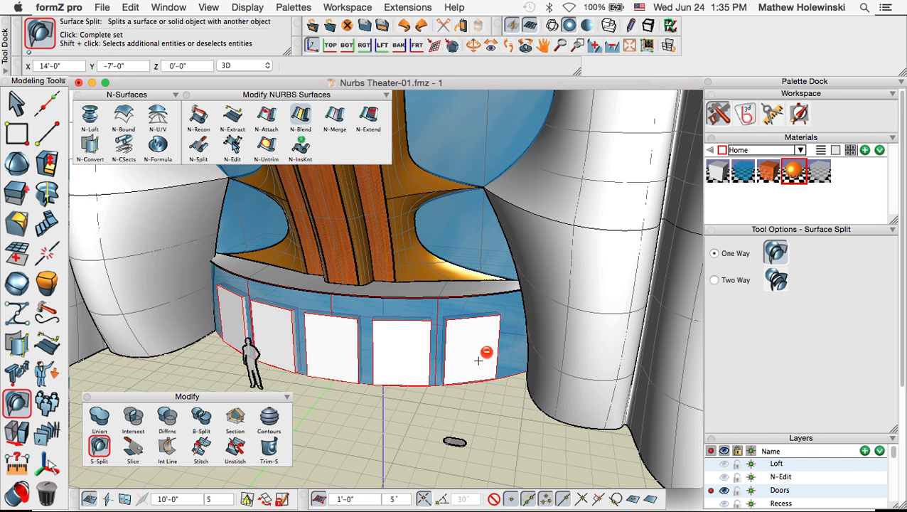
pyautogui.click(391, 427)
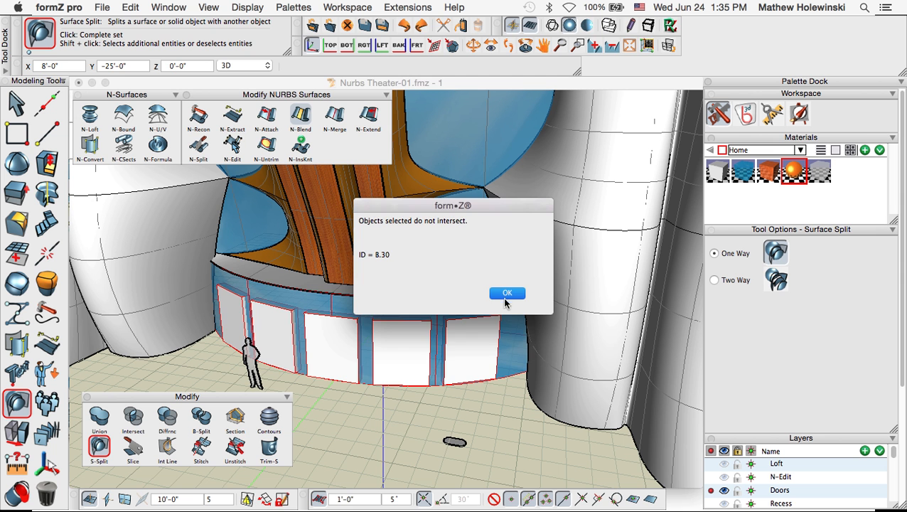
pyautogui.click(506, 295)
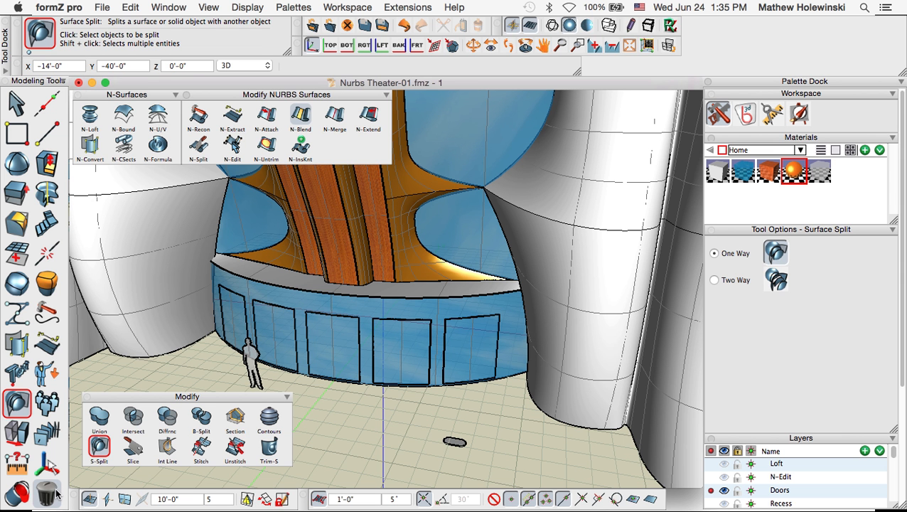
# Delete the five split door pieces from the curved blue lower wall to leave open doorways
pyautogui.click(47, 493)
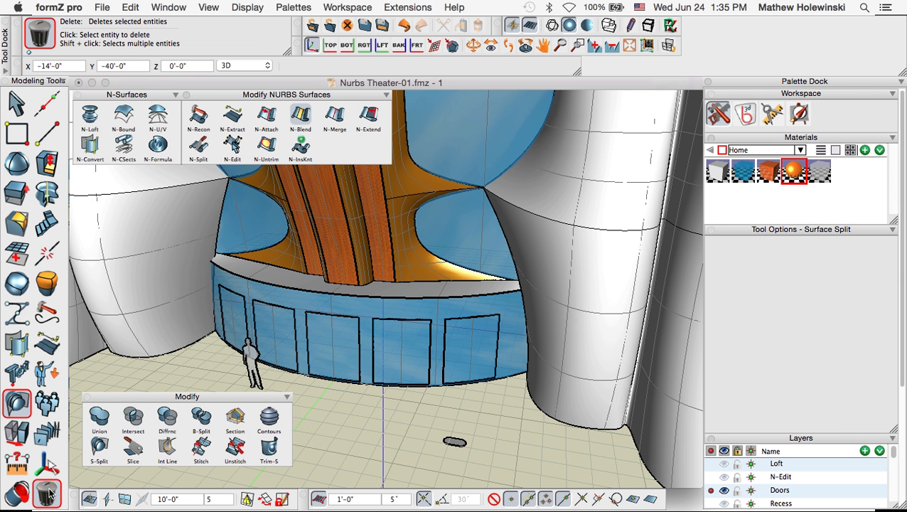
pyautogui.click(277, 335)
pyautogui.click(333, 345)
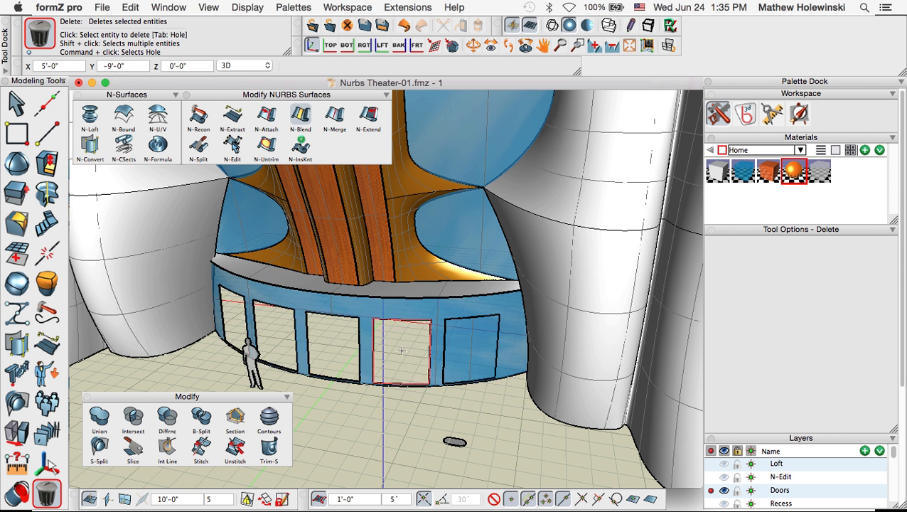
pyautogui.click(402, 349)
pyautogui.click(466, 352)
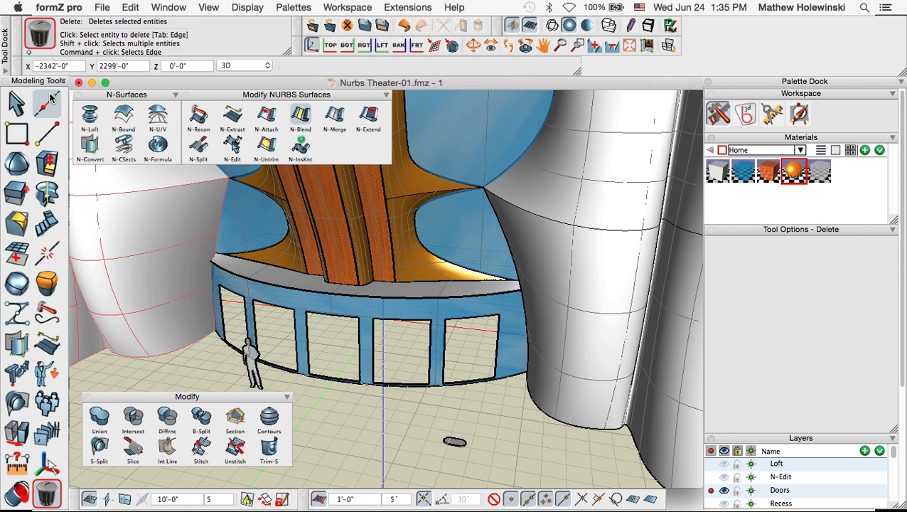
# Show the NURBS controls of the blue lower wall and try to reshape it by pulling its control points
pyautogui.click(16, 103)
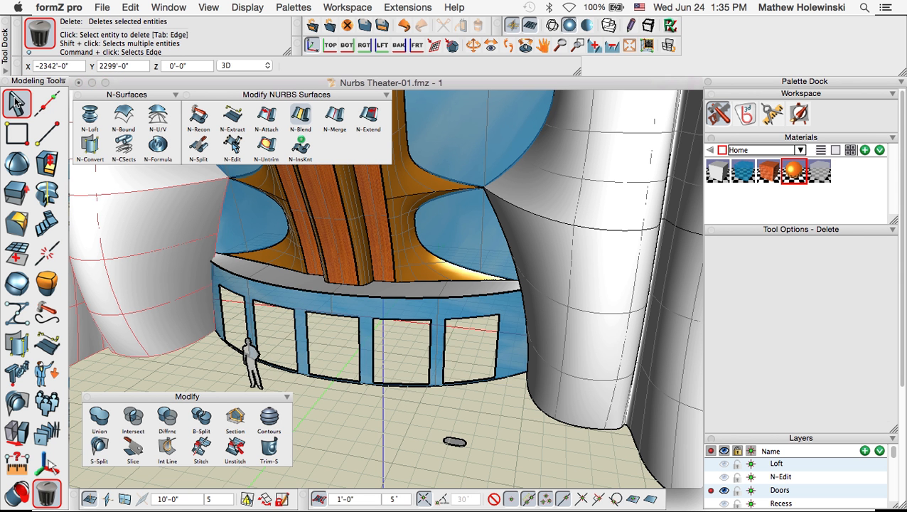
pyautogui.rightClick(354, 307)
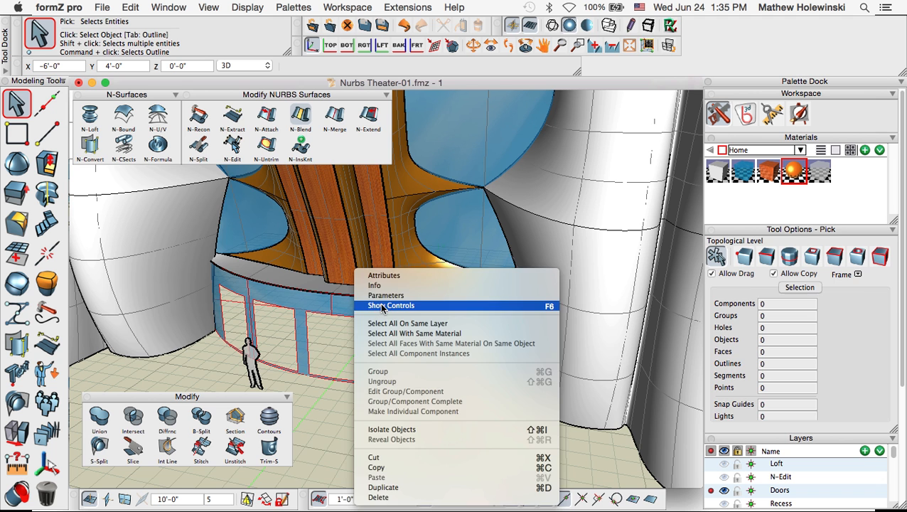
pyautogui.click(382, 307)
pyautogui.moveTo(411, 425); pyautogui.dragTo(376, 432, button='middle')
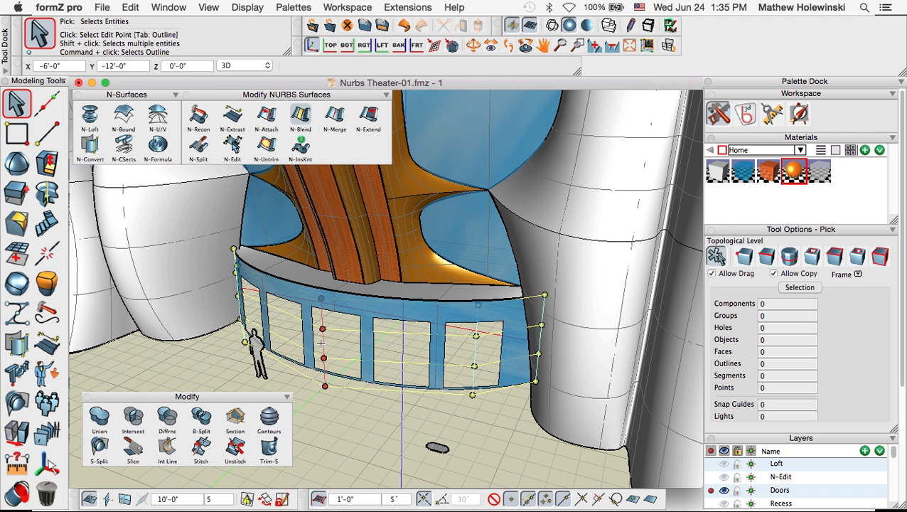
pyautogui.moveTo(322, 343); pyautogui.dragTo(211, 367)
pyautogui.moveTo(388, 438)
pyautogui.mouseDown(button='middle')
pyautogui.moveTo(492, 420)
pyautogui.moveTo(400, 439)
pyautogui.mouseUp(button='middle')
# Undo the last change to the lower wall's control points and hide its NURBS controls
pyautogui.press('super+z')
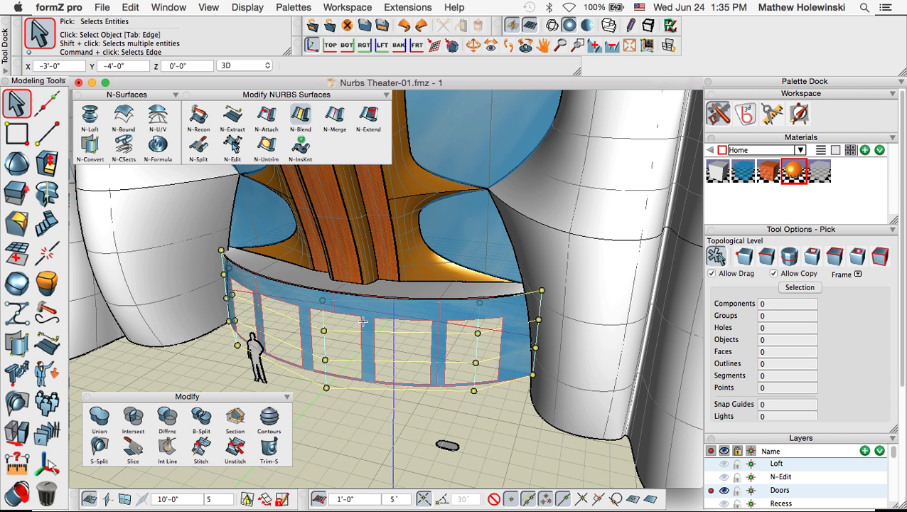
pyautogui.rightClick(362, 320)
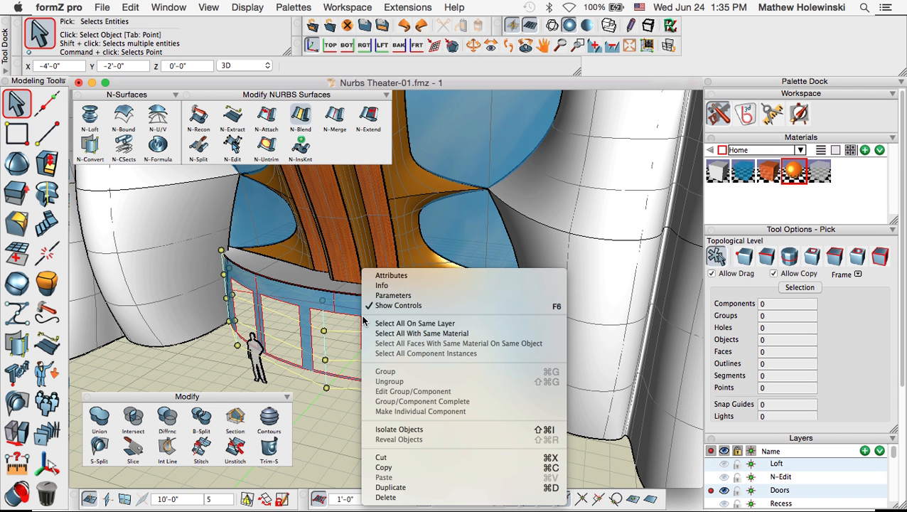
pyautogui.click(398, 306)
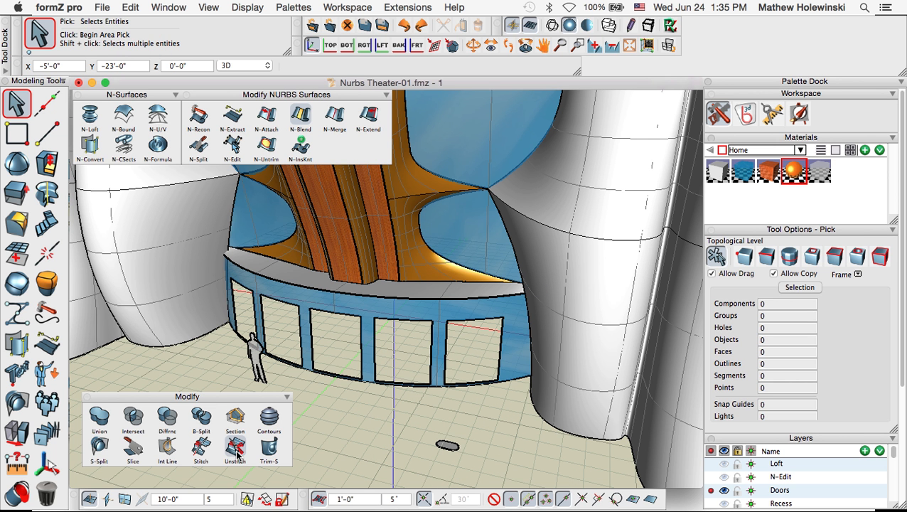
# Remove the trimming curves of all five door openings in the blue lower wall with Untrim Nurbz
pyautogui.click(266, 144)
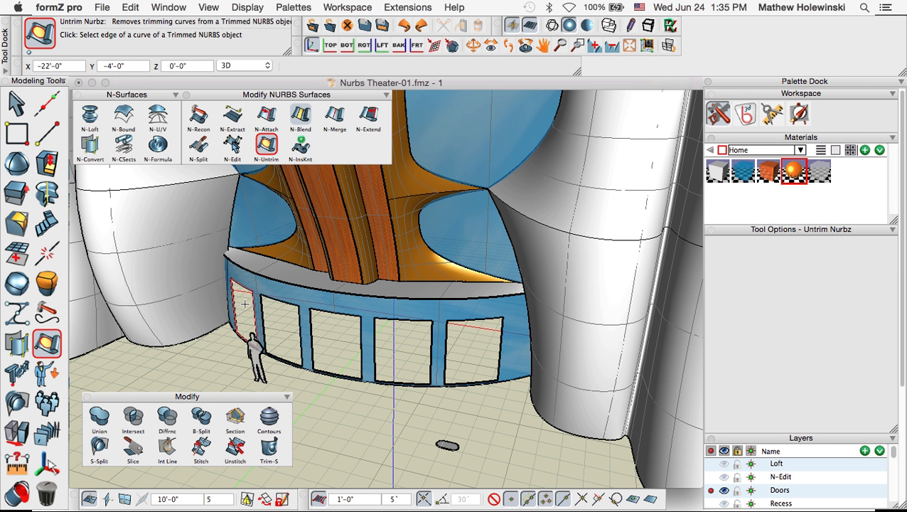
pyautogui.click(244, 305)
pyautogui.click(333, 338)
pyautogui.click(392, 346)
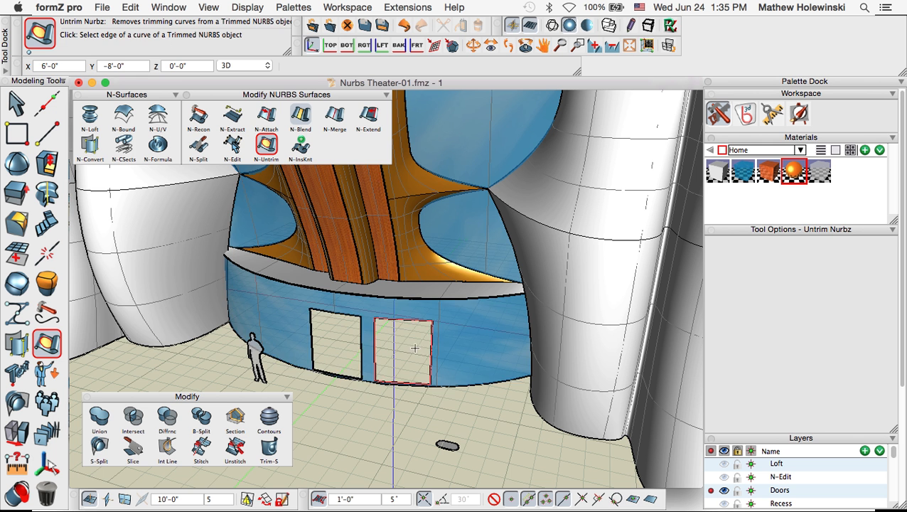
pyautogui.click(415, 347)
pyautogui.click(335, 343)
pyautogui.moveTo(391, 379); pyautogui.dragTo(277, 323, button='middle')
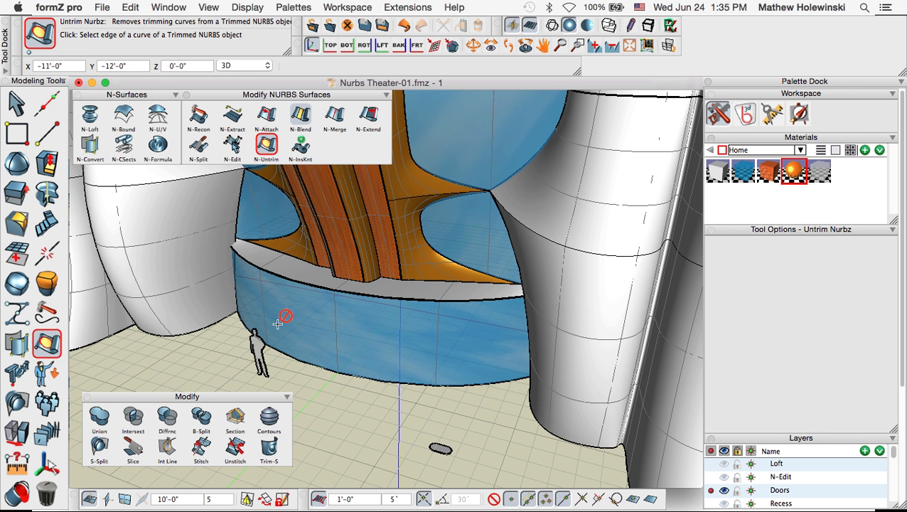
# Close the Modify tool palette to clear the view of the theater model
pyautogui.scroll(-2, 366, 313)
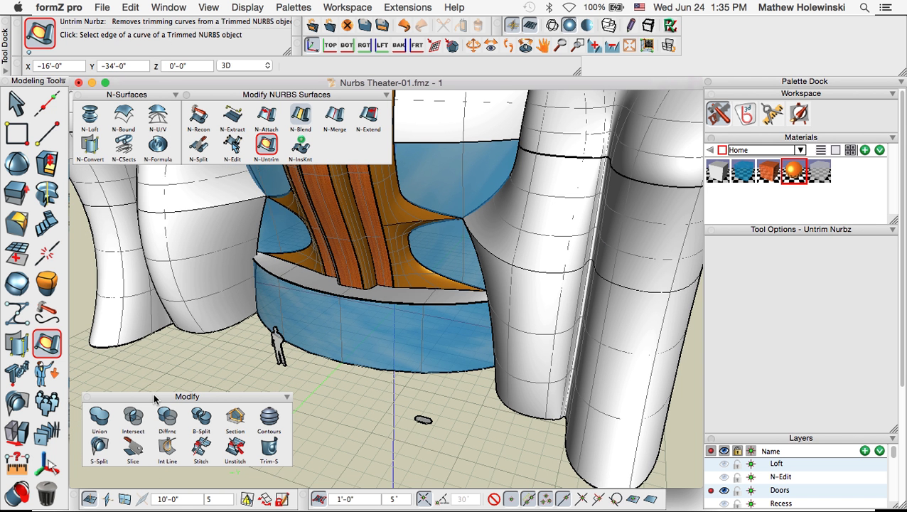
pyautogui.click(86, 397)
pyautogui.moveTo(284, 398); pyautogui.dragTo(344, 410, button='middle')
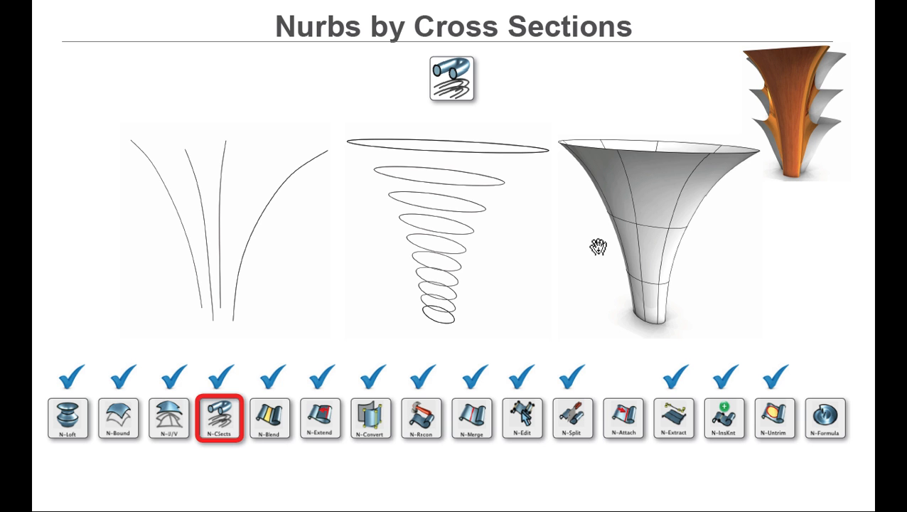
# Return from the slides to formZ pro, make the Finial layer visible and active, and hide the Doors layer
pyautogui.press('super+Tab')
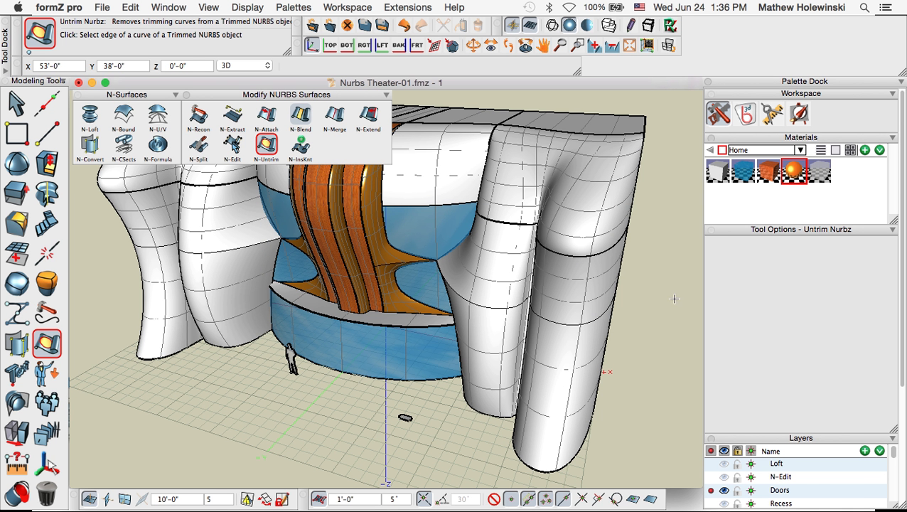
pyautogui.scroll(-3, 730, 498)
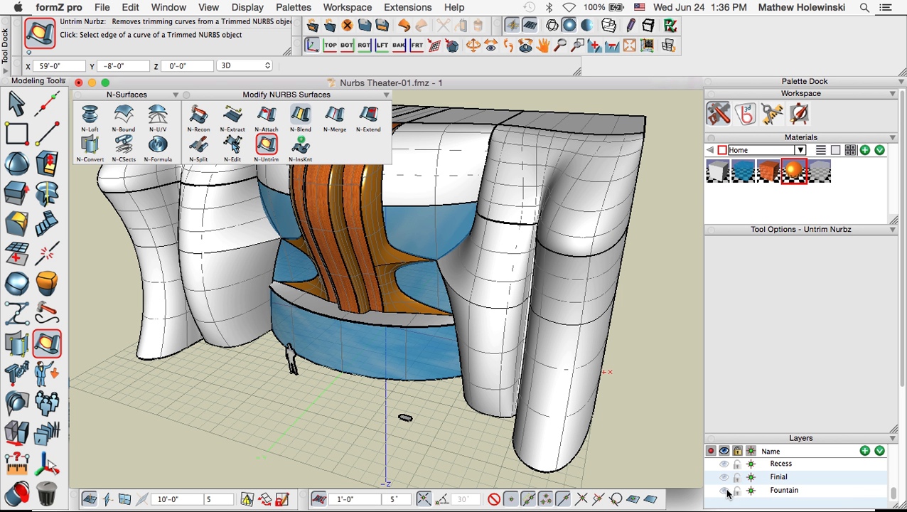
pyautogui.scroll(3, 731, 479)
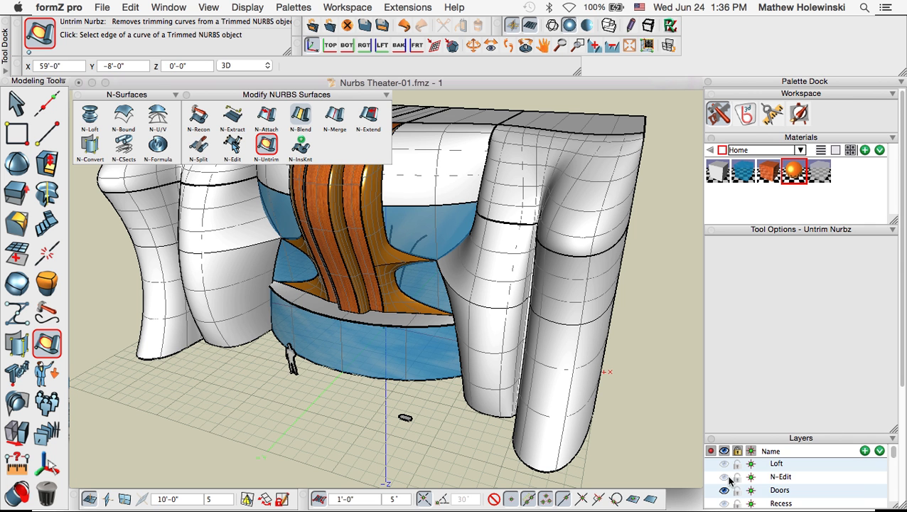
pyautogui.scroll(-3, 731, 481)
pyautogui.scroll(3, 730, 481)
pyautogui.scroll(-3, 727, 483)
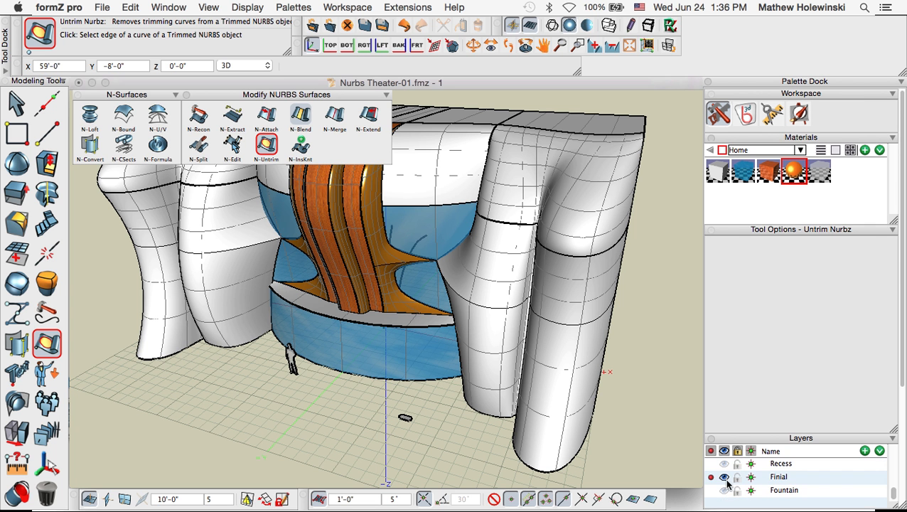
pyautogui.scroll(3, 726, 481)
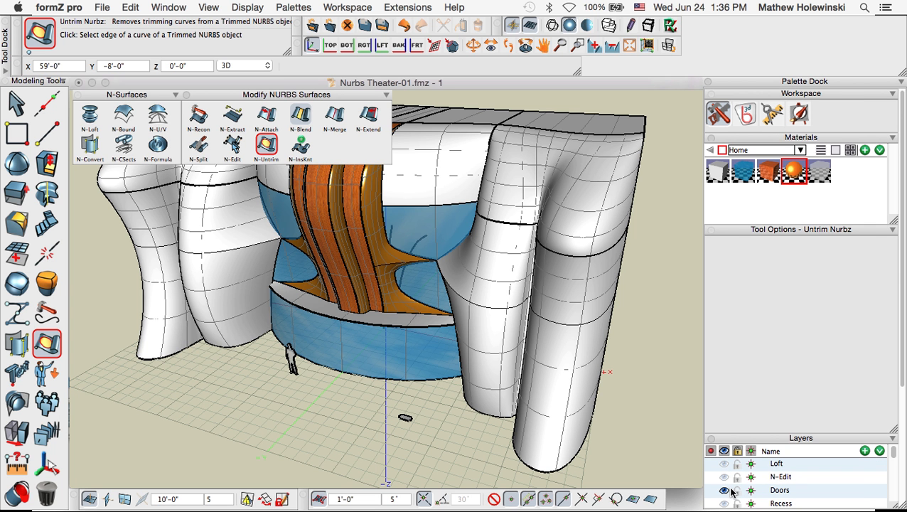
pyautogui.click(724, 490)
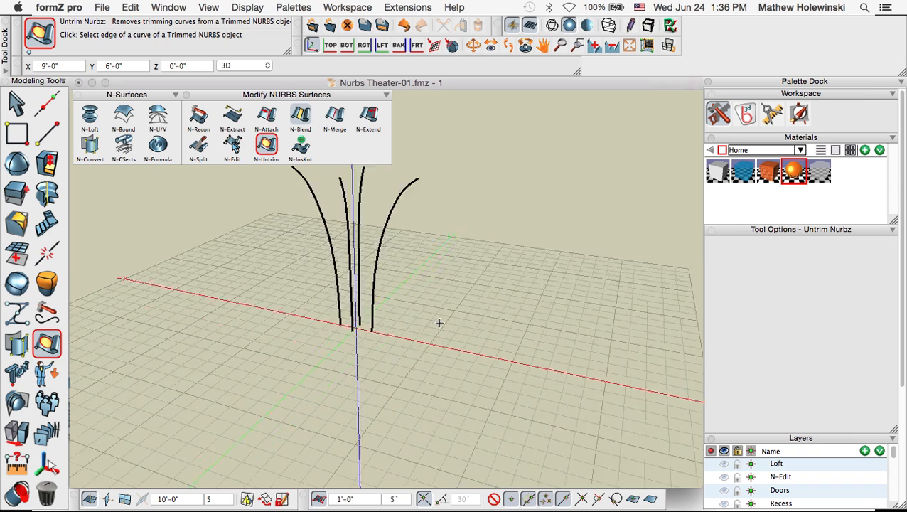
# Create 10 cross sections through the four finial profile curves around the vertical axis, using NURBS by Cross Sections
pyautogui.moveTo(440, 320); pyautogui.dragTo(413, 349, button='middle')
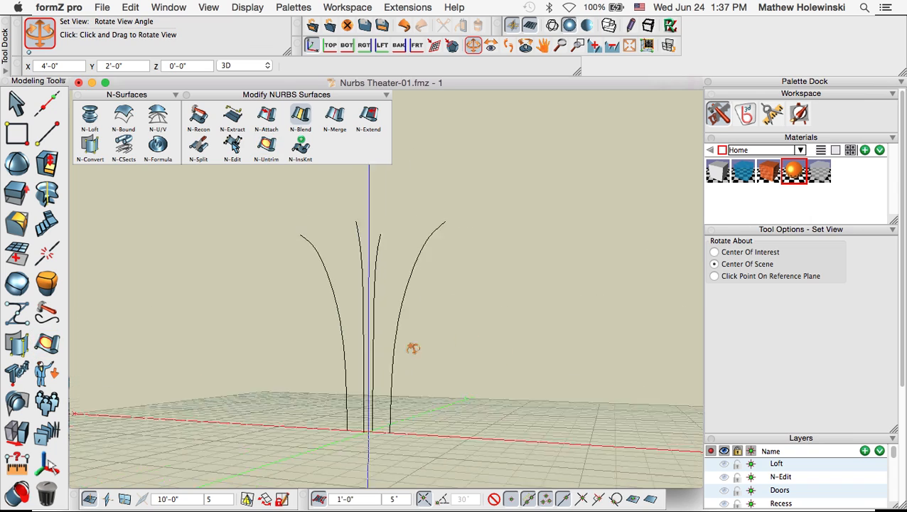
pyautogui.moveTo(413, 348); pyautogui.dragTo(420, 398)
pyautogui.click(267, 144)
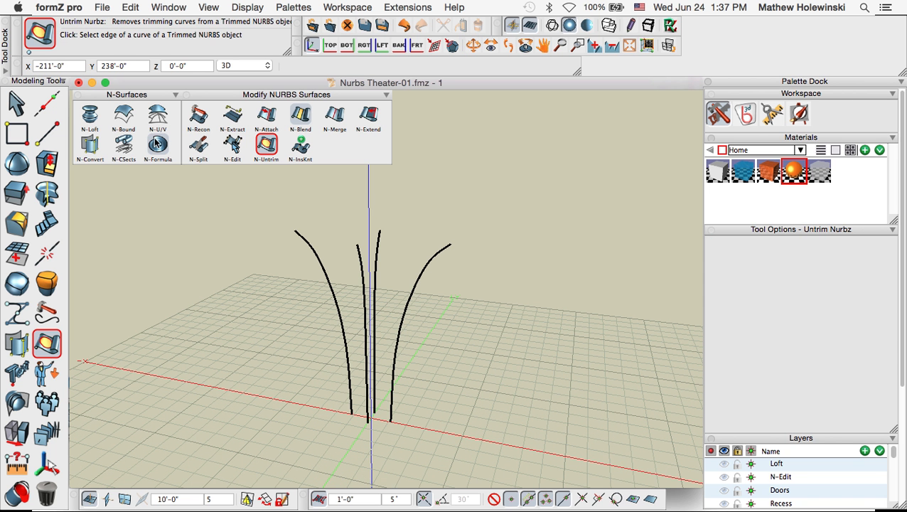
pyautogui.click(124, 144)
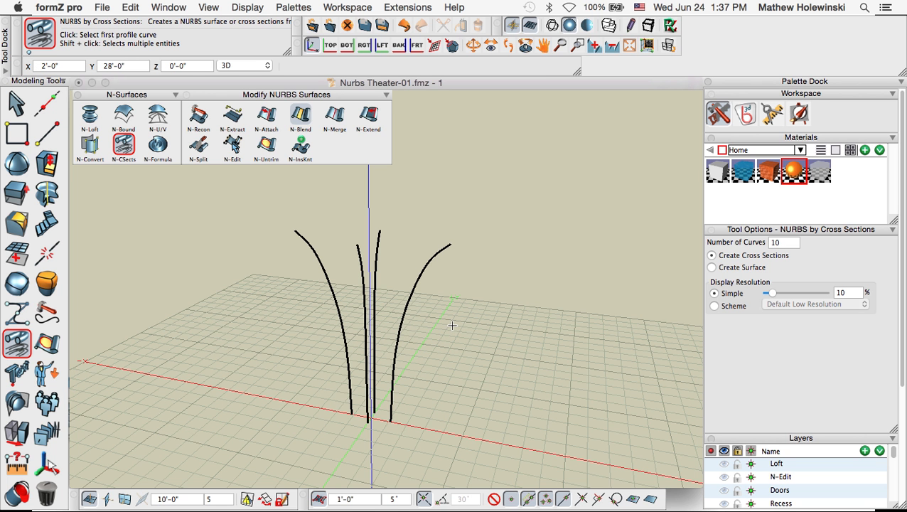
pyautogui.click(379, 248)
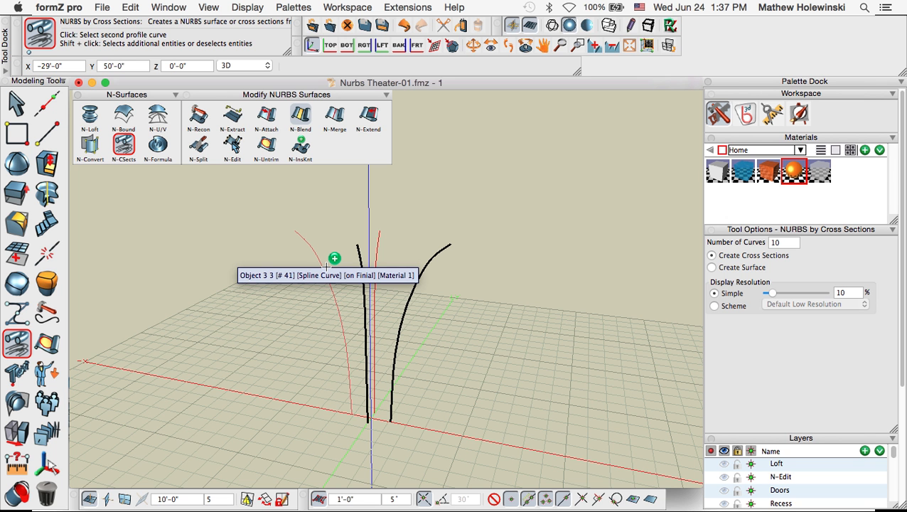
pyautogui.click(326, 267)
pyautogui.click(365, 269)
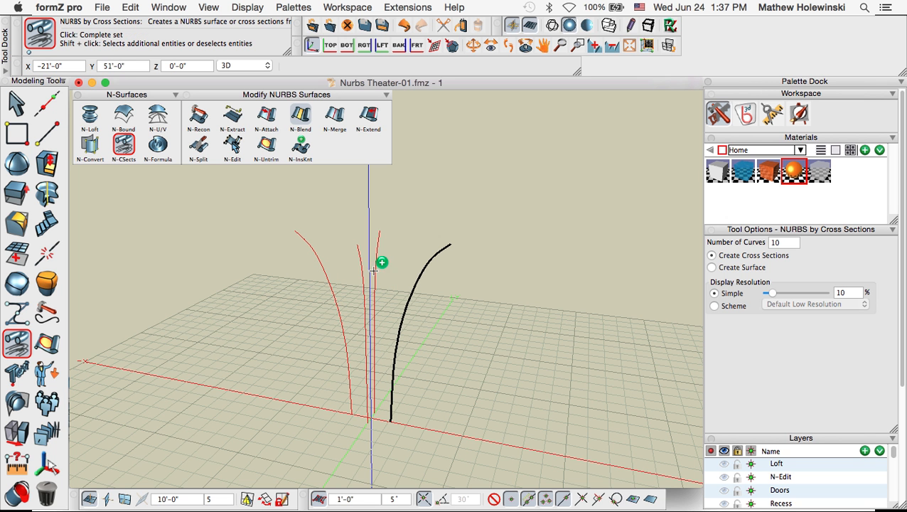
pyautogui.click(421, 274)
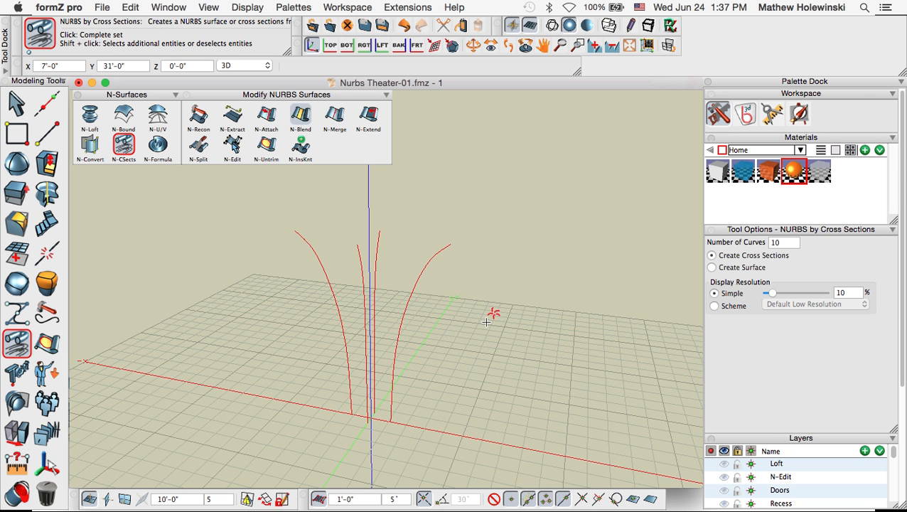
pyautogui.click(486, 322)
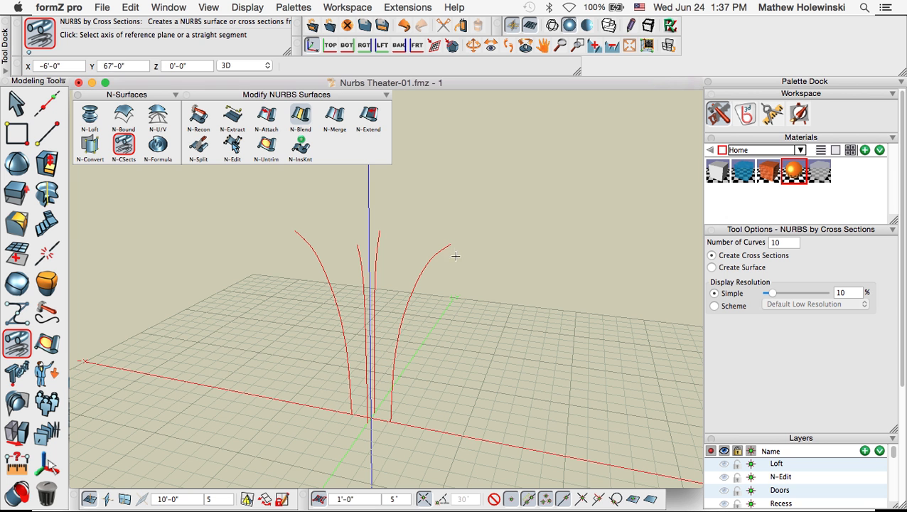
pyautogui.click(368, 204)
pyautogui.click(370, 204)
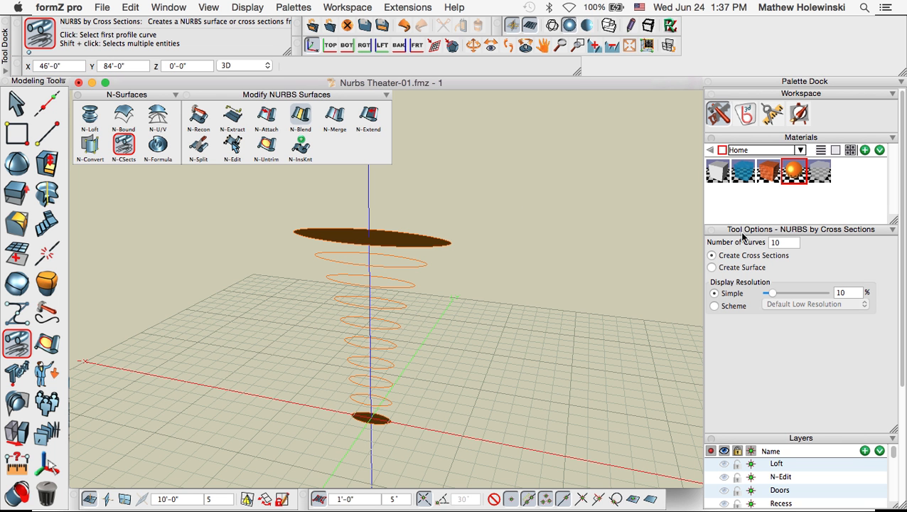
# Set the finial's number of cross-section curves to 5, and restore it to 10
pyautogui.click(785, 243)
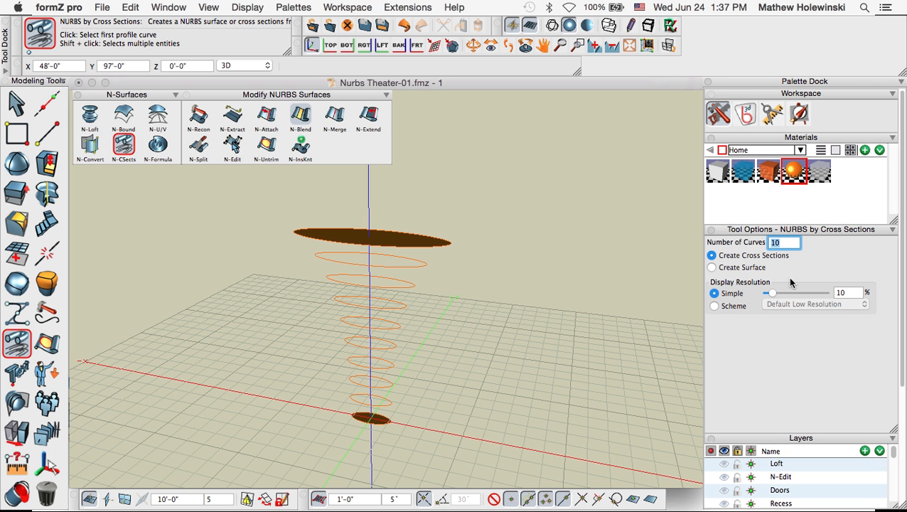
pyautogui.write('5')
pyautogui.press('Return')
pyautogui.click(773, 242)
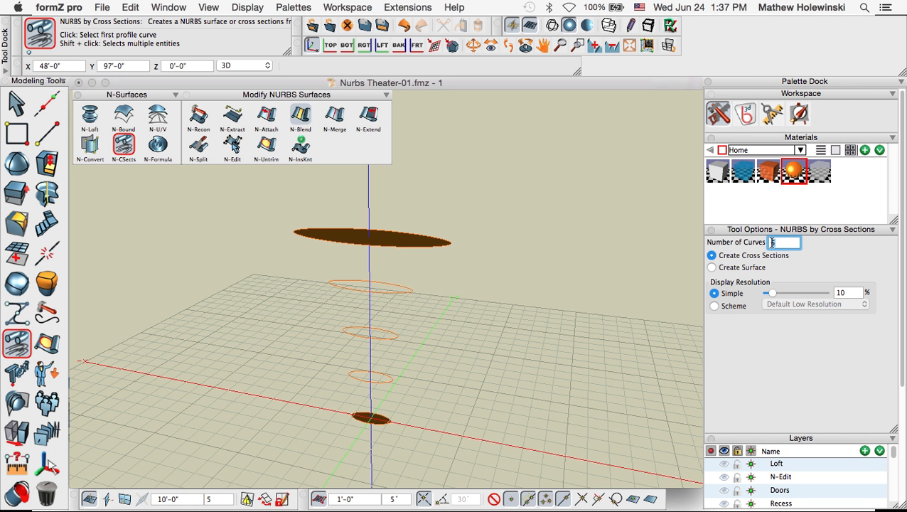
pyautogui.write('10')
pyautogui.press('Return')
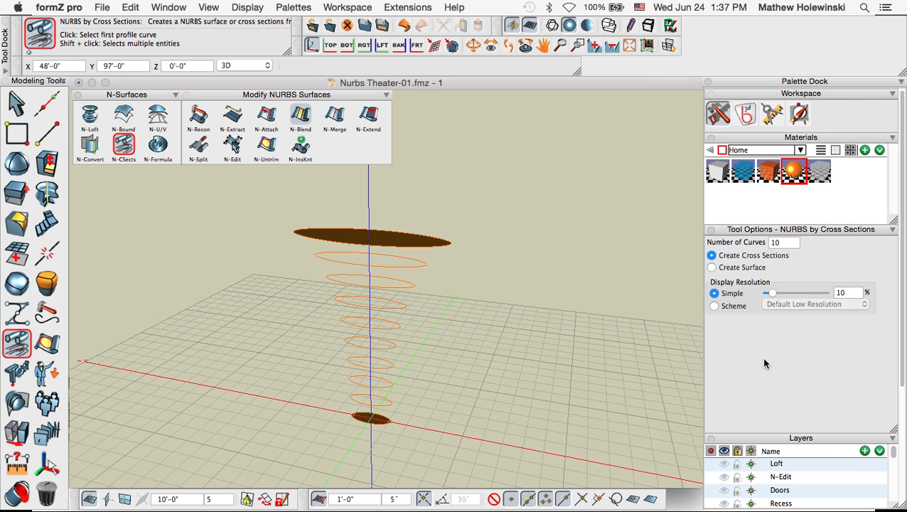
# Switch the cross-section result to Create Surface and apply the white material to the flared finial
pyautogui.click(735, 268)
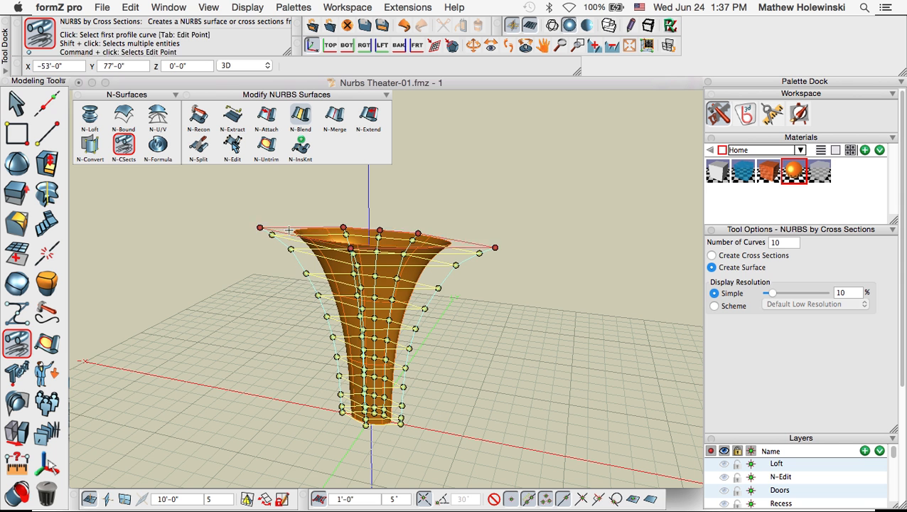
pyautogui.click(16, 103)
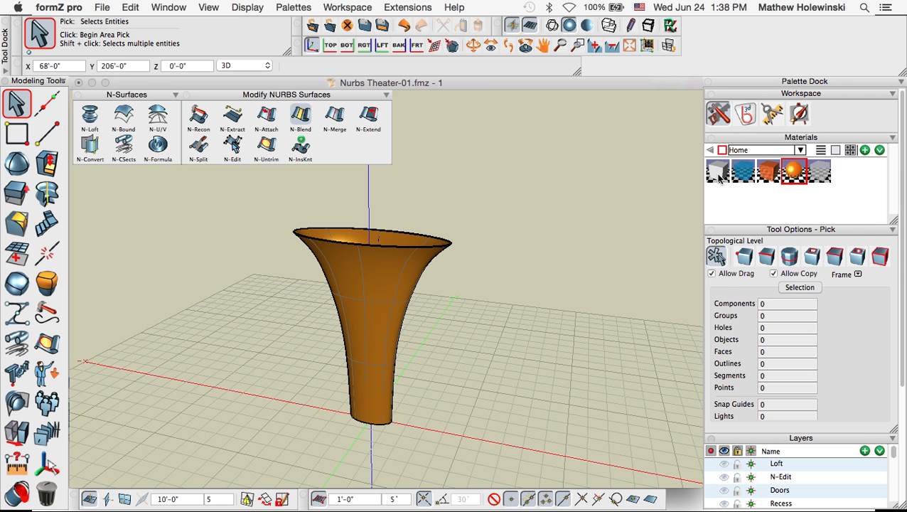
pyautogui.moveTo(717, 170); pyautogui.dragTo(399, 262)
pyautogui.moveTo(484, 373)
pyautogui.mouseDown(button='middle')
pyautogui.moveTo(441, 372)
pyautogui.moveTo(540, 372)
pyautogui.moveTo(478, 371)
pyautogui.mouseUp(button='middle')
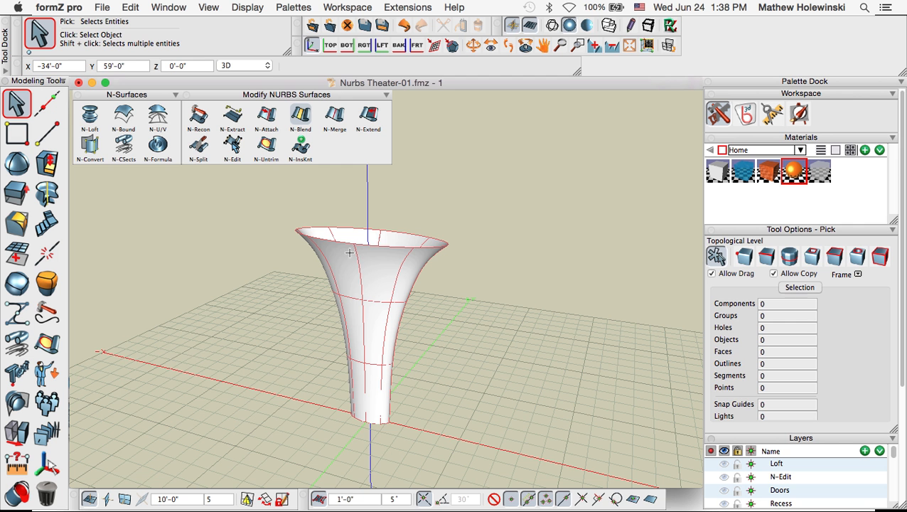
# Split the flared finial surface into 5 length (U) pieces and 1 depth (V) piece with NURBS Split
pyautogui.click(198, 144)
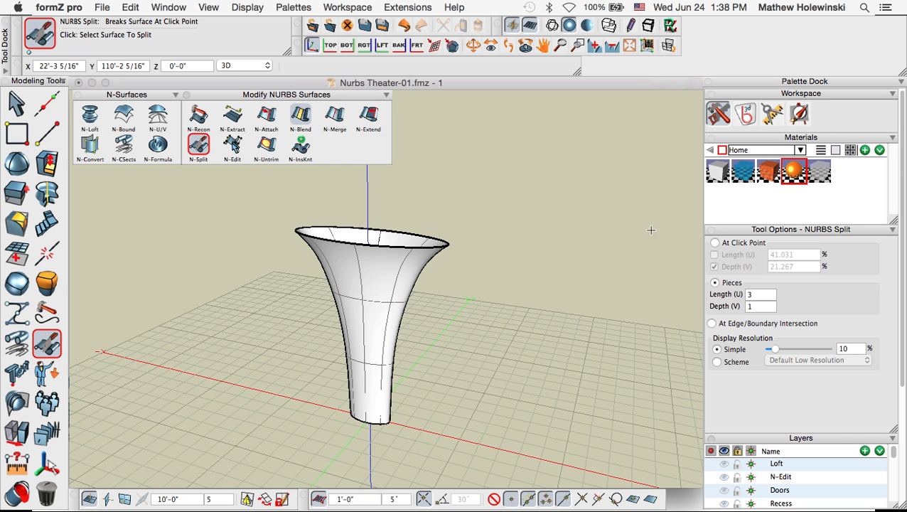
pyautogui.doubleClick(759, 294)
pyautogui.write('5')
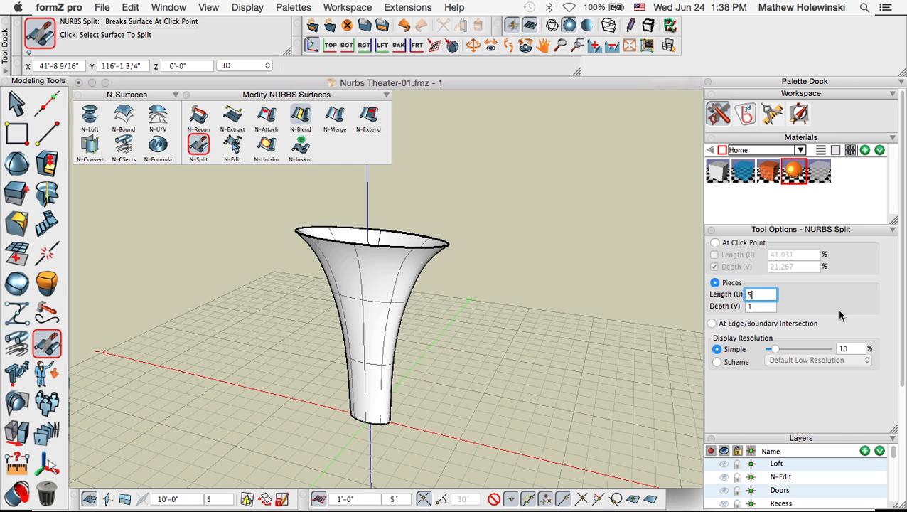
pyautogui.click(366, 310)
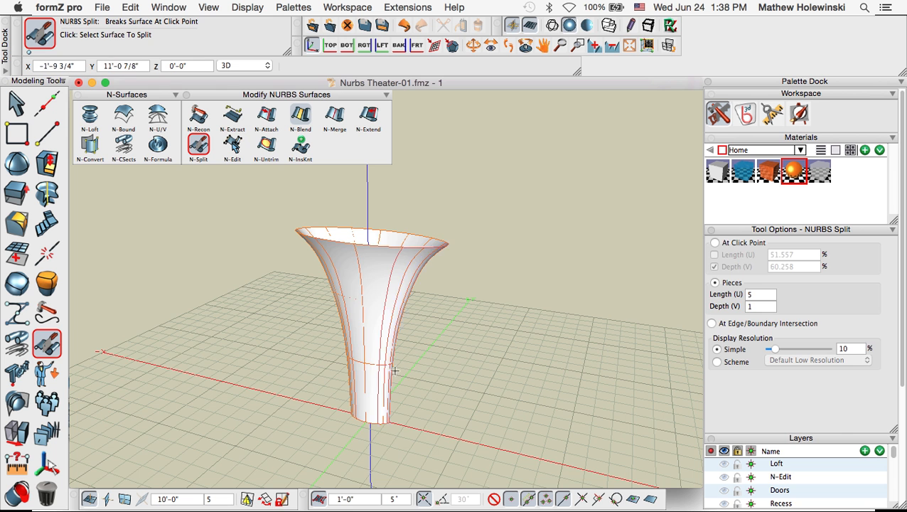
pyautogui.moveTo(297, 378); pyautogui.dragTo(464, 386, button='middle')
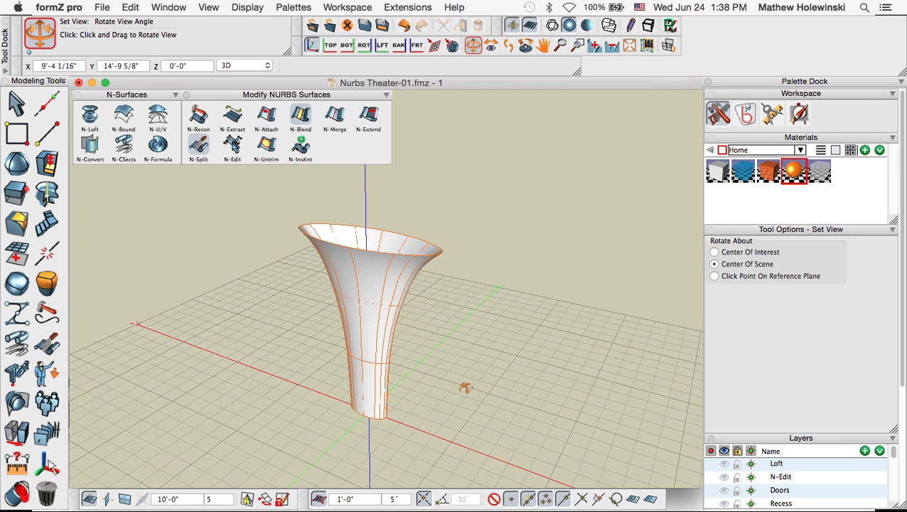
# Apply the wood material to the front piece of the split finial
pyautogui.moveTo(769, 168); pyautogui.dragTo(365, 281)
pyautogui.moveTo(436, 362); pyautogui.dragTo(492, 357, button='middle')
pyautogui.click(16, 102)
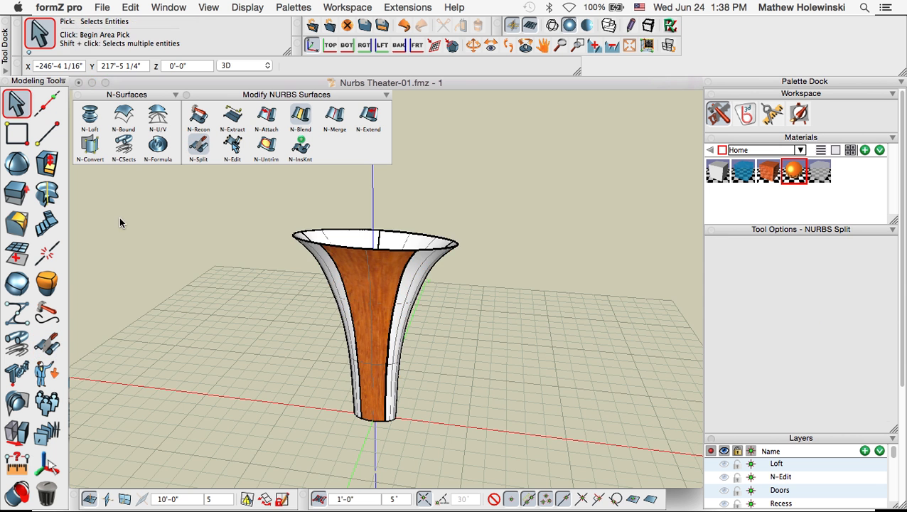
# Move the wood piece about 1'-0" outward from the finial, parallel to the reference plane
pyautogui.moveTo(538, 420); pyautogui.dragTo(447, 395, button='middle')
pyautogui.scroll(3, 351, 390)
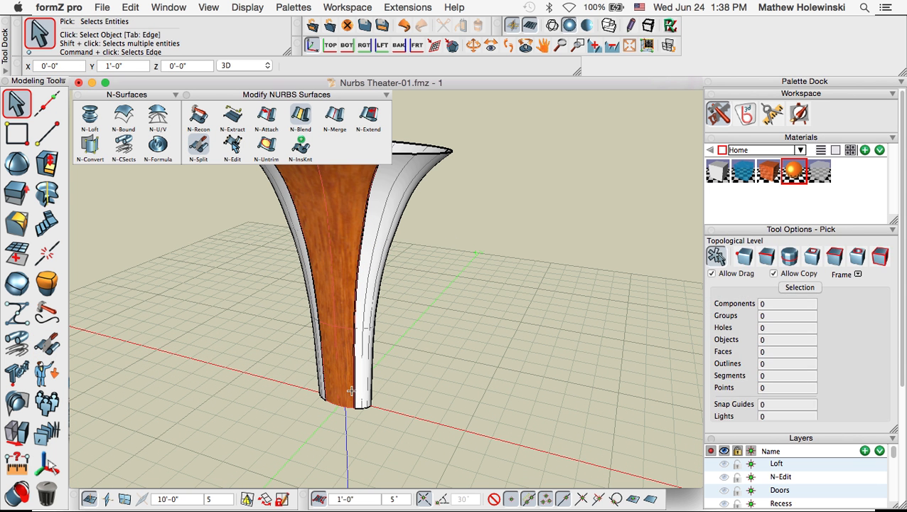
pyautogui.press('m')
pyautogui.click(350, 392)
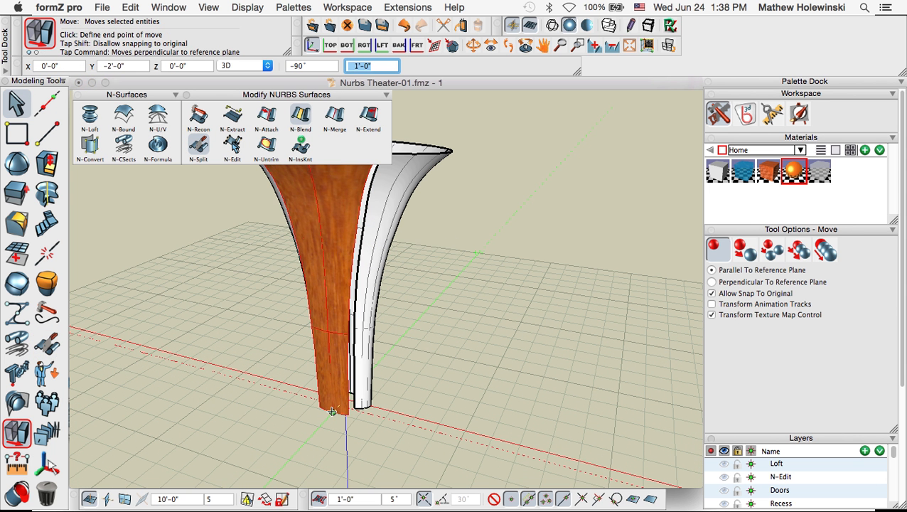
pyautogui.click(332, 411)
pyautogui.moveTo(434, 425); pyautogui.dragTo(450, 435, button='middle')
pyautogui.scroll(-3, 450, 435)
pyautogui.moveTo(464, 403)
pyautogui.keyDown('shift'); pyautogui.mouseDown(button='middle')
pyautogui.moveTo(466, 413)
pyautogui.moveTo(470, 405)
pyautogui.moveTo(460, 406)
pyautogui.mouseUp(button='middle'); pyautogui.keyUp('shift')
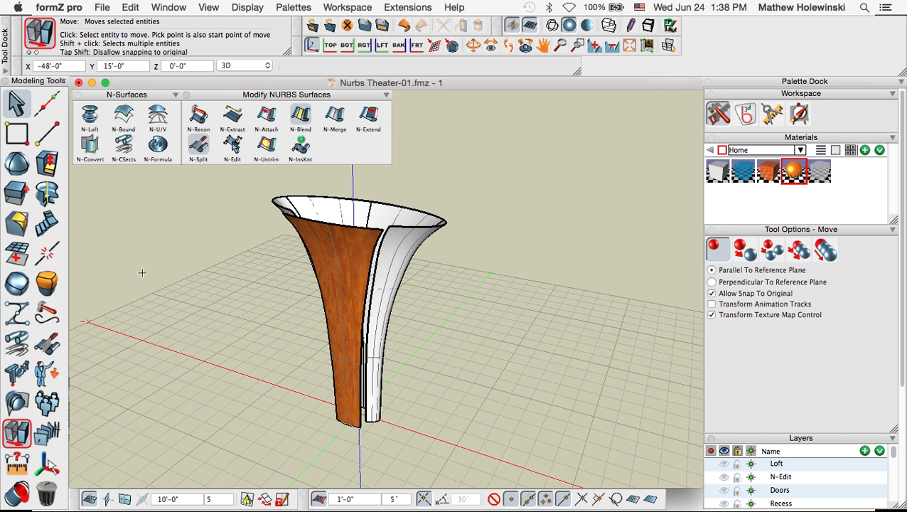
# Move the wood piece farther out along the Y axis so it stands clear of the white pieces
pyautogui.click(18, 435)
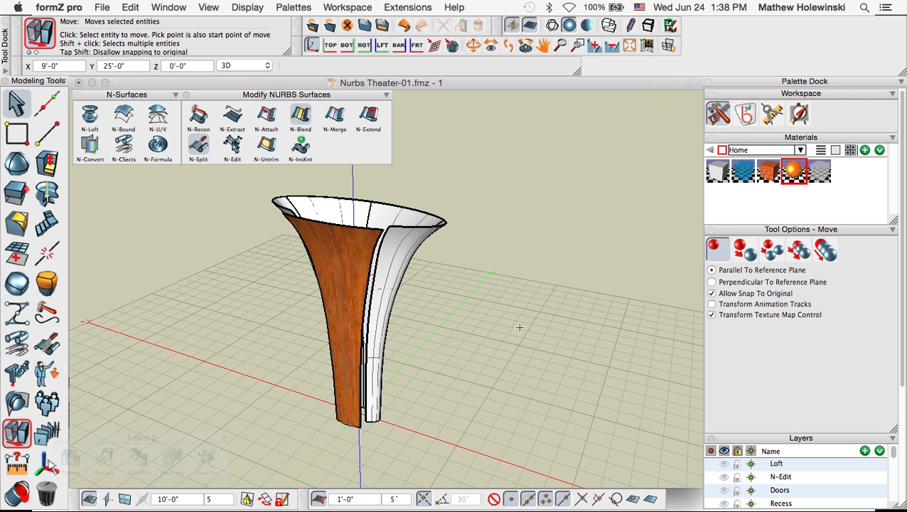
pyautogui.keyDown('shift'); pyautogui.moveTo(485, 378); pyautogui.dragTo(490, 340, button='middle'); pyautogui.keyUp('shift')
pyautogui.click(352, 385)
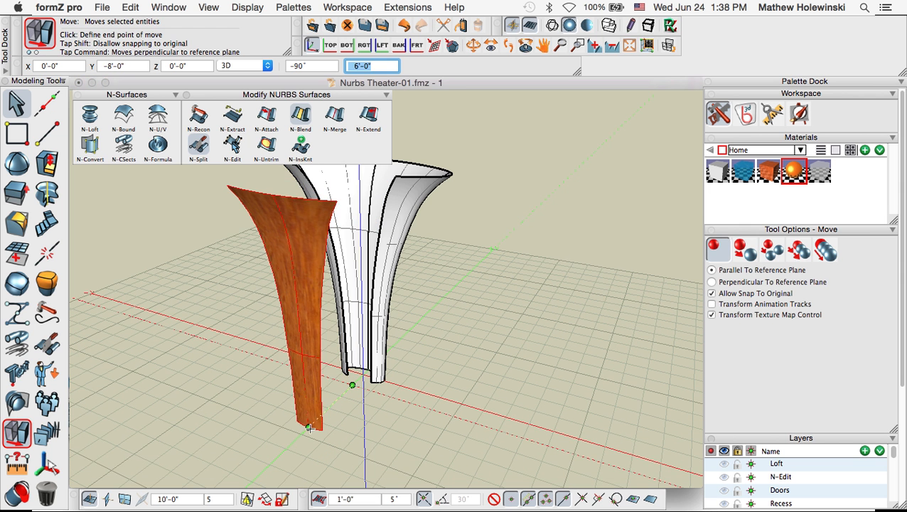
pyautogui.click(288, 450)
pyautogui.scroll(-3, 362, 406)
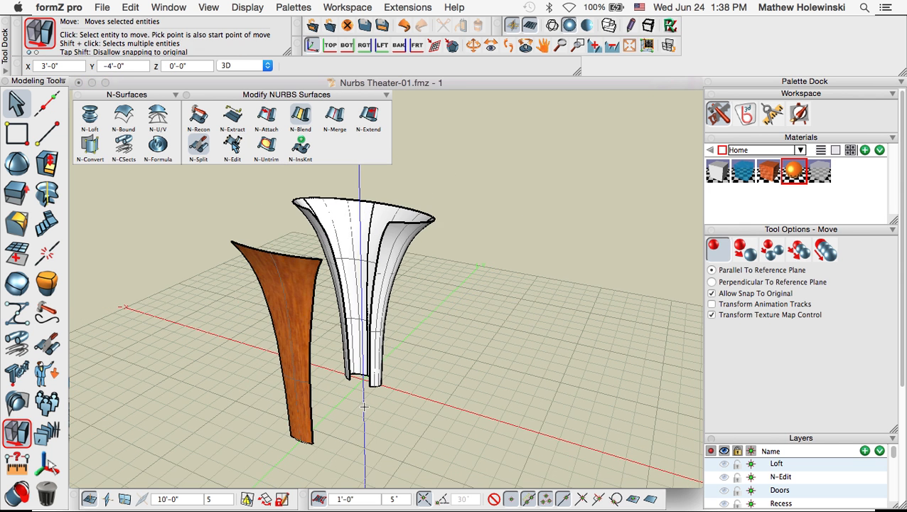
pyautogui.moveTo(364, 407); pyautogui.dragTo(385, 419, button='middle')
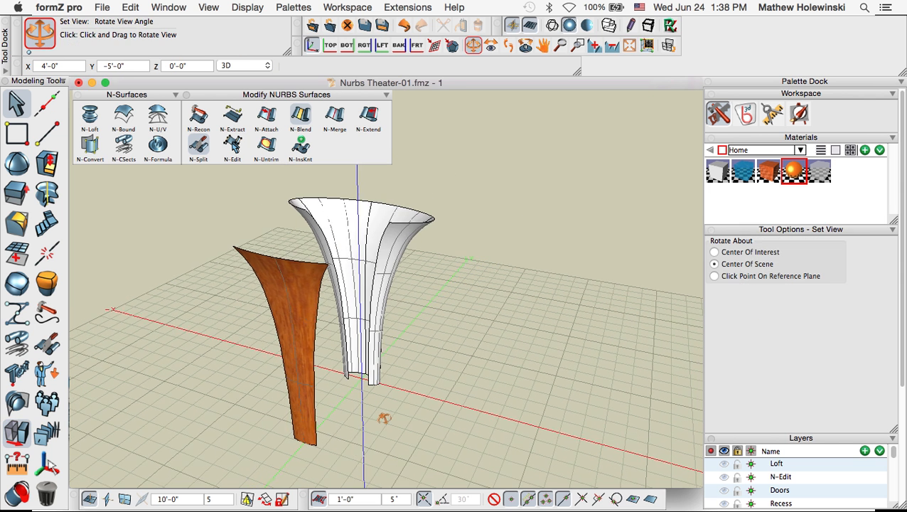
# Display the control points of the detached wood piece
pyautogui.click(16, 103)
pyautogui.rightClick(282, 298)
pyautogui.click(320, 306)
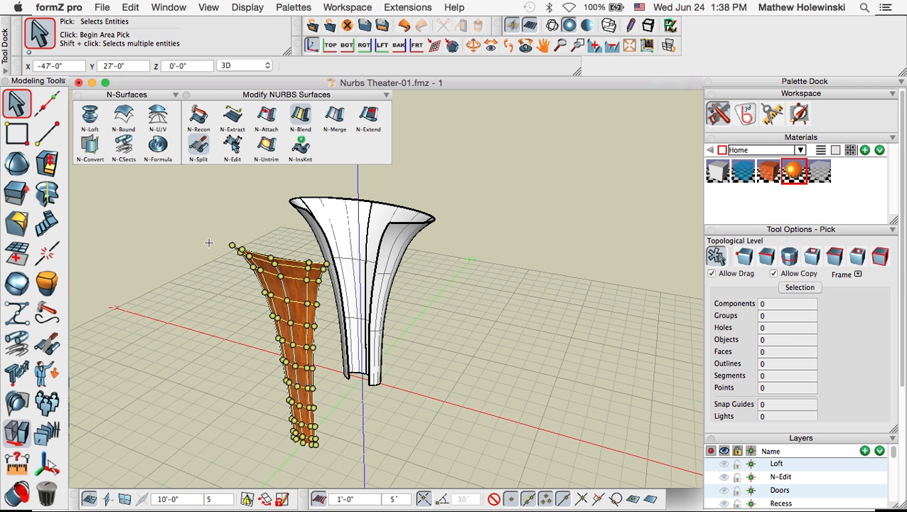
# Bend the wood piece outward with Radial Bend, using a bend angle of -55°
pyautogui.click(49, 166)
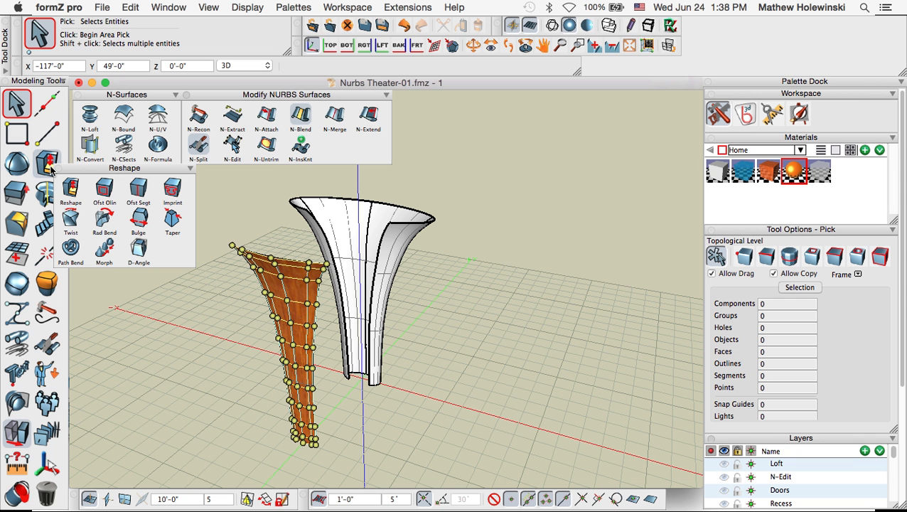
pyautogui.click(104, 221)
pyautogui.click(296, 285)
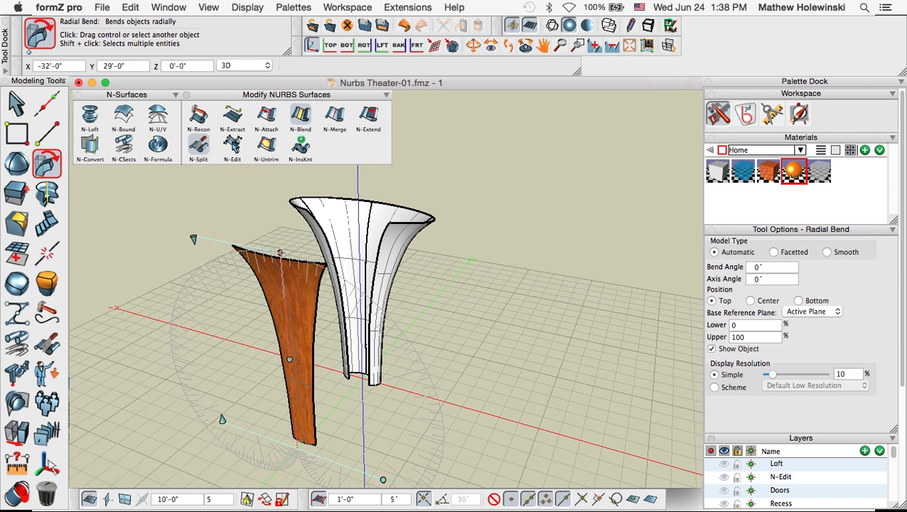
pyautogui.click(281, 252)
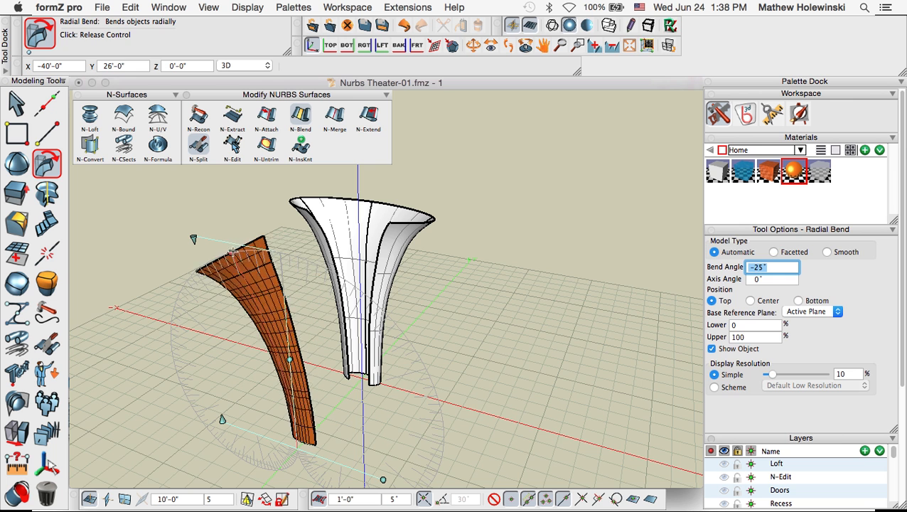
pyautogui.click(198, 264)
pyautogui.moveTo(387, 328); pyautogui.dragTo(400, 366, button='middle')
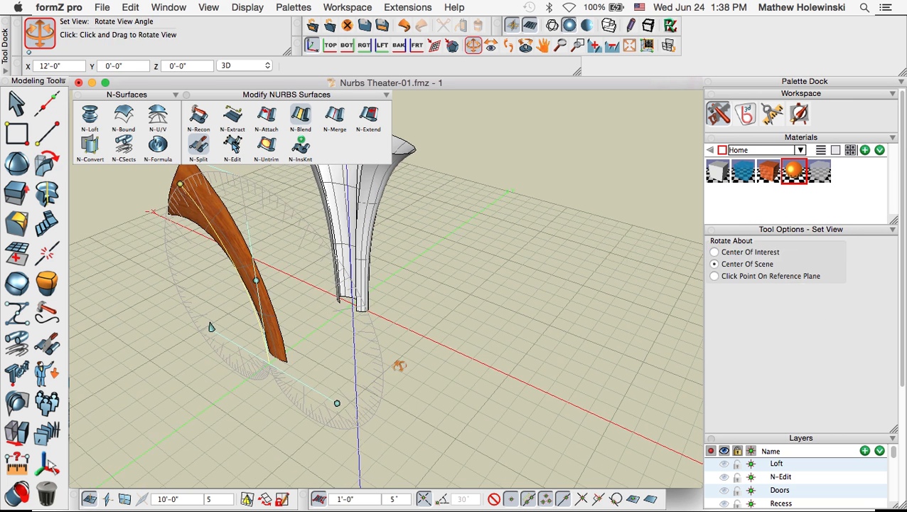
# Rotate the radial bend's axis angle to 90° and reduce its bend angle to -15°
pyautogui.click(337, 403)
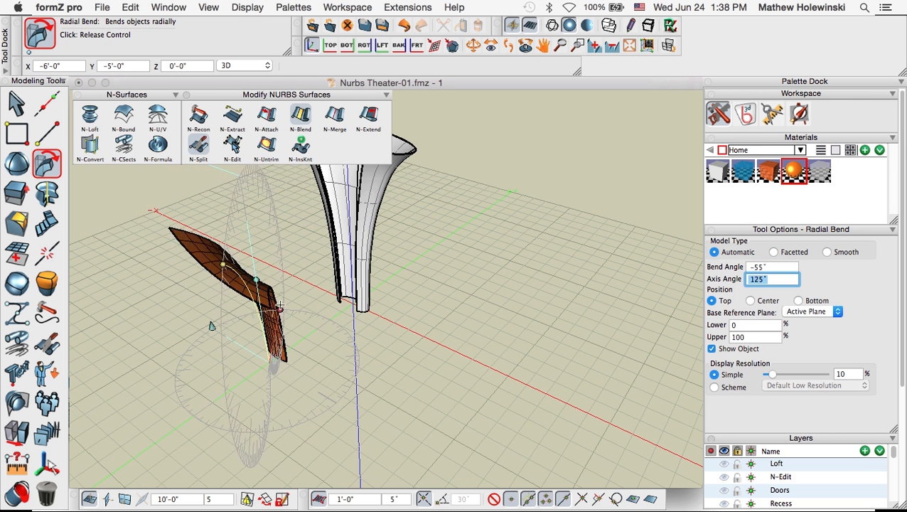
pyautogui.click(330, 319)
pyautogui.moveTo(330, 320); pyautogui.dragTo(401, 379, button='middle')
pyautogui.click(173, 206)
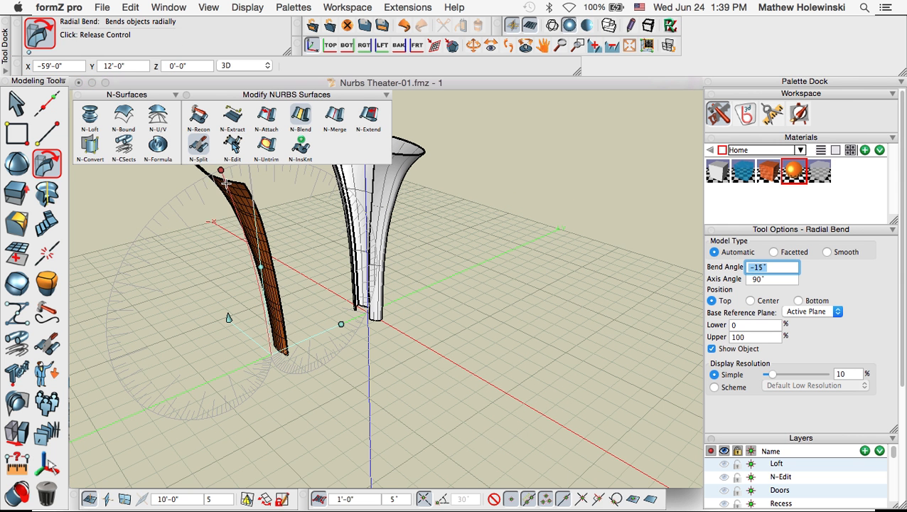
pyautogui.click(226, 183)
pyautogui.moveTo(231, 343); pyautogui.dragTo(325, 346, button='middle')
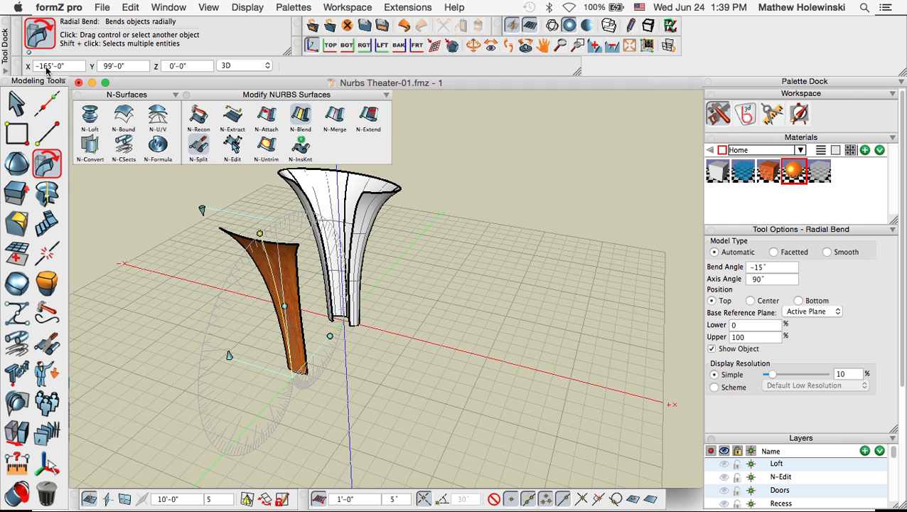
# Examine the control points of the bent wood piece, and hide them
pyautogui.click(15, 103)
pyautogui.moveTo(231, 315); pyautogui.dragTo(295, 282, button='middle')
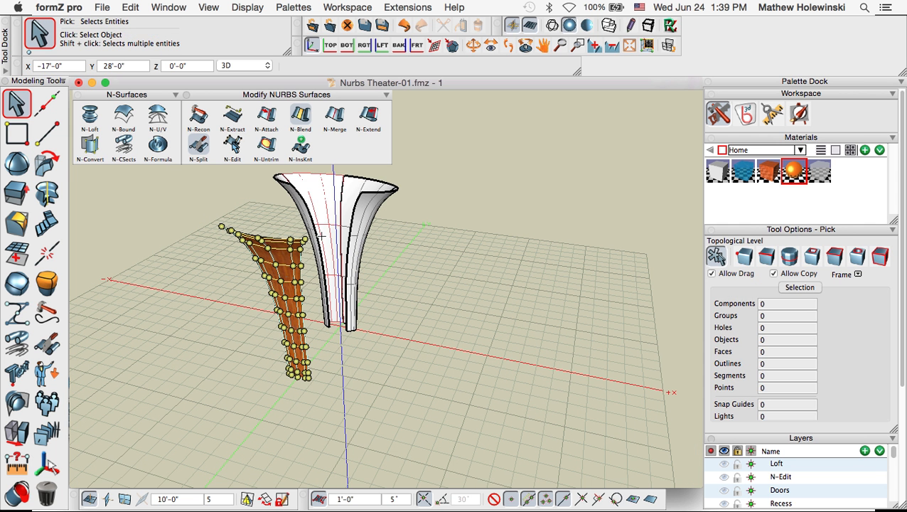
pyautogui.scroll(2, 283, 295)
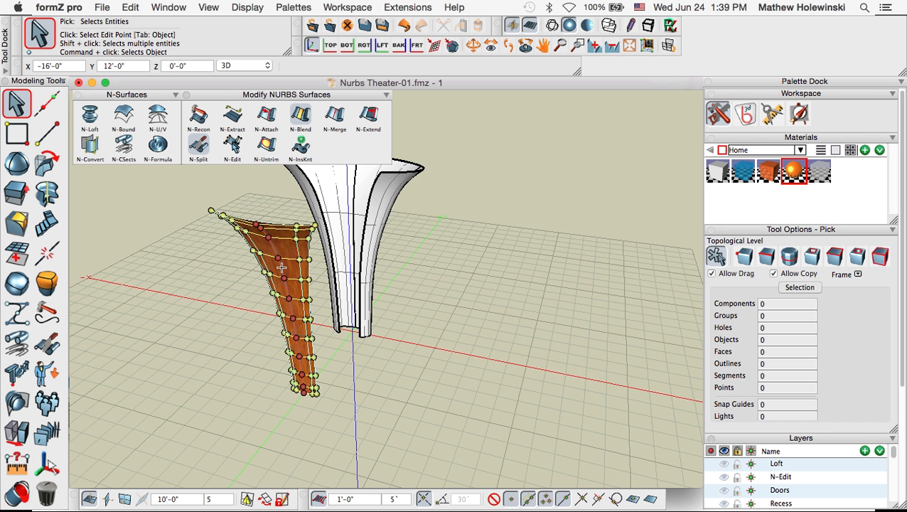
pyautogui.scroll(2, 287, 259)
pyautogui.scroll(2, 287, 256)
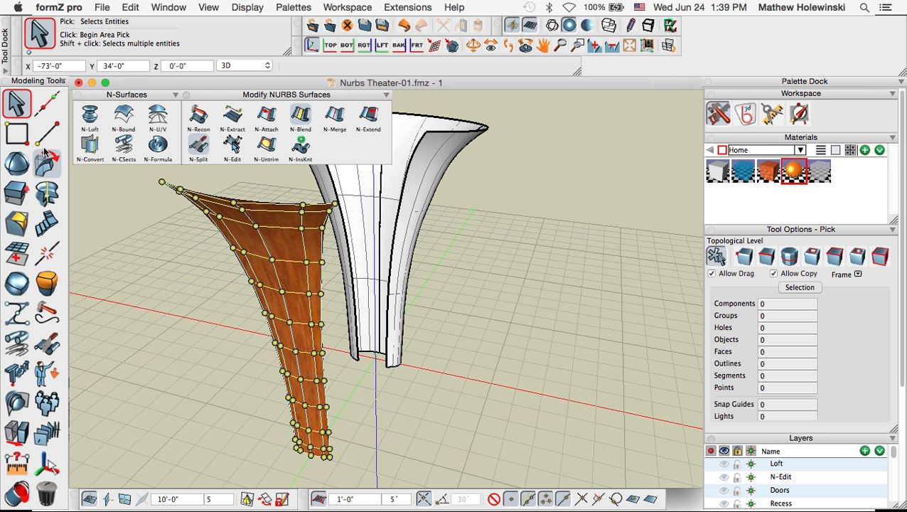
pyautogui.rightClick(287, 244)
pyautogui.click(330, 279)
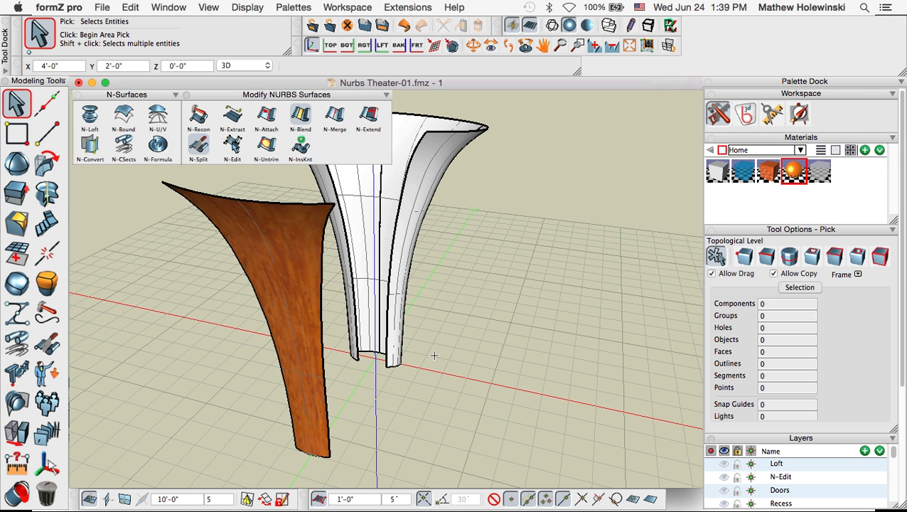
# Merge two adjacent white finial pieces beside the opening into one surface with NURBS Merge
pyautogui.scroll(-3, 414, 352)
pyautogui.keyDown('super'); pyautogui.moveTo(451, 369); pyautogui.dragTo(385, 406, button='middle'); pyautogui.keyUp('super')
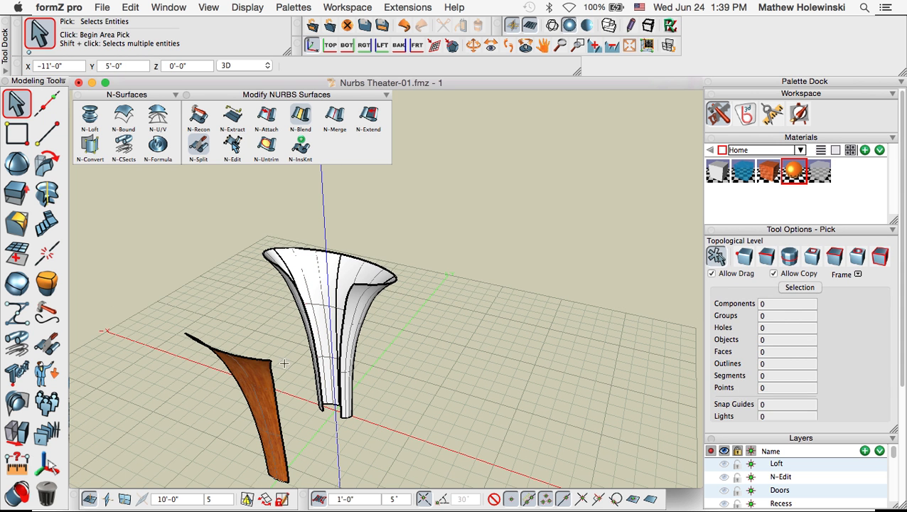
pyautogui.keyDown('super'); pyautogui.moveTo(446, 353); pyautogui.dragTo(441, 378, button='middle'); pyautogui.keyUp('super')
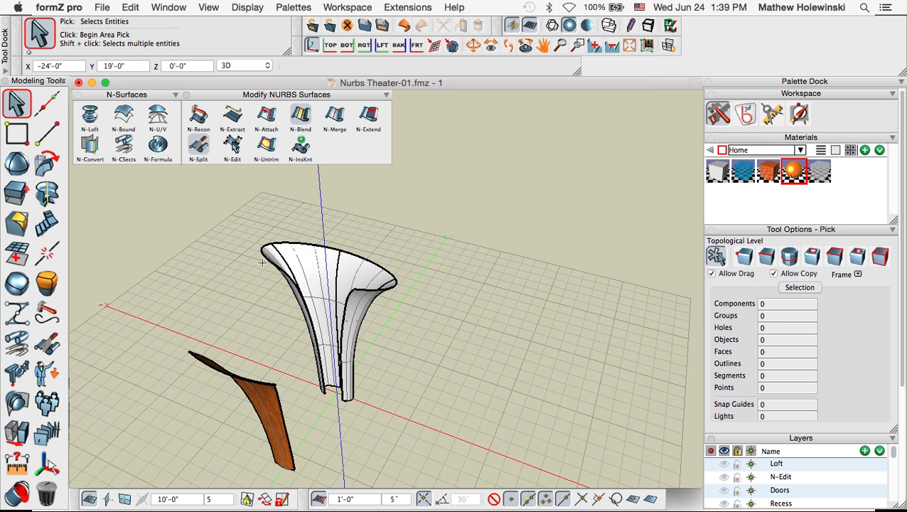
pyautogui.scroll(2, 334, 272)
pyautogui.scroll(1, 334, 274)
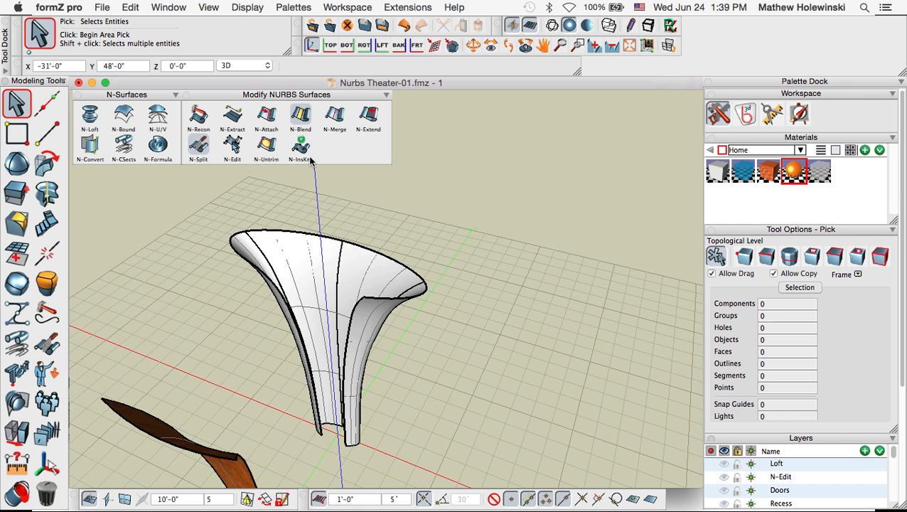
pyautogui.click(338, 119)
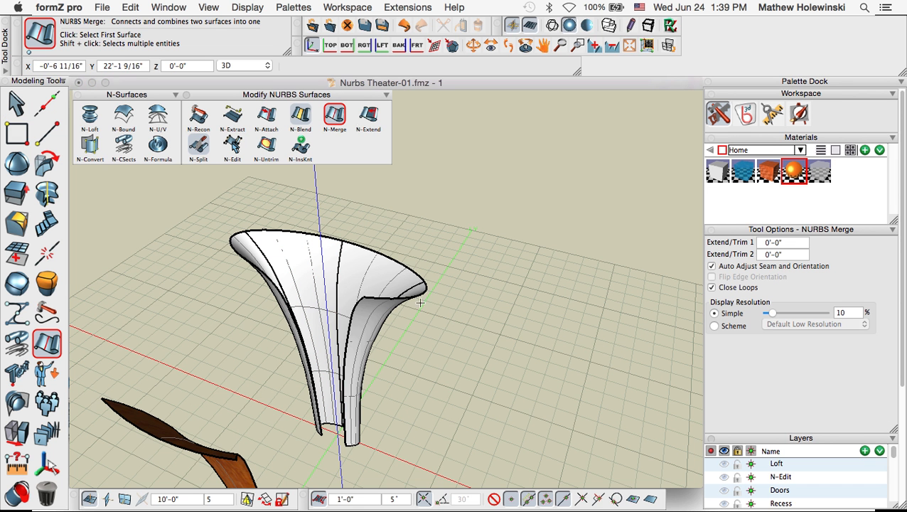
pyautogui.click(378, 310)
pyautogui.click(380, 270)
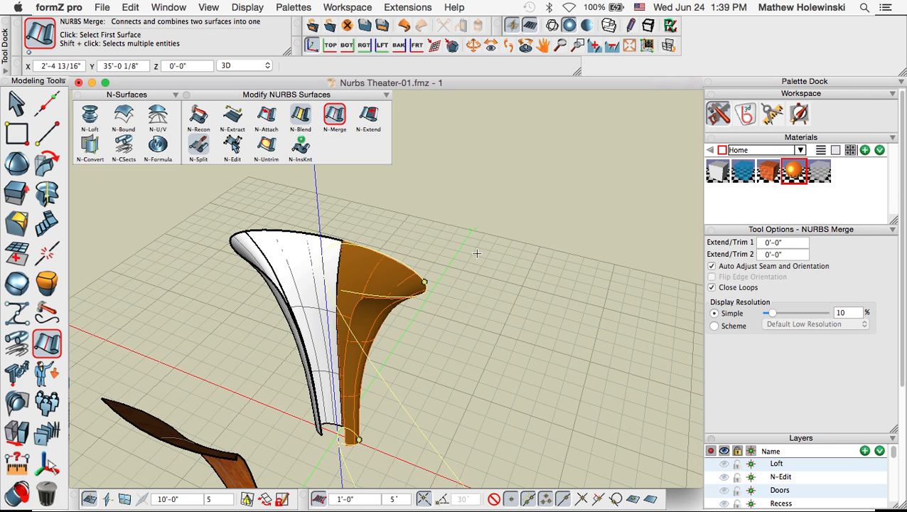
# Make the white material active and merge the remaining white finial pieces into one continuous surface
pyautogui.click(719, 177)
pyautogui.click(332, 263)
pyautogui.click(360, 266)
pyautogui.moveTo(363, 267); pyautogui.dragTo(421, 316, button='middle')
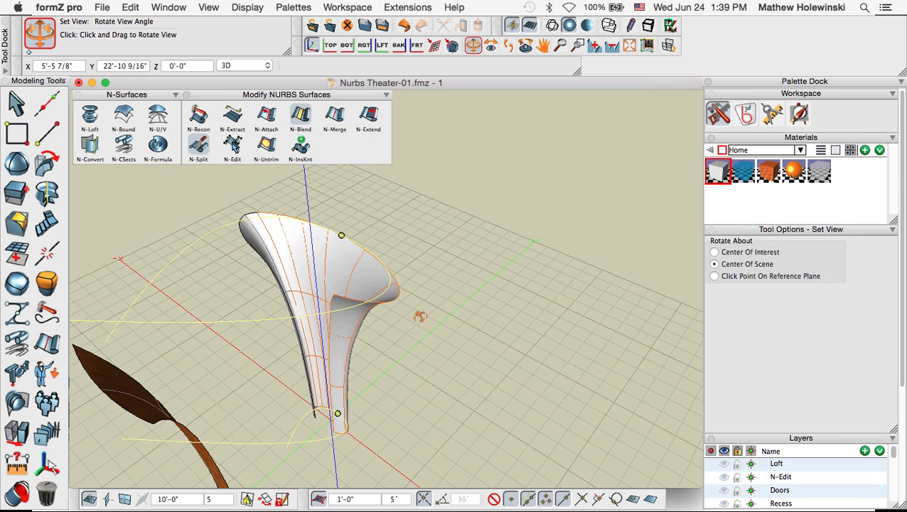
pyautogui.click(259, 234)
pyautogui.click(286, 231)
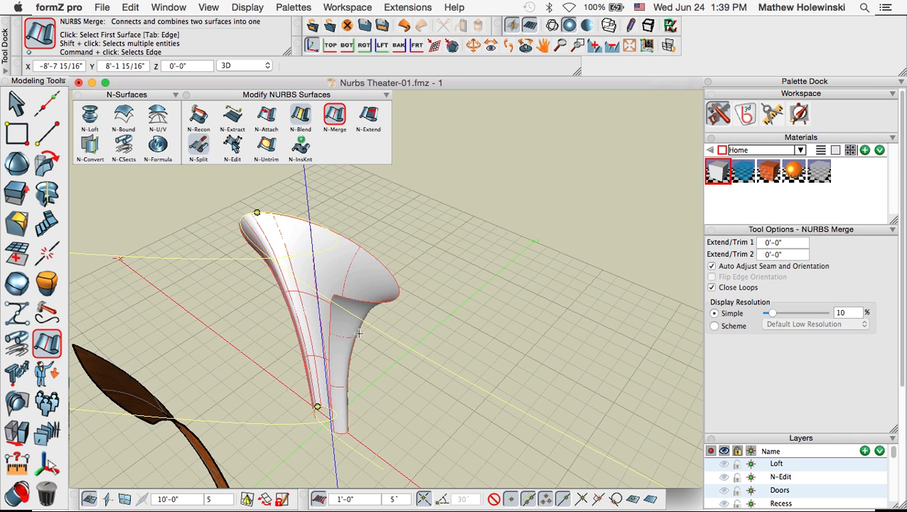
pyautogui.moveTo(391, 430); pyautogui.dragTo(466, 369, button='middle')
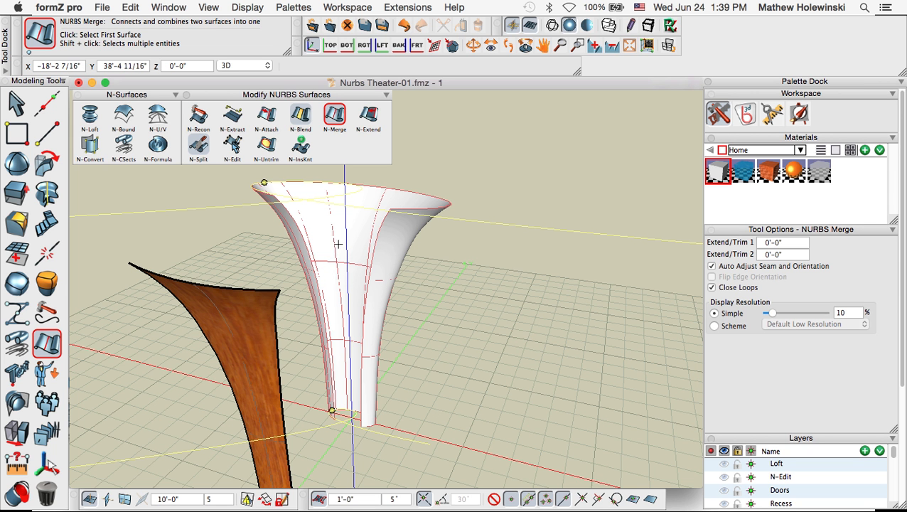
# Split the merged white finial surface into 3 length (U) pieces with NURBS Split
pyautogui.click(201, 149)
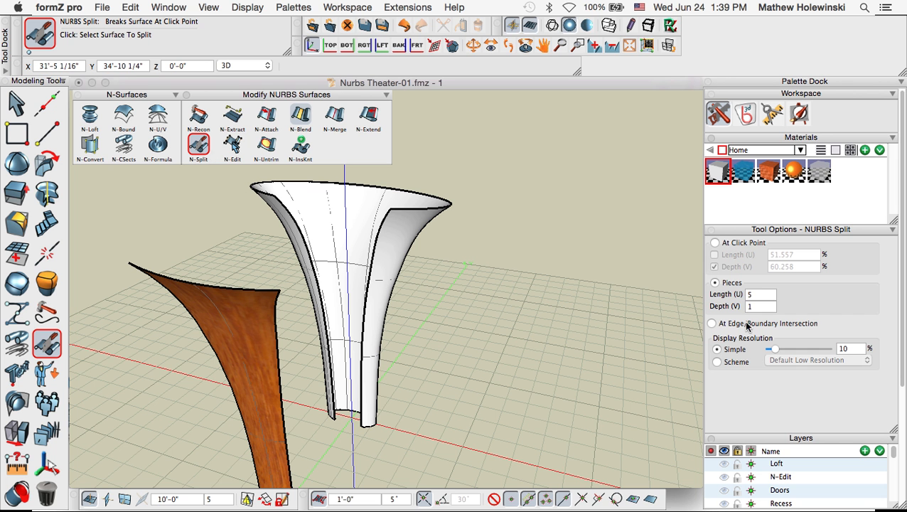
pyautogui.click(762, 297)
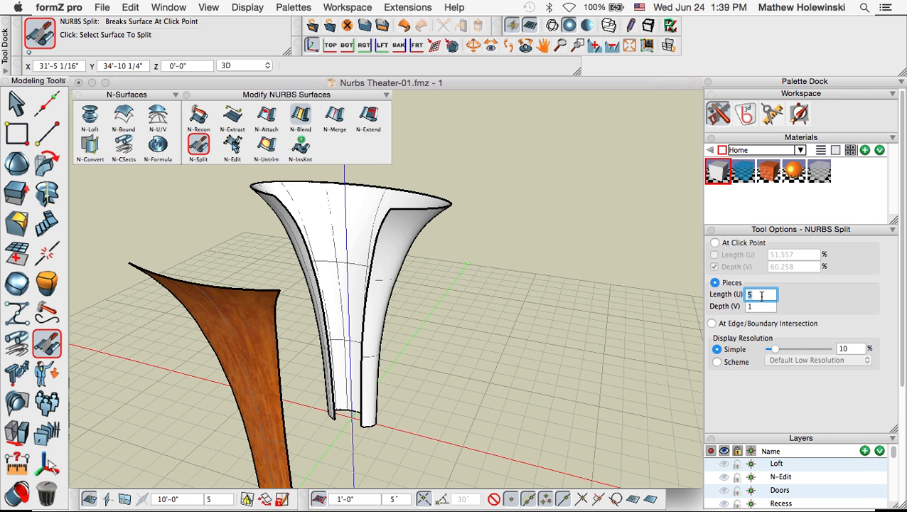
pyautogui.click(360, 289)
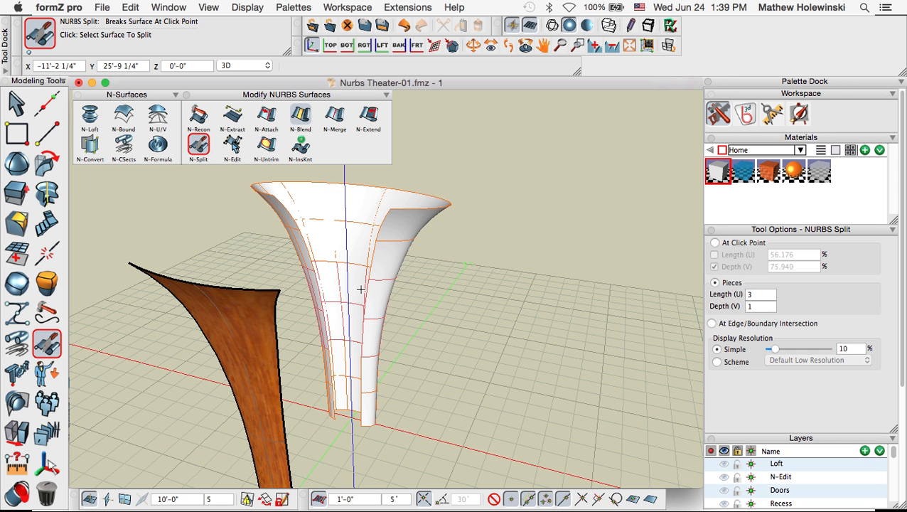
# Delete the middle piece of the split white finial surface, keeping the upper ring and the base piece
pyautogui.click(45, 500)
pyautogui.click(366, 320)
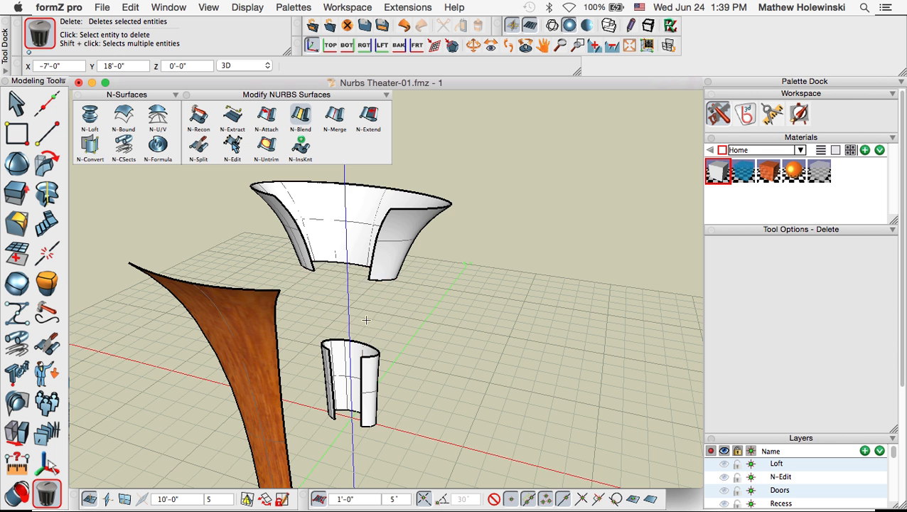
pyautogui.moveTo(409, 327); pyautogui.dragTo(411, 349, button='middle')
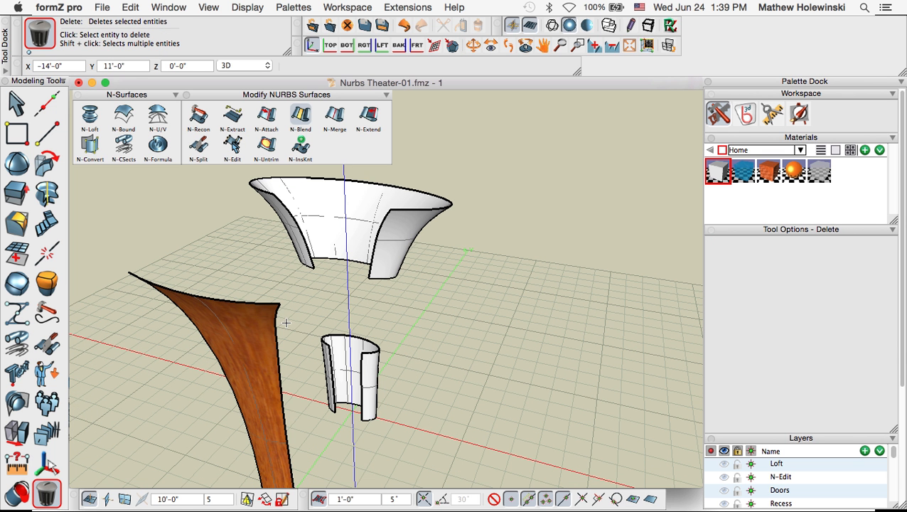
# Copy the upper white finial piece straight down twice in 4'-0" increments, perpendicular to the reference plane, using repeated copy
pyautogui.click(17, 431)
pyautogui.click(799, 250)
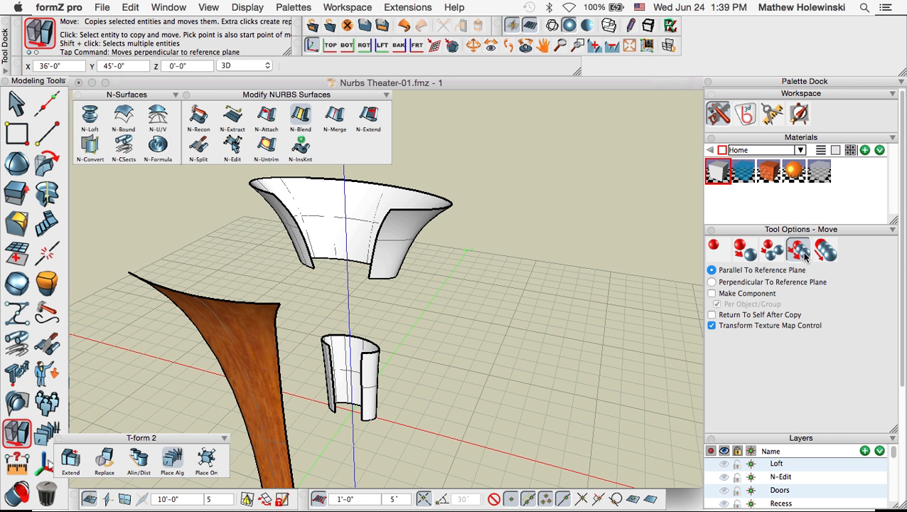
pyautogui.click(406, 242)
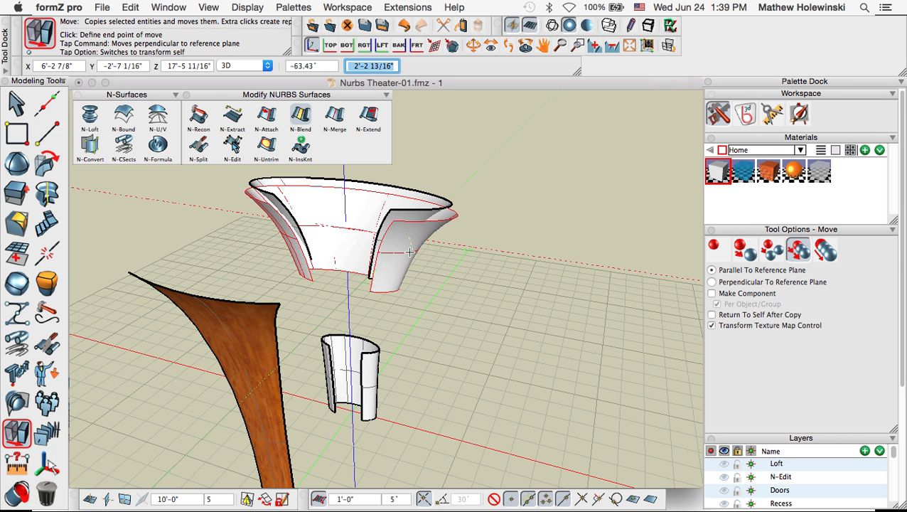
pyautogui.press('super')
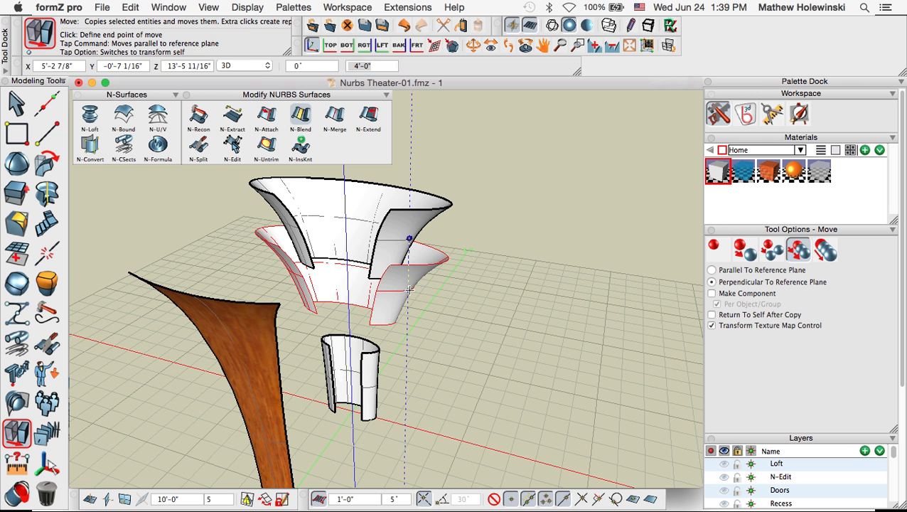
pyautogui.click(410, 290)
pyautogui.click(512, 319)
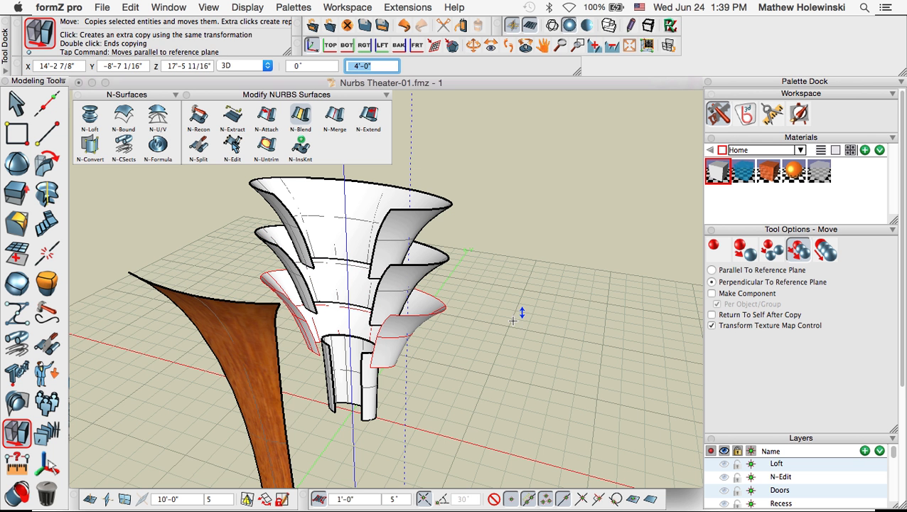
pyautogui.click(21, 105)
pyautogui.moveTo(497, 386)
pyautogui.mouseDown(button='middle')
pyautogui.moveTo(506, 367)
pyautogui.moveTo(487, 384)
pyautogui.mouseUp(button='middle')
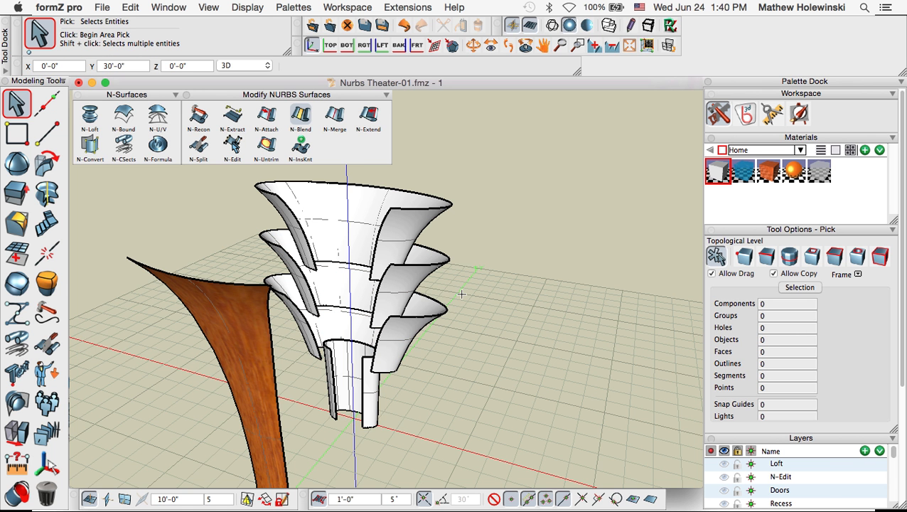
pyautogui.press('super+Tab')
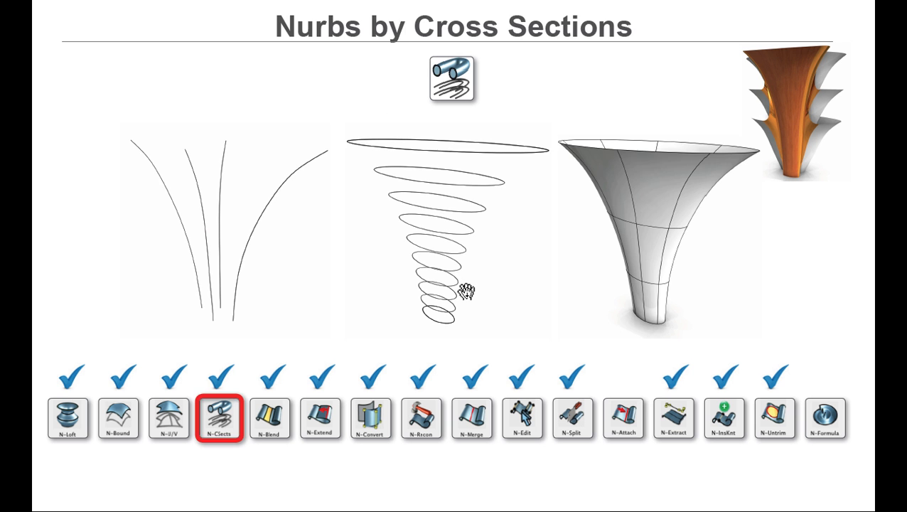
pyautogui.click(467, 291)
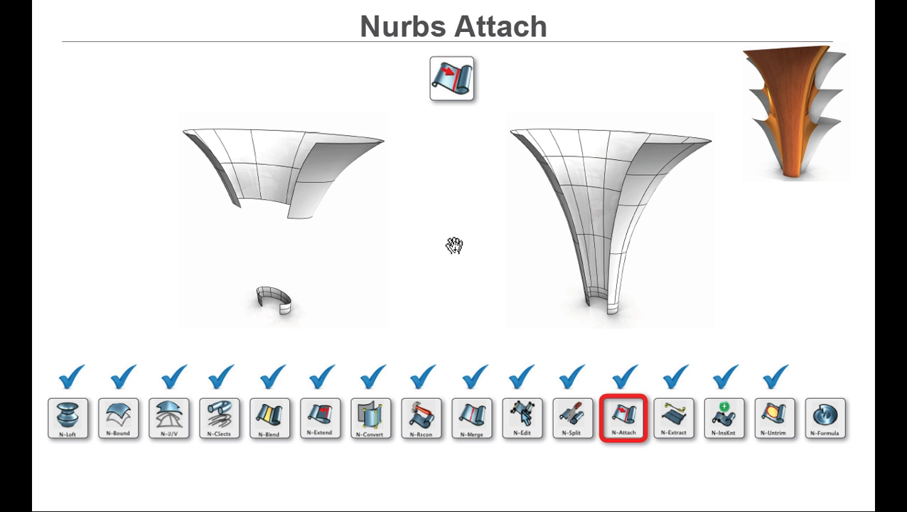
pyautogui.press('super+Tab')
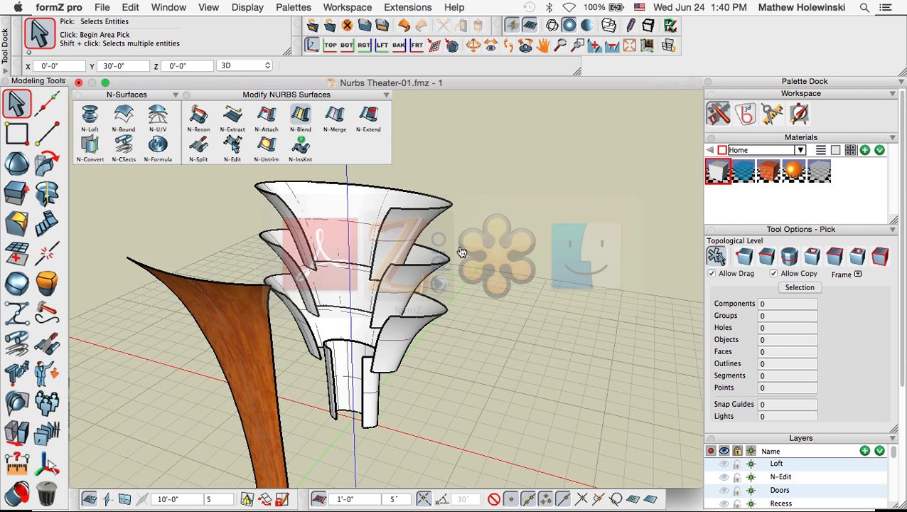
# Attach the bottom edge of the lowest white ring to the base piece's bottom edge using NURBS Attach with G0 : Positional continuity
pyautogui.moveTo(376, 320); pyautogui.dragTo(399, 313, button='middle')
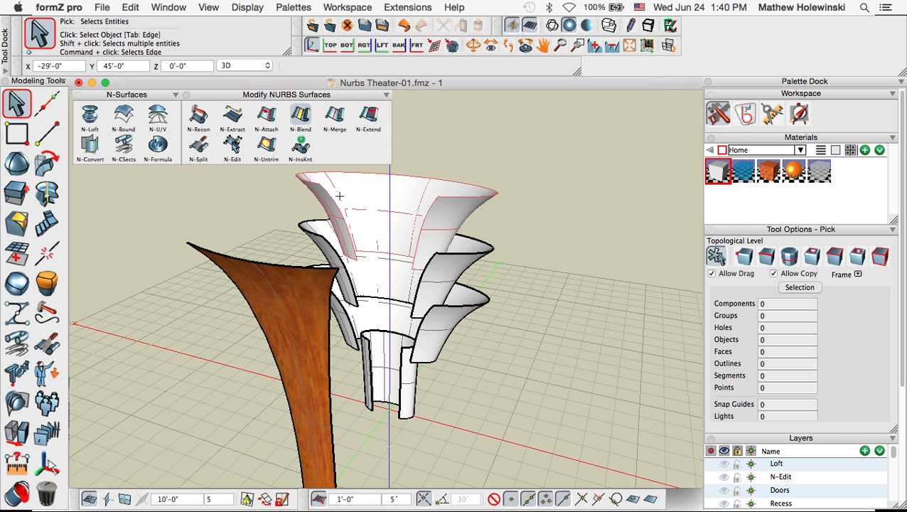
pyautogui.click(268, 115)
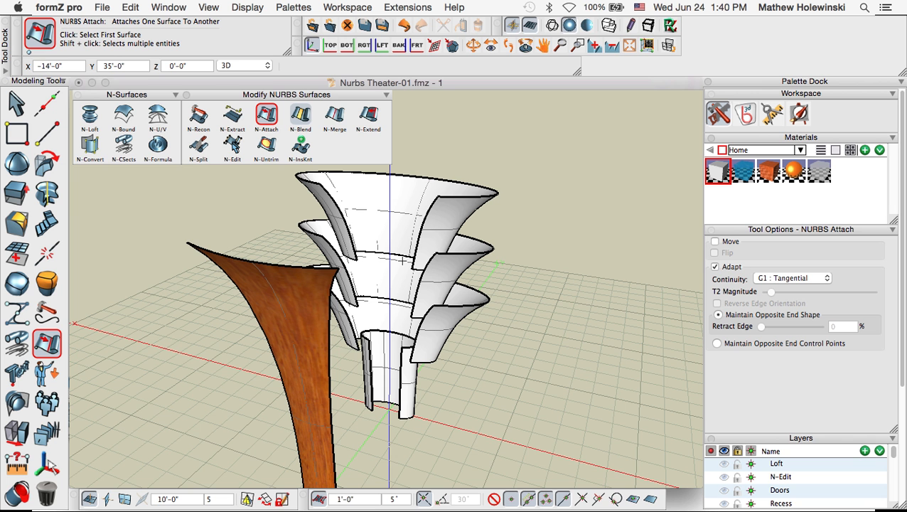
pyautogui.click(427, 364)
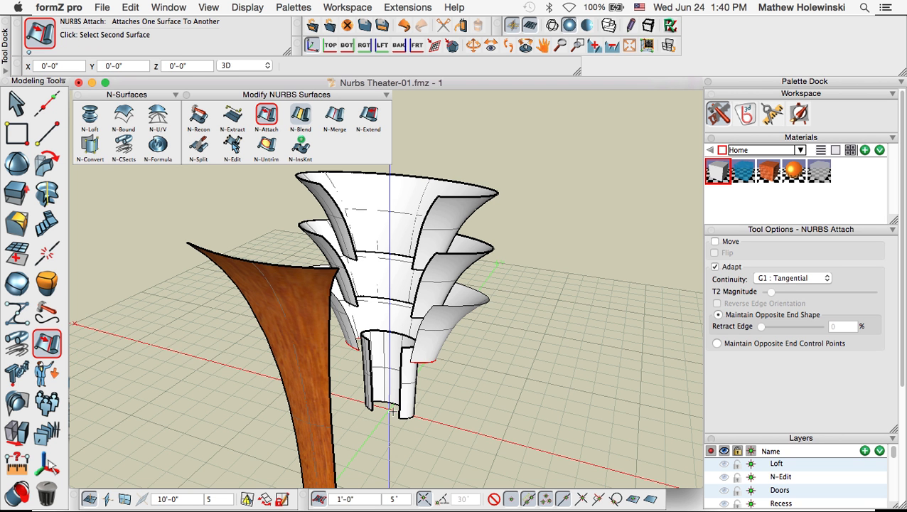
pyautogui.click(392, 404)
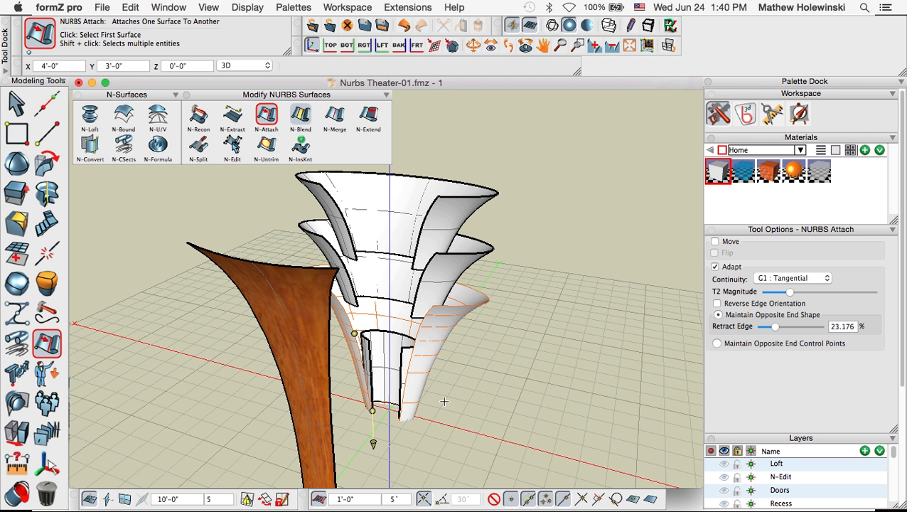
pyautogui.click(777, 279)
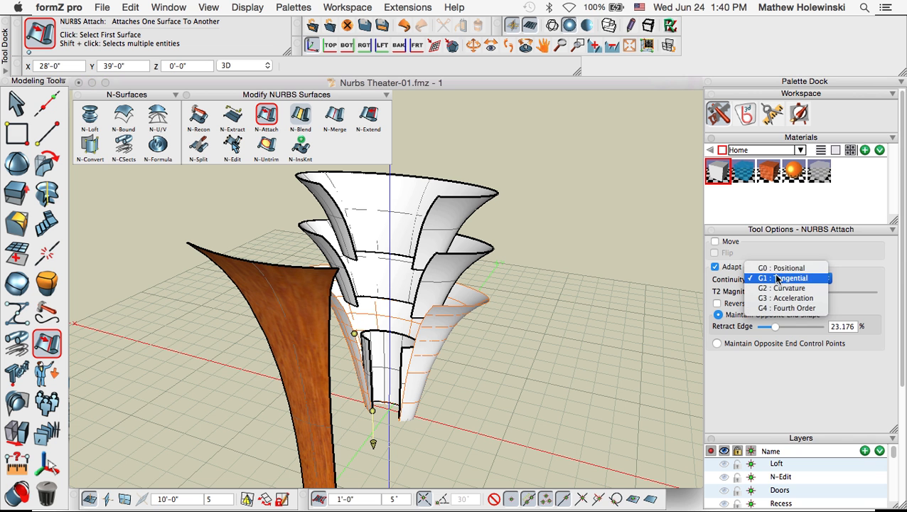
pyautogui.click(777, 267)
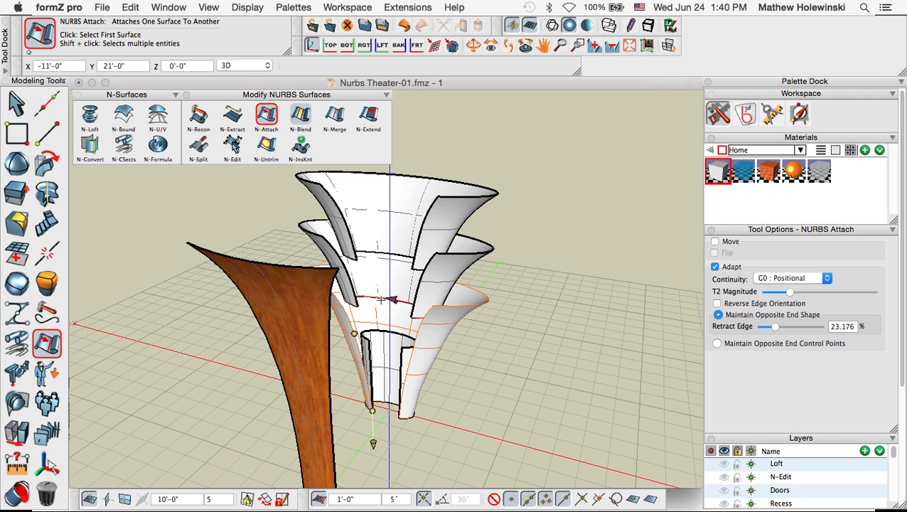
# Attach the bottom edges of the middle and upper white rings to the base piece's bottom edge with the same NURBS Attach settings
pyautogui.click(393, 300)
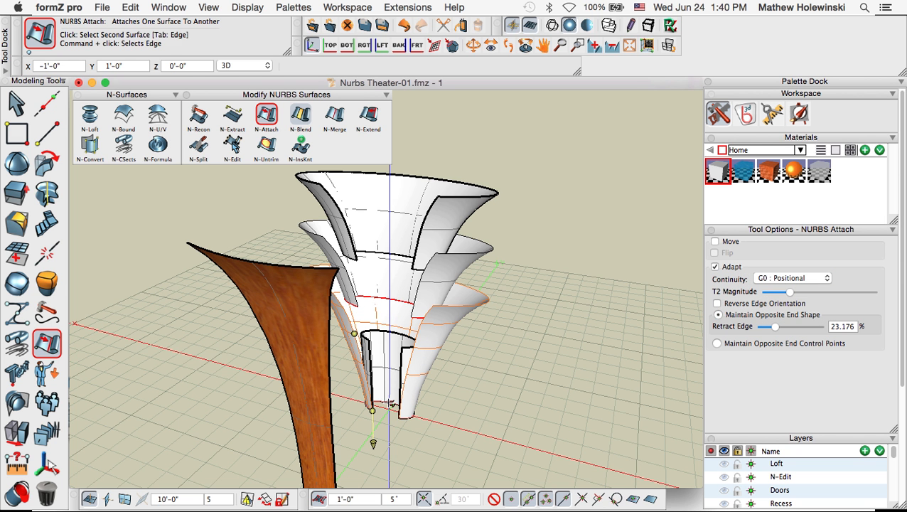
pyautogui.click(384, 386)
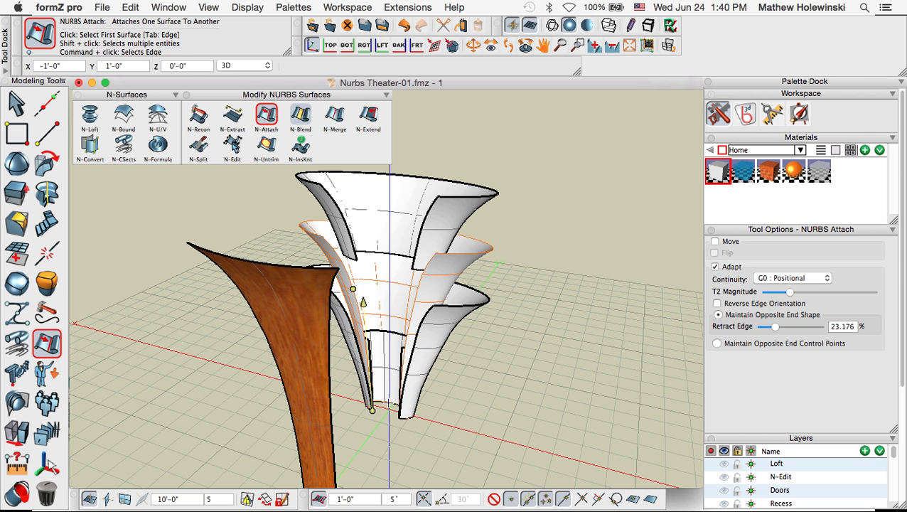
pyautogui.click(393, 254)
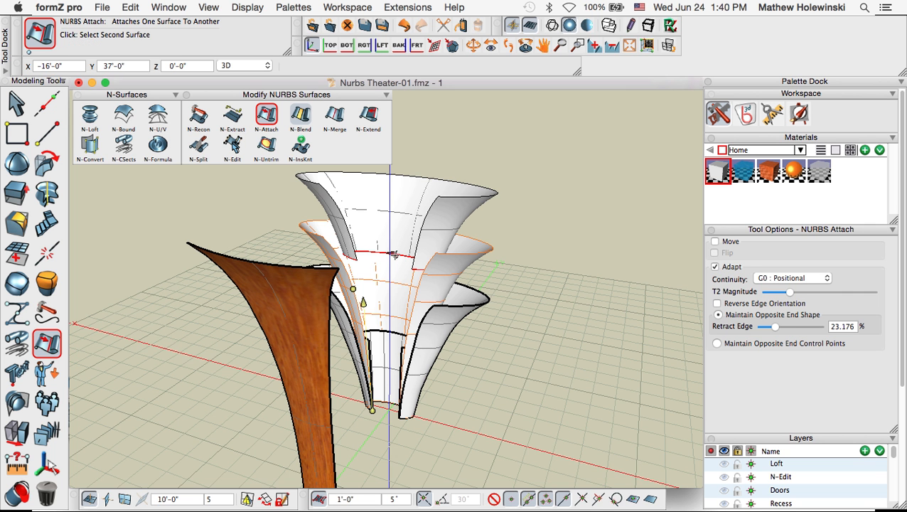
pyautogui.click(388, 400)
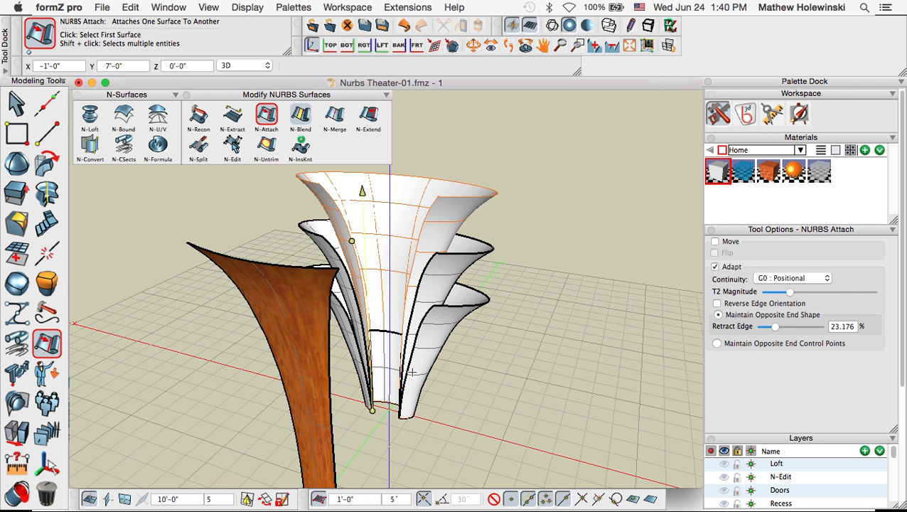
# Delete the small white base piece that served as the attachment target
pyautogui.click(47, 494)
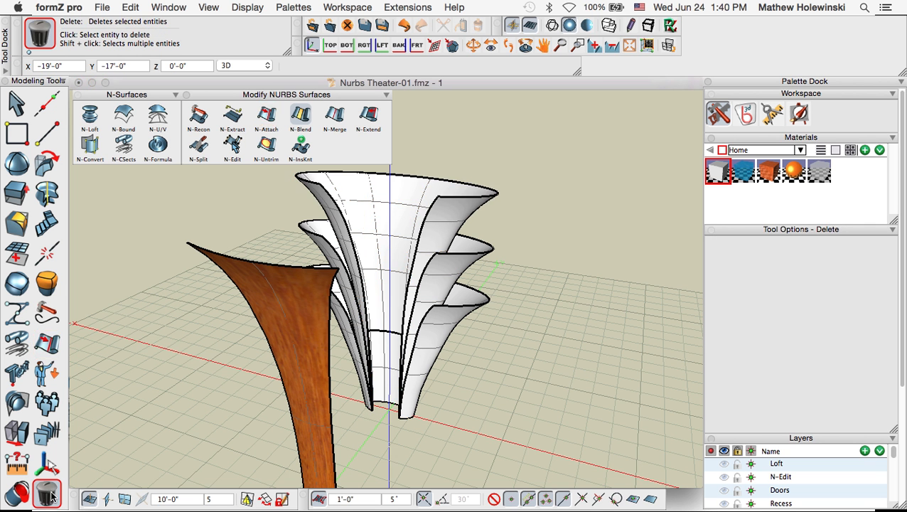
pyautogui.click(386, 352)
pyautogui.scroll(-2, 387, 348)
pyautogui.moveTo(411, 406); pyautogui.dragTo(375, 416, button='middle')
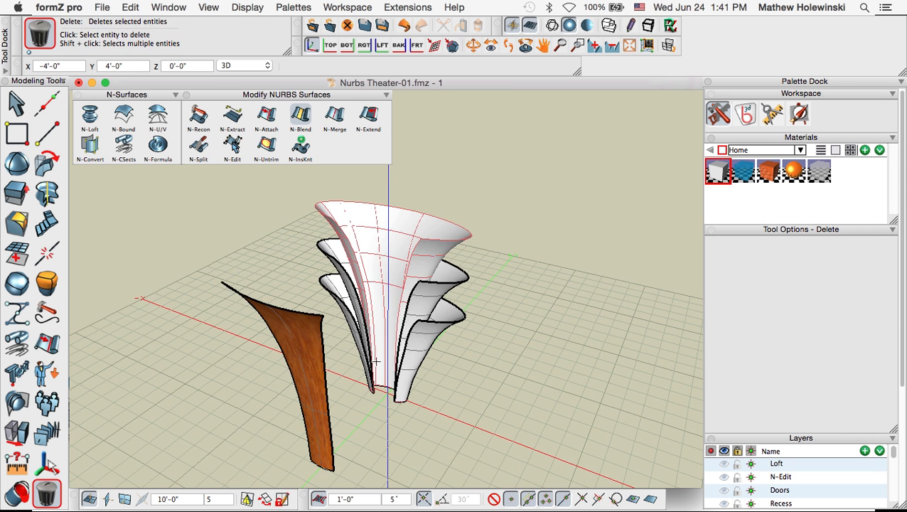
pyautogui.moveTo(477, 383); pyautogui.dragTo(499, 377, button='middle')
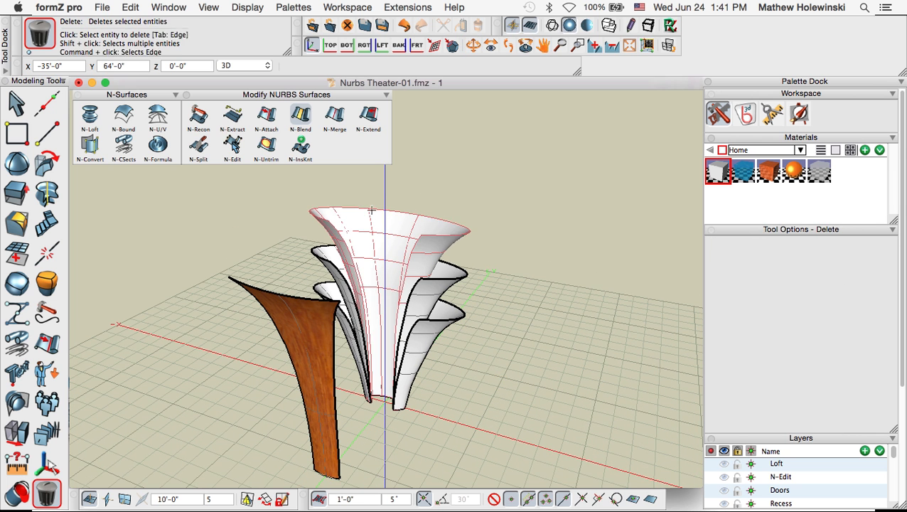
# Show the control points of the tallest white finial surface
pyautogui.click(17, 103)
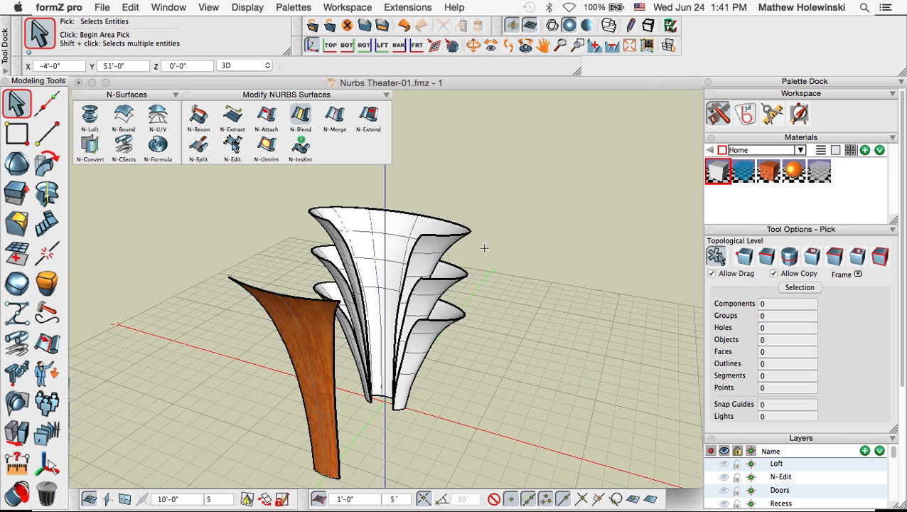
pyautogui.rightClick(444, 244)
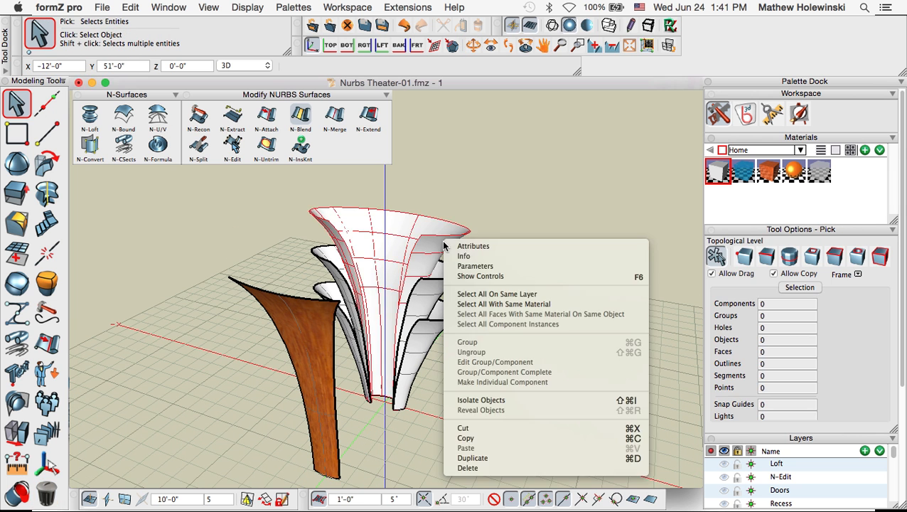
pyautogui.click(483, 276)
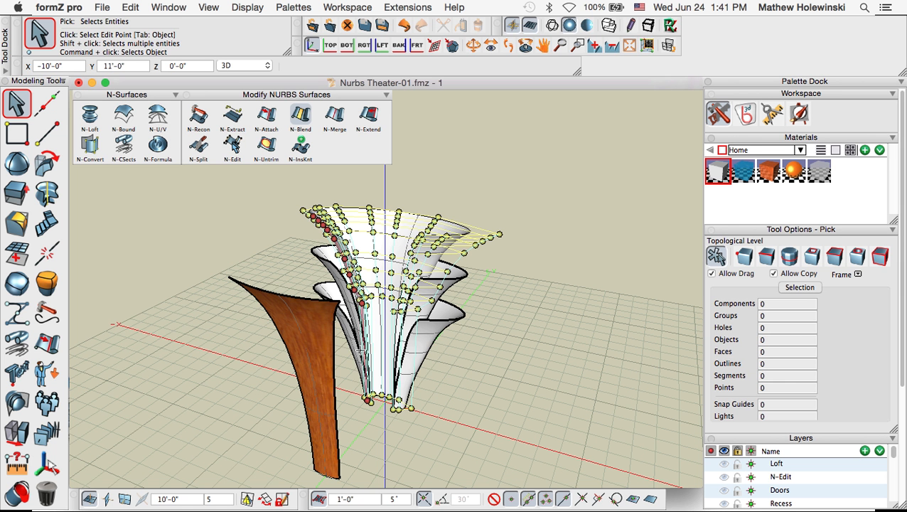
# Reconstruct the tallest white finial surface with NURBS Reconstruct, setting its Depth (V) degree to 3
pyautogui.click(200, 120)
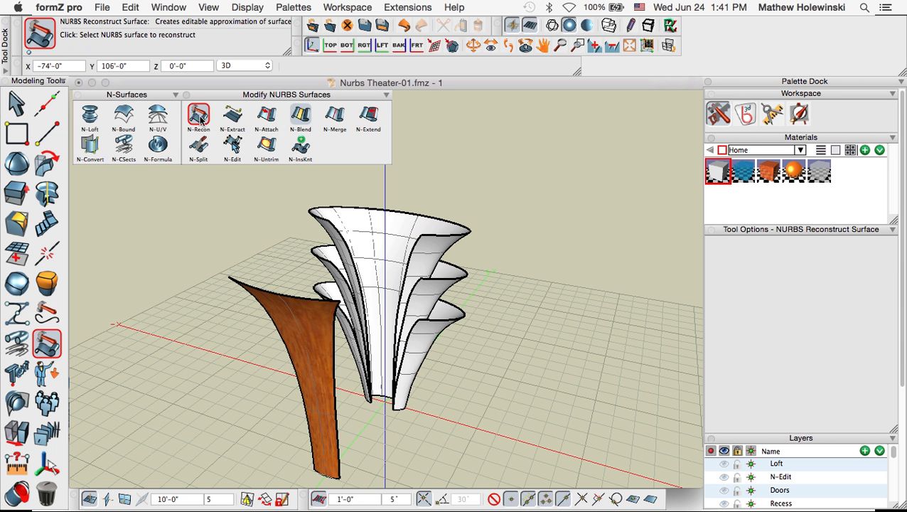
pyautogui.click(427, 255)
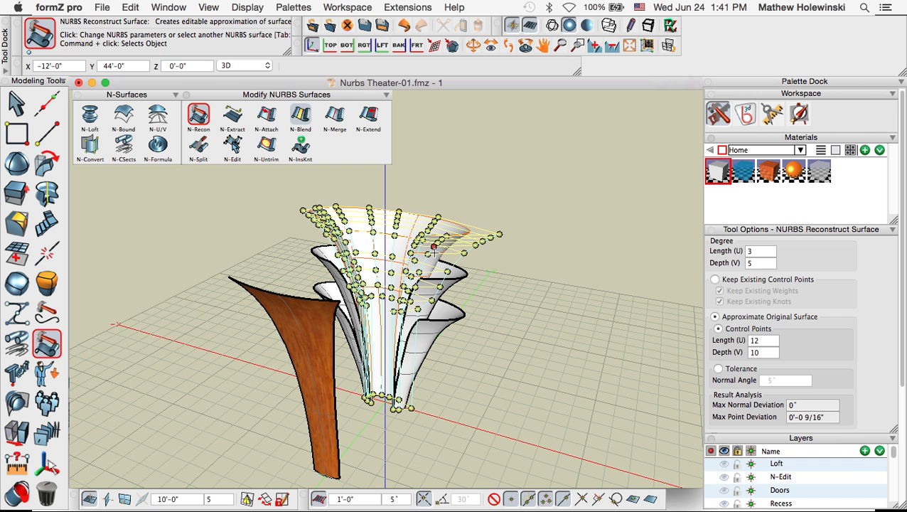
pyautogui.click(756, 263)
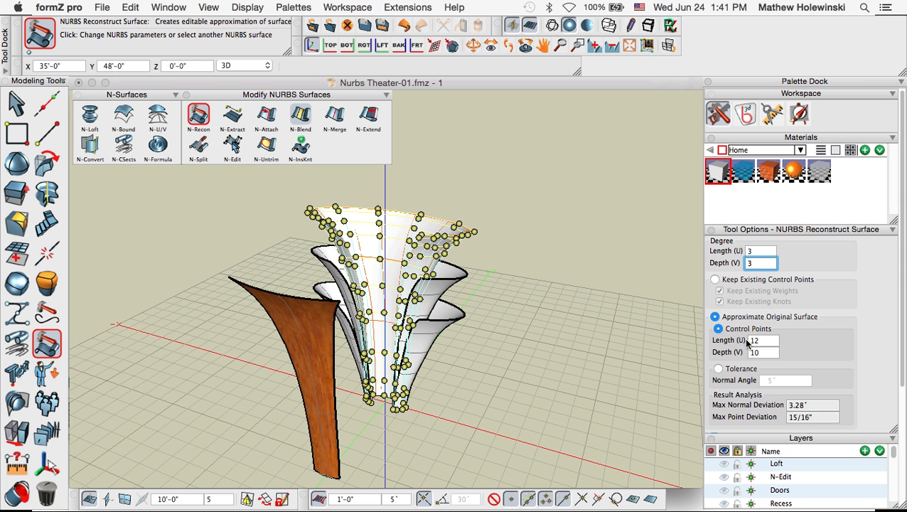
# Reconstruct the middle and lowest white finial surfaces, each with a Depth (V) degree of 3
pyautogui.click(449, 276)
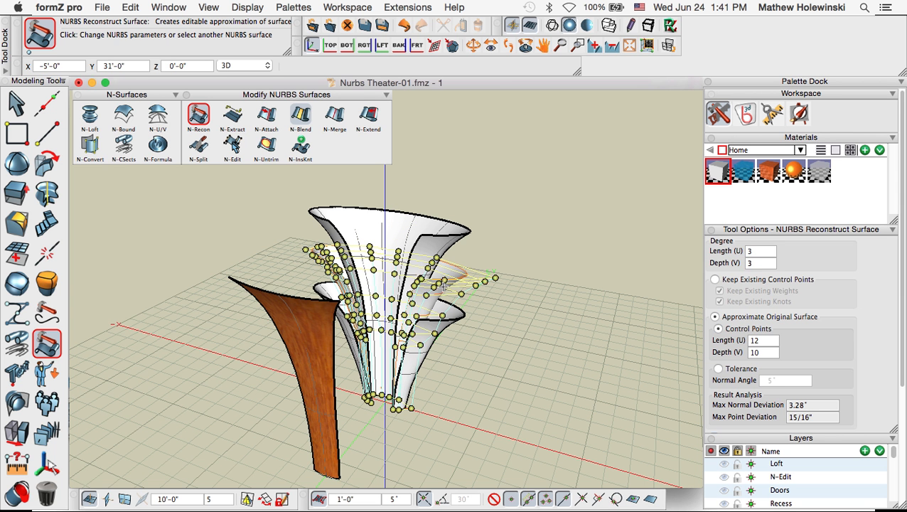
pyautogui.click(755, 264)
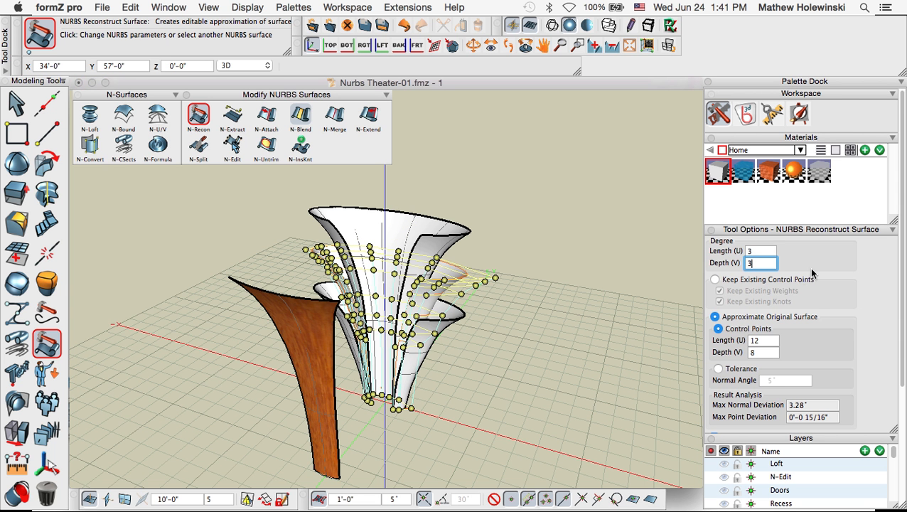
pyautogui.click(442, 329)
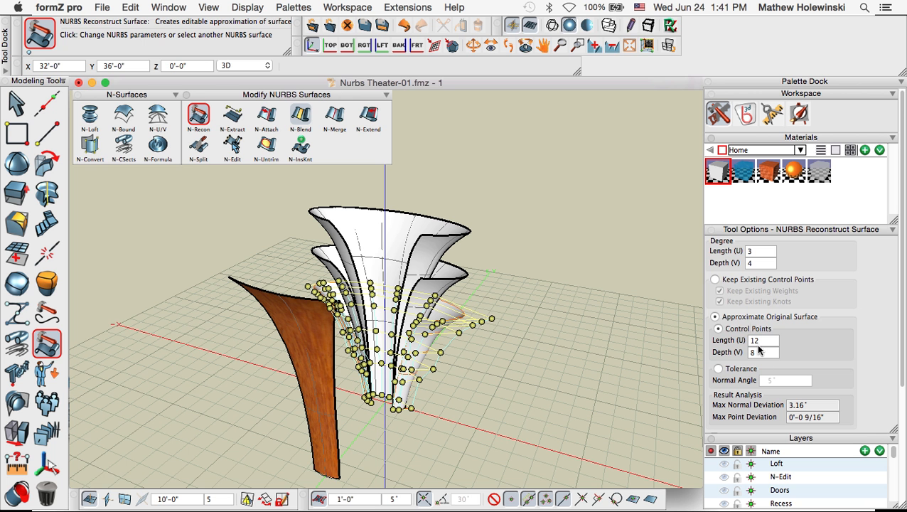
pyautogui.click(758, 265)
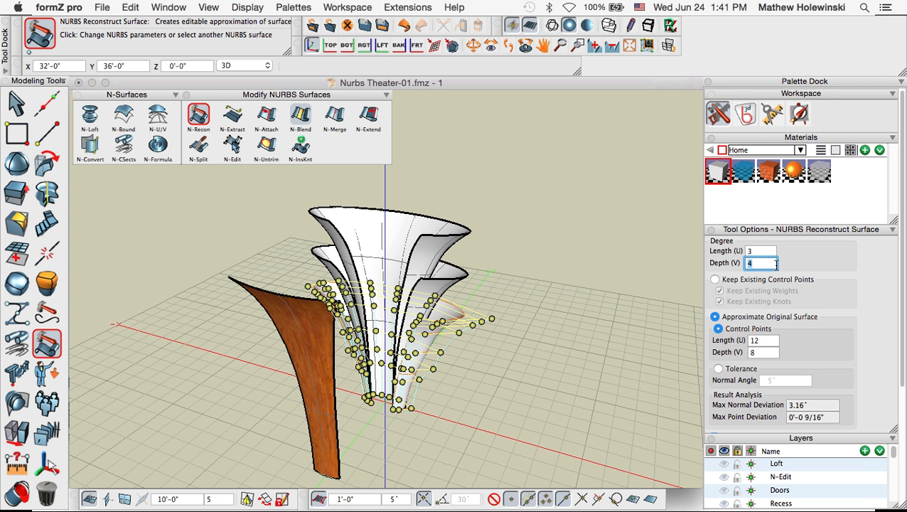
pyautogui.press('Return')
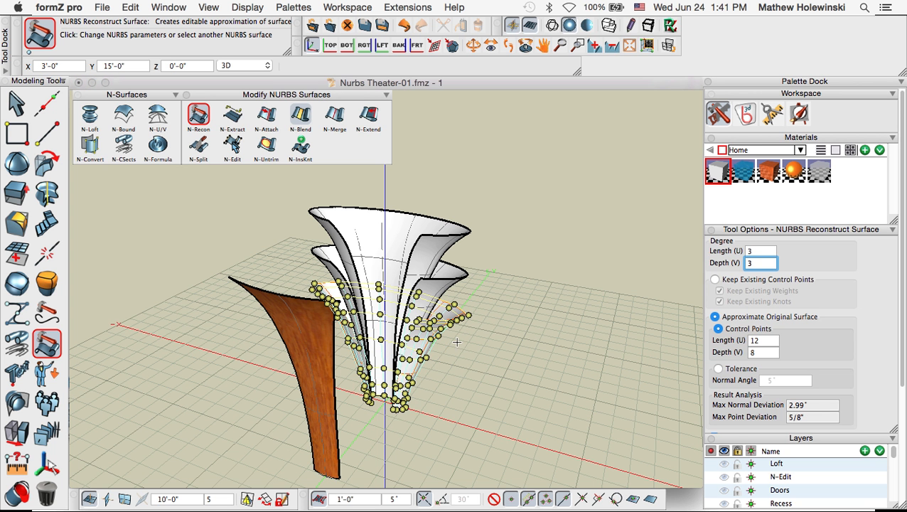
pyautogui.click(16, 103)
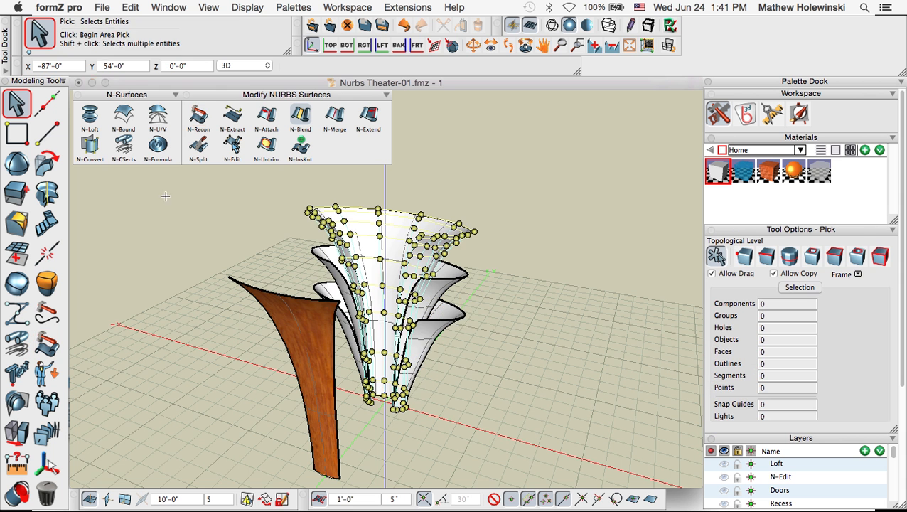
# Hide the control points of the tallest white finial surface
pyautogui.scroll(3, 391, 219)
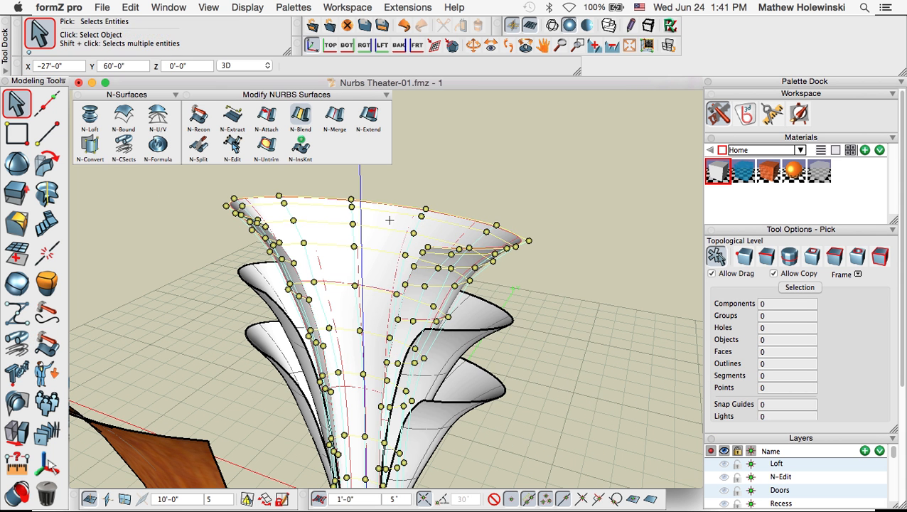
pyautogui.rightClick(387, 222)
pyautogui.click(416, 258)
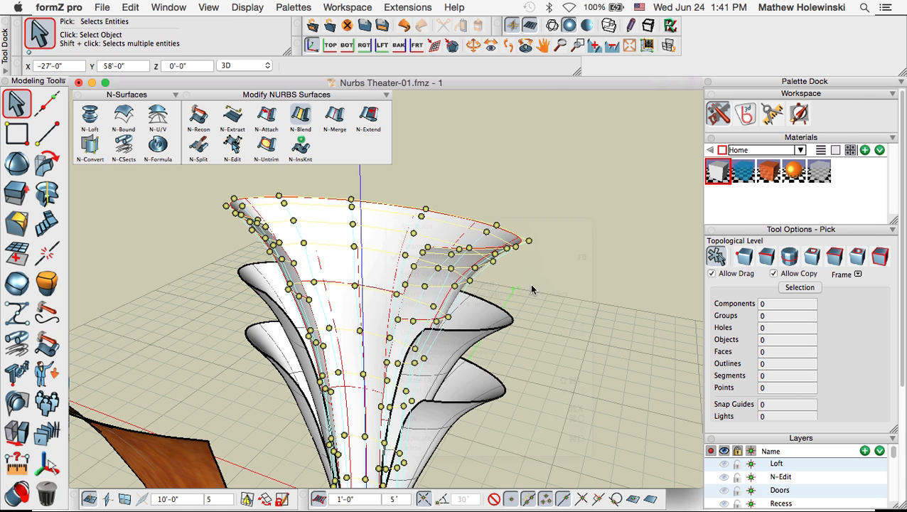
# With NURBS Blend and the gold material, blend the right-side edges of the lowest to middle and middle to tallest white surfaces
pyautogui.scroll(-3, 502, 282)
pyautogui.scroll(-2, 502, 282)
pyautogui.moveTo(523, 329); pyautogui.dragTo(495, 261, button='middle')
pyautogui.moveTo(482, 339); pyautogui.dragTo(497, 353, button='middle')
pyautogui.moveTo(466, 284); pyautogui.dragTo(470, 327, button='middle')
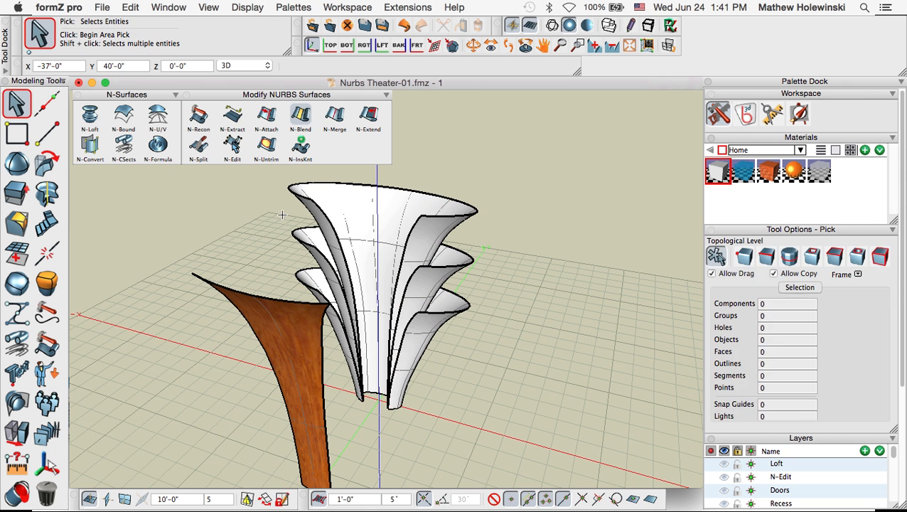
pyautogui.click(305, 121)
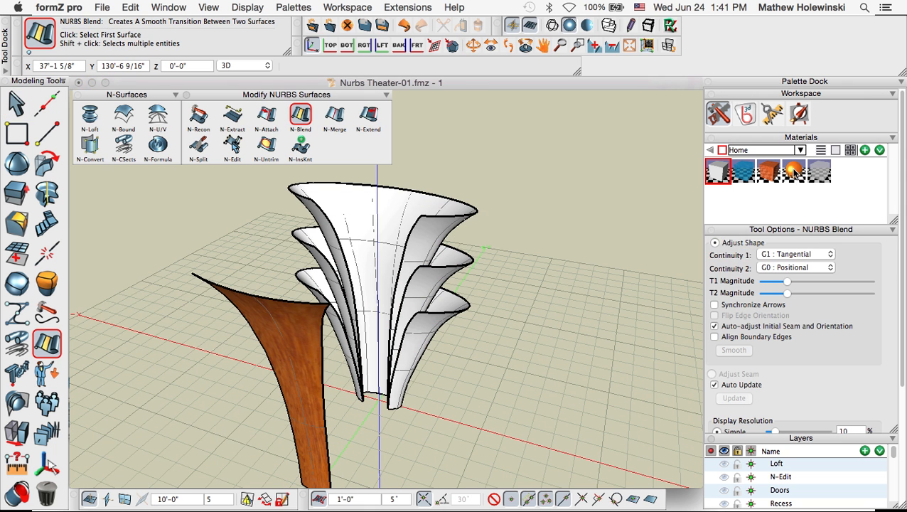
pyautogui.click(795, 173)
pyautogui.scroll(2, 416, 288)
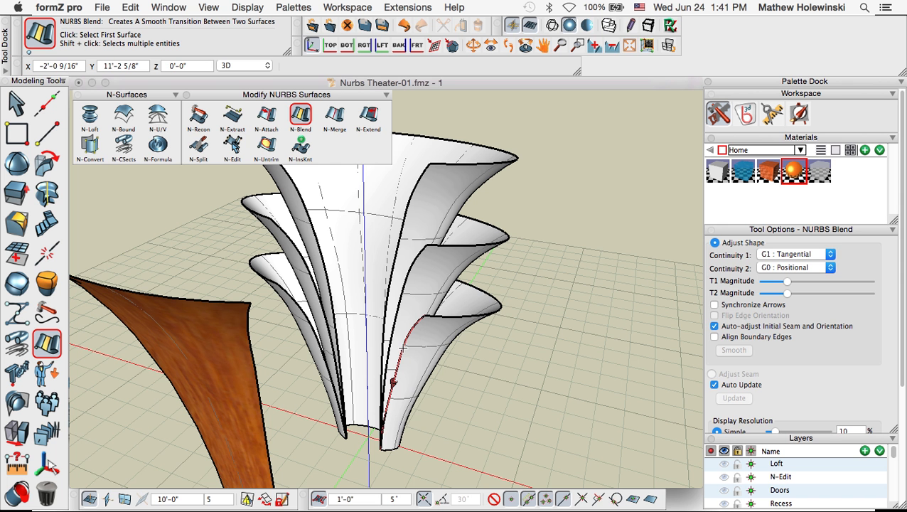
pyautogui.click(393, 381)
pyautogui.click(413, 262)
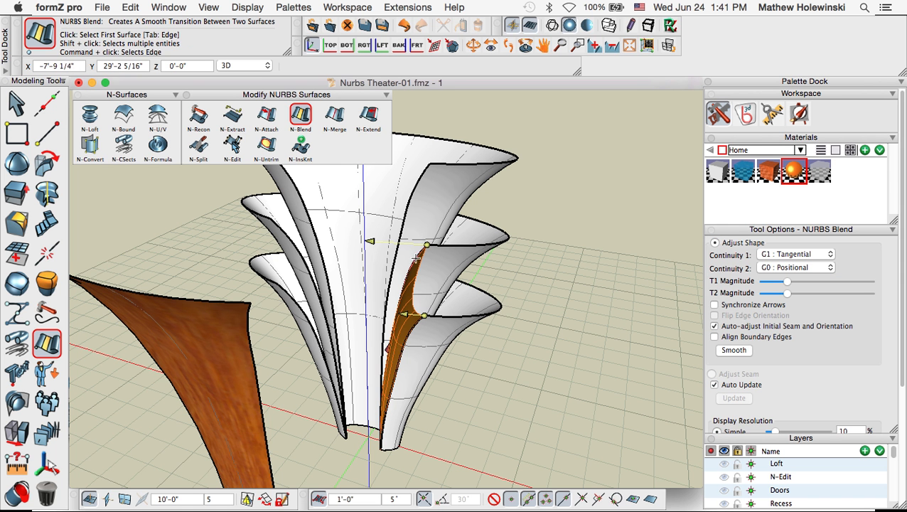
pyautogui.click(413, 263)
pyautogui.click(402, 217)
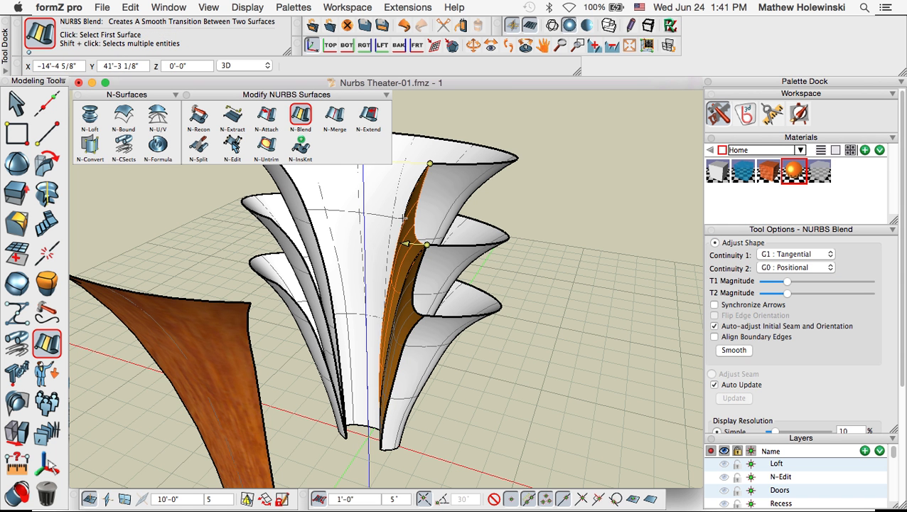
# Blend the left-side edges of the white finial tiers, lowest to middle and middle to tallest, in the gold material
pyautogui.click(304, 308)
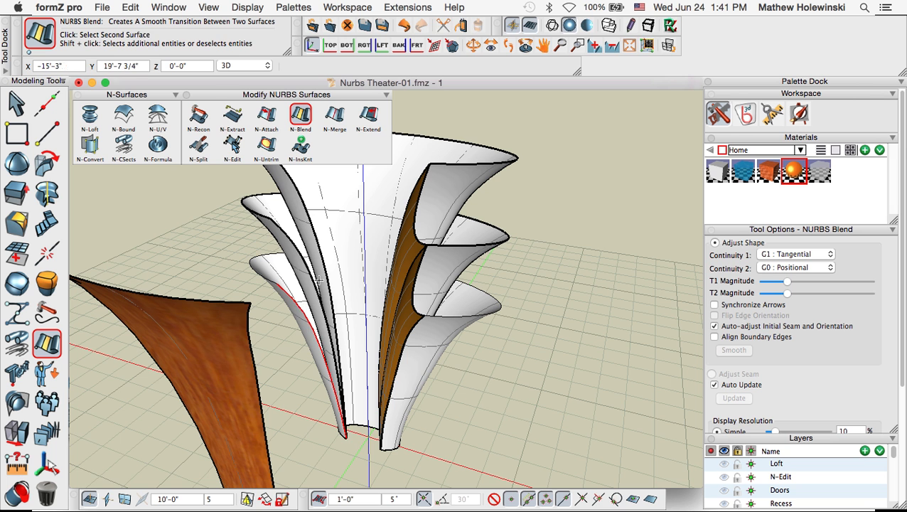
pyautogui.click(314, 279)
pyautogui.click(305, 258)
pyautogui.click(317, 242)
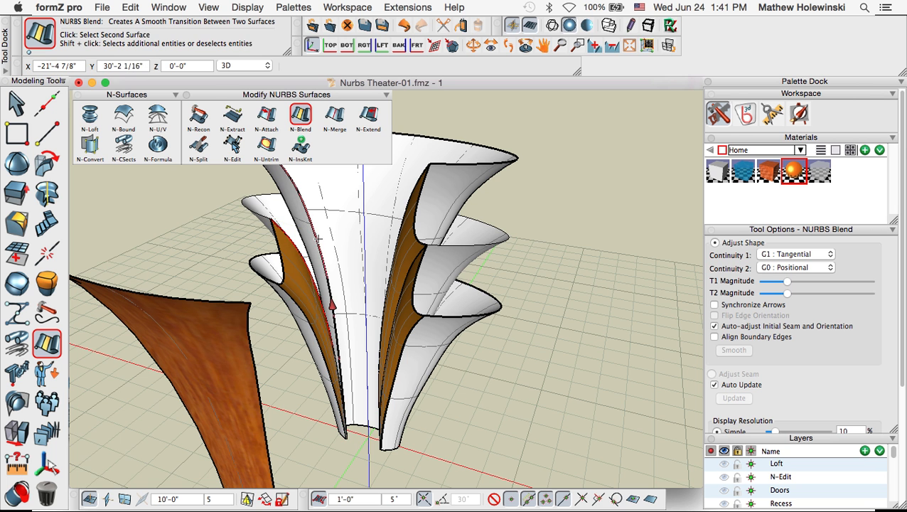
# Move the wood piece into place in front of the opening between the white finial surfaces
pyautogui.moveTo(443, 349); pyautogui.dragTo(435, 309, button='middle')
pyautogui.scroll(-4, 434, 374)
pyautogui.click(17, 432)
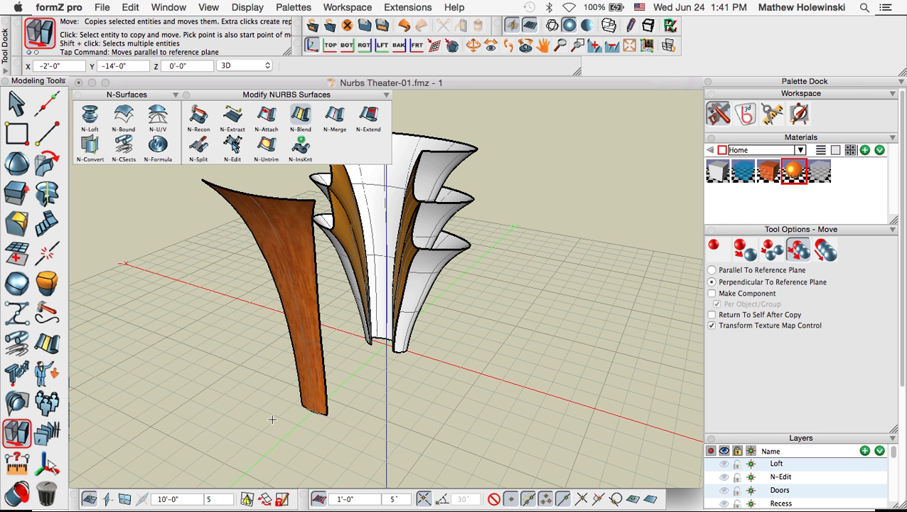
pyautogui.click(311, 411)
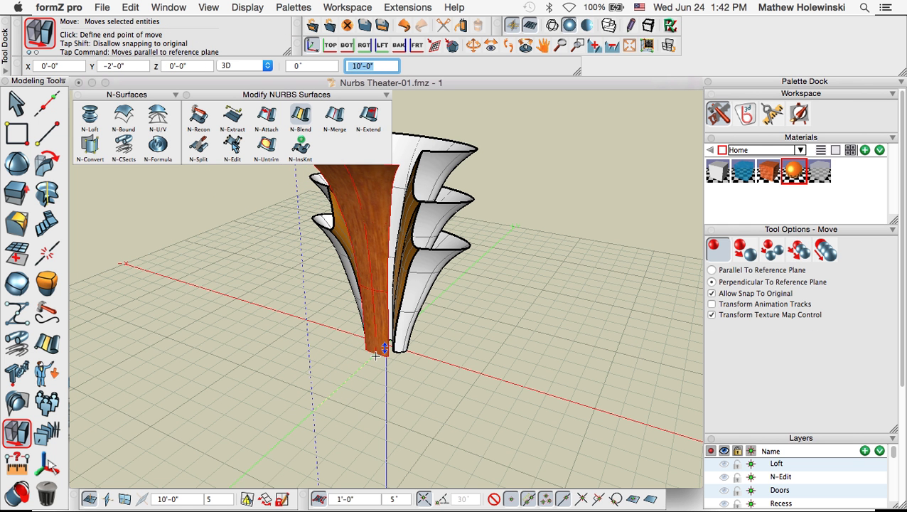
pyautogui.press('Escape')
pyautogui.moveTo(473, 346); pyautogui.dragTo(476, 378, button='middle')
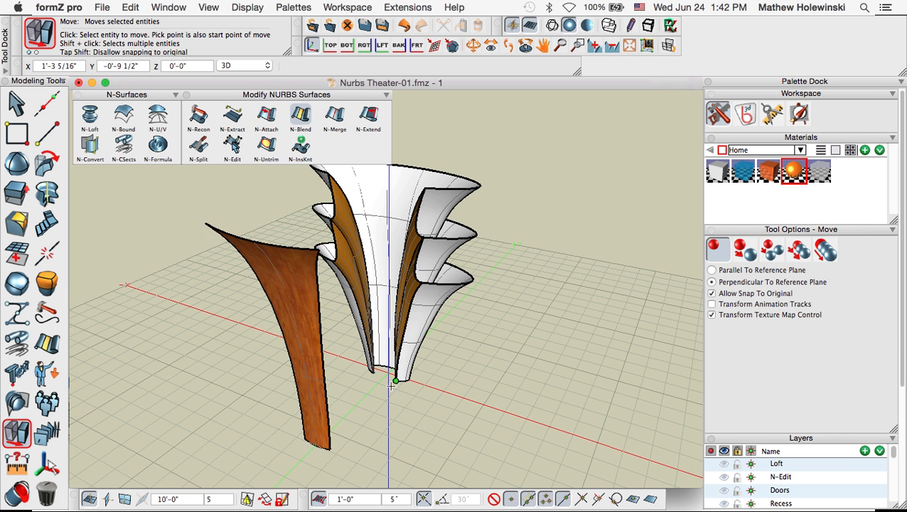
pyautogui.click(329, 447)
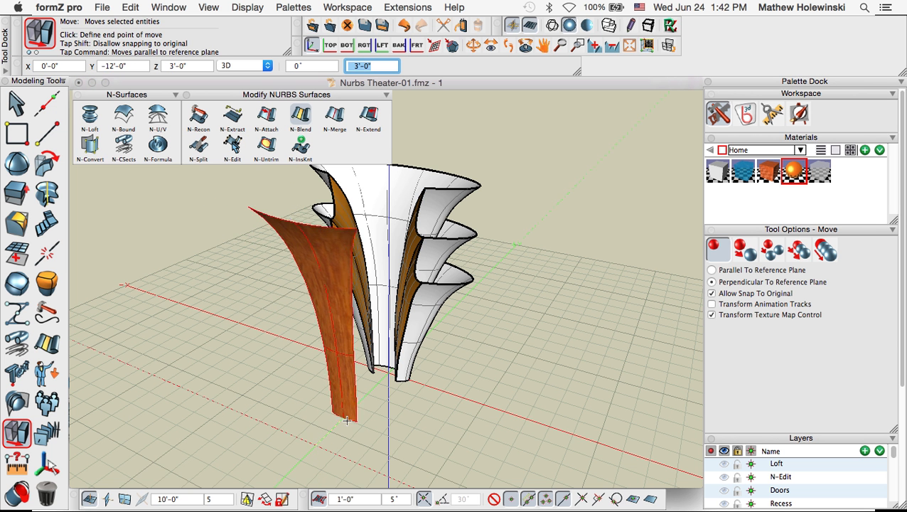
pyautogui.click(382, 383)
# Blend both side edges of the wood piece to the neighbouring edges of the tallest white surface with NURBS Blend in gold
pyautogui.moveTo(496, 387); pyautogui.dragTo(488, 437, button='middle')
pyautogui.click(300, 115)
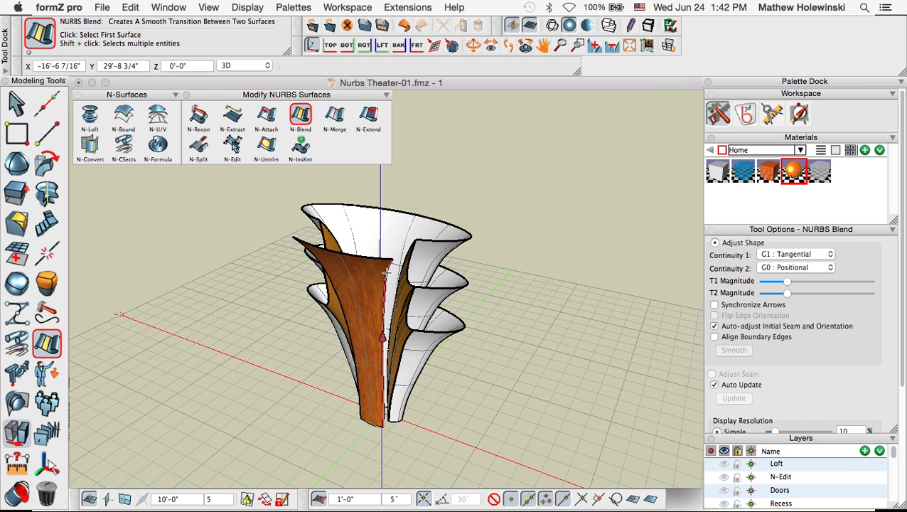
pyautogui.click(400, 265)
pyautogui.click(404, 264)
pyautogui.moveTo(251, 385); pyautogui.dragTo(509, 391, button='middle')
pyautogui.click(356, 312)
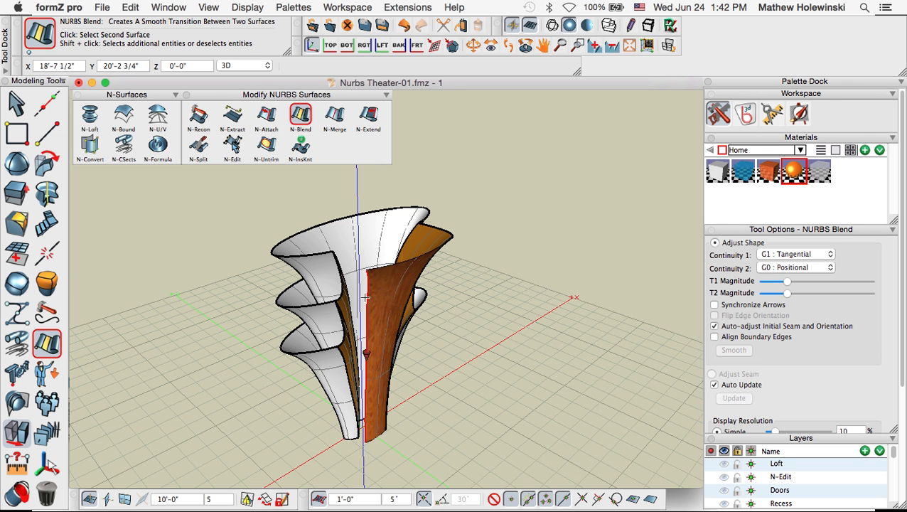
pyautogui.click(341, 263)
pyautogui.moveTo(459, 361); pyautogui.dragTo(370, 364, button='middle')
pyautogui.moveTo(547, 378); pyautogui.dragTo(345, 426, button='middle')
pyautogui.scroll(-2, 347, 387)
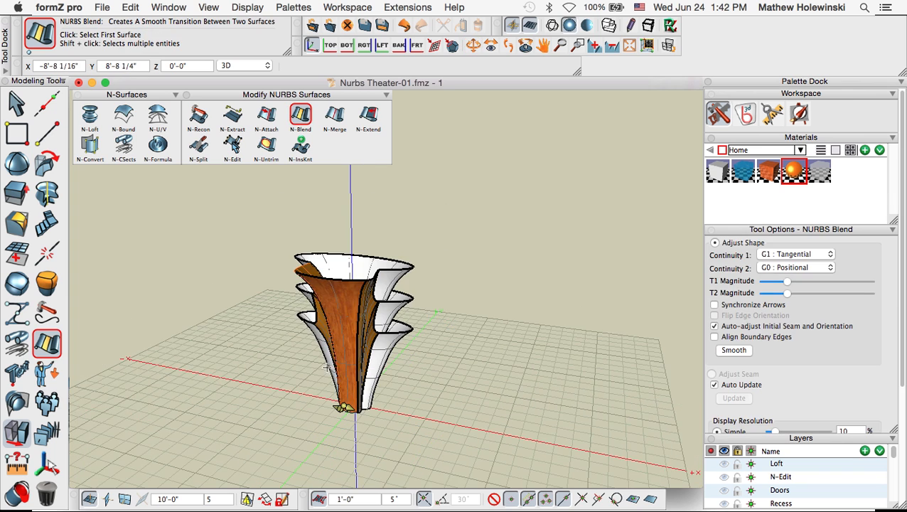
pyautogui.scroll(-1, 449, 424)
pyautogui.moveTo(449, 424); pyautogui.dragTo(451, 384, button='middle')
pyautogui.click(14, 103)
pyautogui.scroll(3, 382, 343)
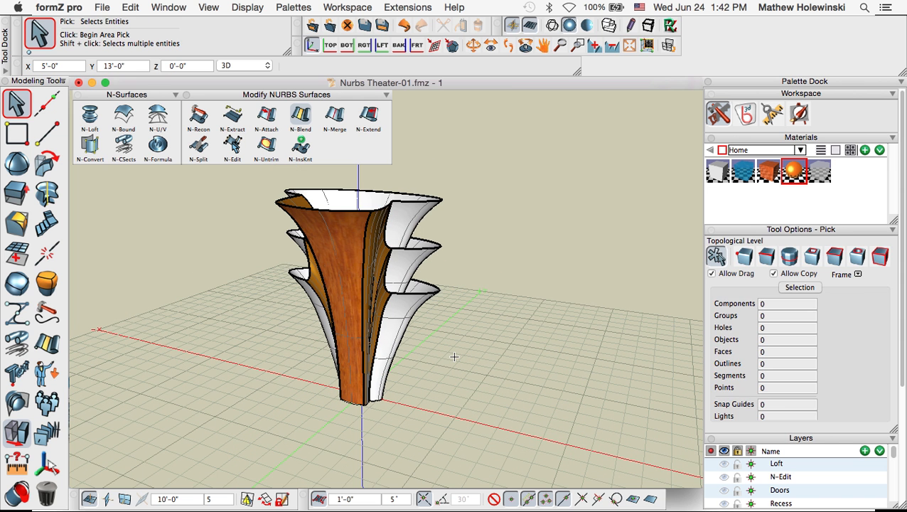
# Switch to the Adobe Reader presentation to view the Nurbs by Formula slide, and return to formZ
pyautogui.press('super+Tab')
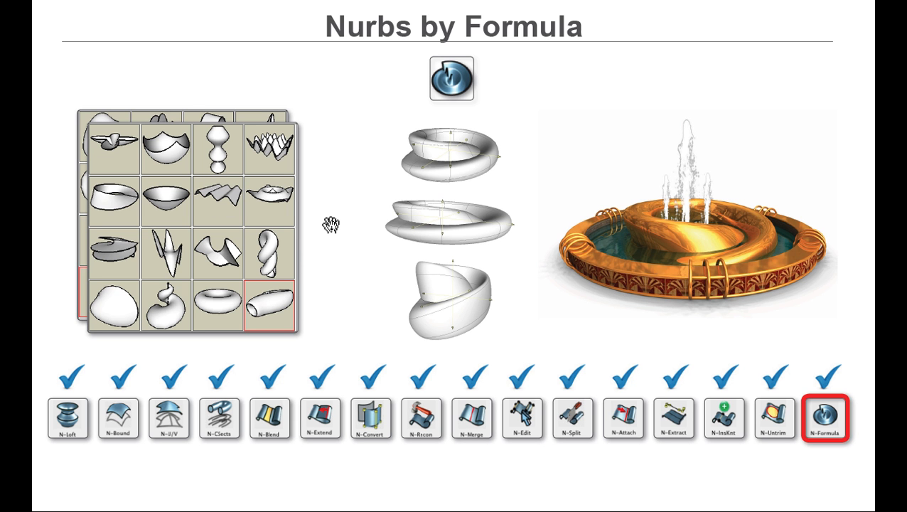
pyautogui.press('super+Tab')
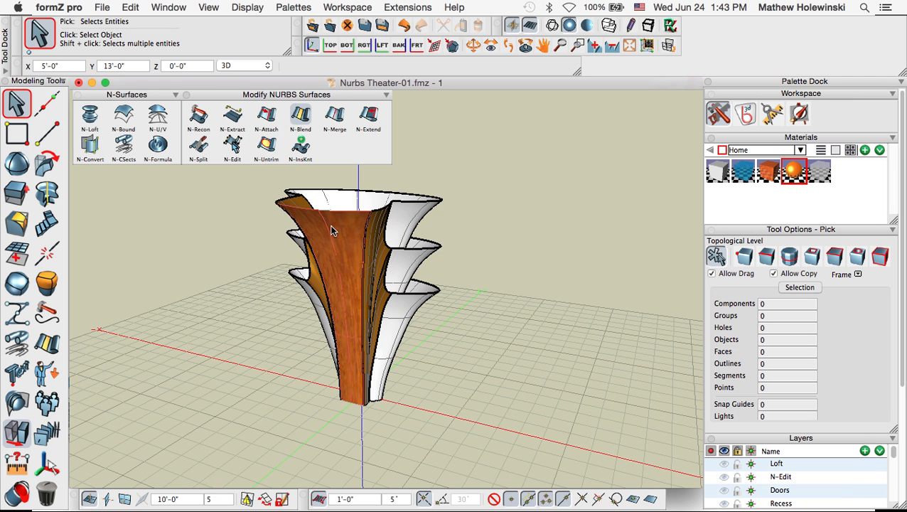
# Make Fountain the active layer and hide the Finial layer
pyautogui.scroll(-3, 759, 485)
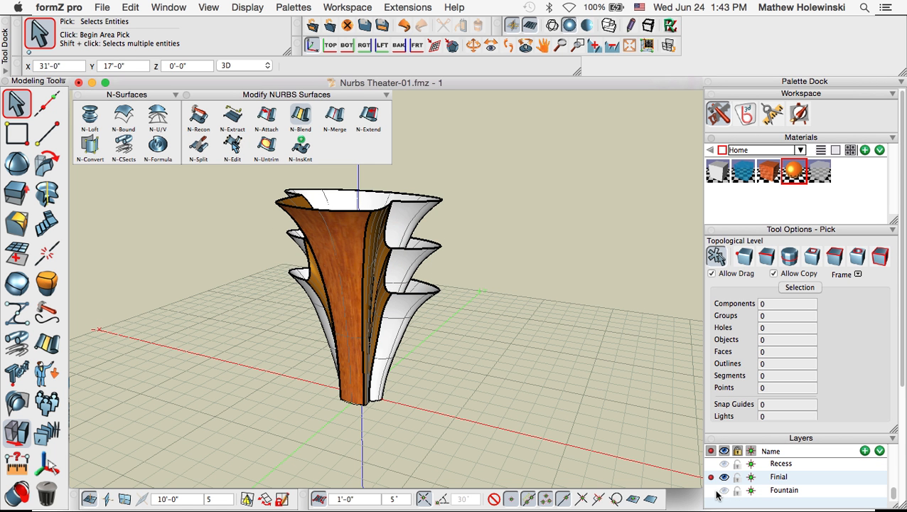
pyautogui.click(712, 490)
pyautogui.click(724, 478)
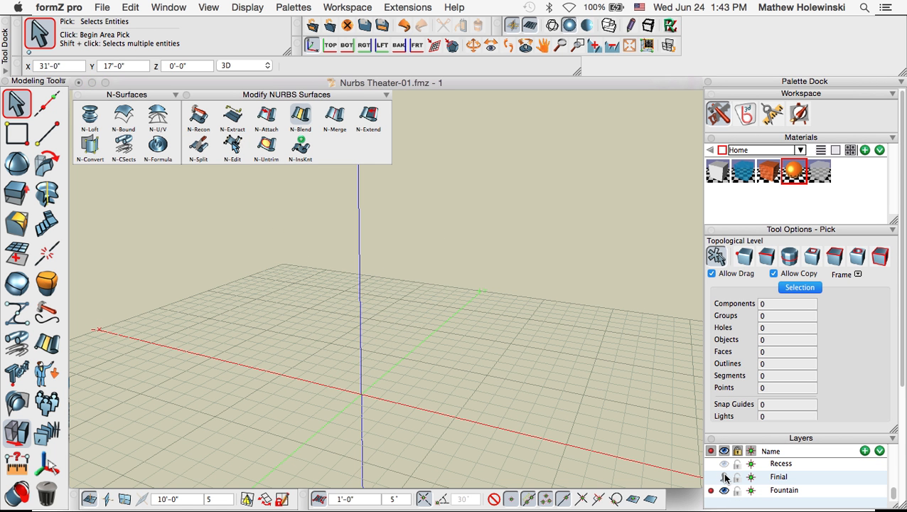
# Set up NURBS by Formula in the white material with the twisted ring, the third Level 1 variant of the tube-shaped library formula
pyautogui.click(720, 174)
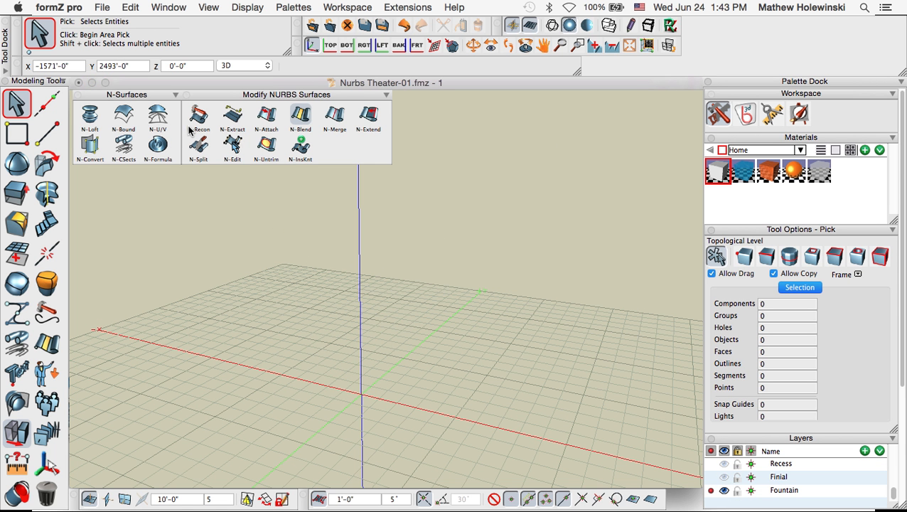
pyautogui.click(158, 146)
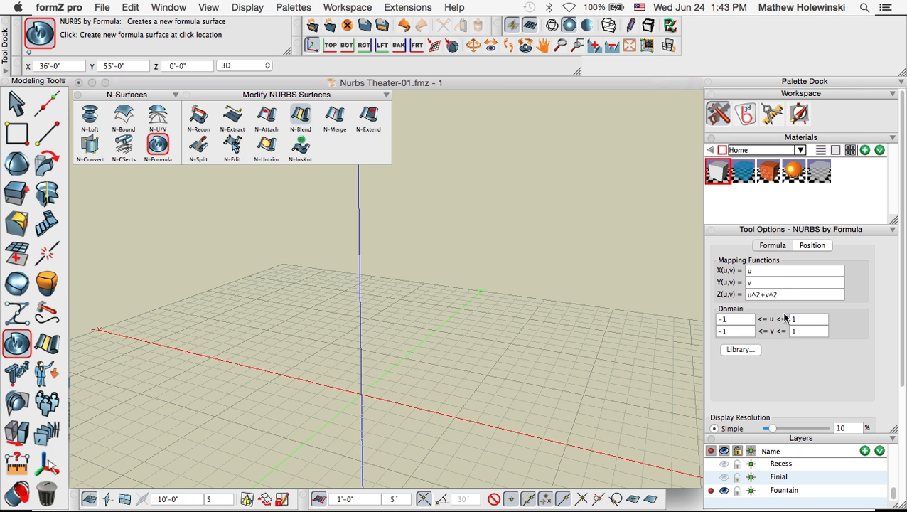
pyautogui.click(744, 351)
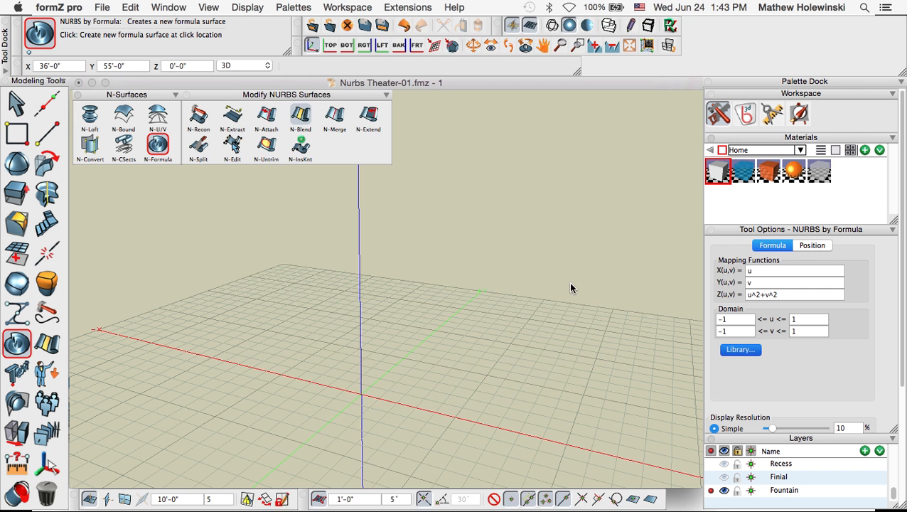
pyautogui.click(741, 352)
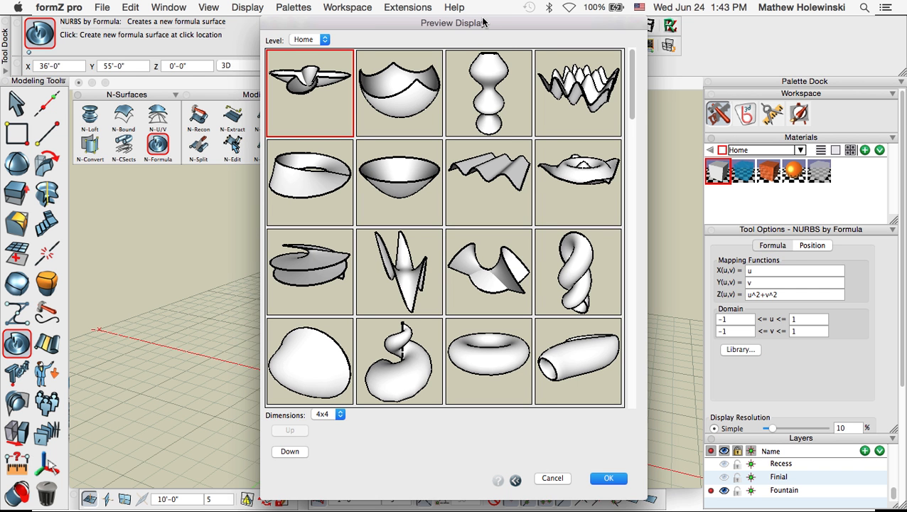
pyautogui.moveTo(482, 22); pyautogui.dragTo(441, 22)
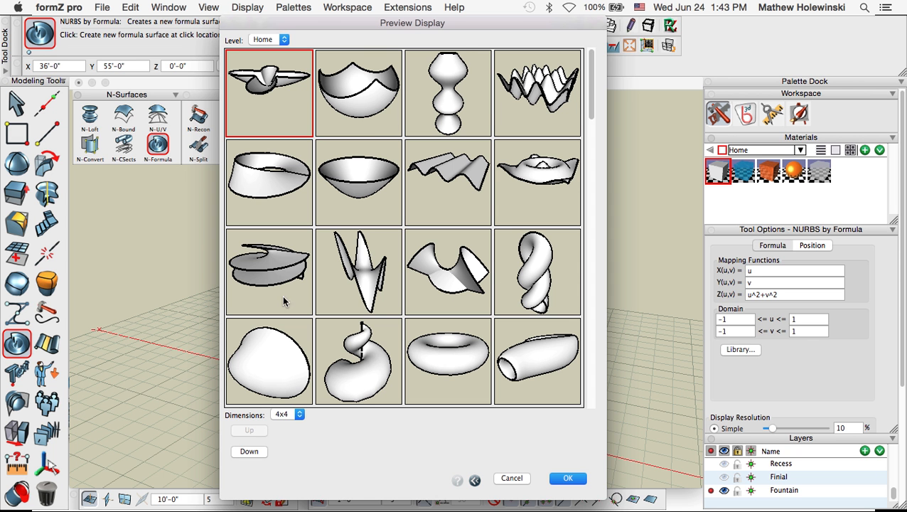
pyautogui.click(539, 362)
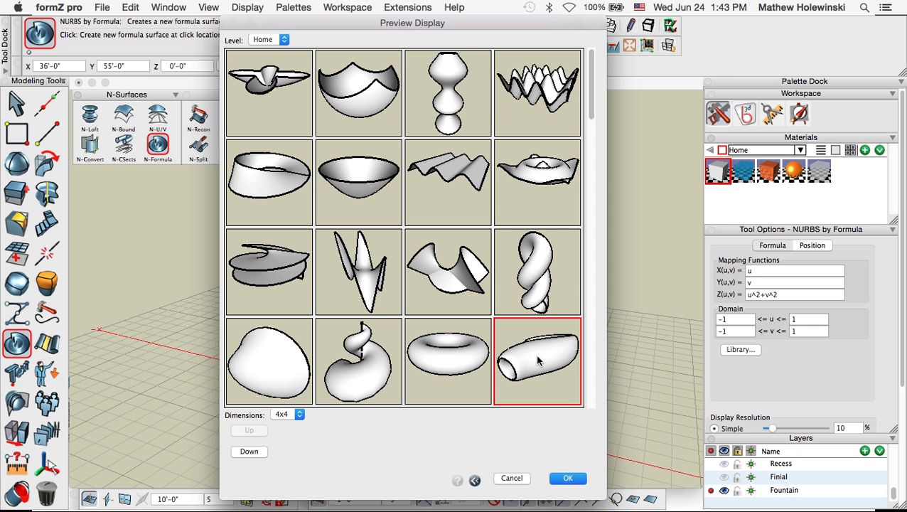
pyautogui.click(254, 453)
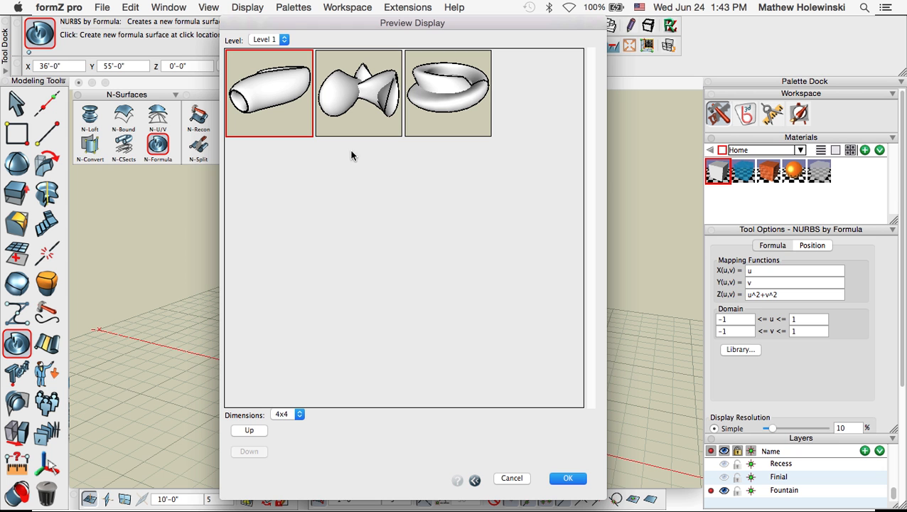
pyautogui.click(430, 93)
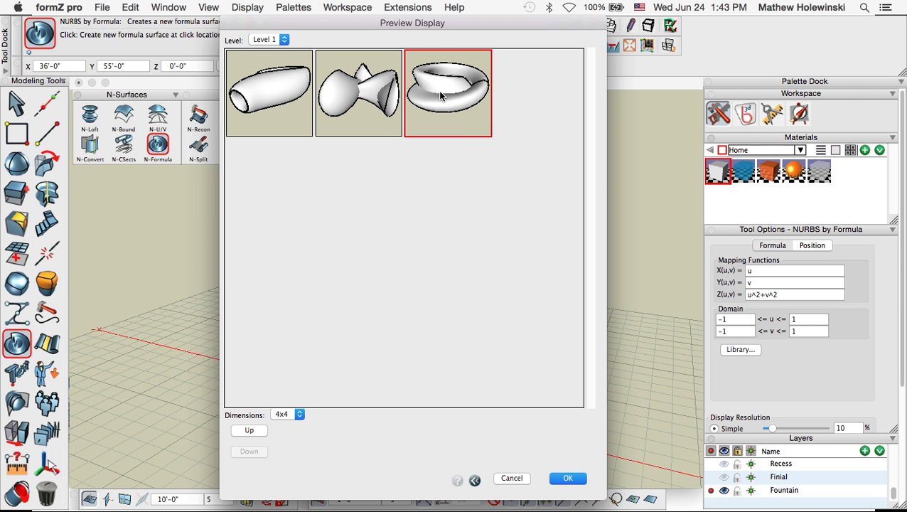
pyautogui.click(568, 478)
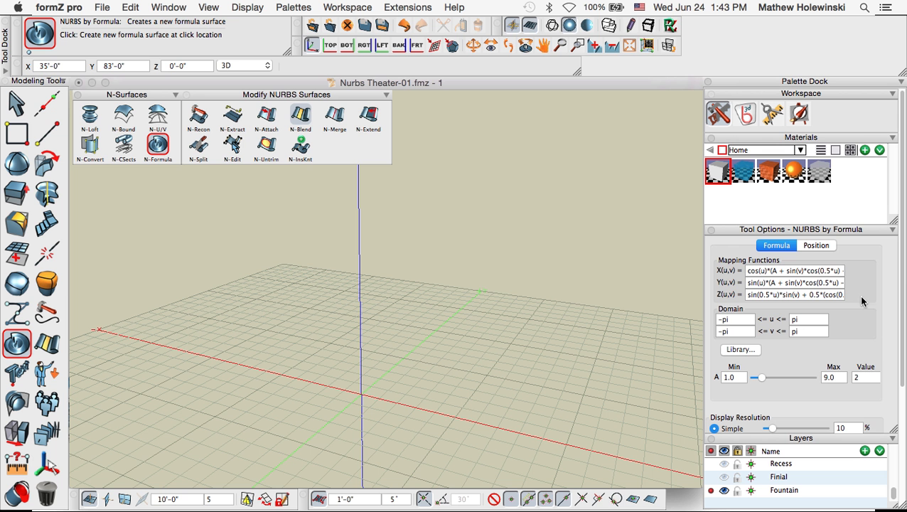
# Place the formula surface at the origin, sized to about 9' along X, and adjust its height and widen it along the X axis
pyautogui.click(362, 395)
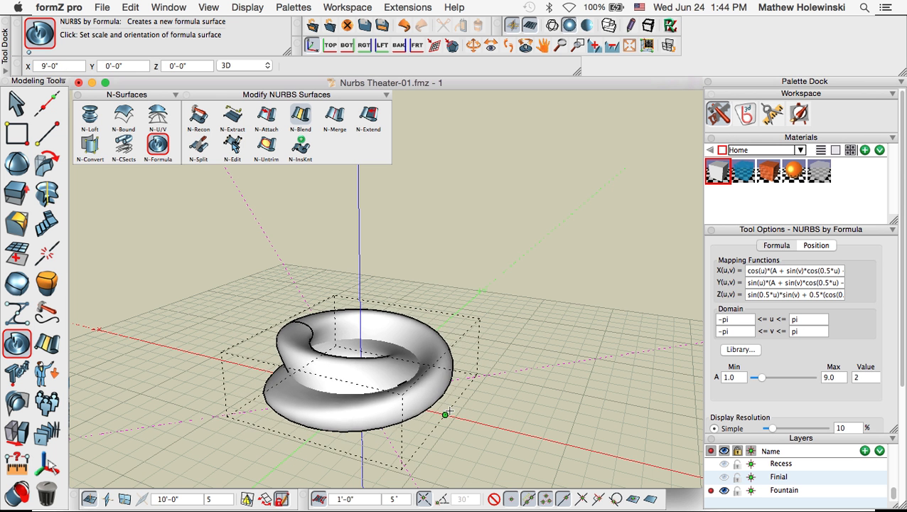
pyautogui.click(456, 414)
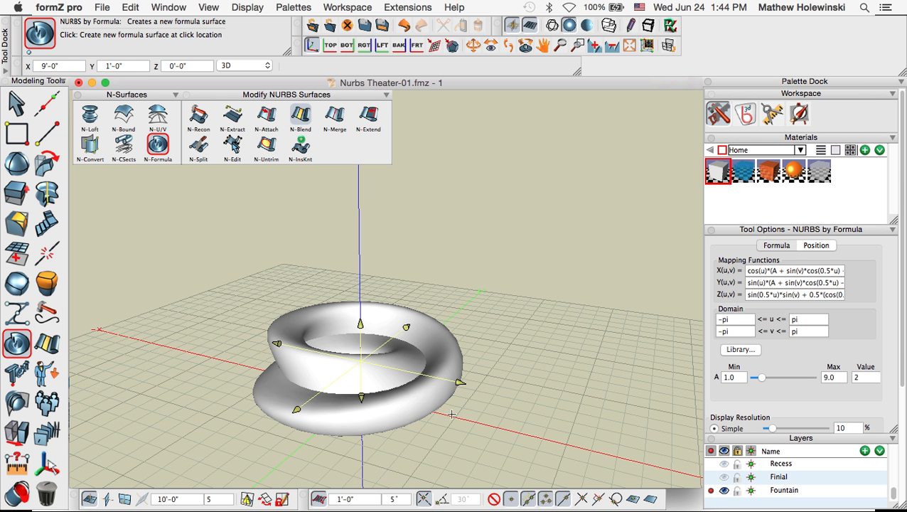
pyautogui.click(361, 324)
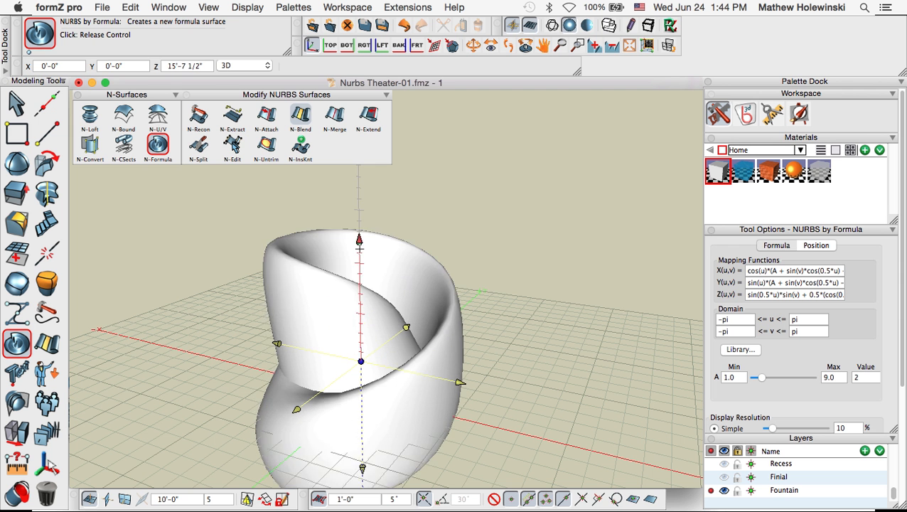
pyautogui.click(361, 320)
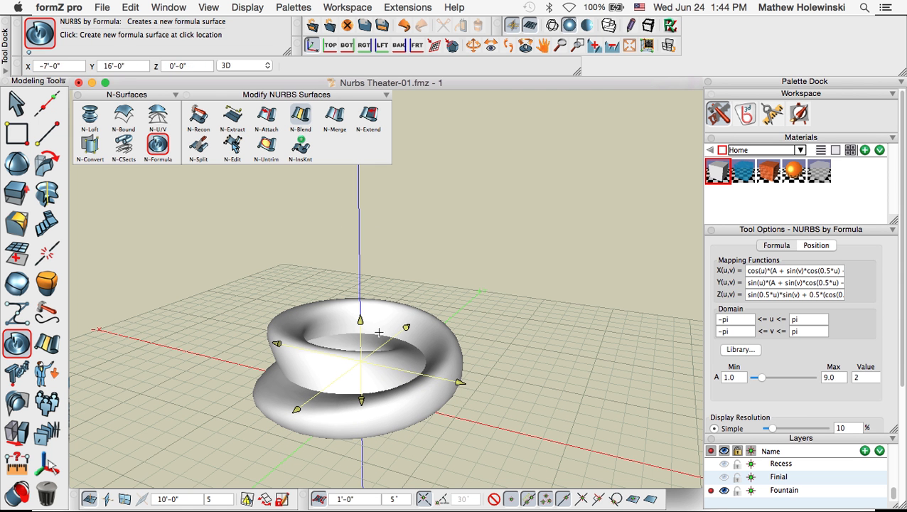
pyautogui.click(460, 383)
pyautogui.click(492, 389)
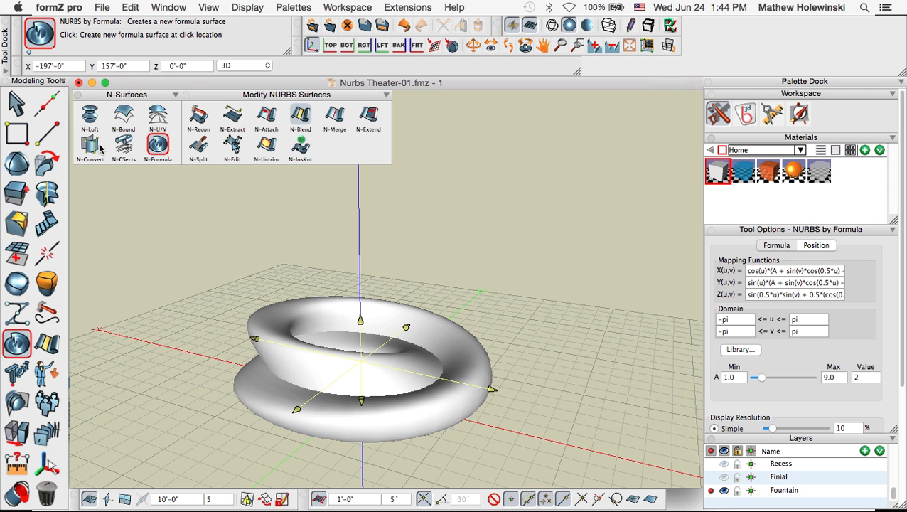
pyautogui.click(17, 103)
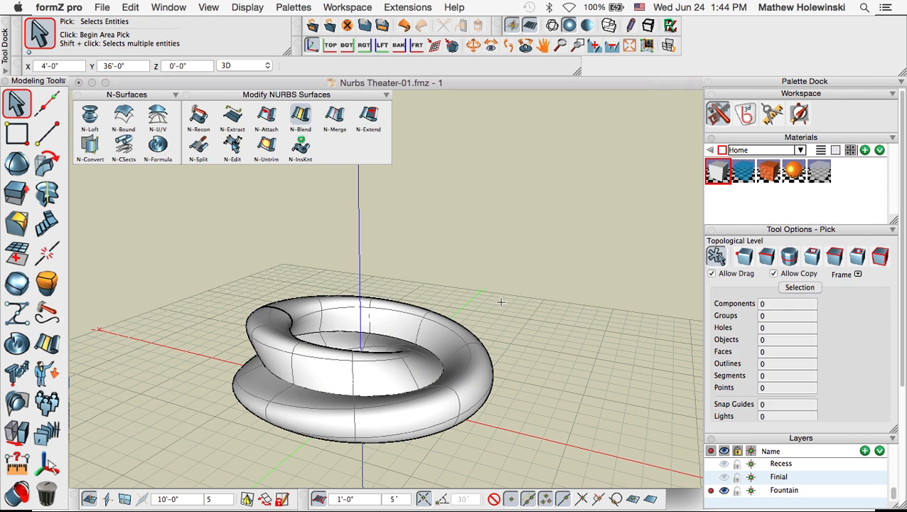
pyautogui.moveTo(518, 337); pyautogui.dragTo(412, 349, button='middle')
pyautogui.moveTo(320, 346); pyautogui.dragTo(493, 308, button='middle')
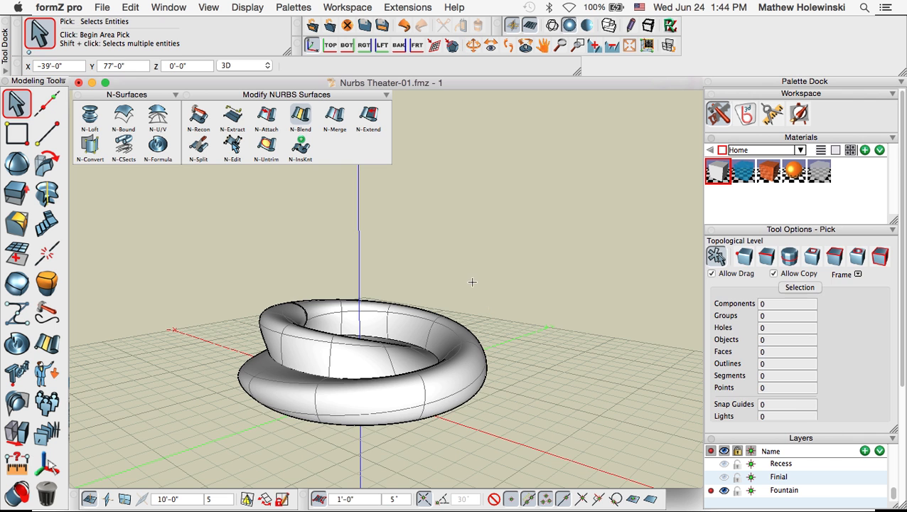
# Switch to the Adobe Reader presentation and advance to the Nurbs Theater slide
pyautogui.press('super+Tab')
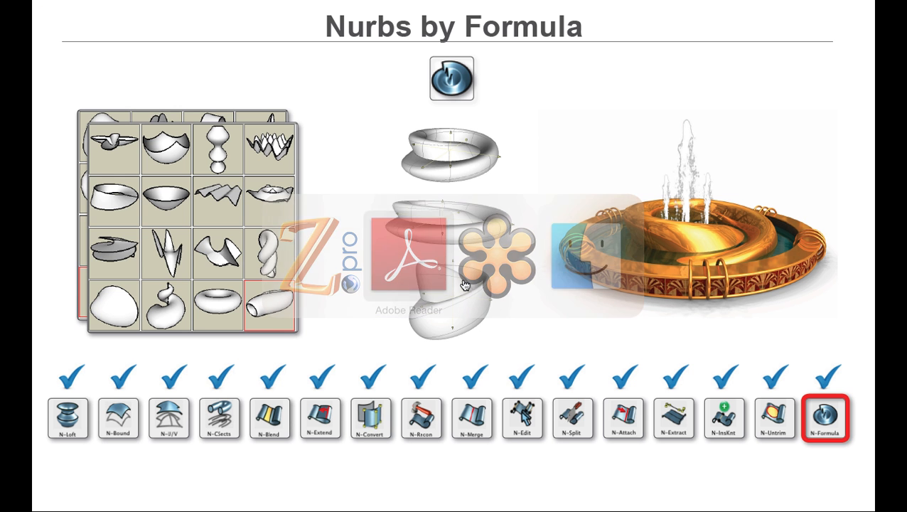
pyautogui.click(538, 298)
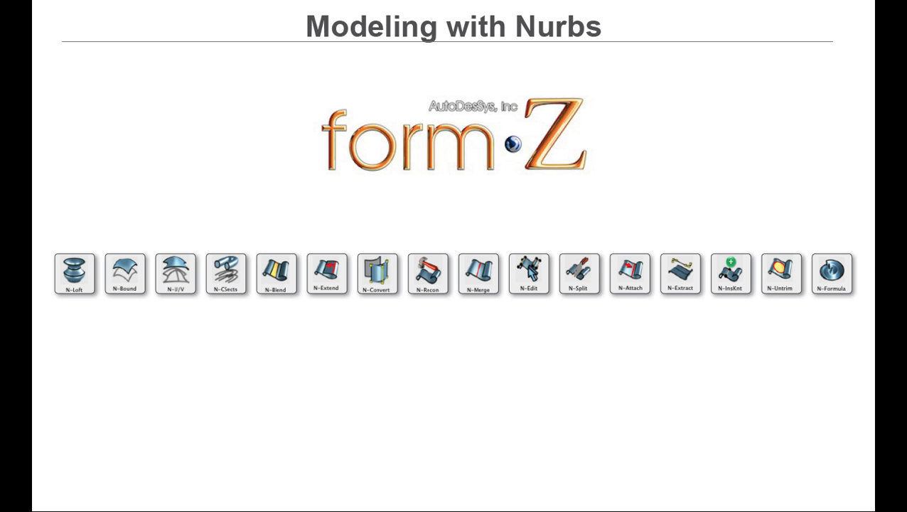
pyautogui.click(659, 413)
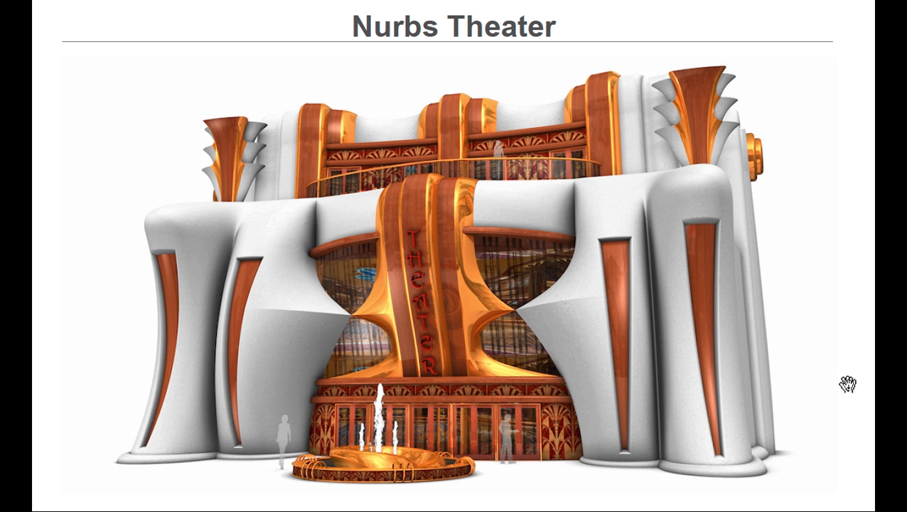